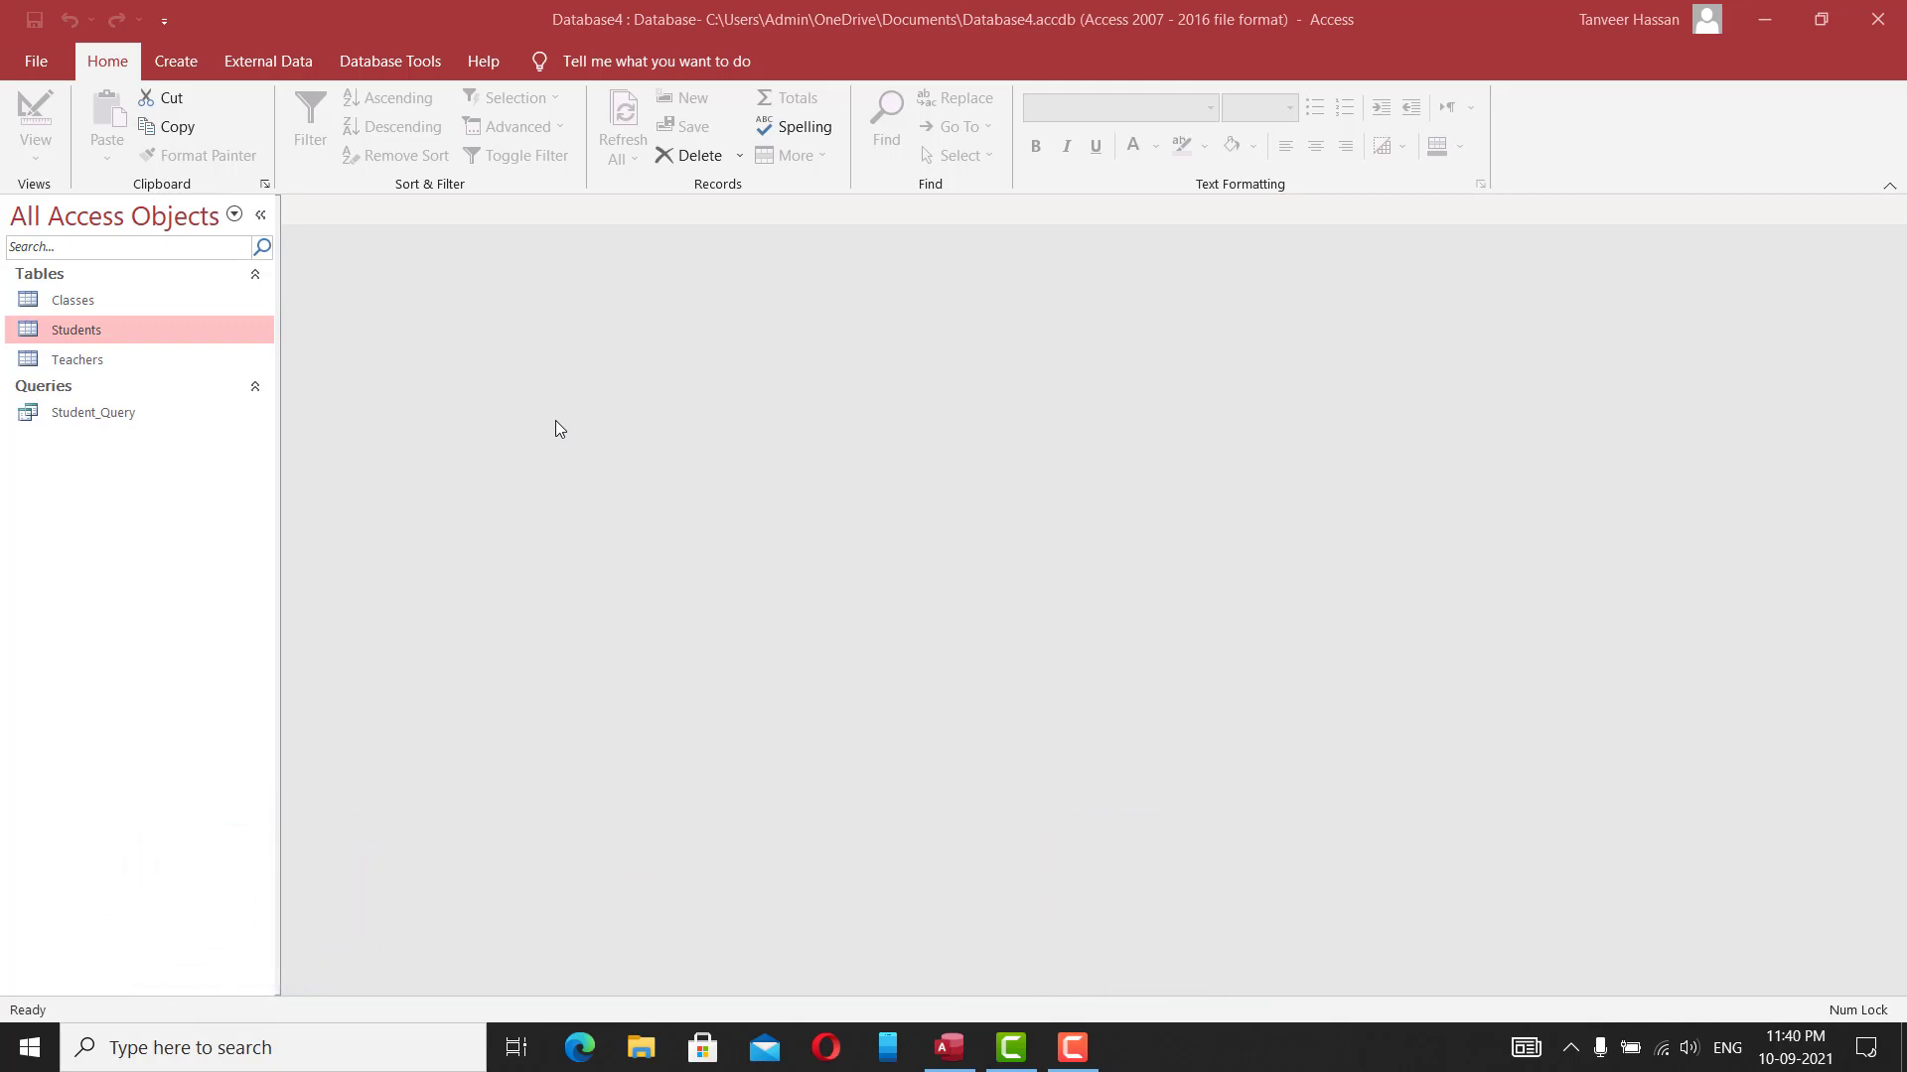
Step: Open the Students table and examine its House_No, Street_Address and City columns
{"action": "double_click", "coordinate": [95, 328]}
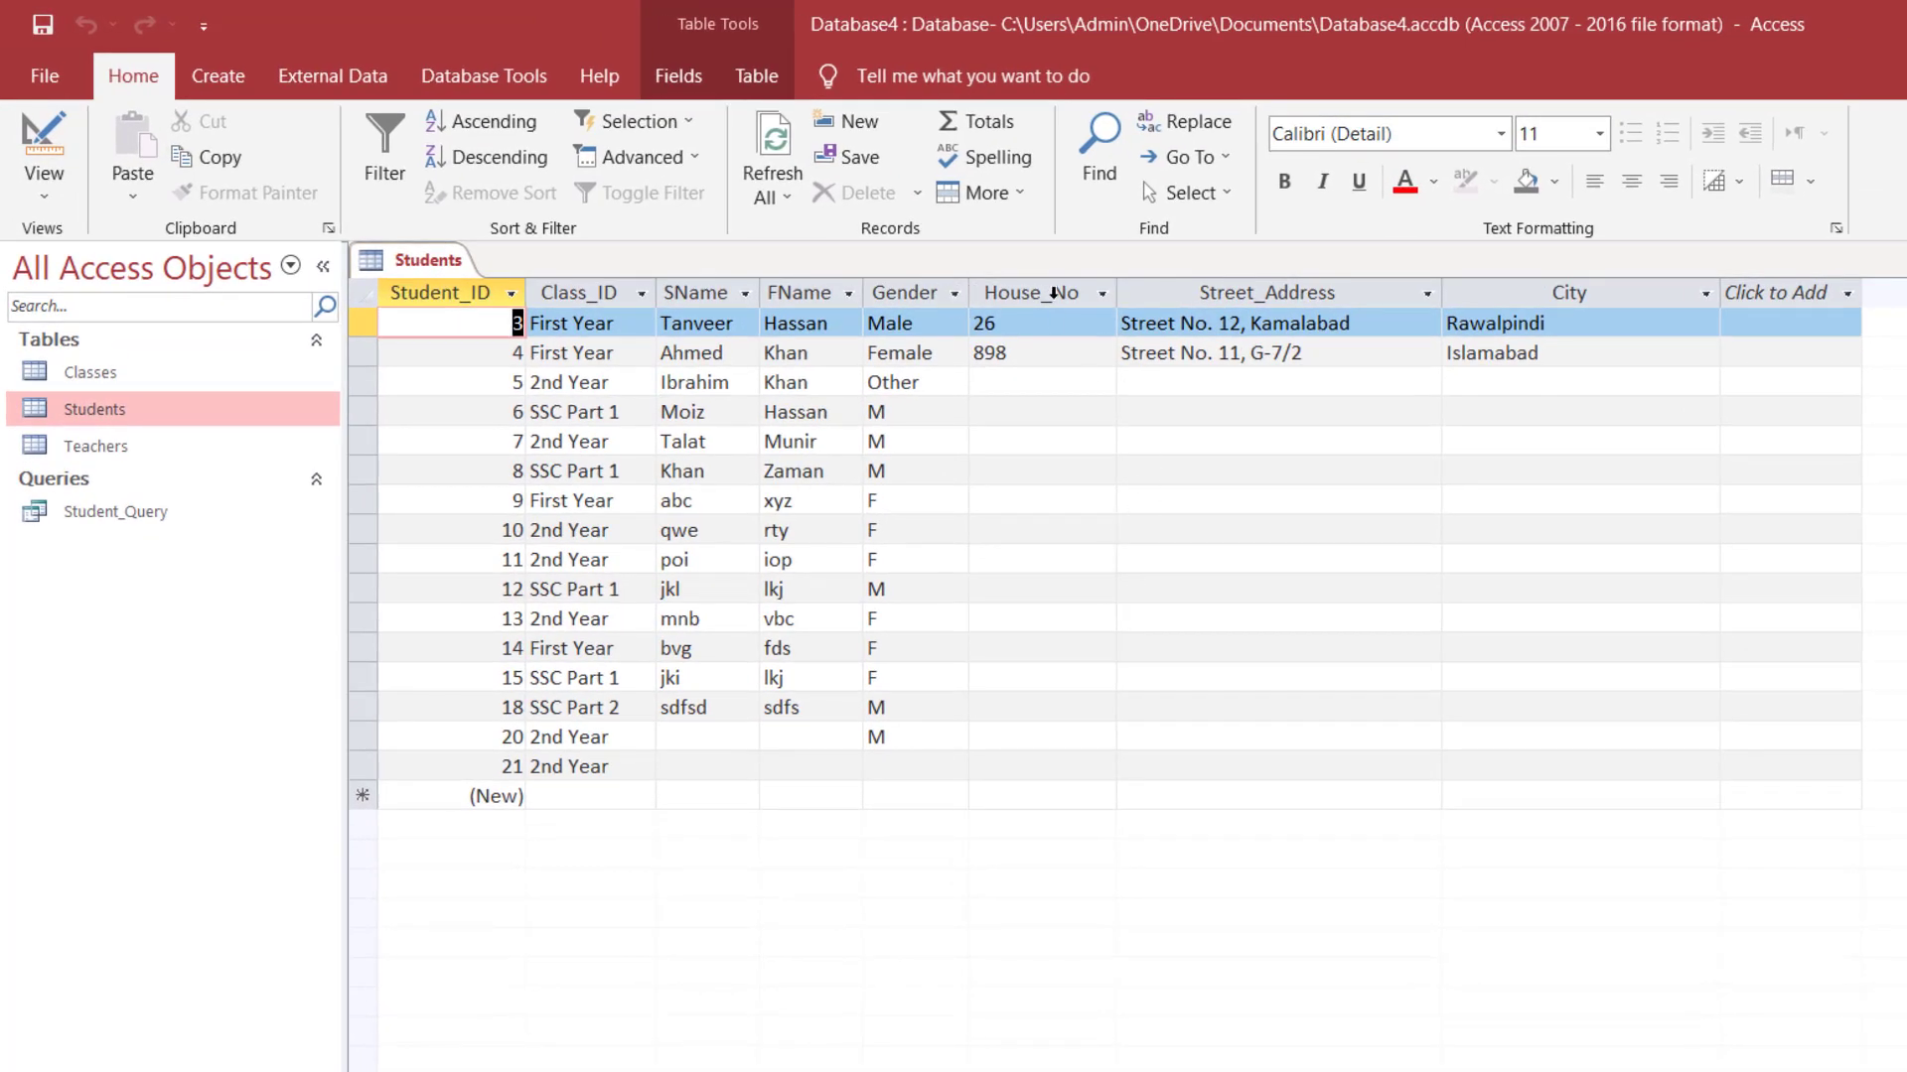
{"action": "left_click", "coordinate": [1032, 290]}
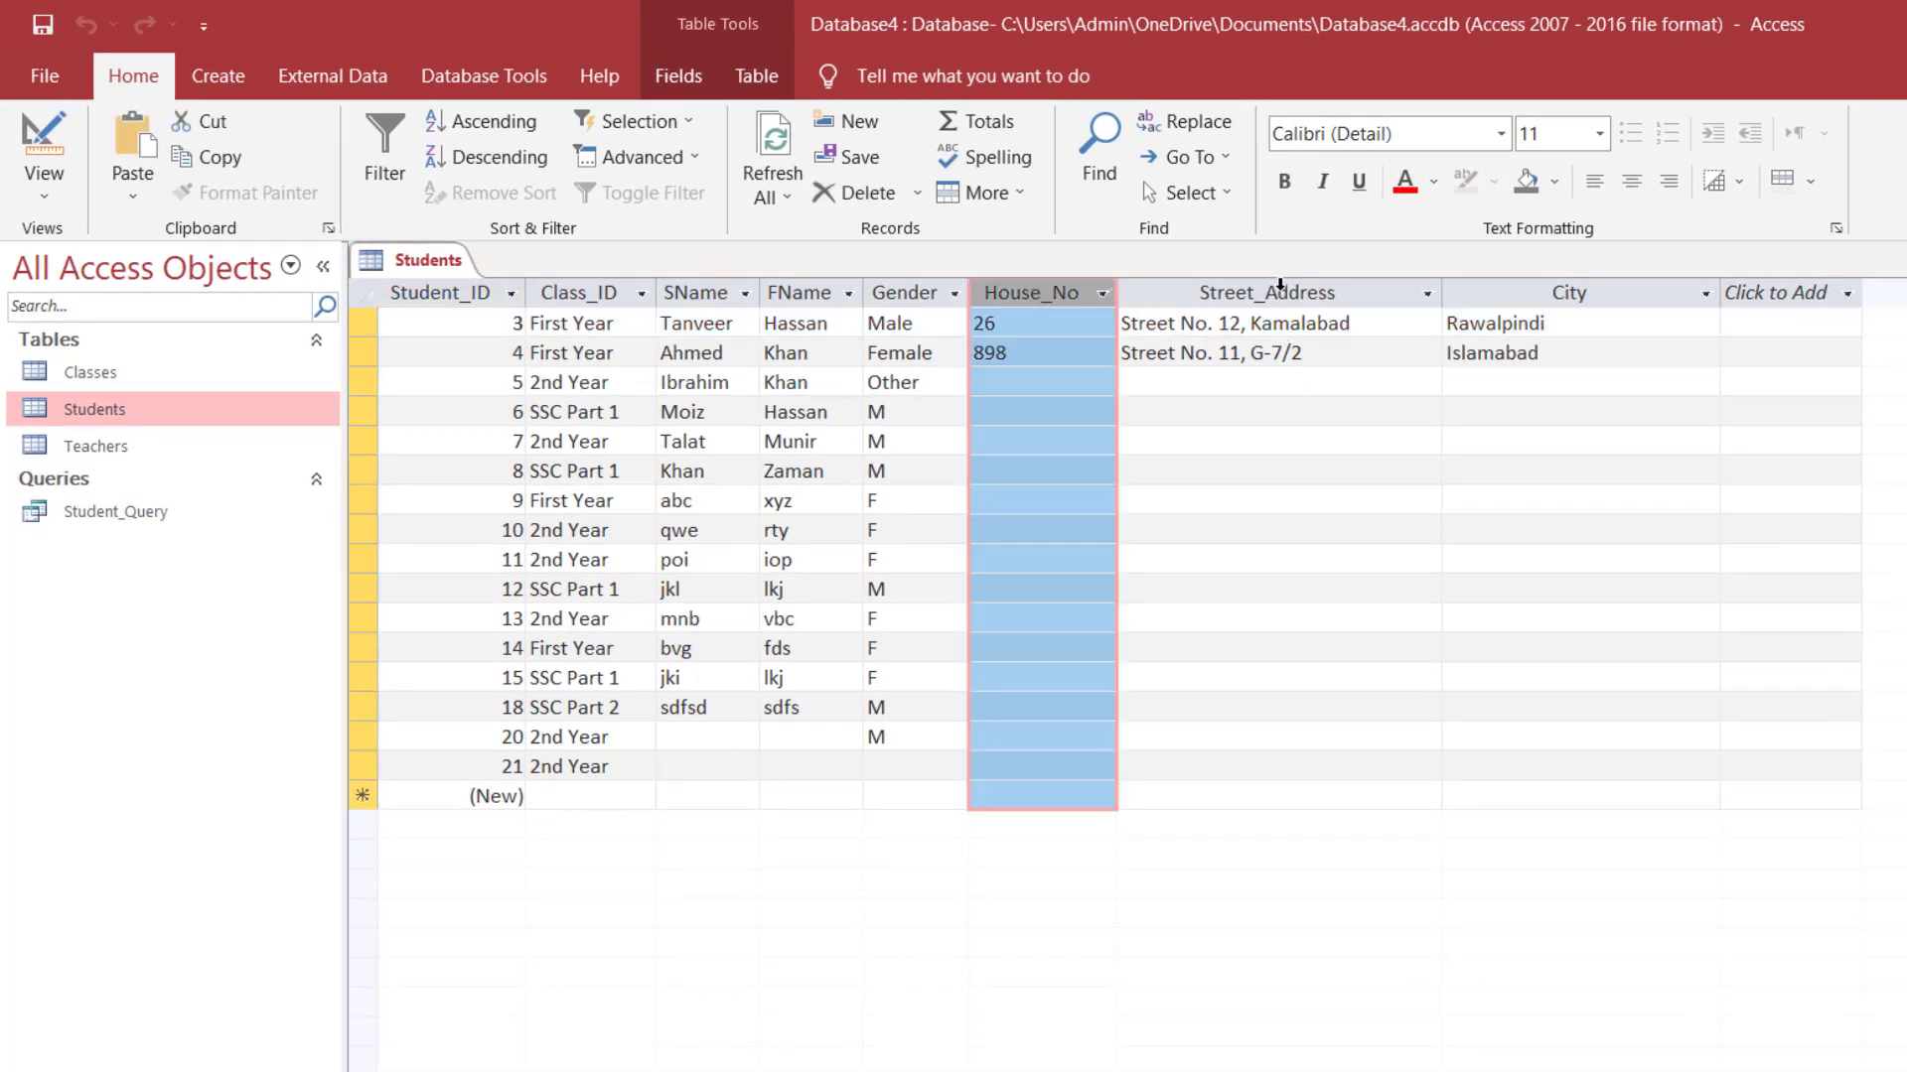
{"action": "left_click", "coordinate": [1281, 283]}
{"action": "left_click", "coordinate": [1554, 282]}
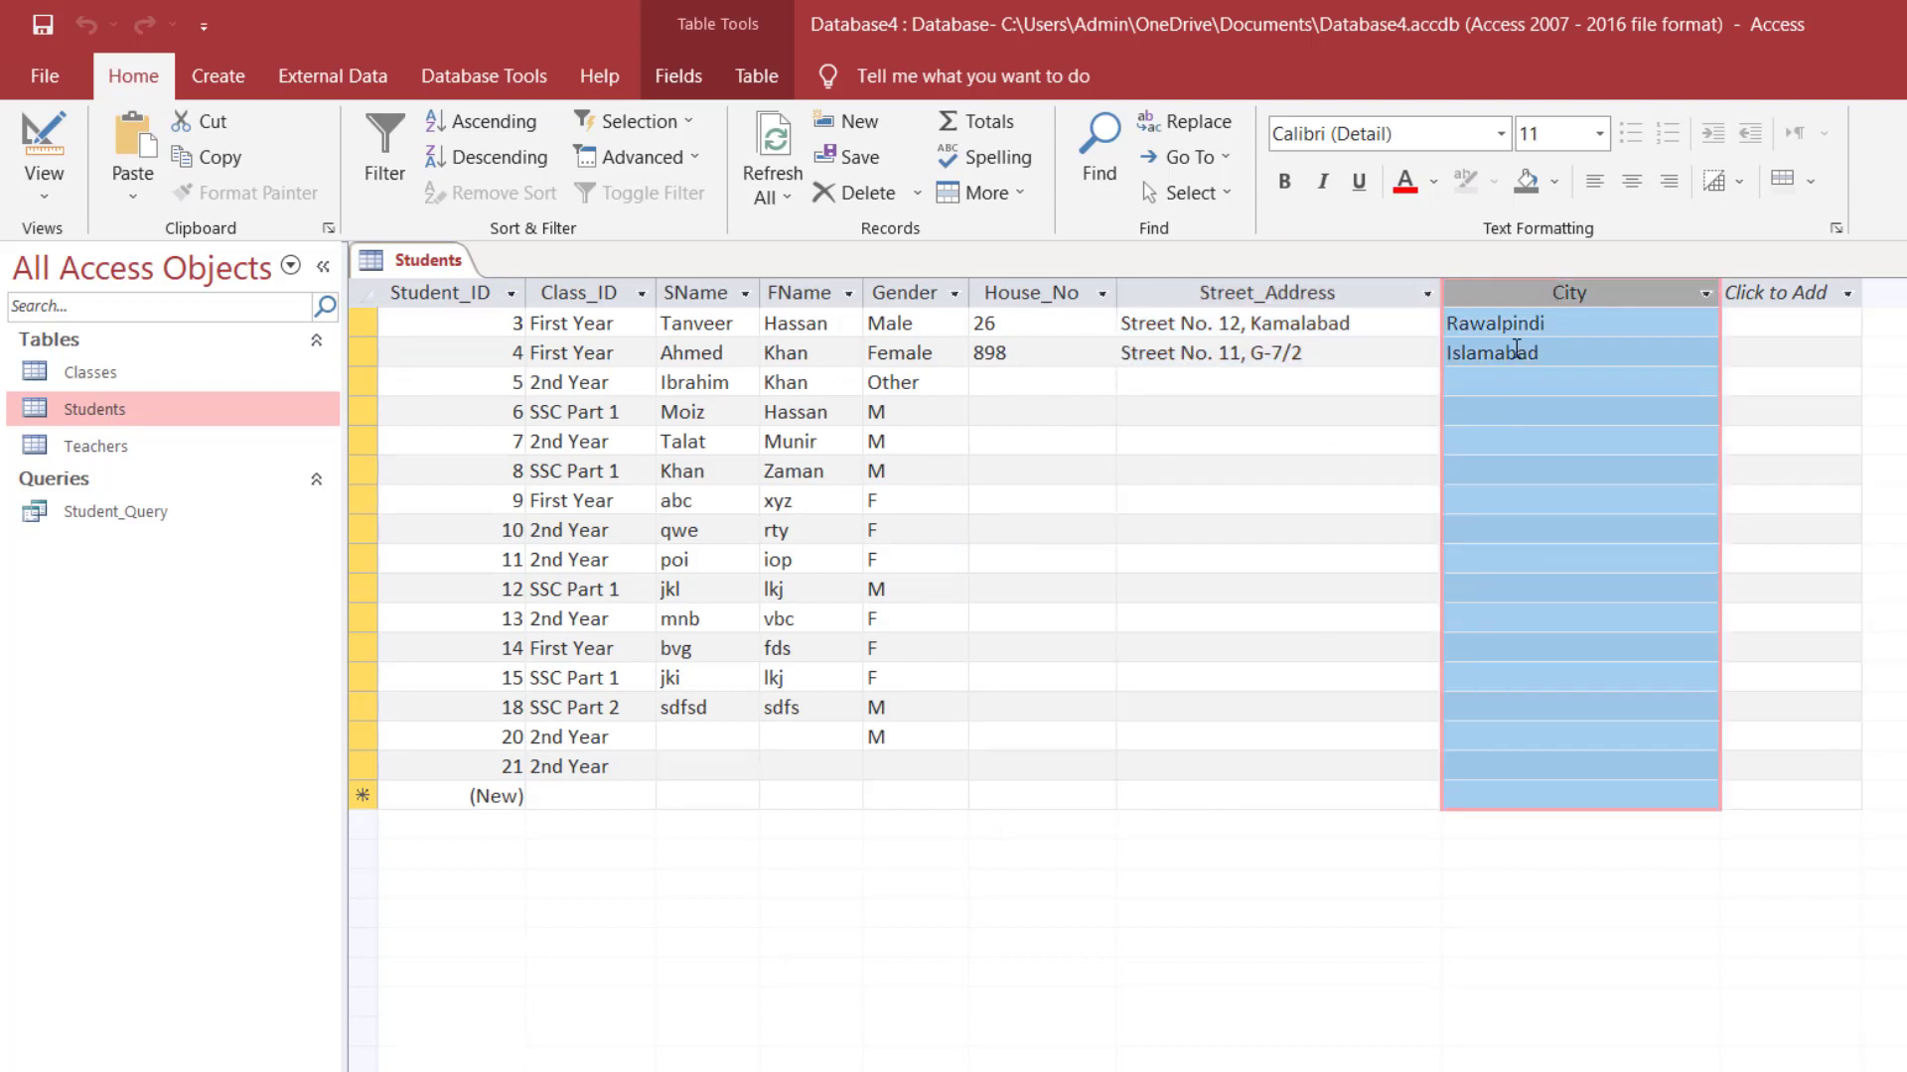
Step: Narrow the City column in the Students table's datasheet
{"action": "double_click", "coordinate": [1719, 292]}
{"action": "left_click_drag", "start_coordinate": [1564, 312], "coordinate": [1602, 300]}
{"action": "left_click", "coordinate": [1609, 294]}
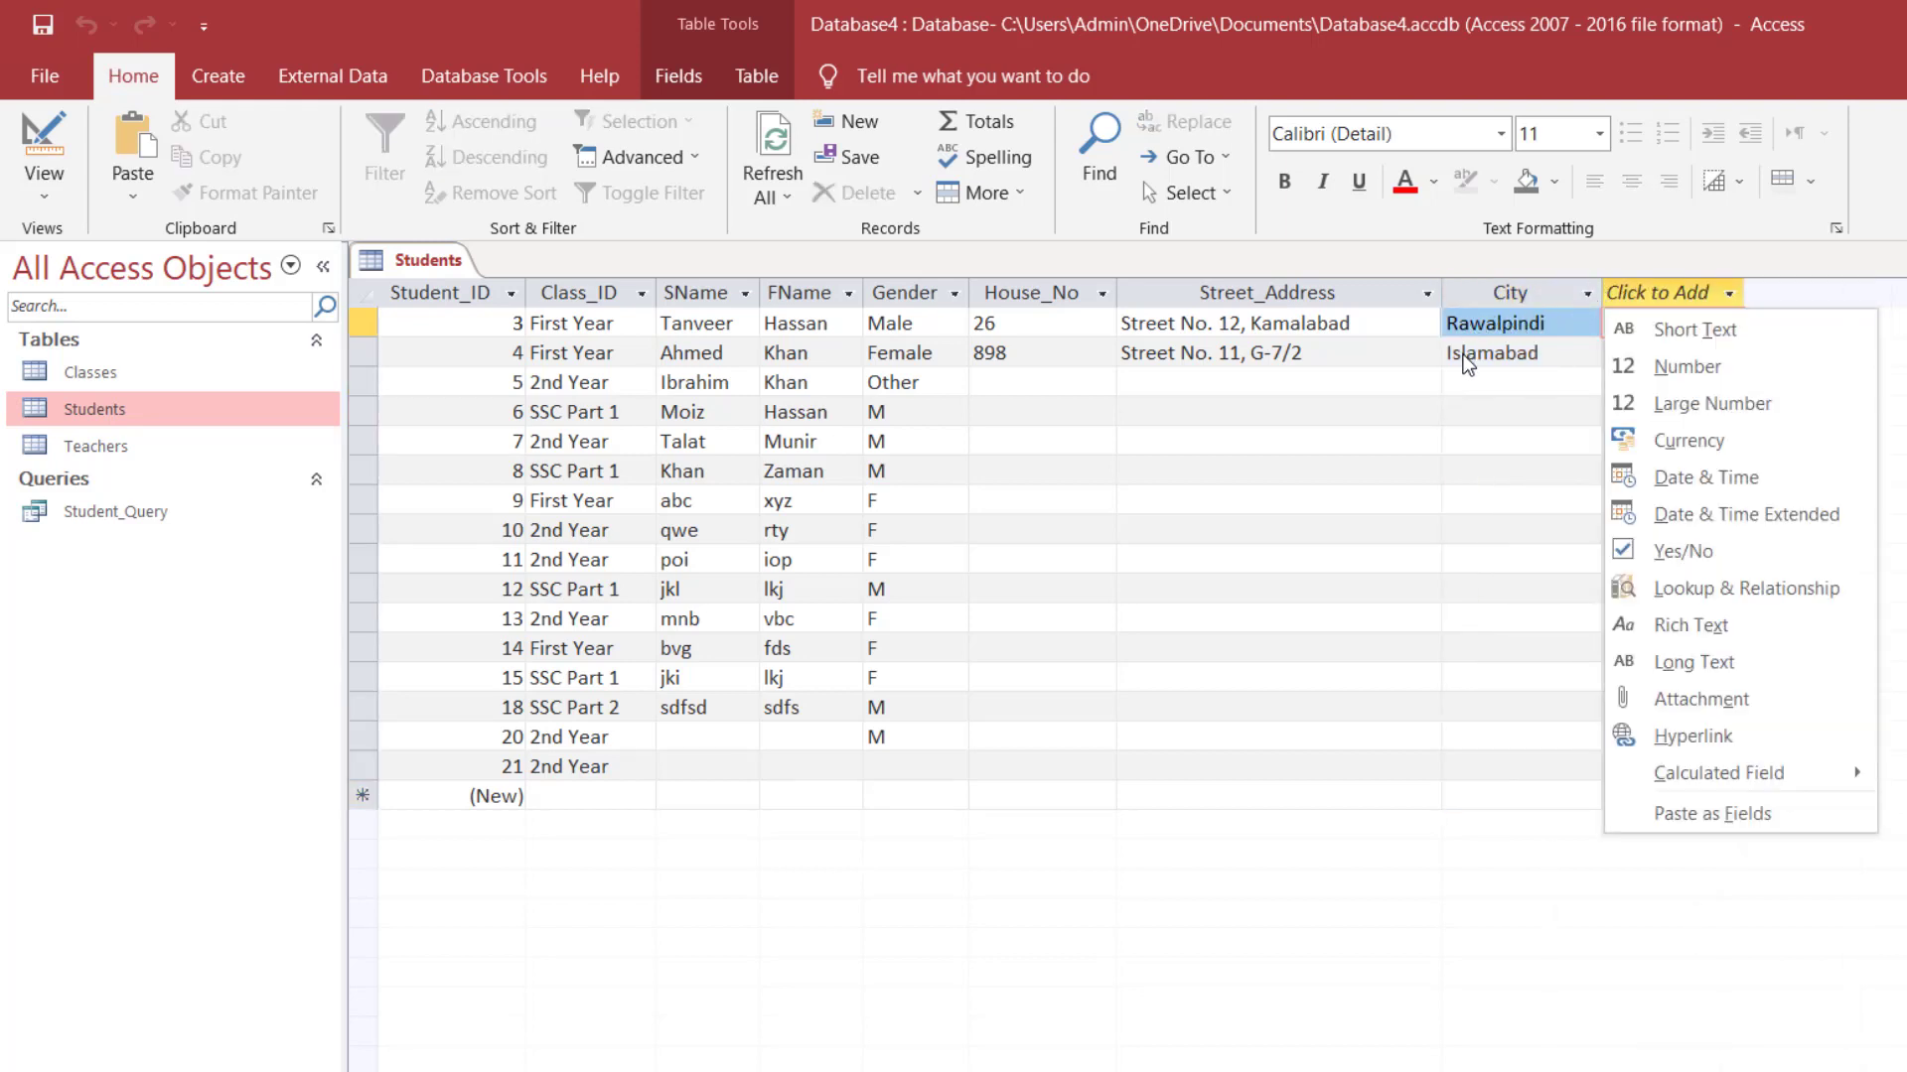
{"action": "key", "text": "Escape"}
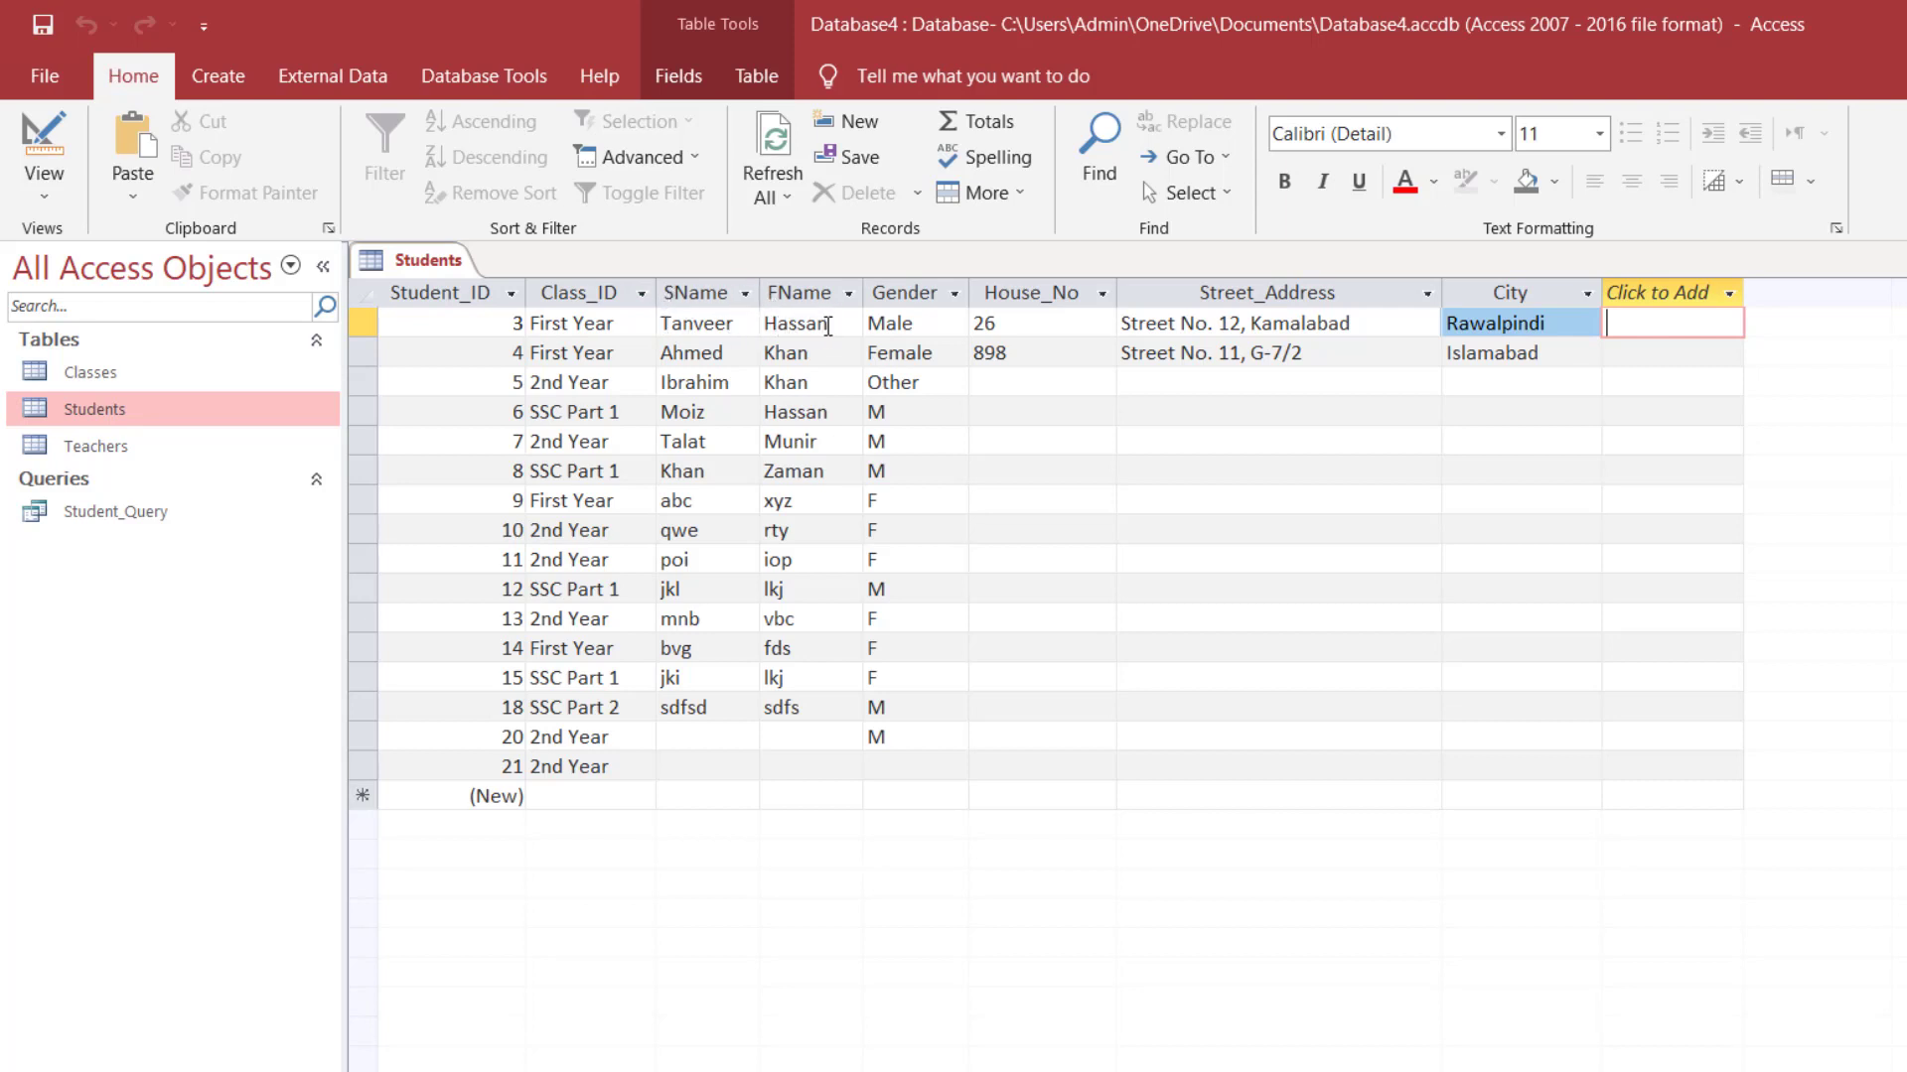
Step: Check the SName and FName entries of the first record, and close the Students table, saving its layout changes
{"action": "left_click", "coordinate": [740, 324]}
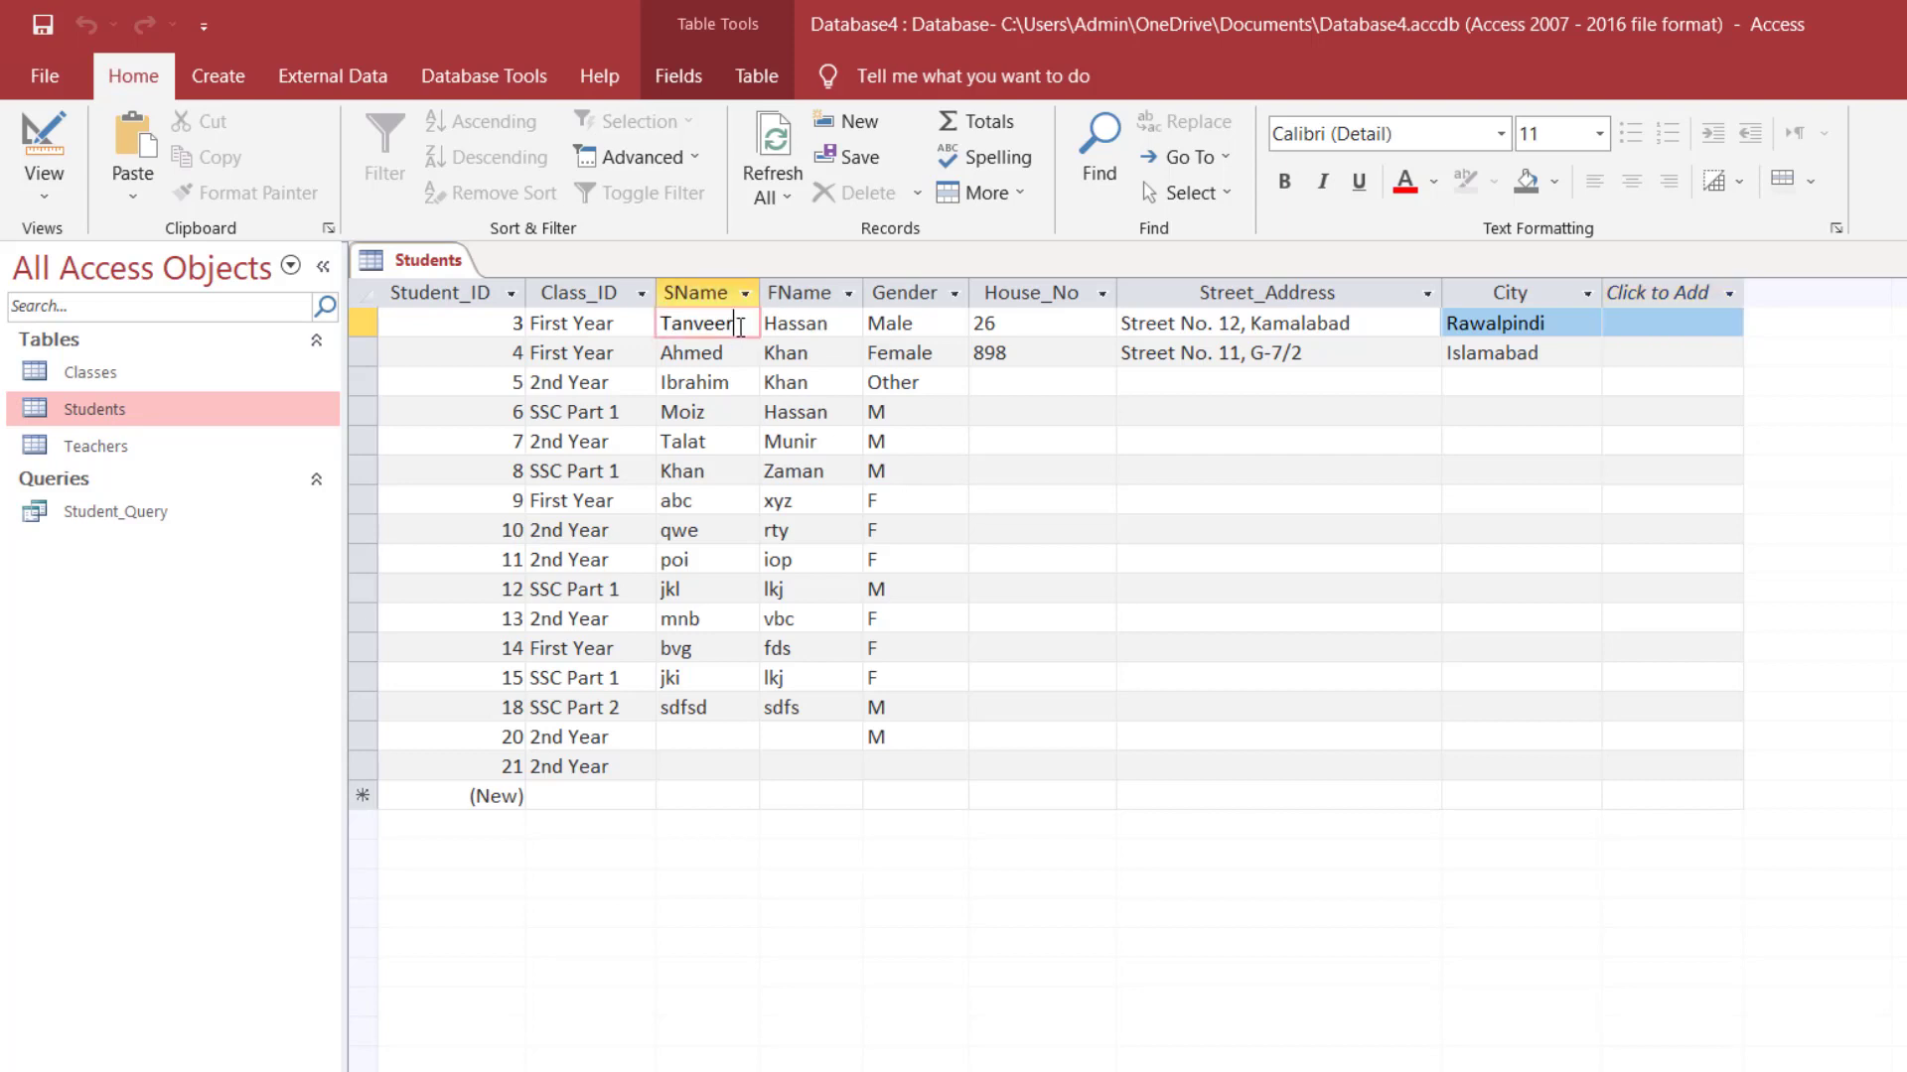
{"action": "left_click", "coordinate": [811, 325]}
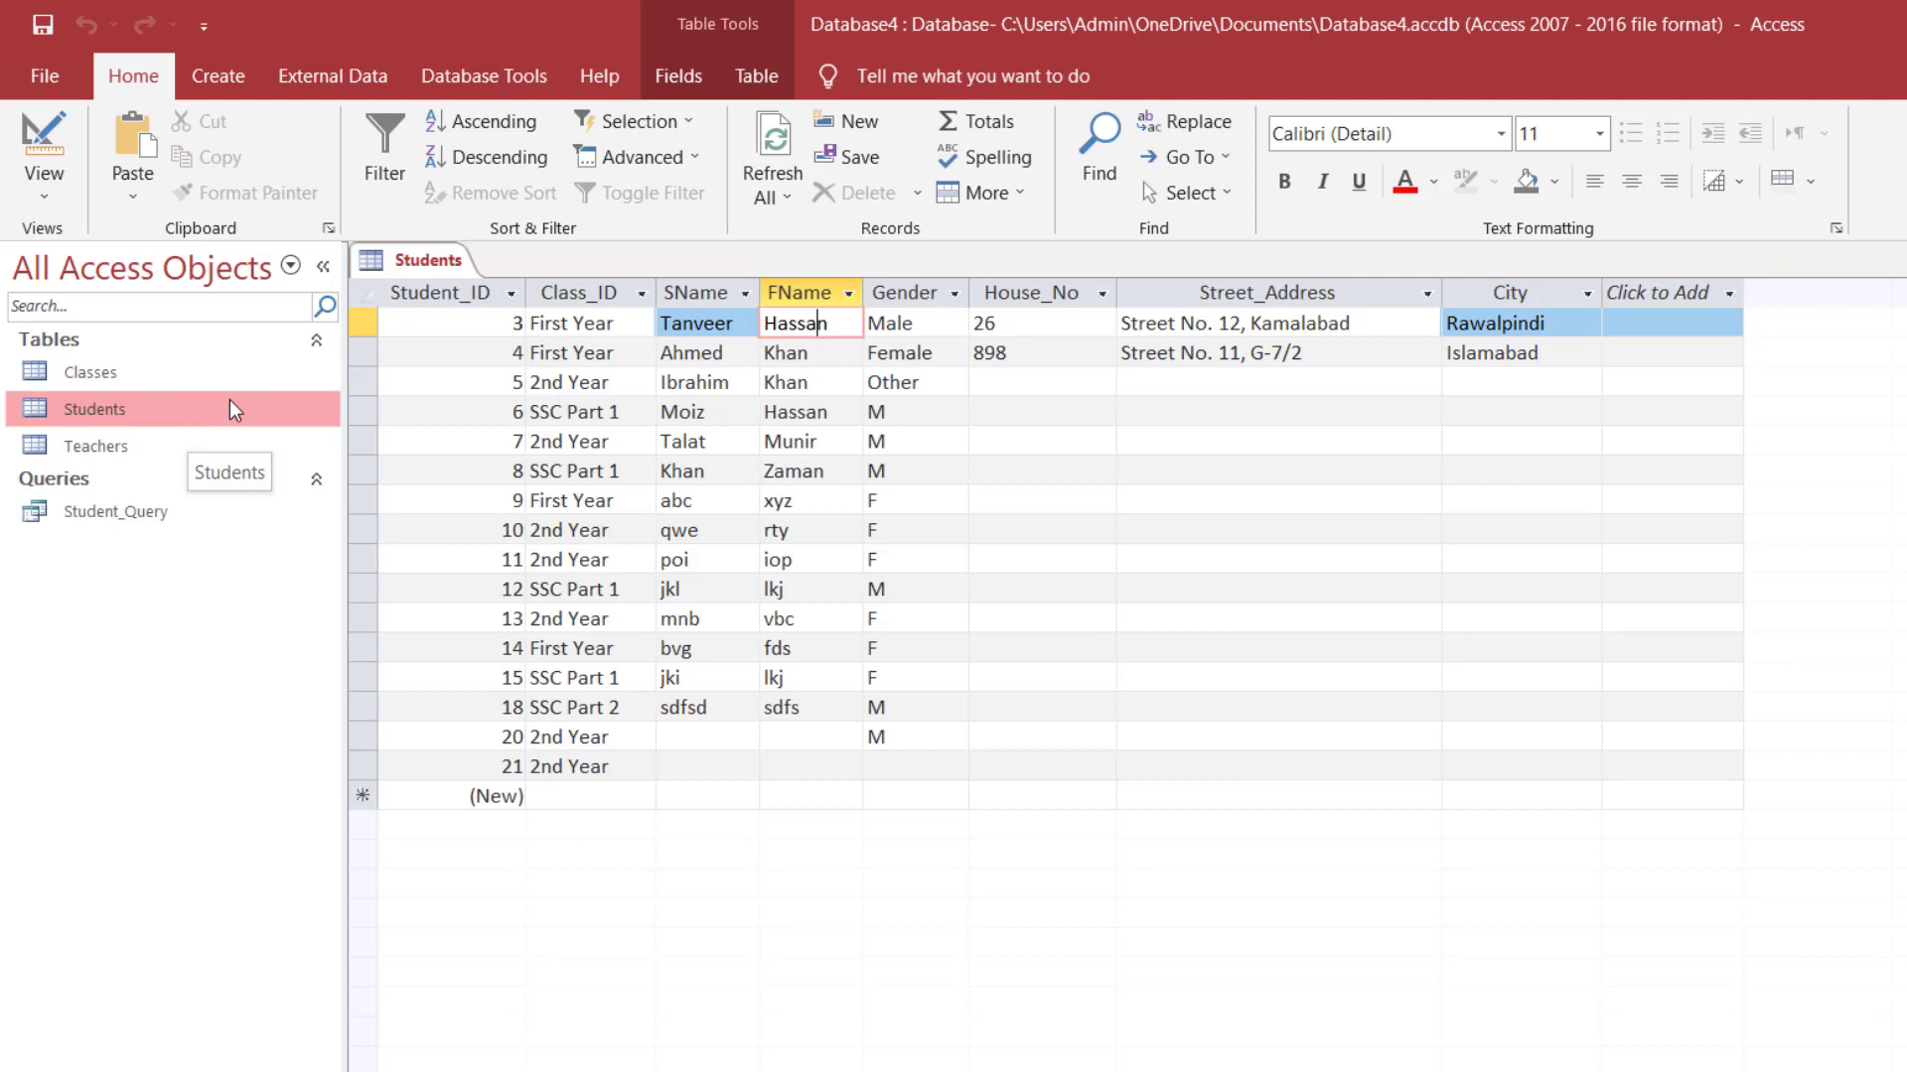
{"action": "key", "text": "ctrl+w"}
{"action": "left_click", "coordinate": [1079, 734]}
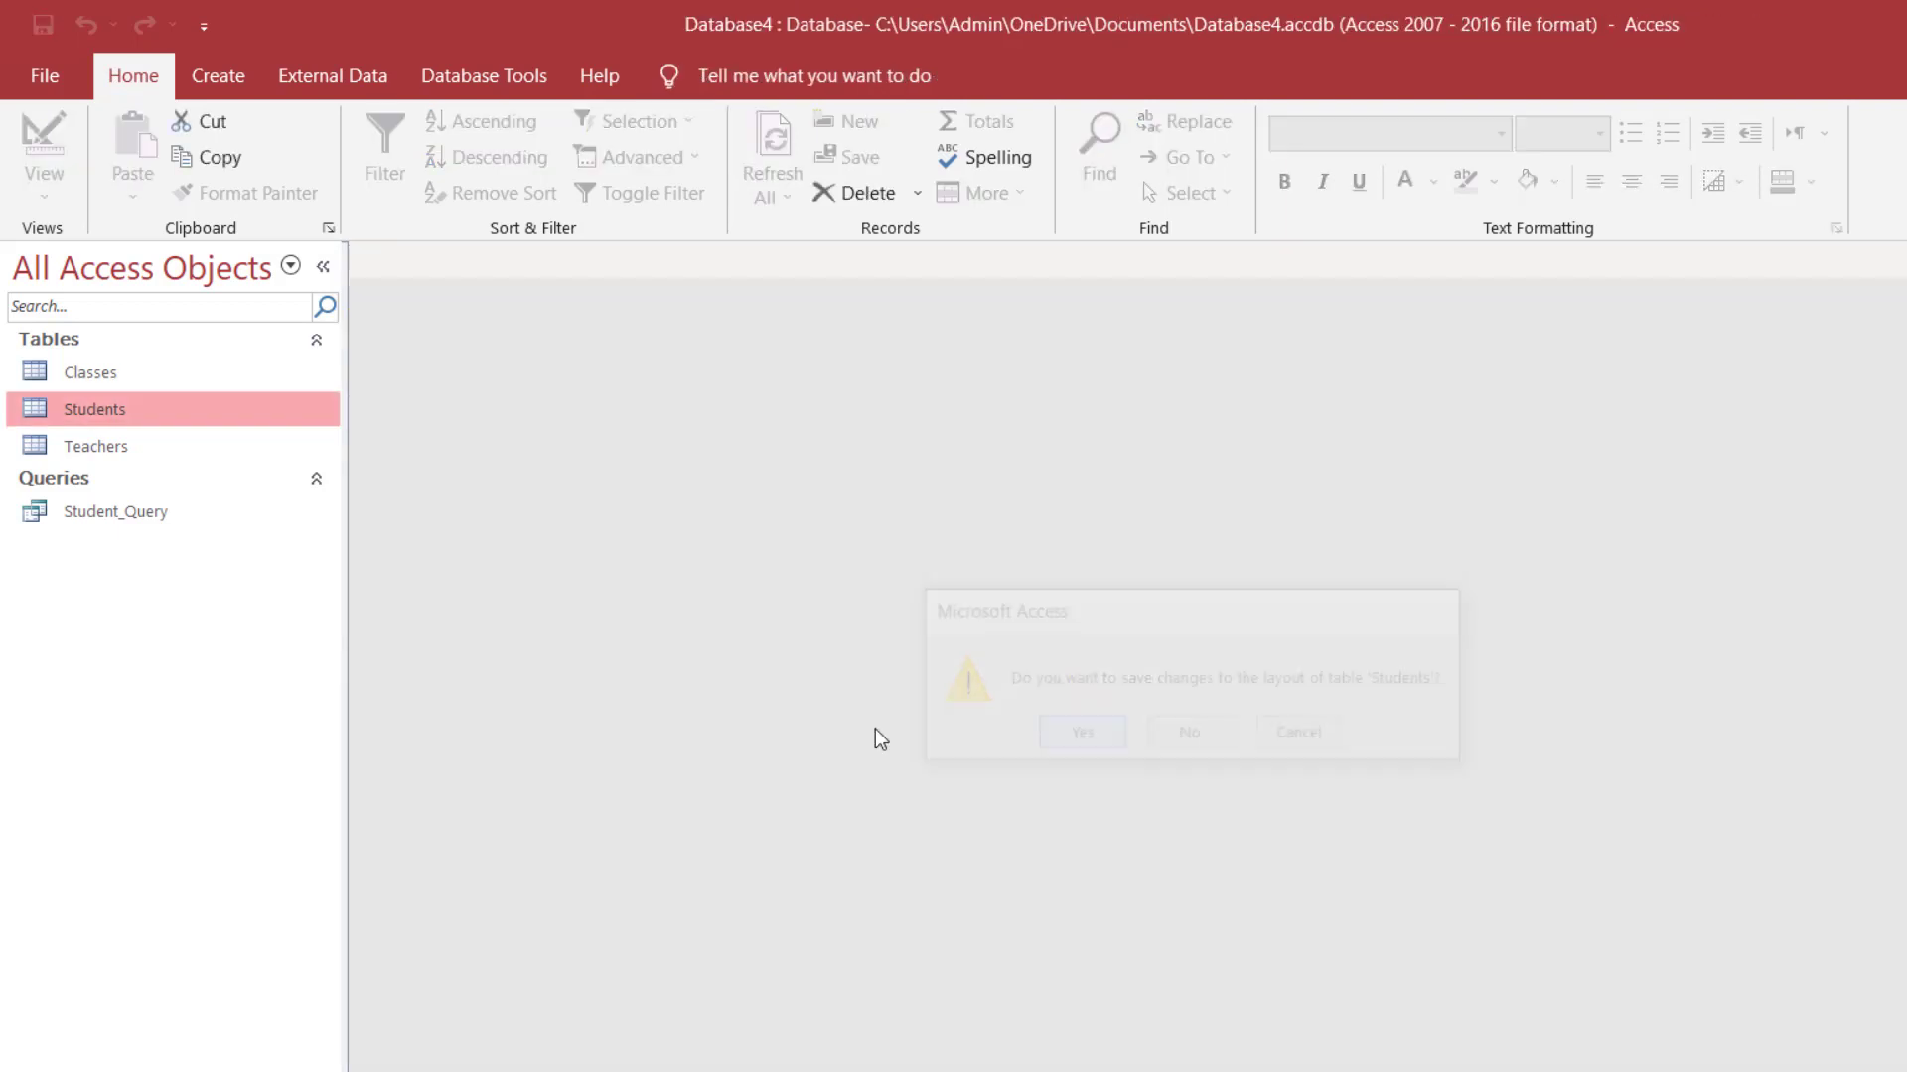
Step: Create a new query in Design view with the Students table as its source
{"action": "left_click", "coordinate": [231, 82]}
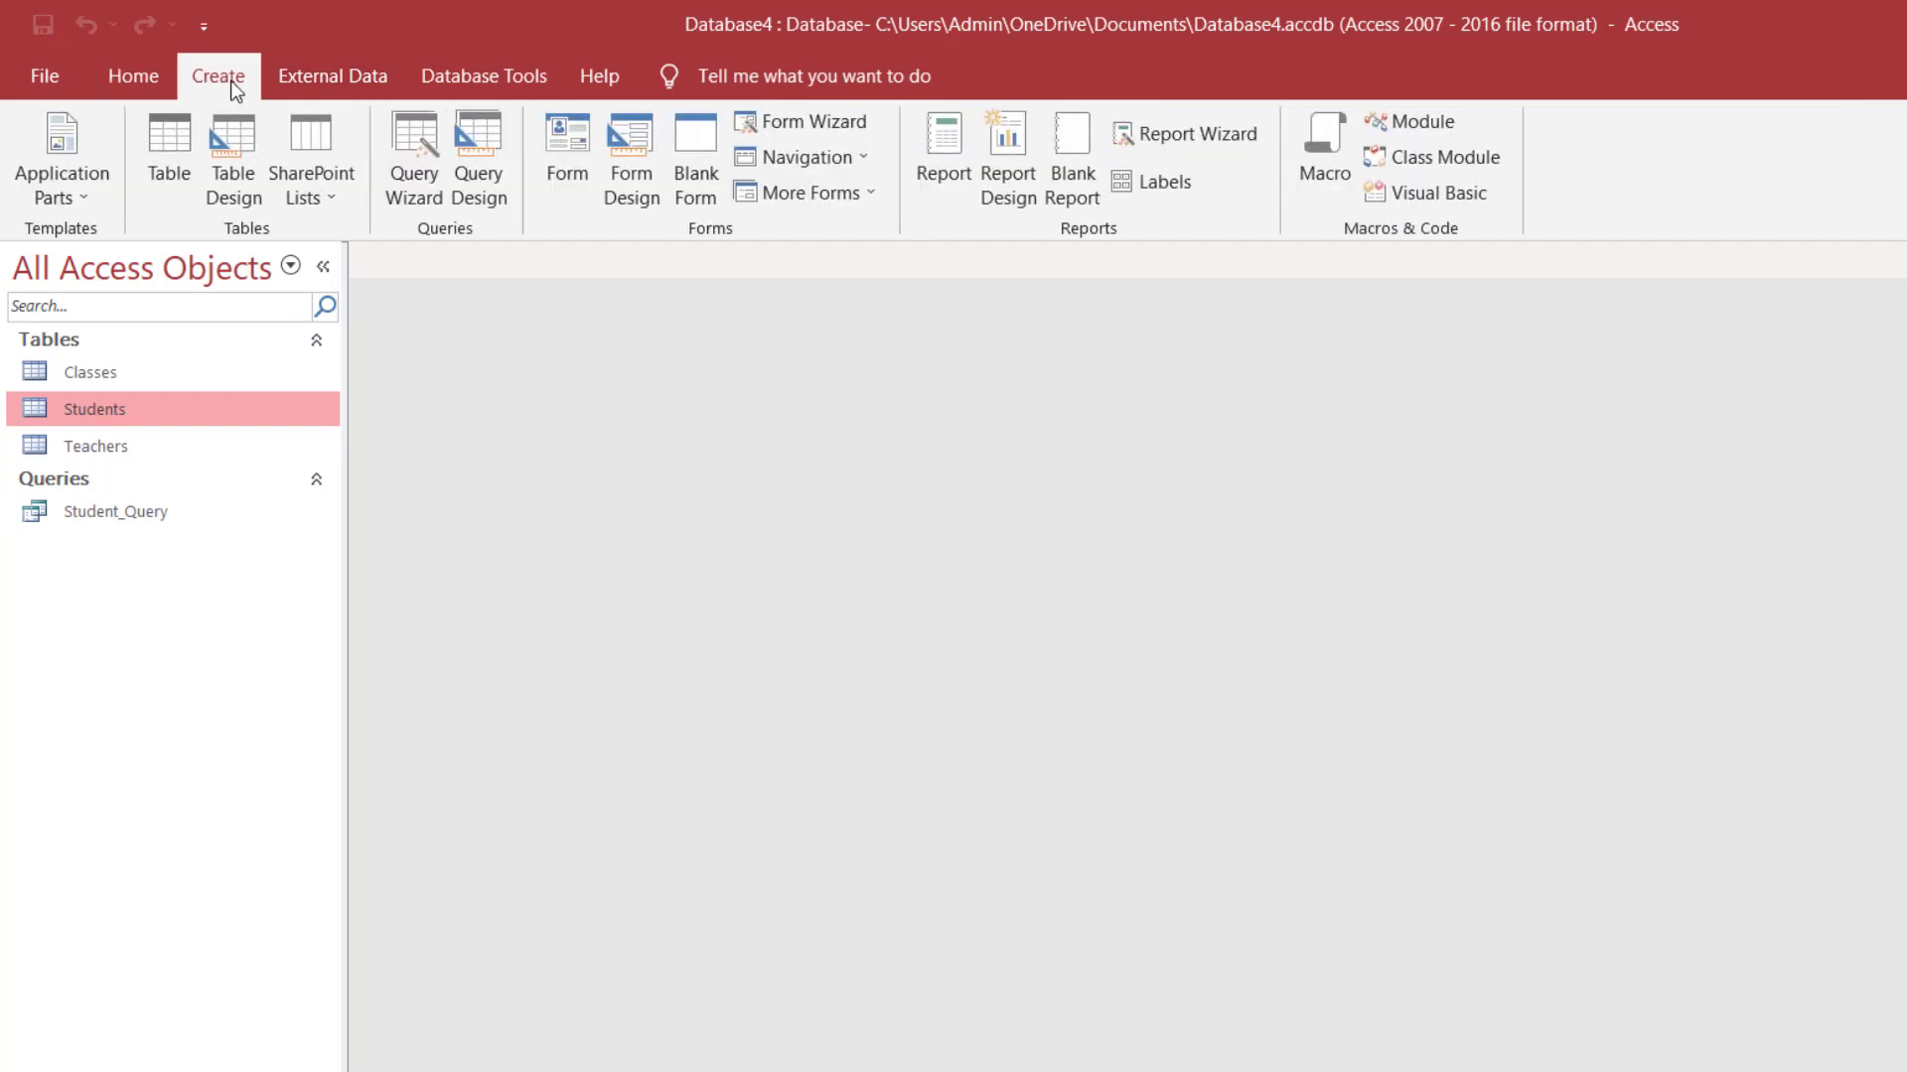
{"action": "left_click", "coordinate": [478, 158]}
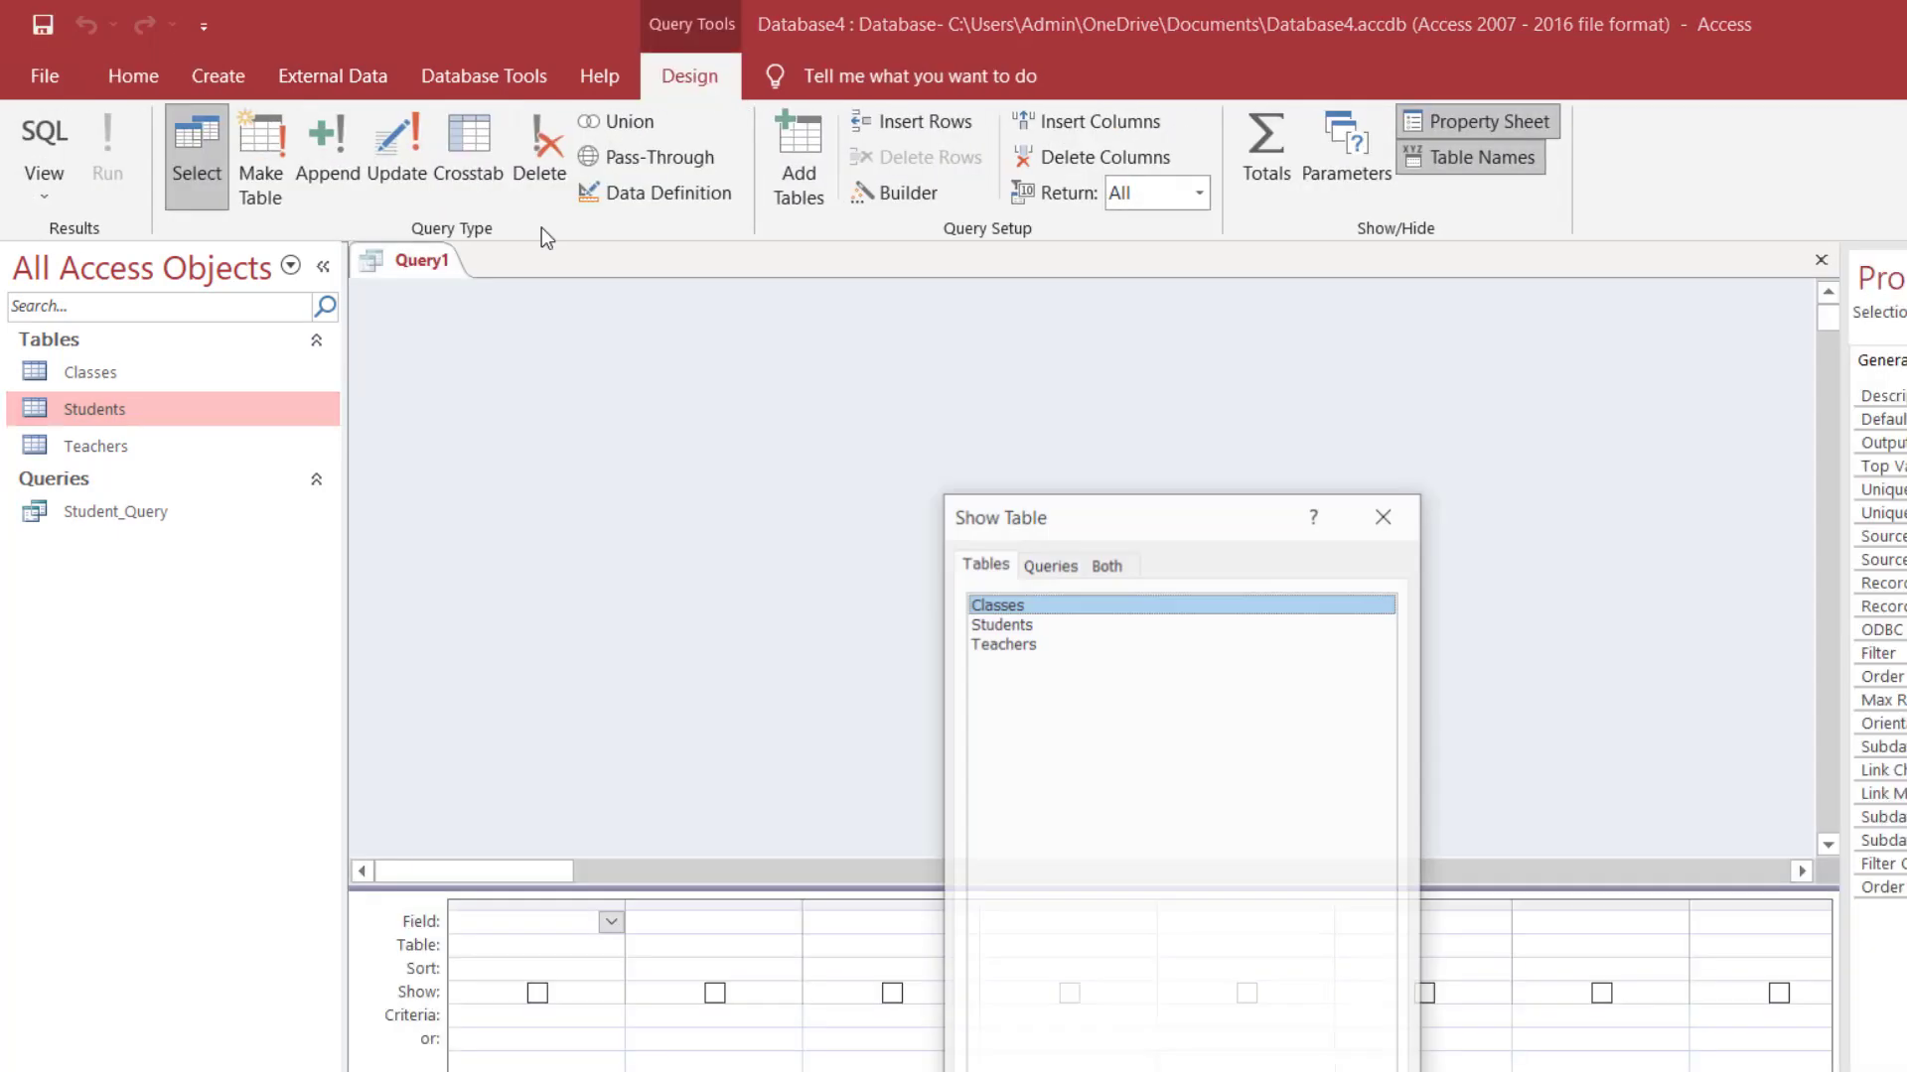
{"action": "left_click_drag", "start_coordinate": [1183, 512], "coordinate": [1383, 320]}
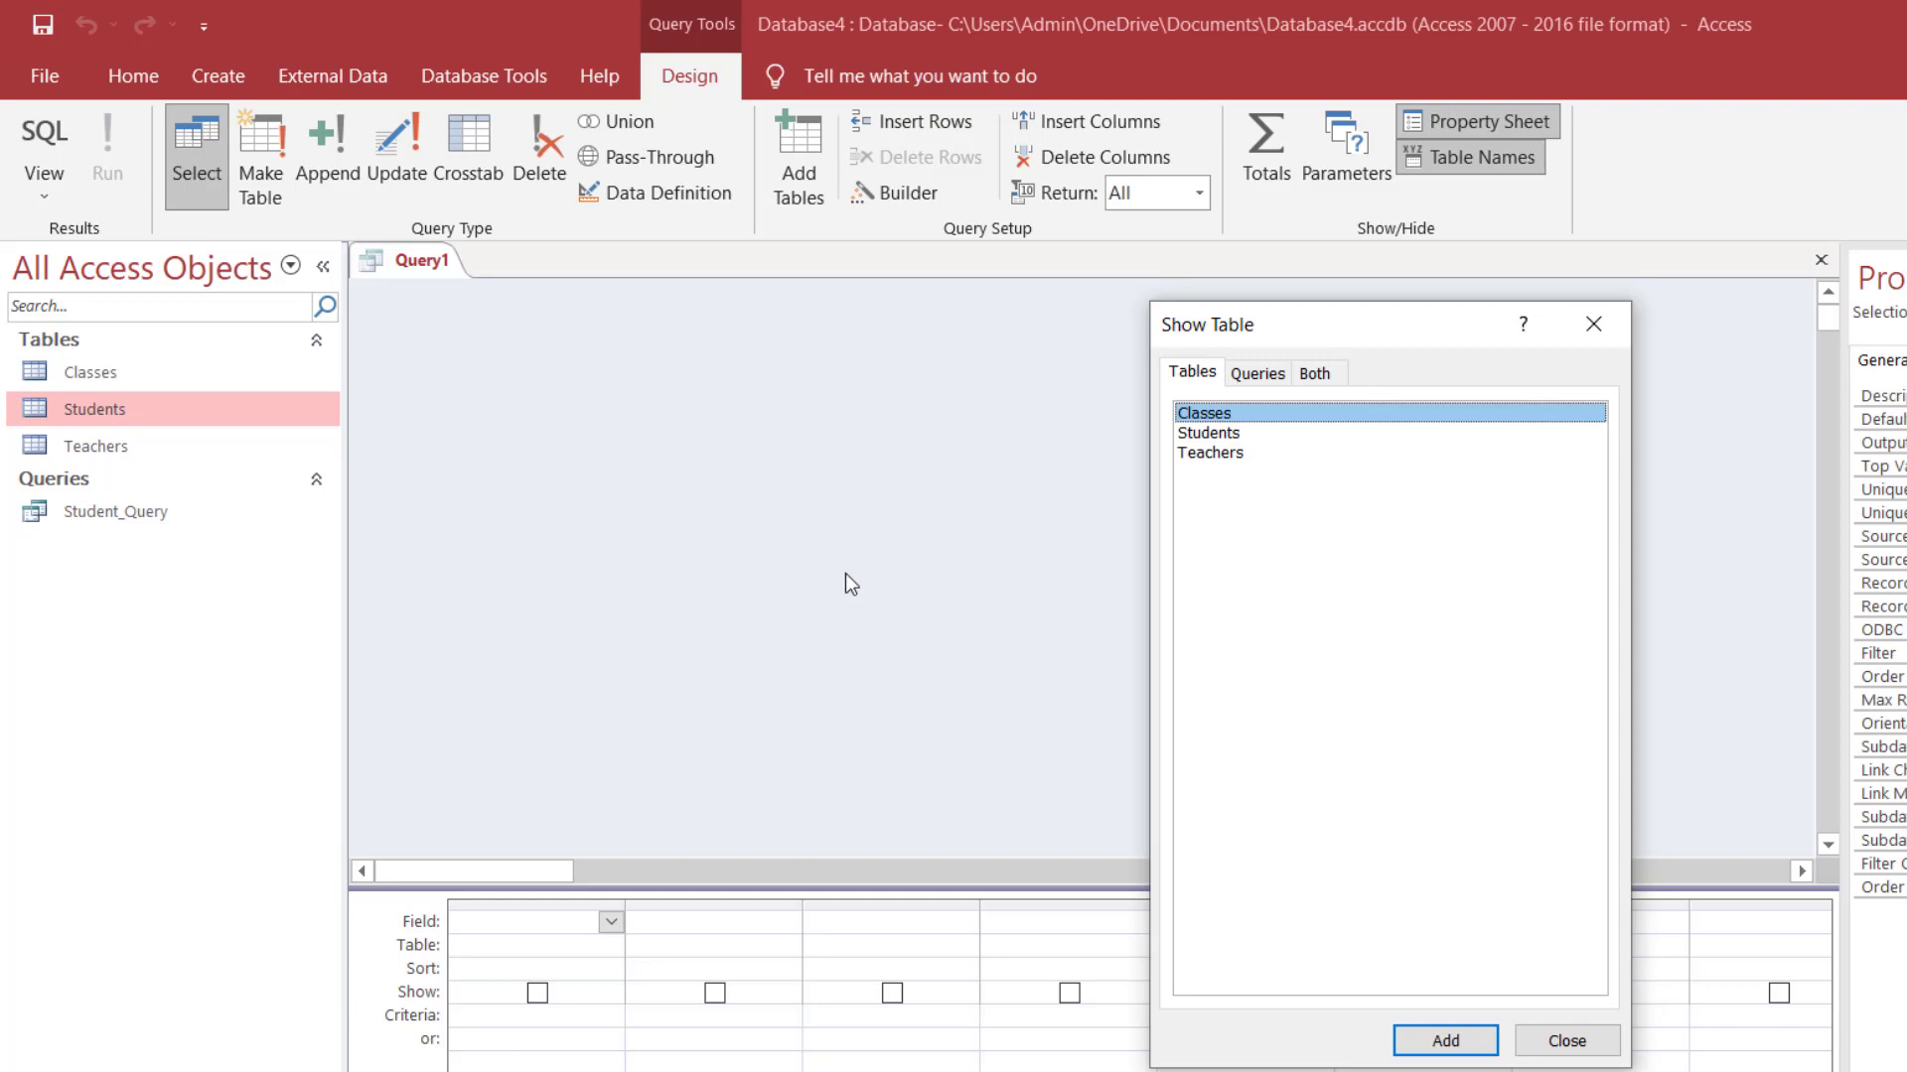
{"action": "left_click", "coordinate": [1225, 433]}
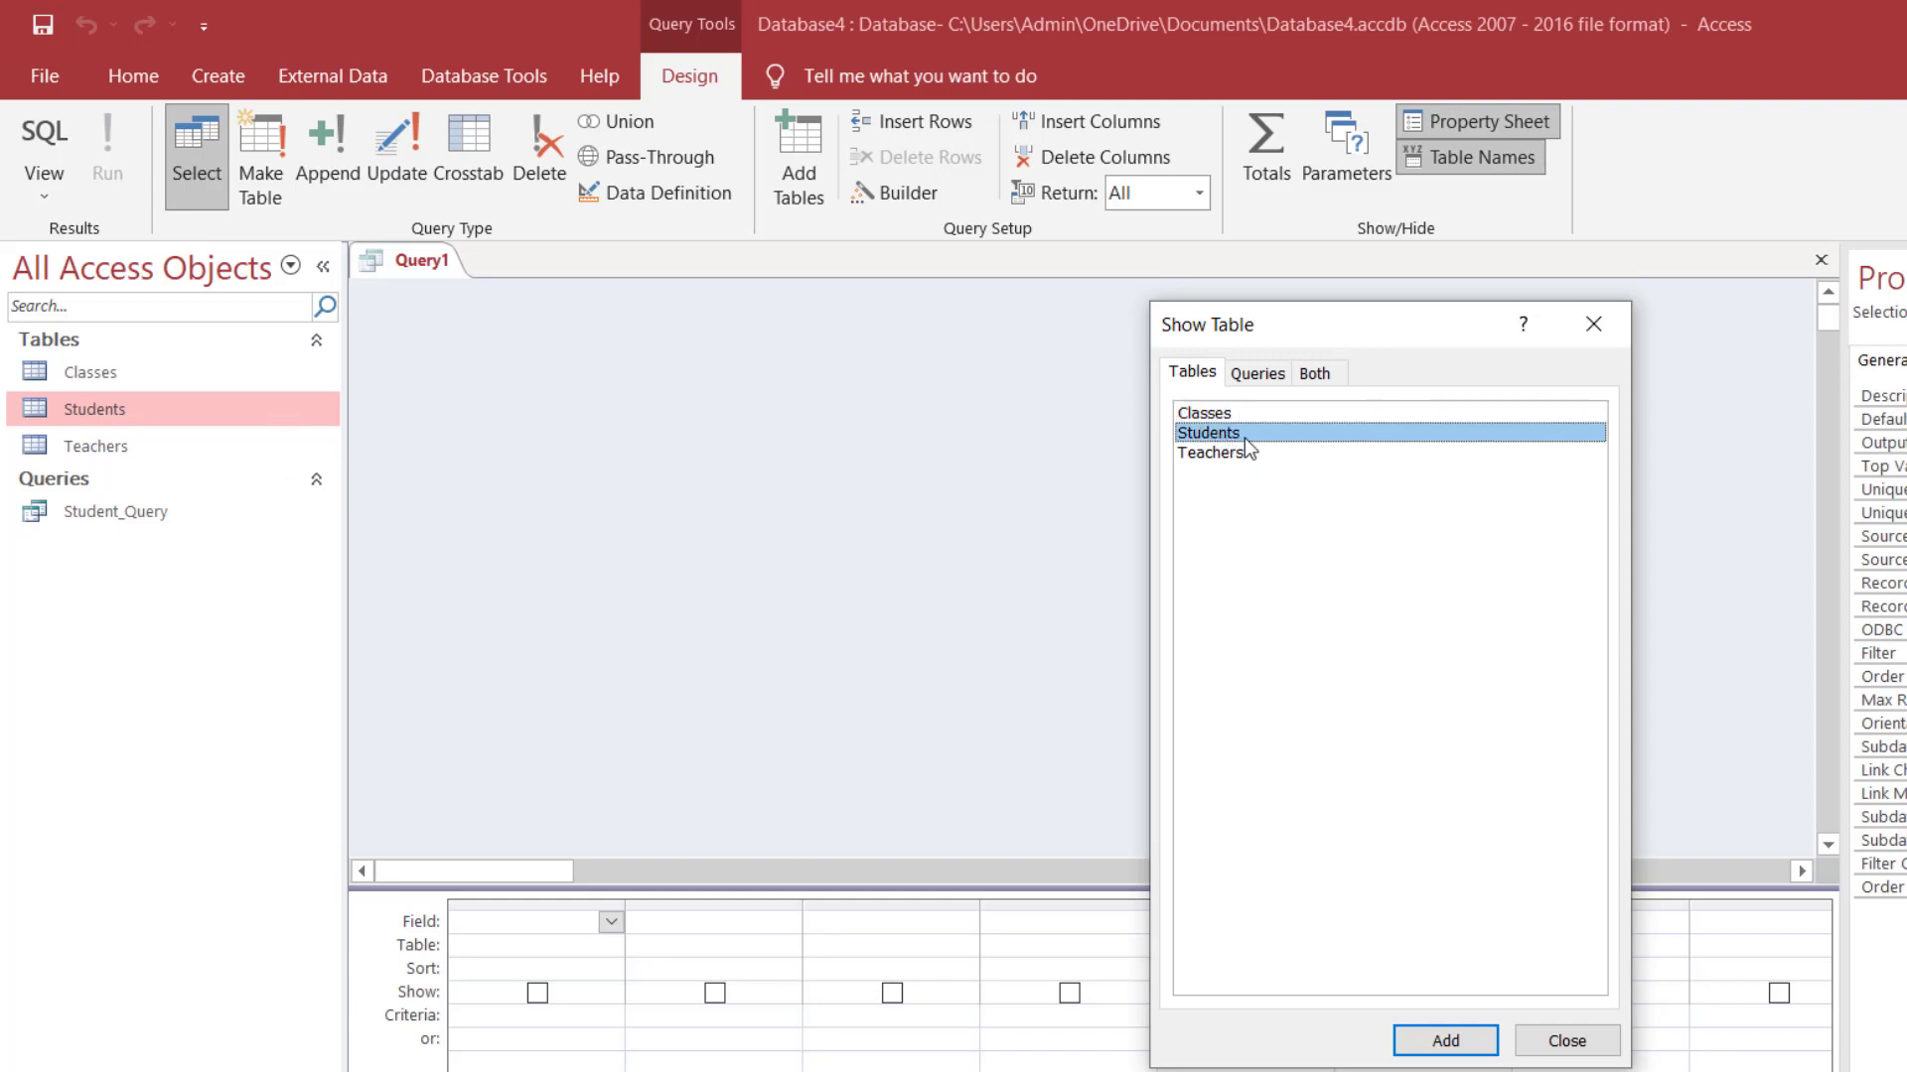
{"action": "double_click", "coordinate": [1206, 434]}
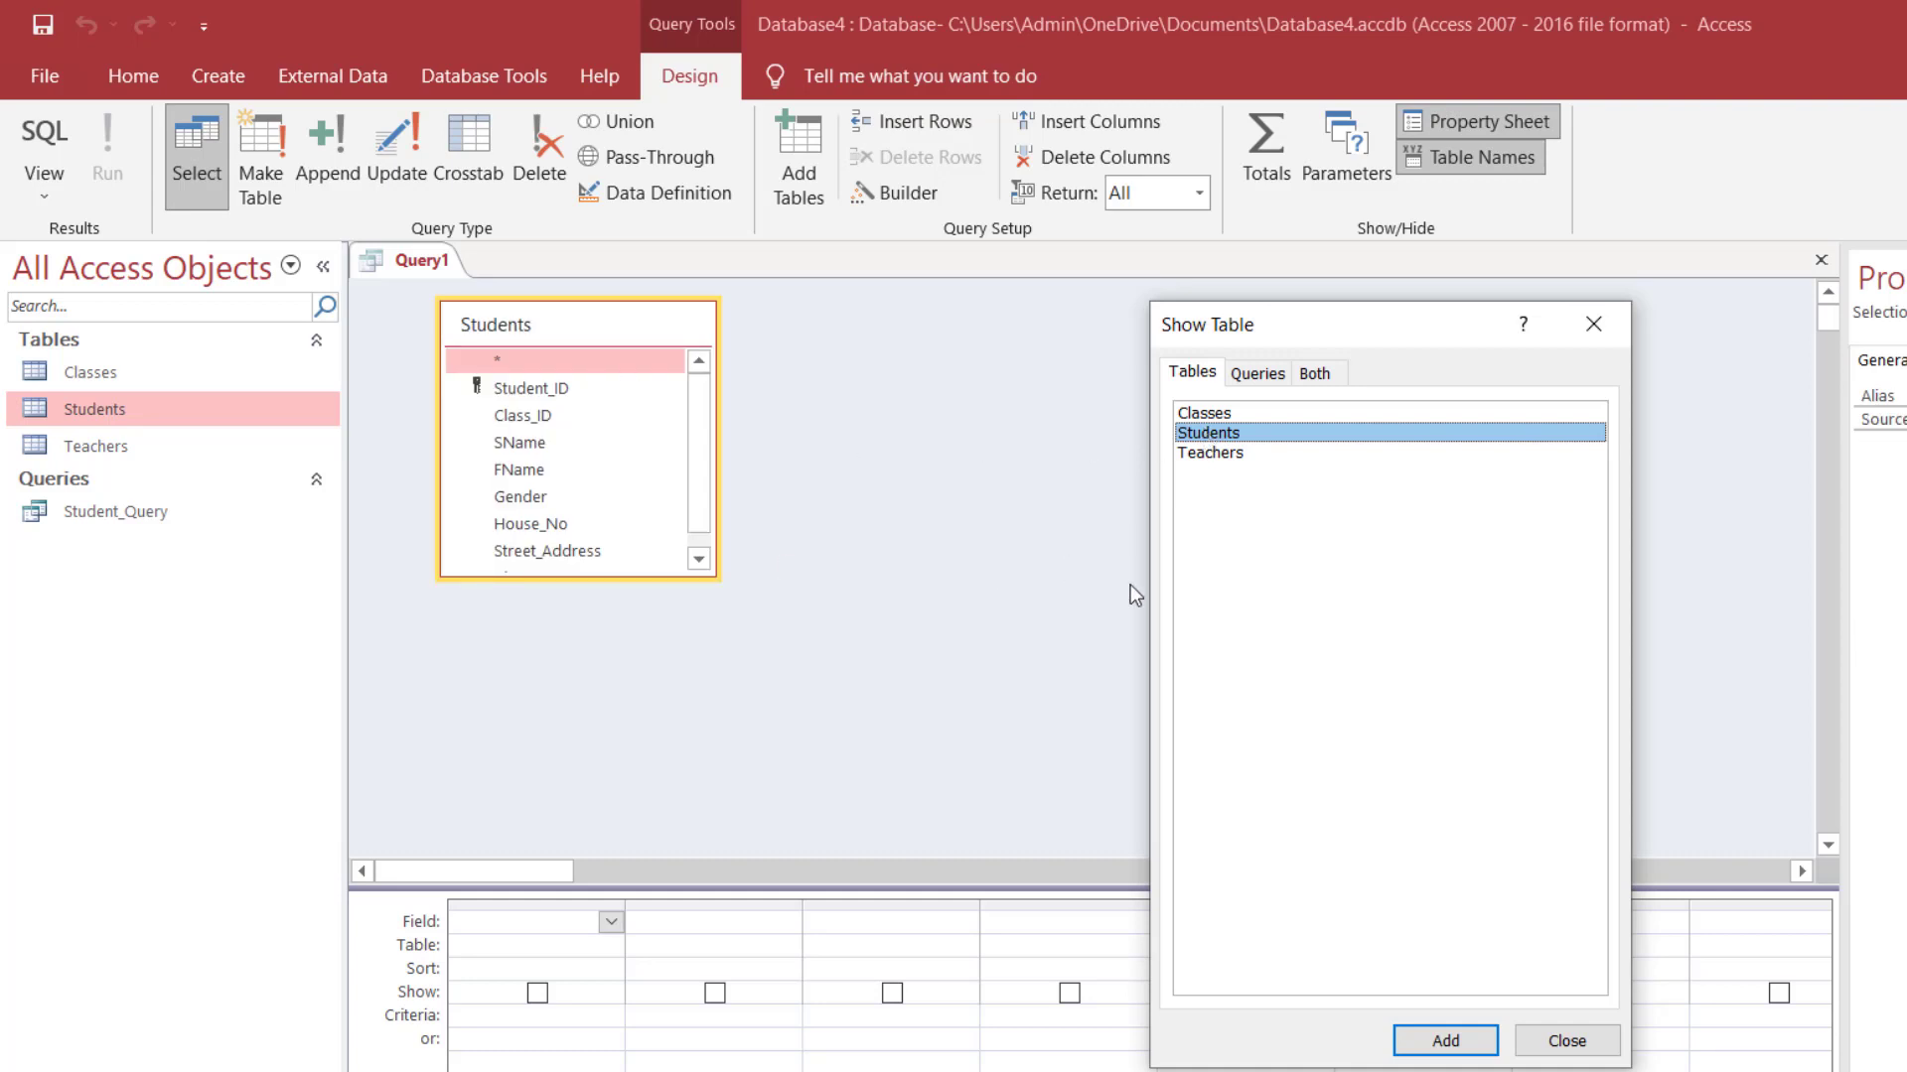
{"action": "left_click_drag", "start_coordinate": [1415, 345], "coordinate": [1191, 316]}
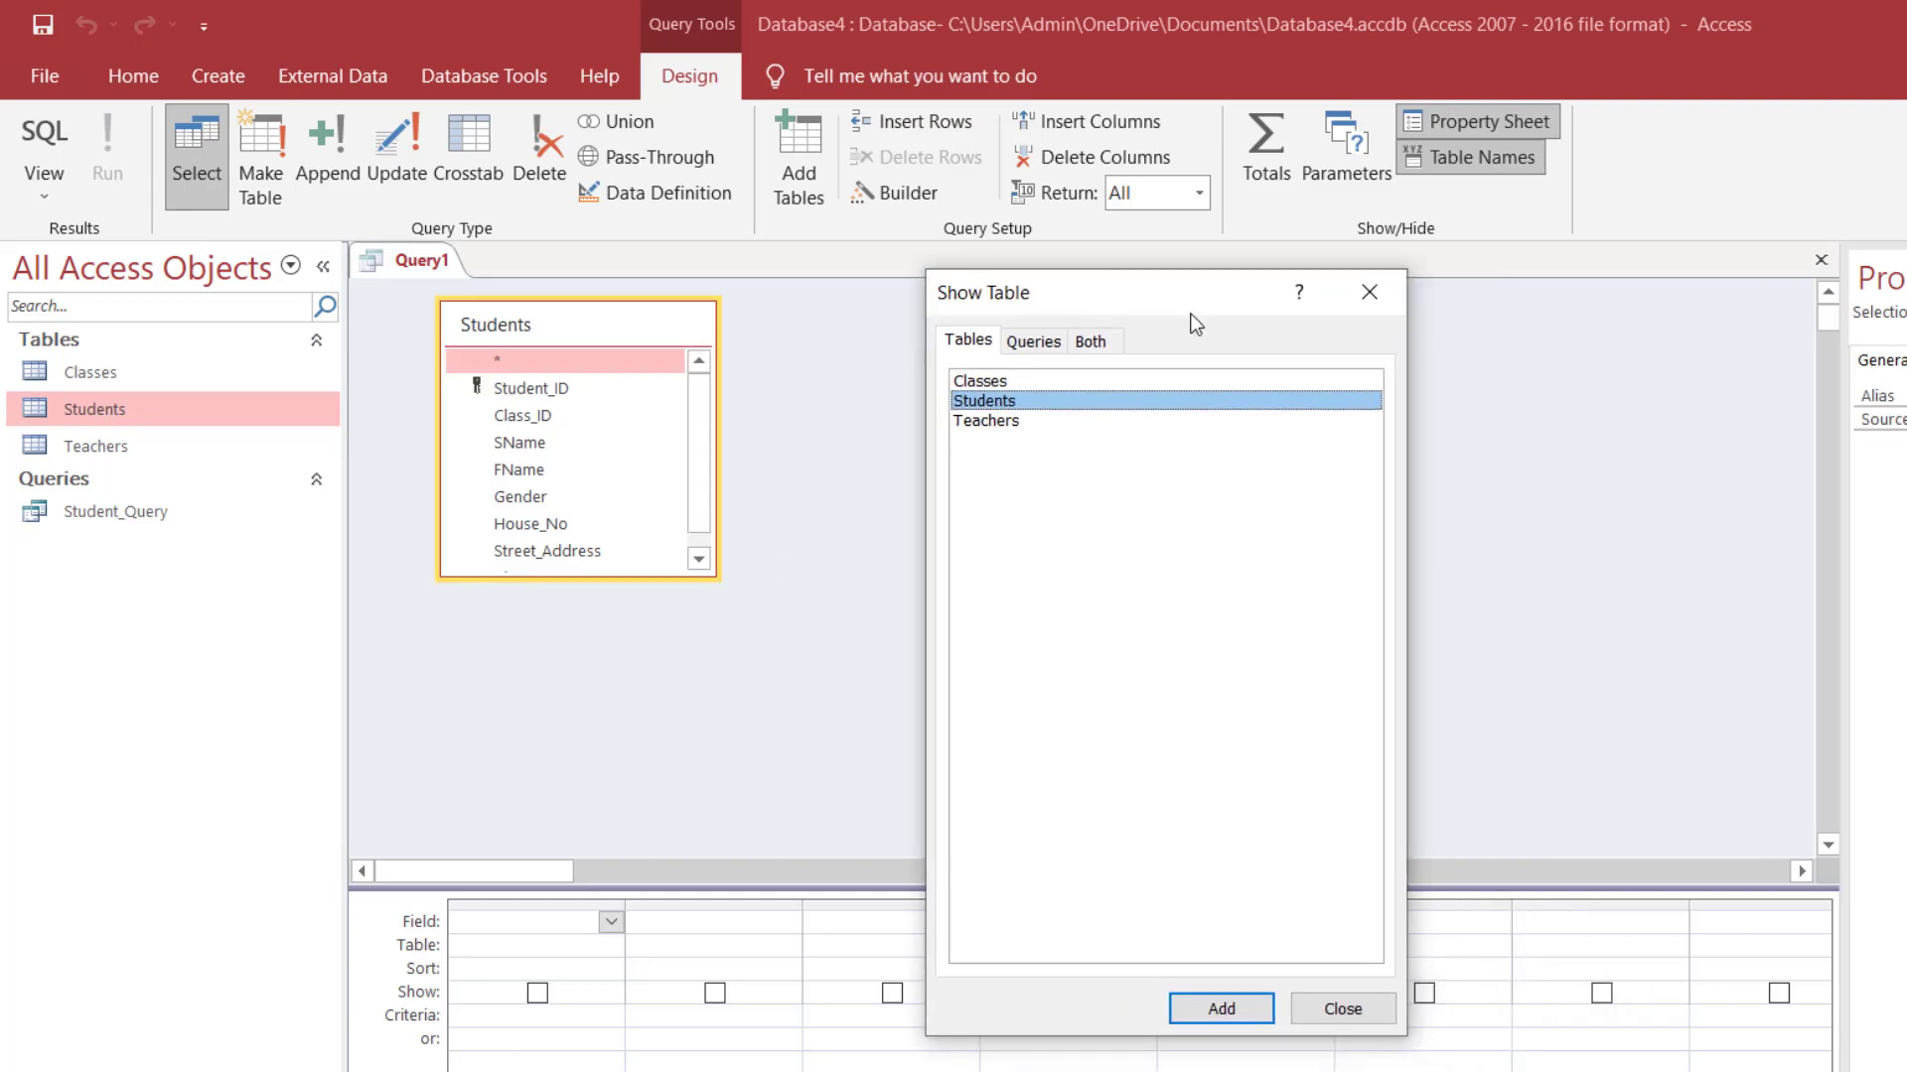
{"action": "key", "text": "Escape"}
Step: Enlarge the Students field list and add Student_ID, SName, FName, House_No, Street_Address and City to the query grid in that order
{"action": "left_click_drag", "start_coordinate": [723, 591], "coordinate": [799, 671]}
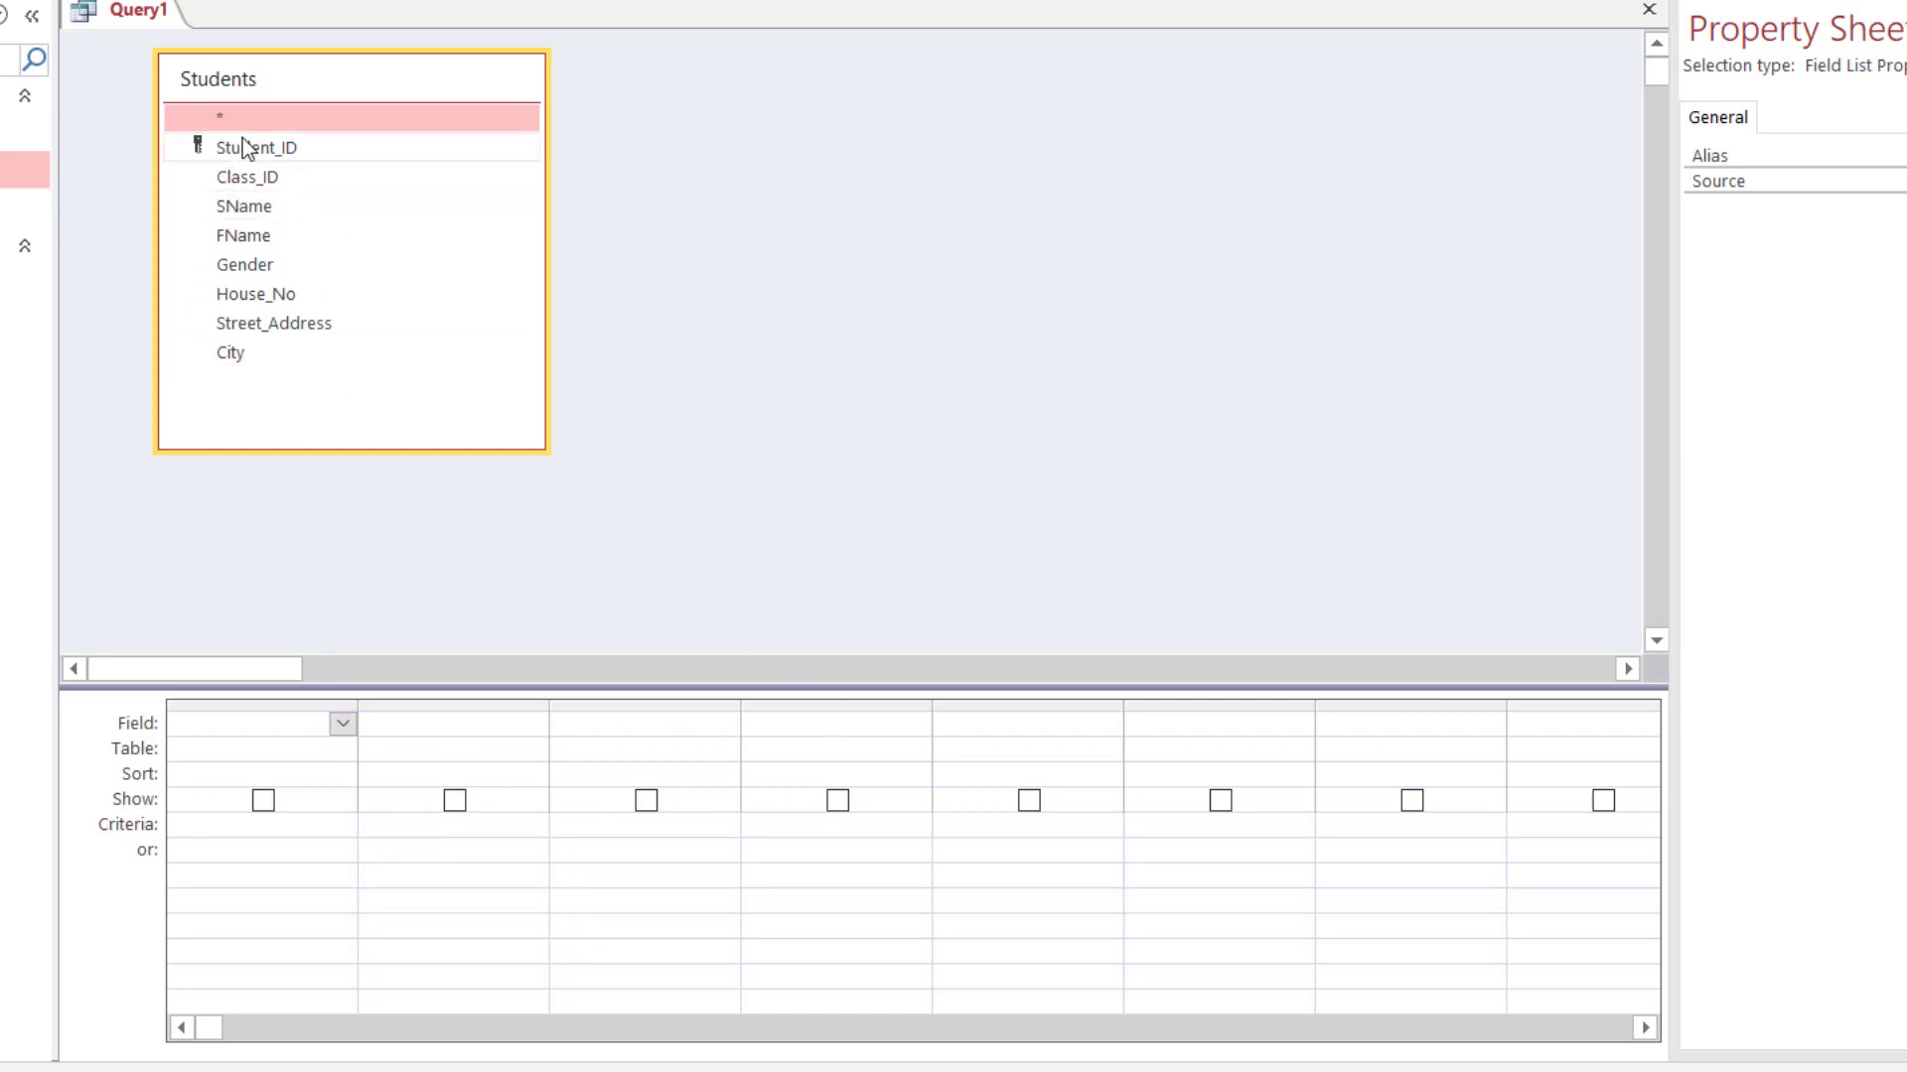
{"action": "left_click_drag", "start_coordinate": [246, 151], "coordinate": [220, 735]}
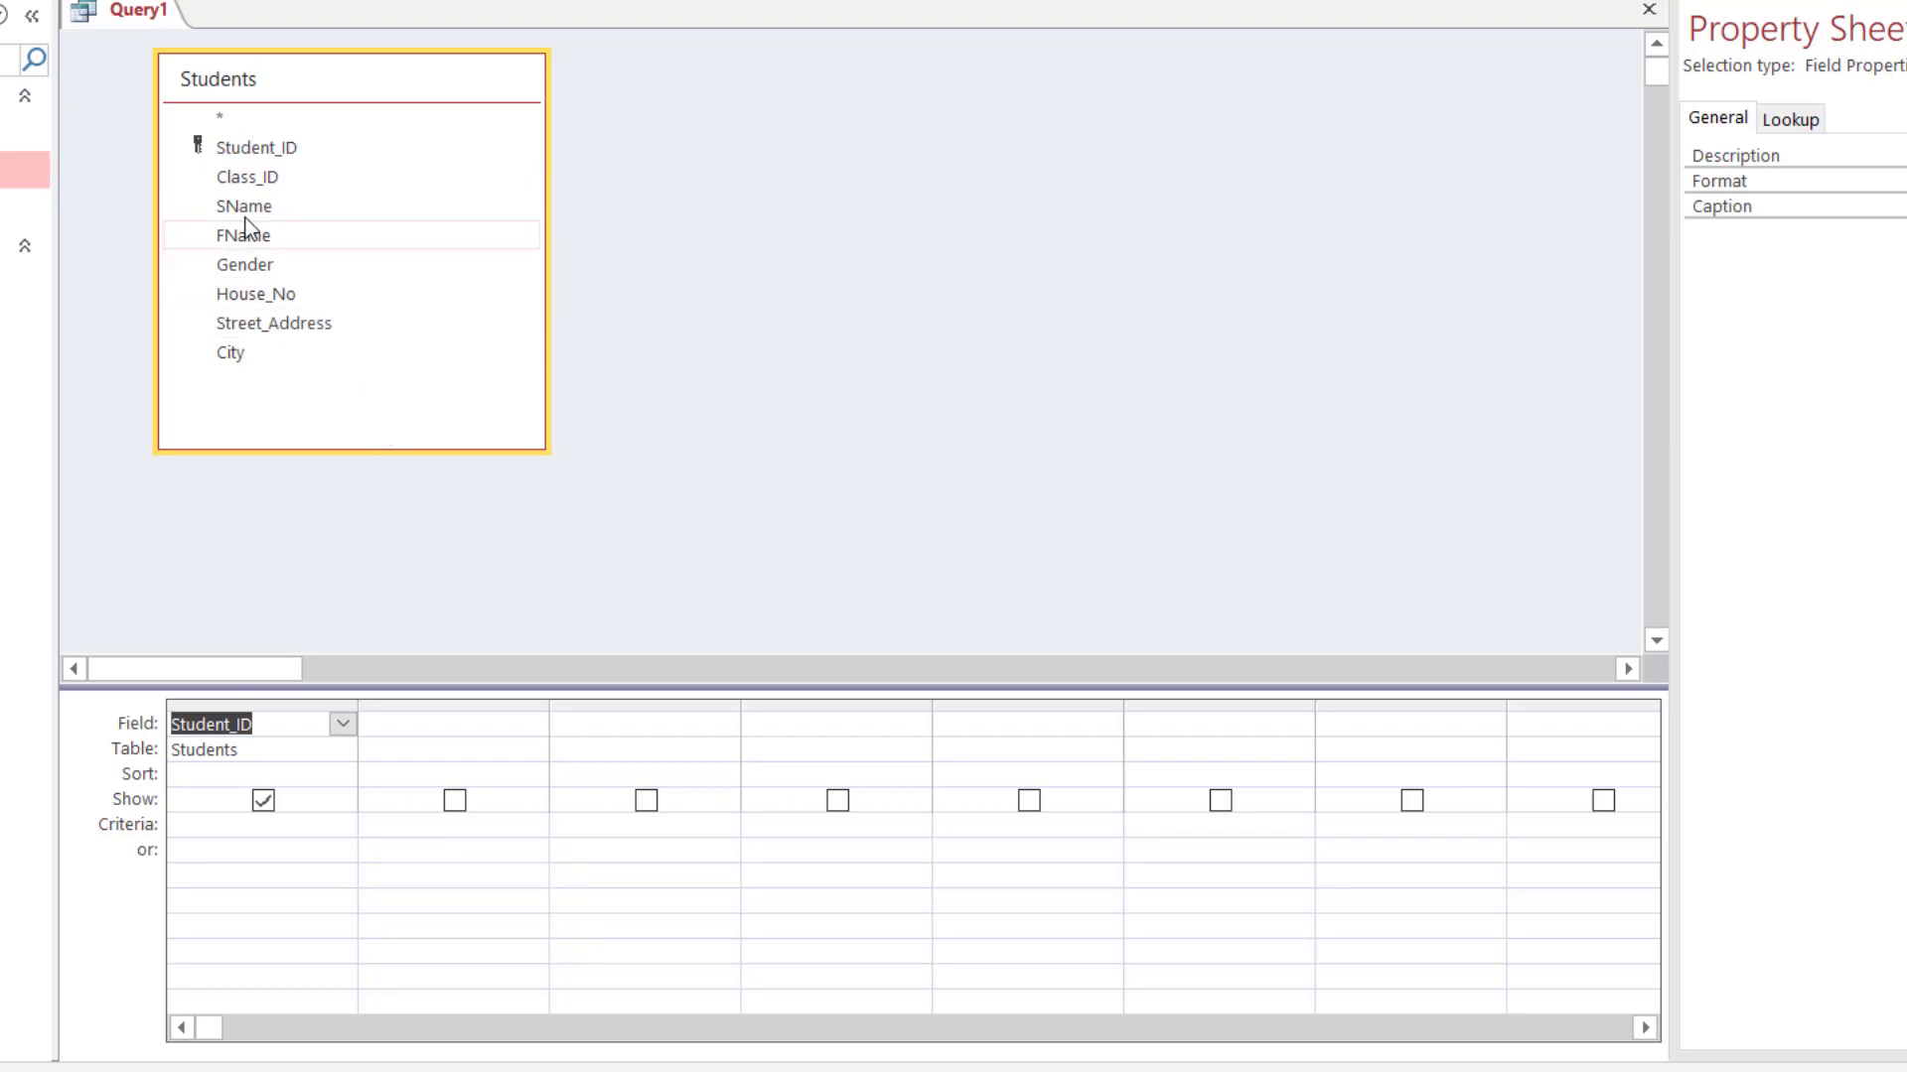
{"action": "left_click_drag", "start_coordinate": [234, 206], "coordinate": [437, 736]}
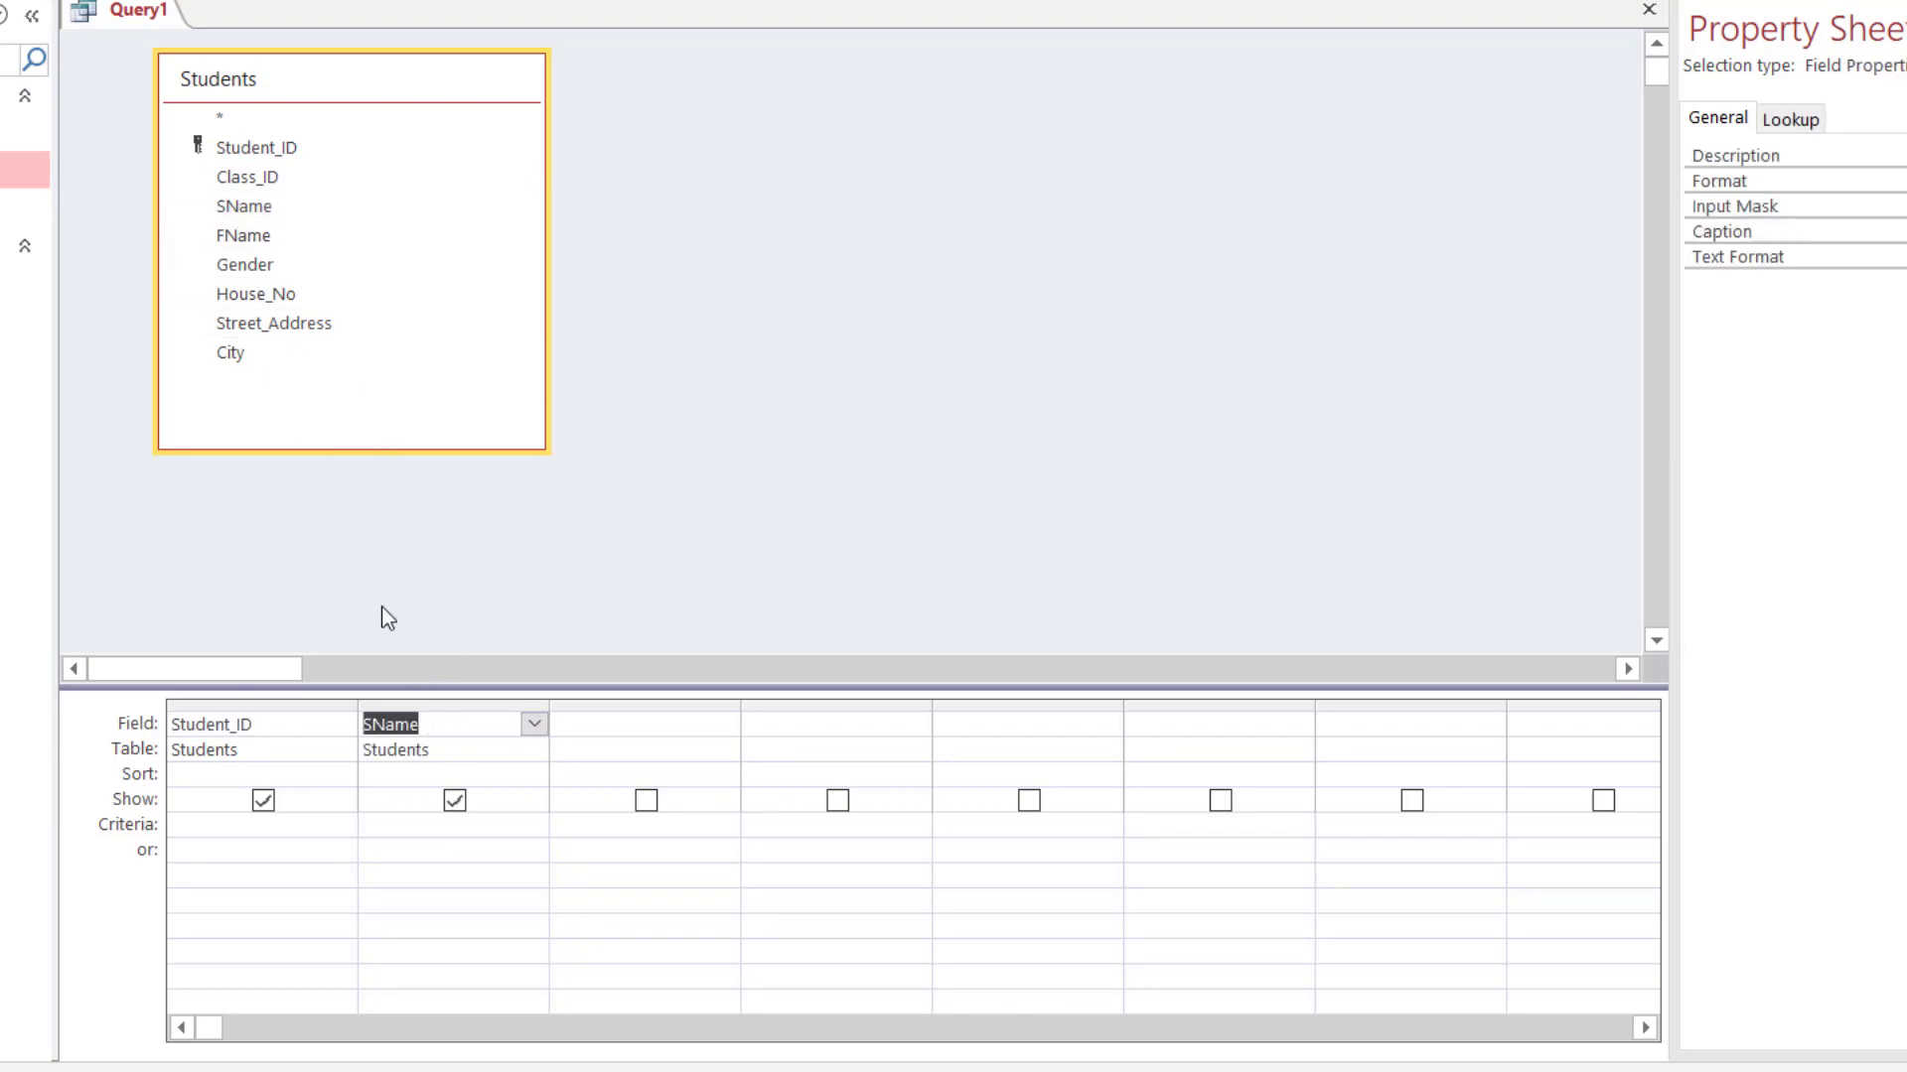
{"action": "left_click_drag", "start_coordinate": [235, 238], "coordinate": [634, 743]}
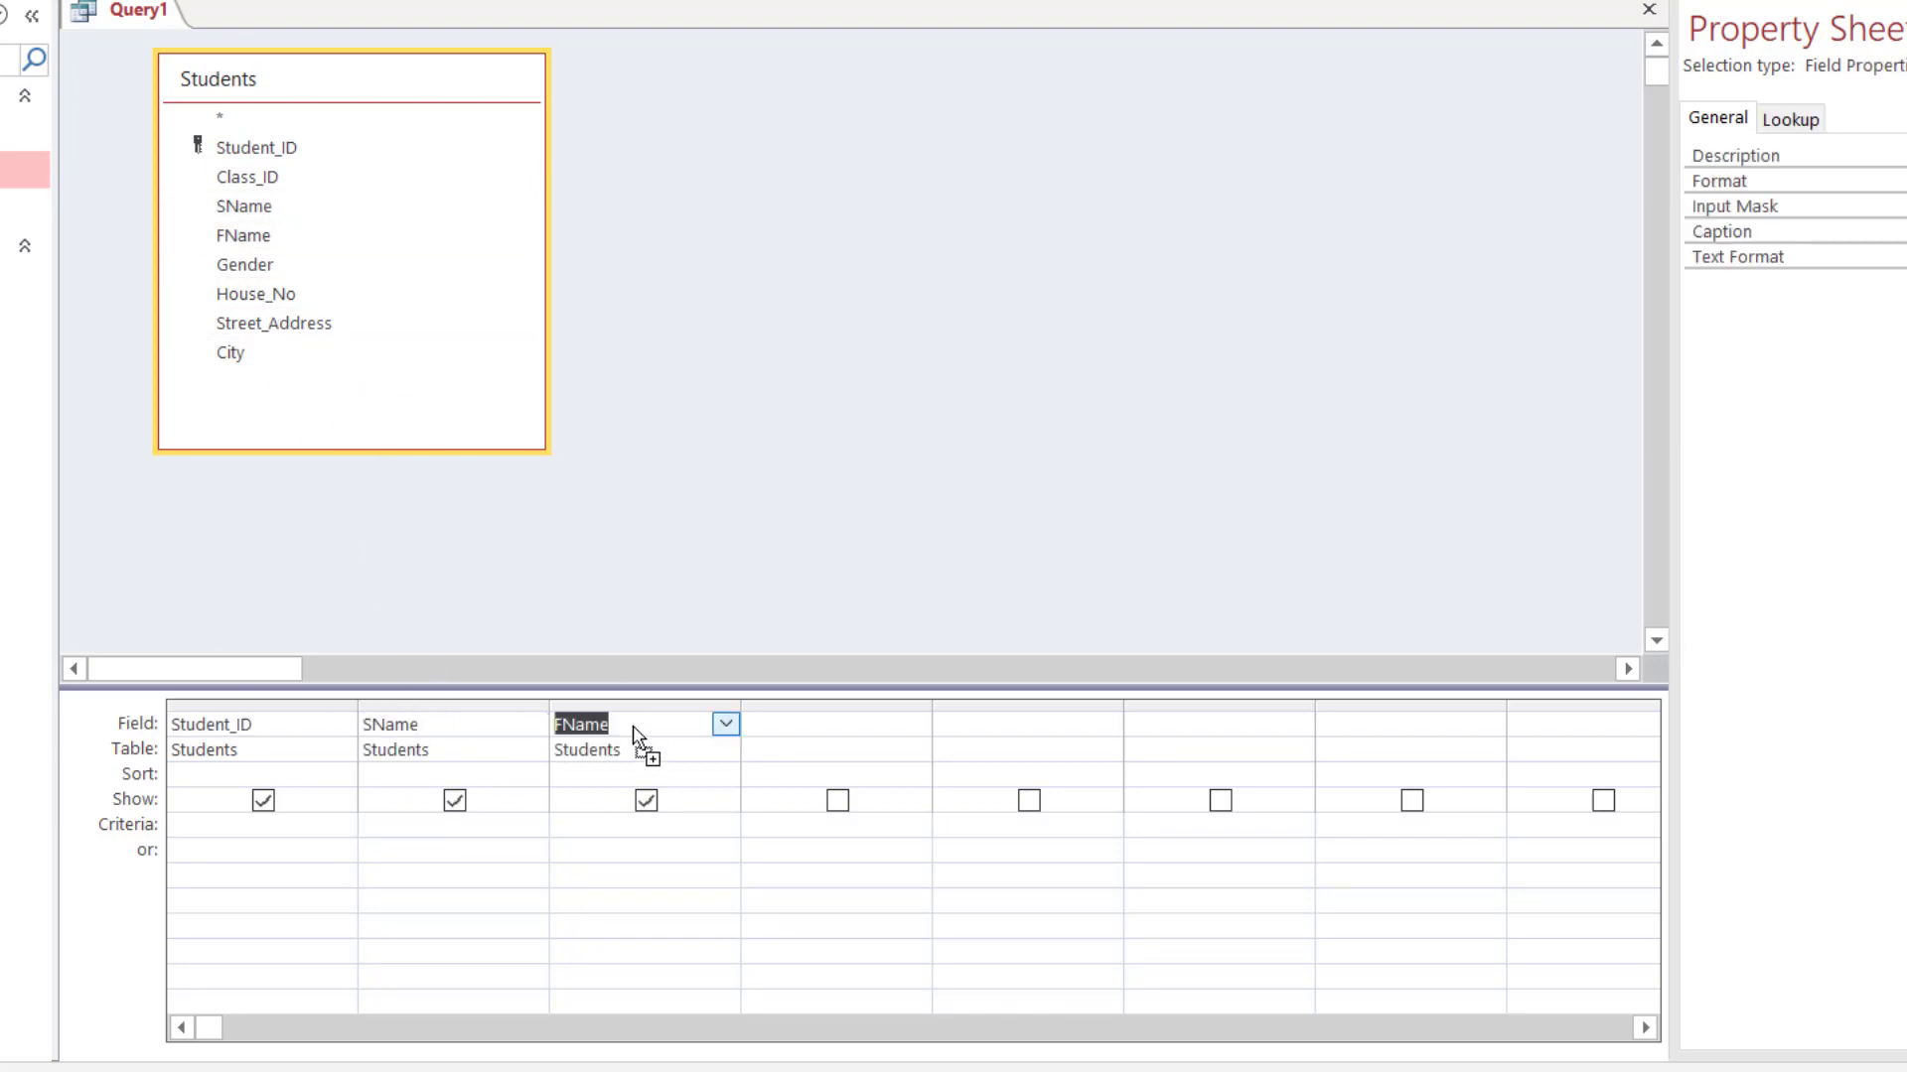
{"action": "left_click_drag", "start_coordinate": [264, 295], "coordinate": [825, 745]}
{"action": "left_click_drag", "start_coordinate": [294, 326], "coordinate": [978, 720]}
{"action": "left_click_drag", "start_coordinate": [241, 354], "coordinate": [1196, 751]}
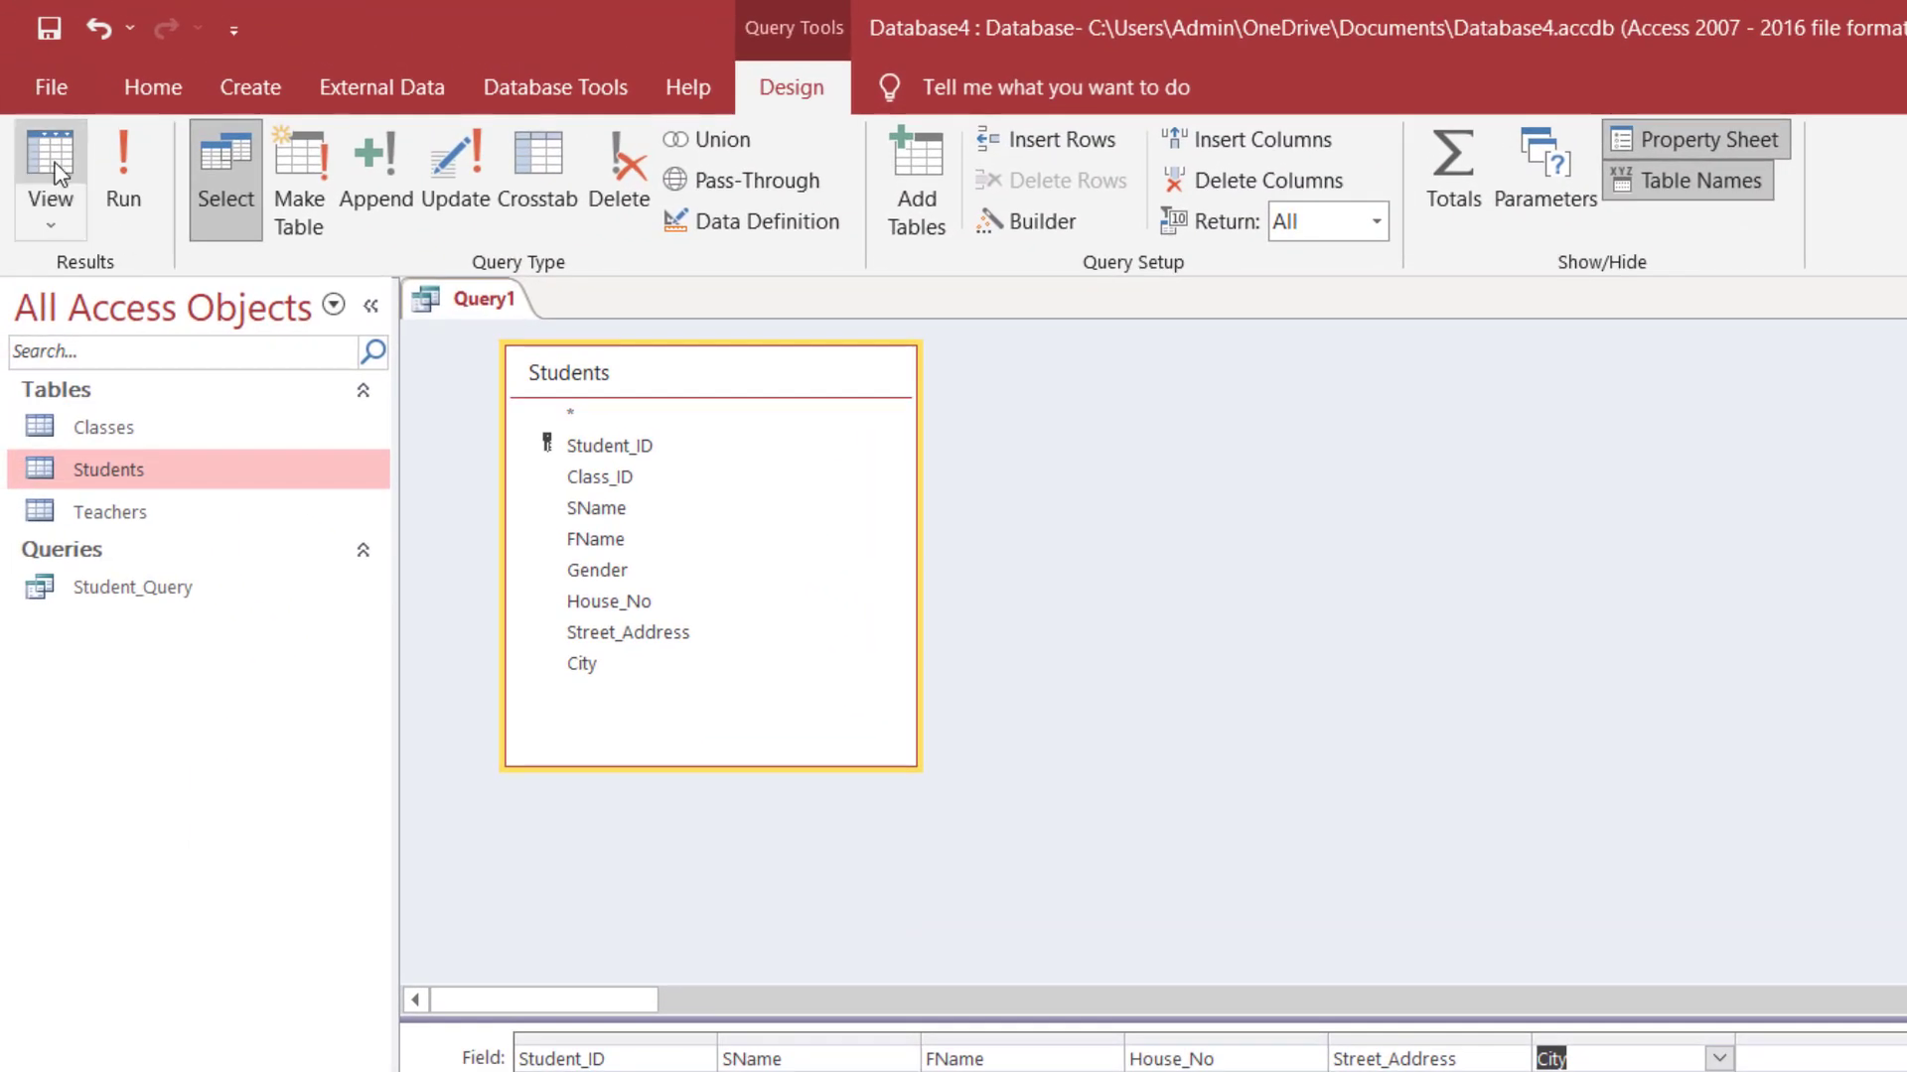
Step: Preview the query's datasheet, and back in Design view hide the Property Sheet and move the design grid's upper edge up
{"action": "left_click", "coordinate": [55, 169]}
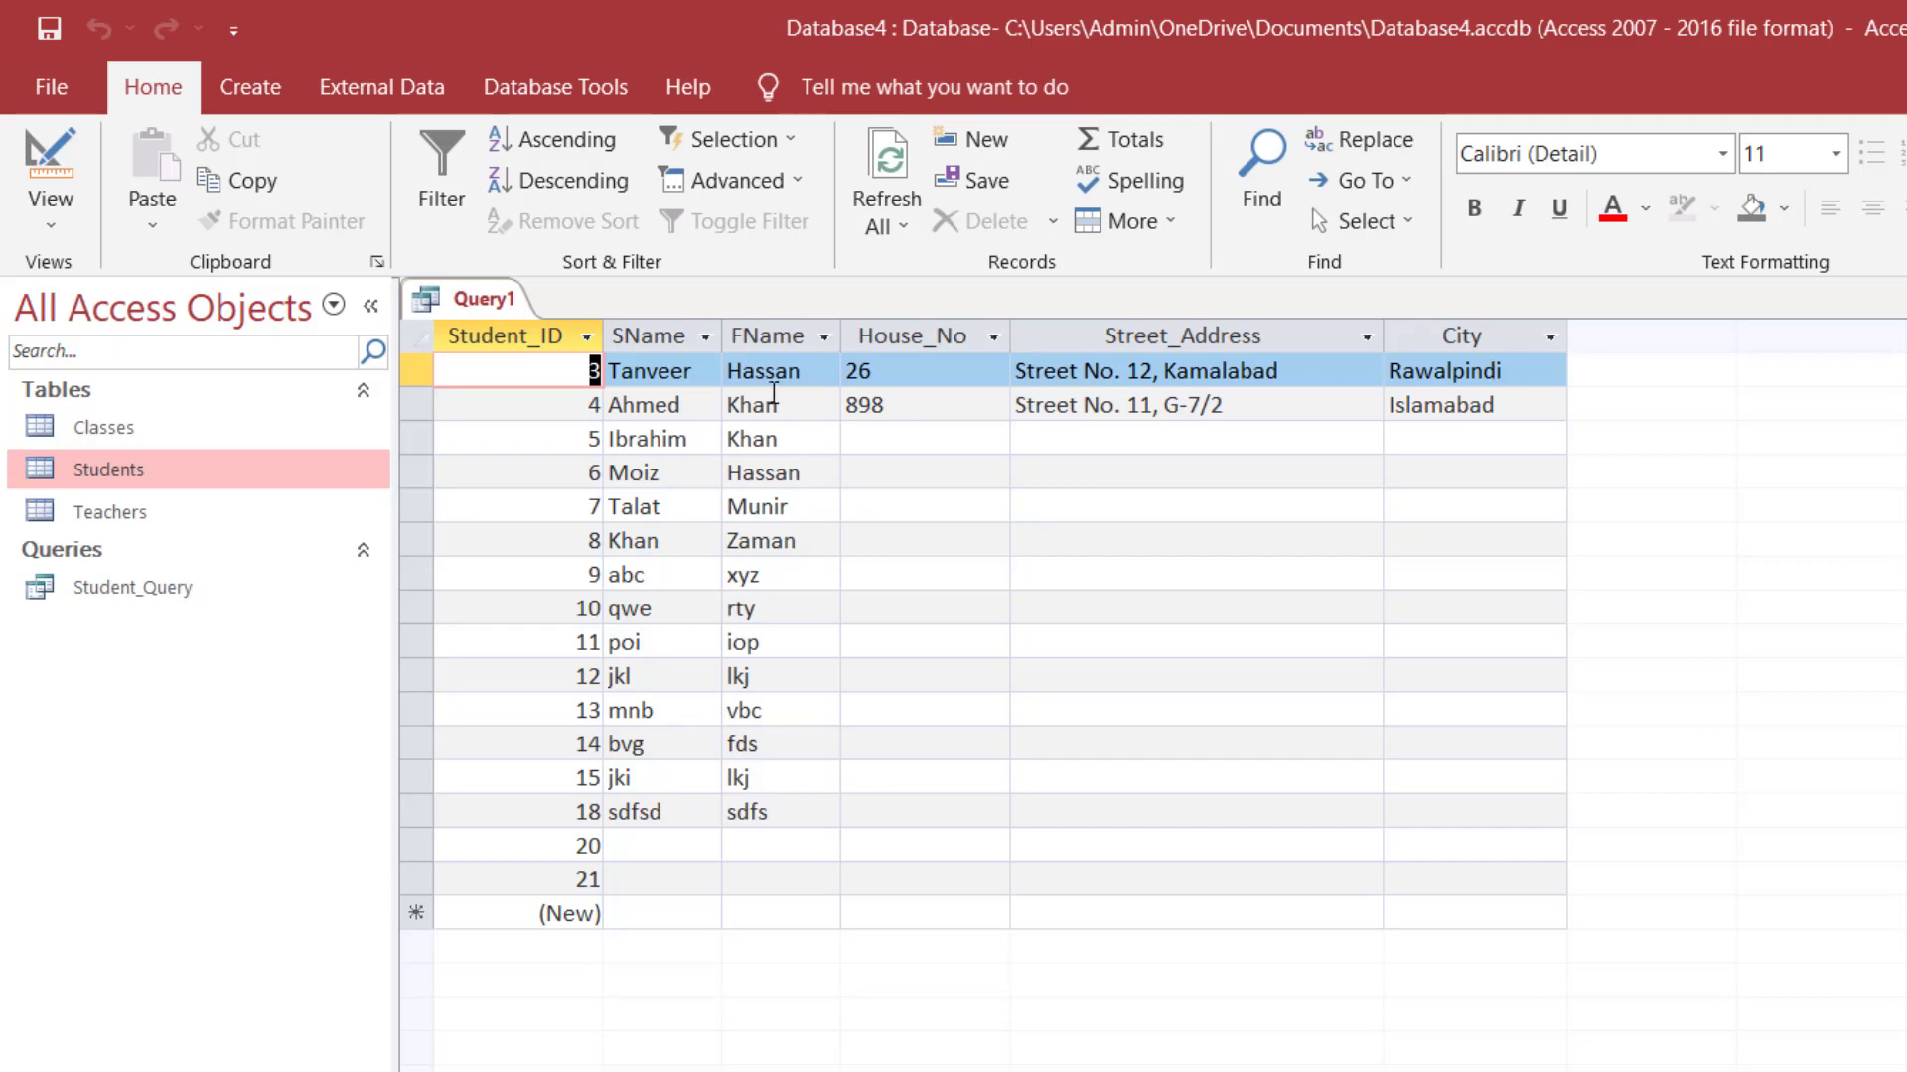
{"action": "left_click", "coordinate": [50, 161]}
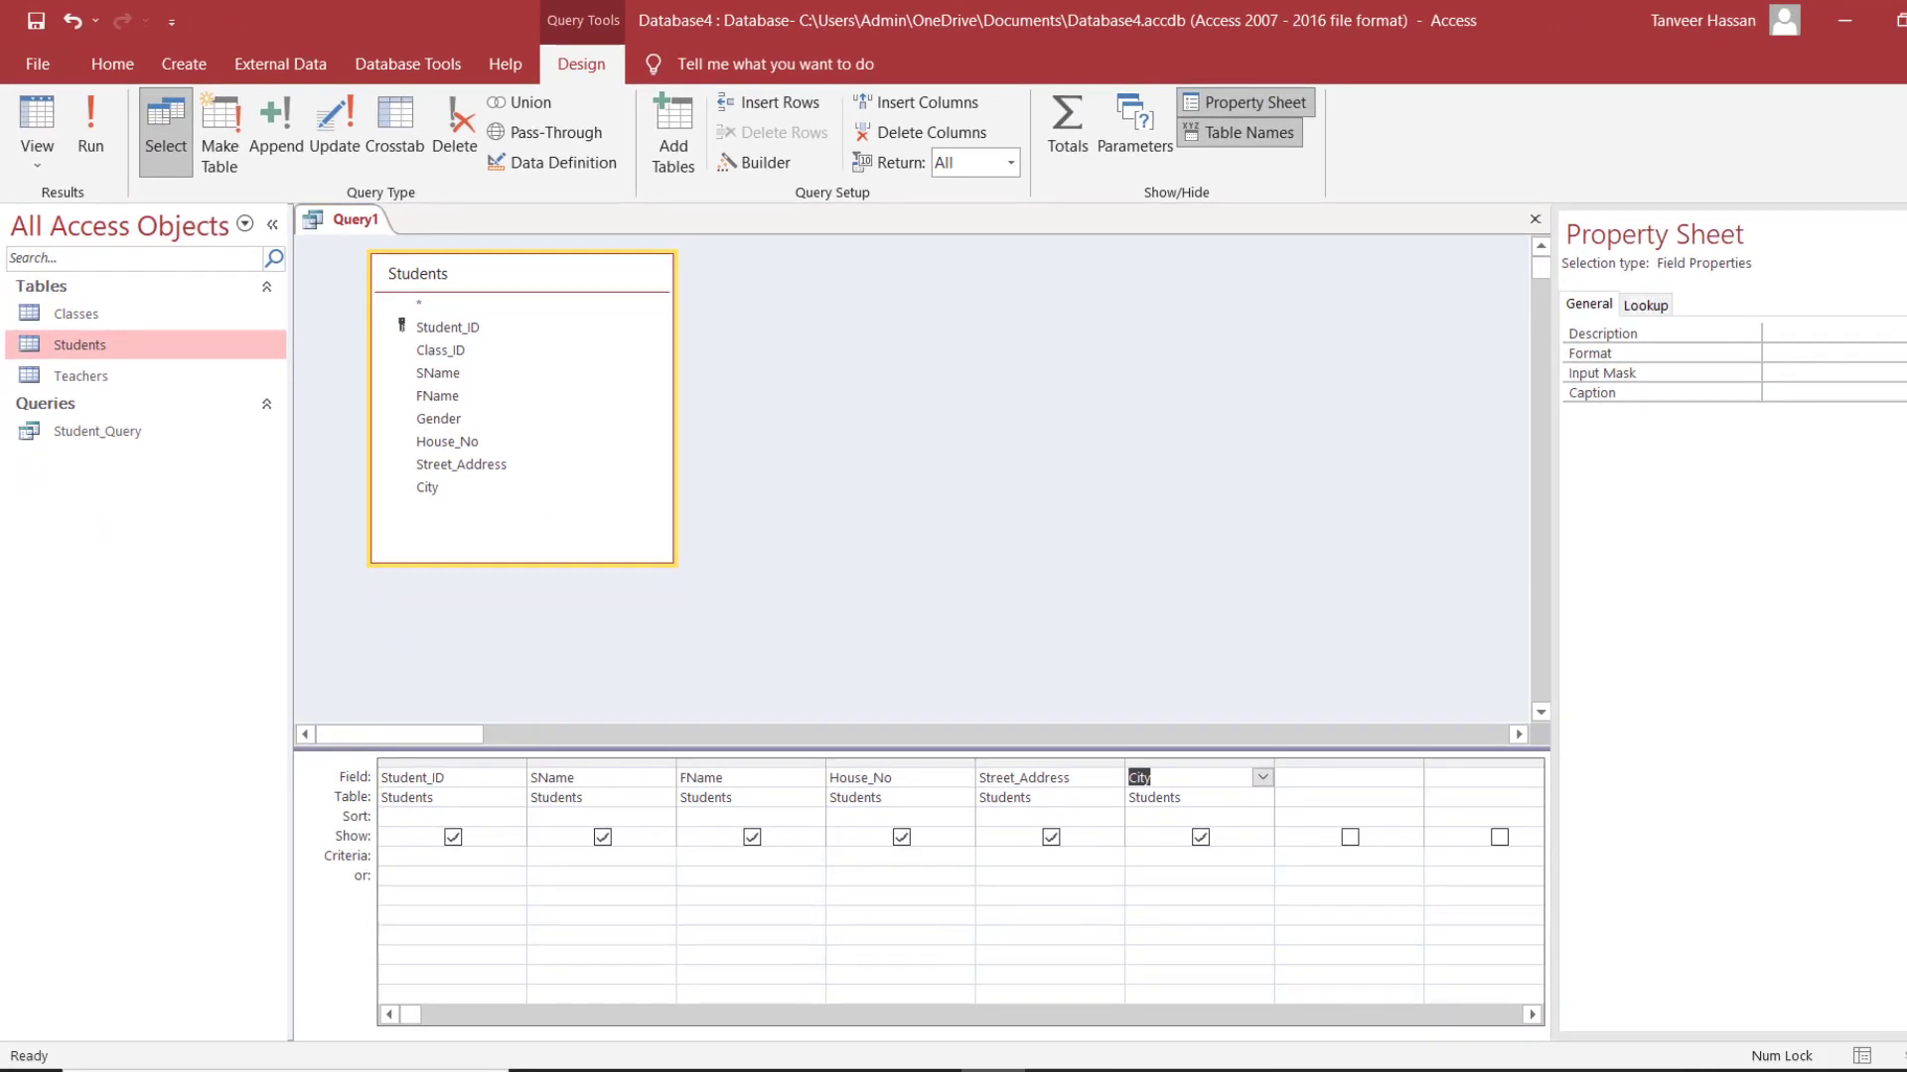
{"action": "left_click", "coordinate": [1247, 102]}
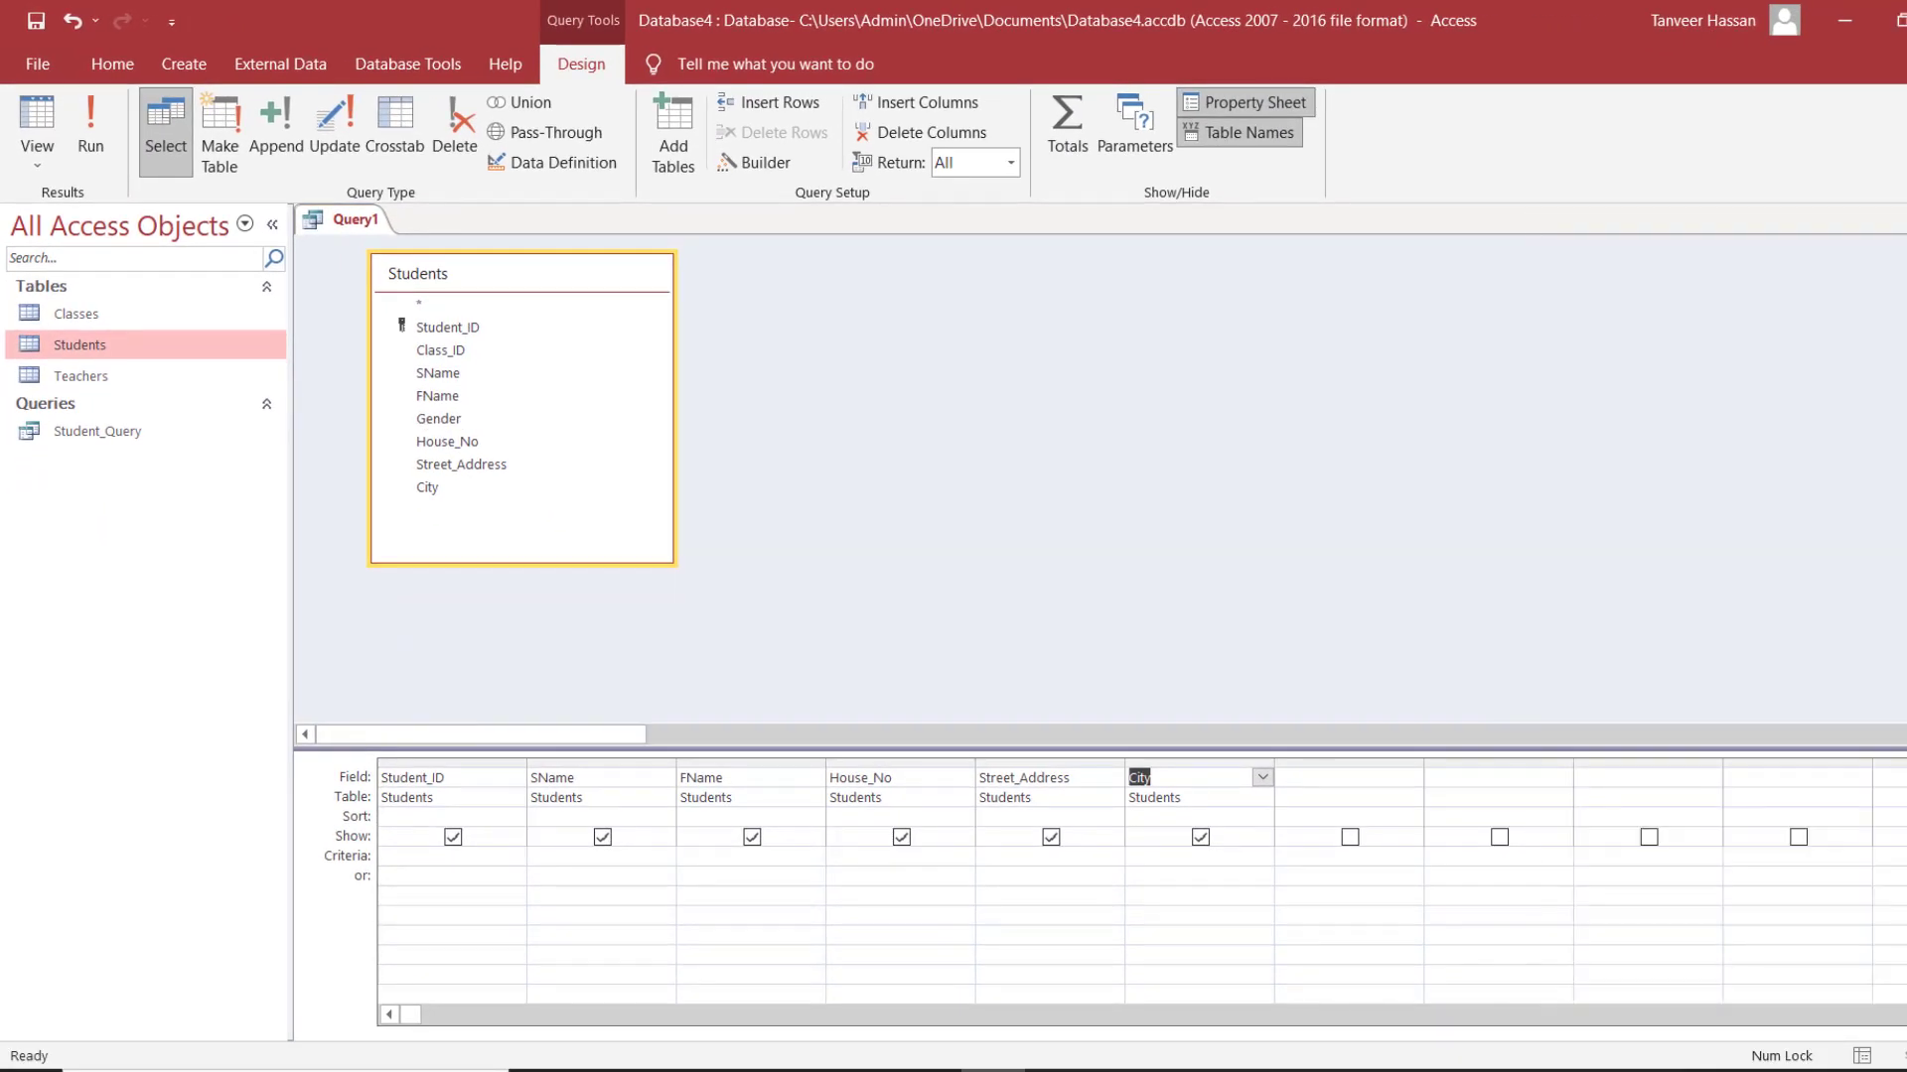
{"action": "left_click_drag", "start_coordinate": [1258, 744], "coordinate": [1269, 604]}
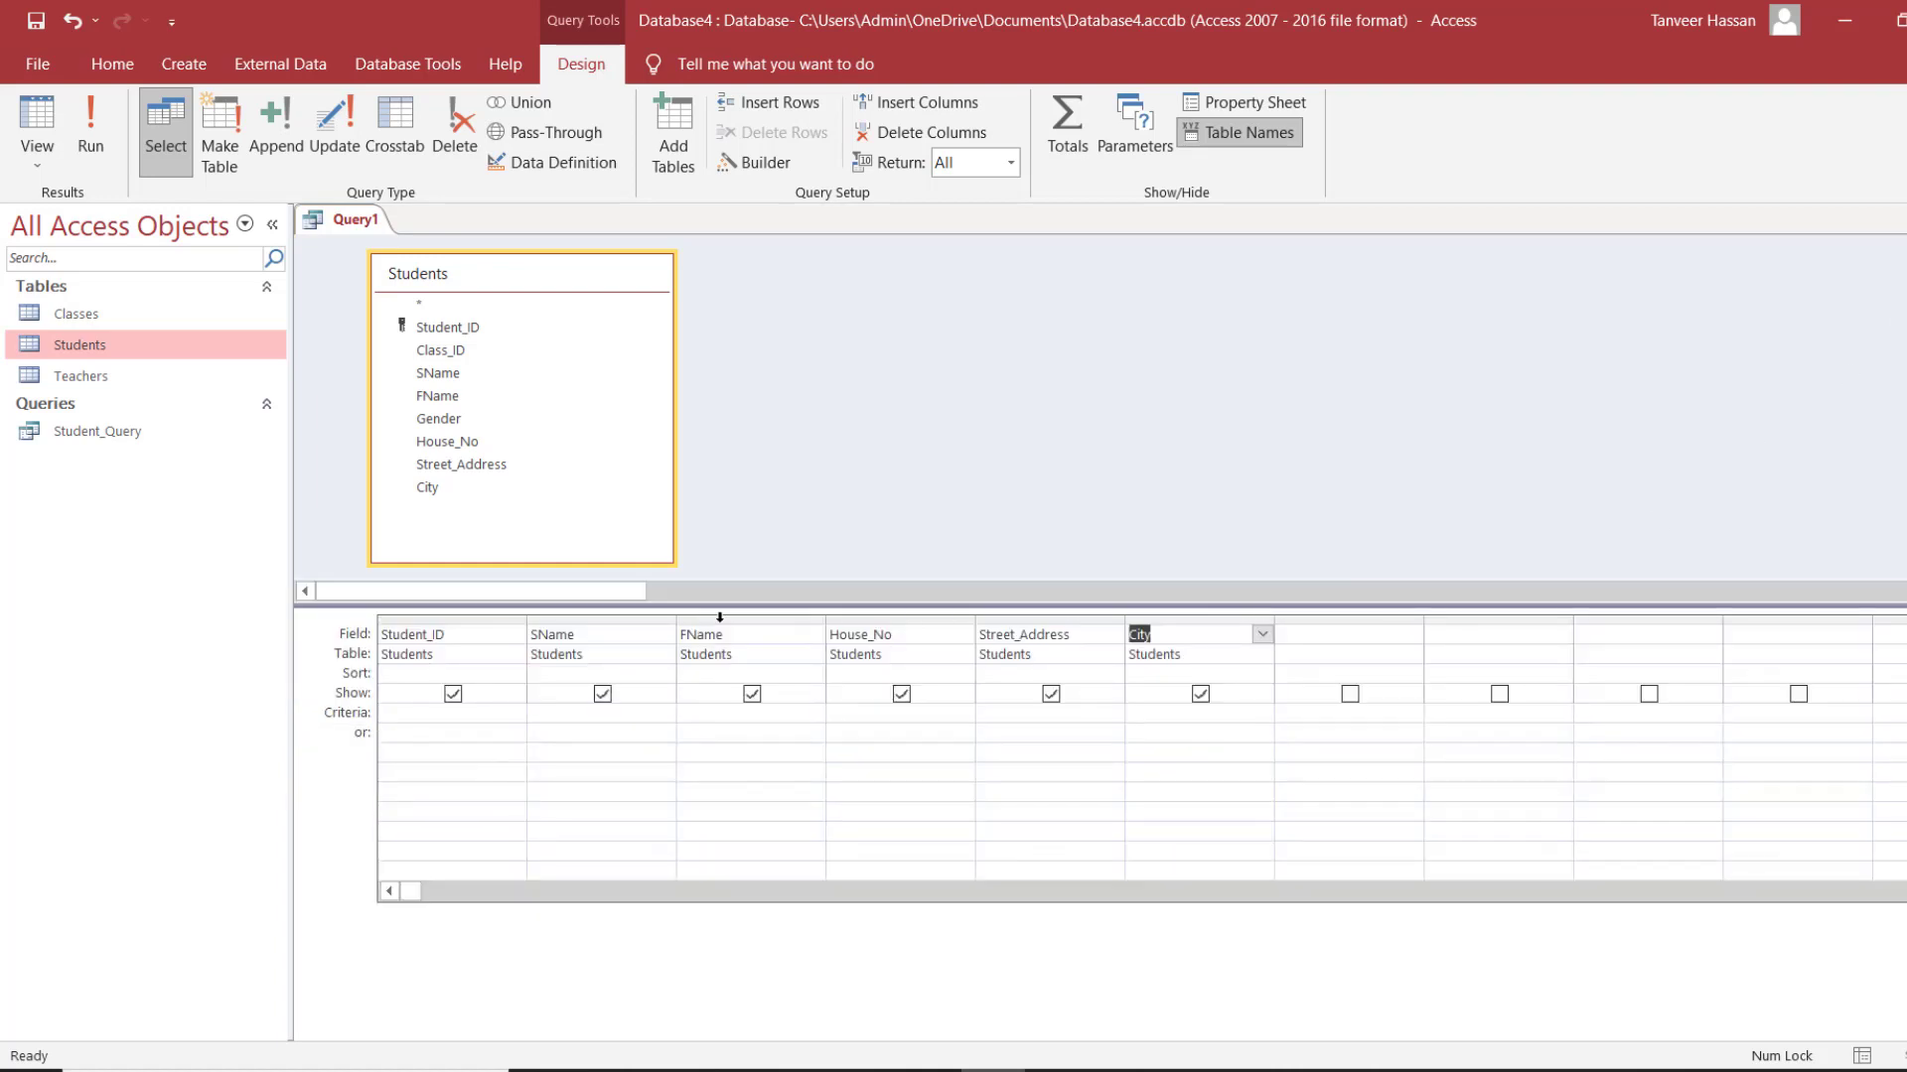
Step: Narrow the grid columns from Student_ID through City so that each fits its field name
{"action": "left_click_drag", "start_coordinate": [526, 621], "coordinate": [474, 622]}
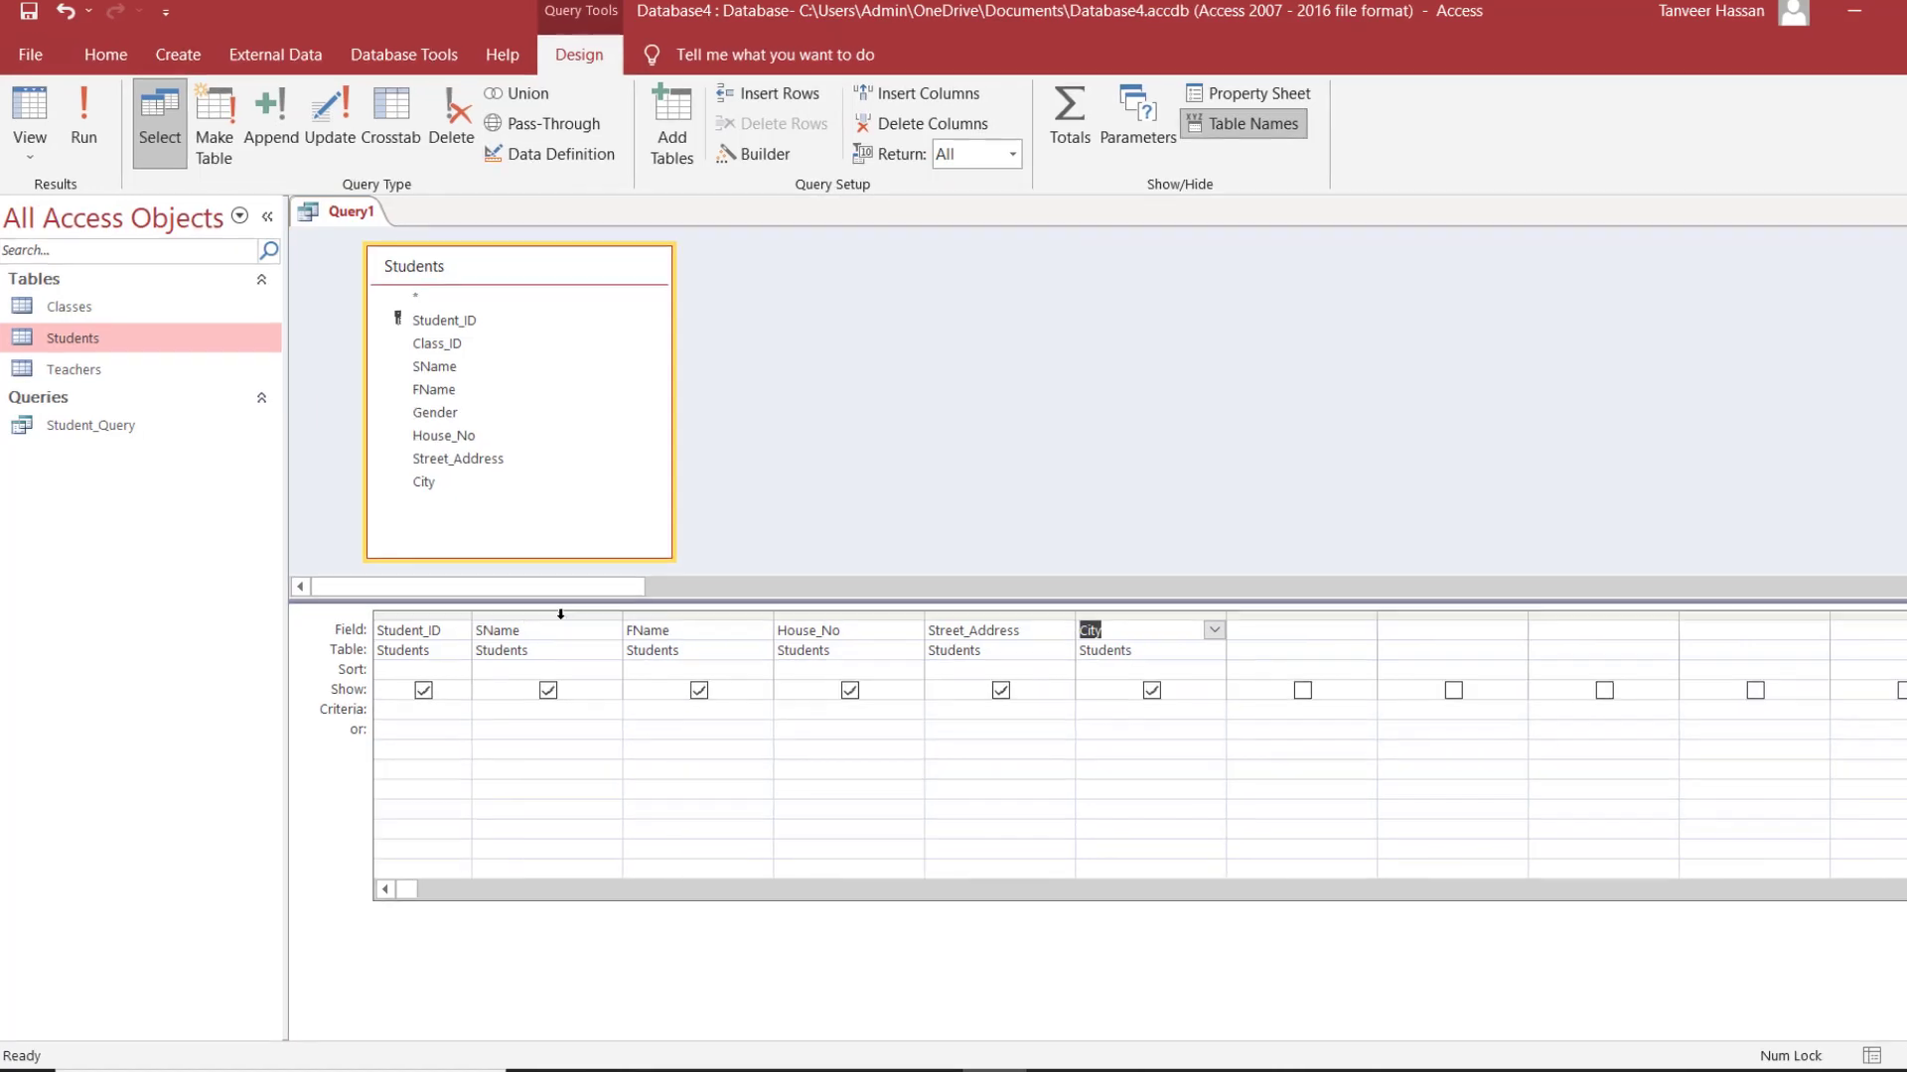
{"action": "left_click_drag", "start_coordinate": [625, 621], "coordinate": [561, 622]}
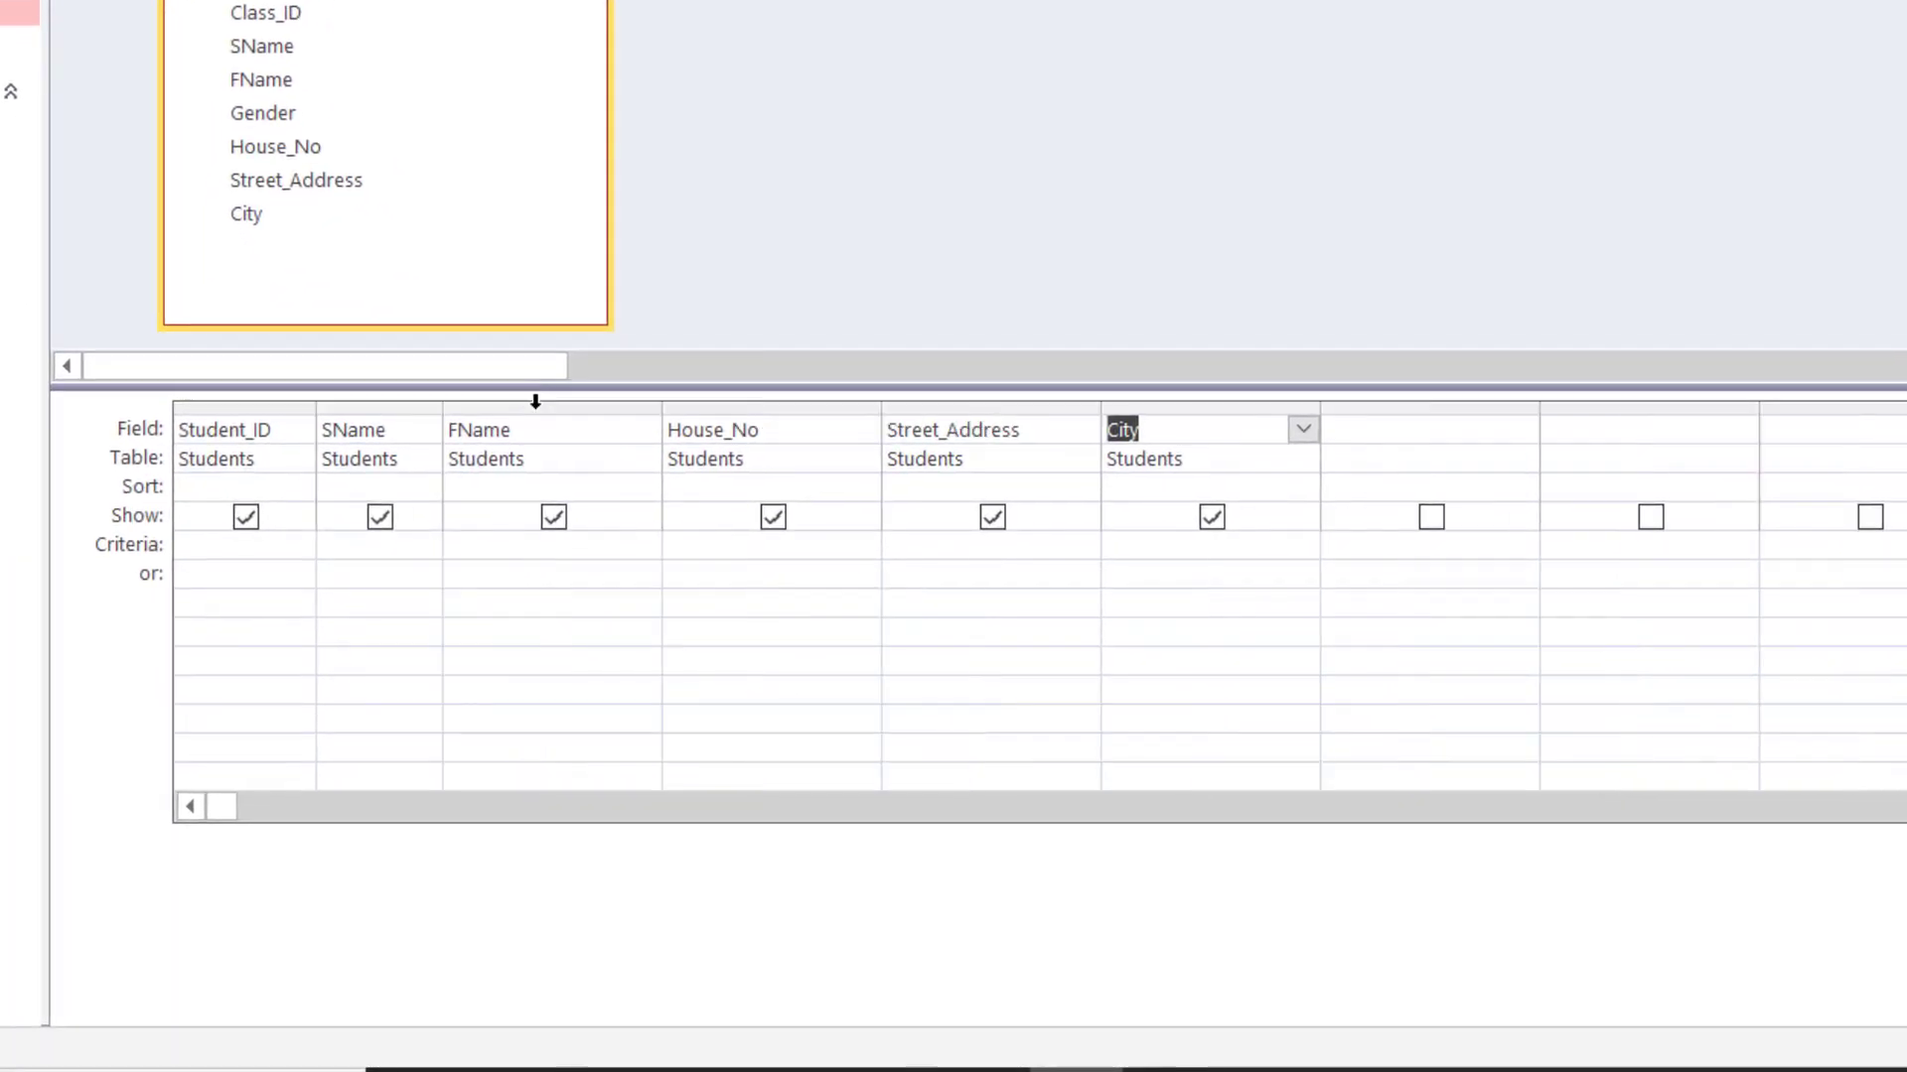
{"action": "double_click", "coordinate": [661, 404]}
{"action": "double_click", "coordinate": [787, 402]}
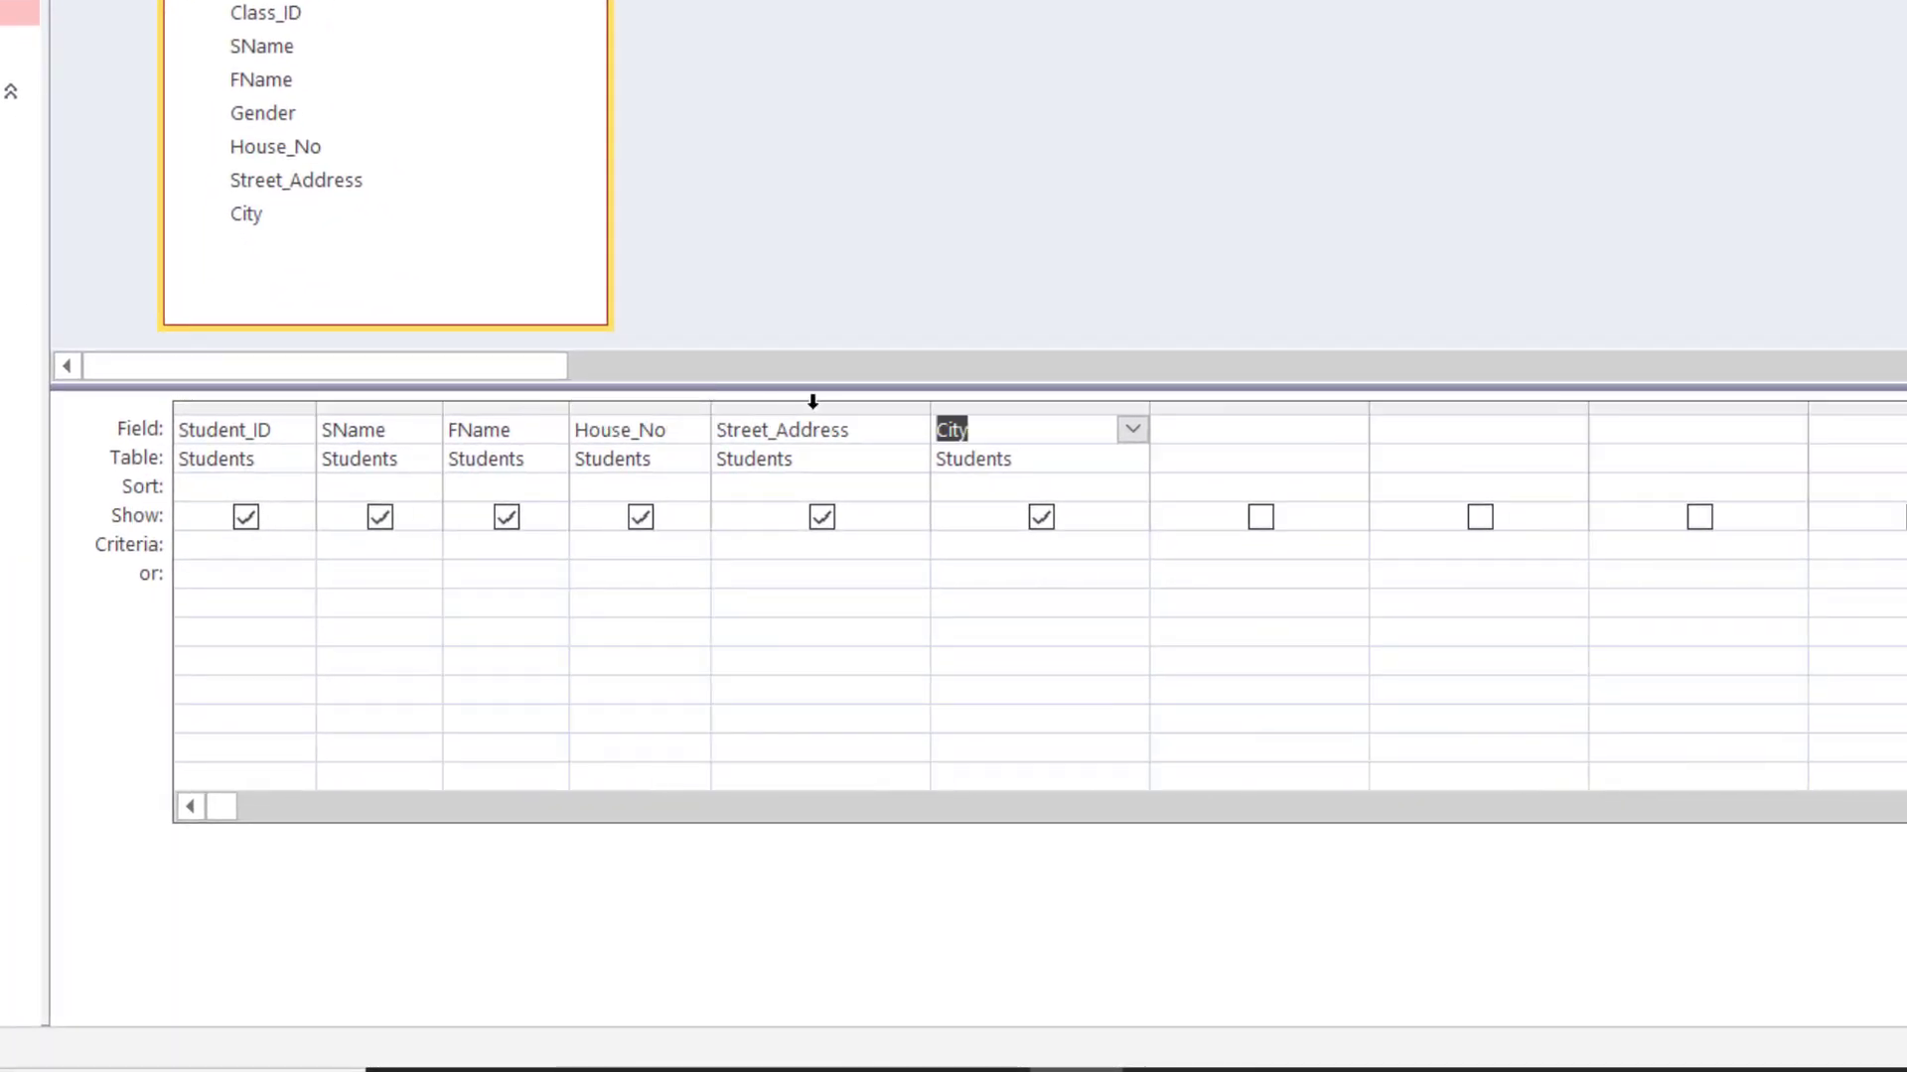
{"action": "double_click", "coordinate": [933, 403]}
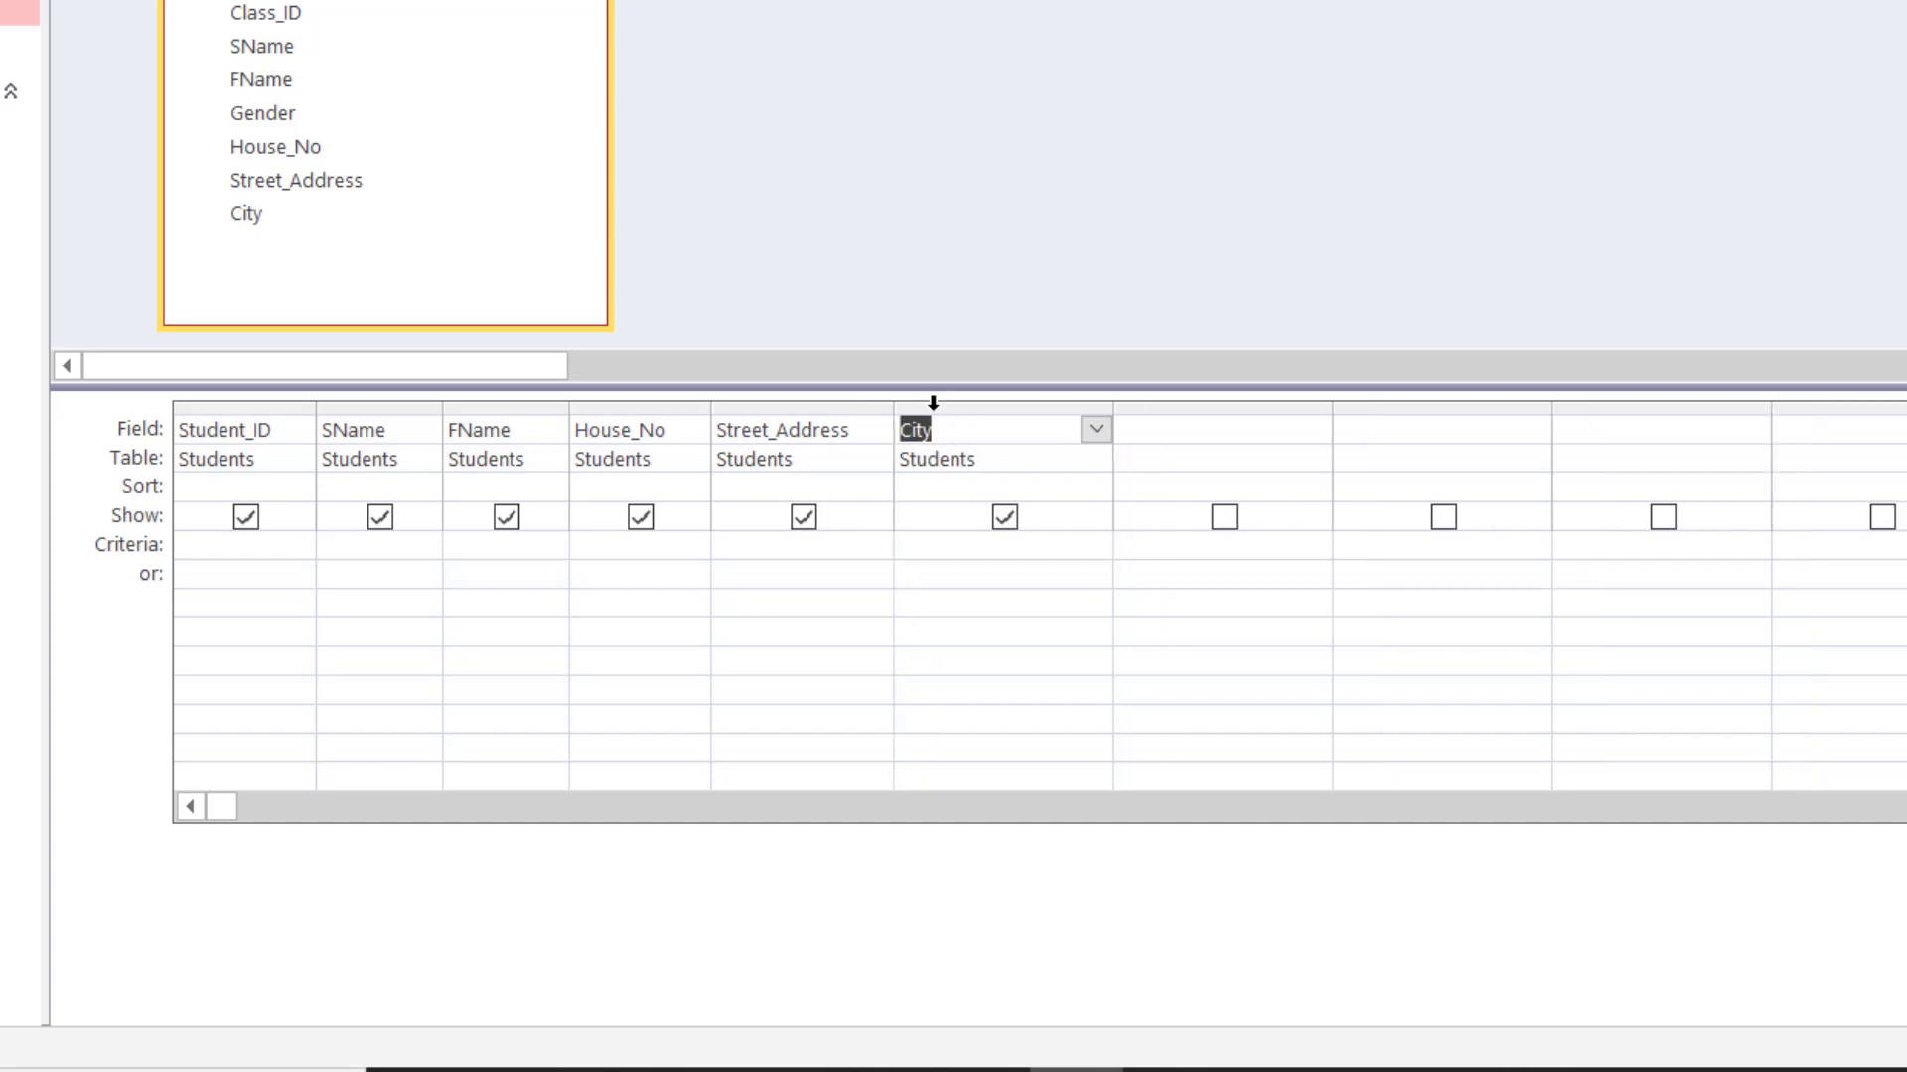
{"action": "double_click", "coordinate": [1114, 403]}
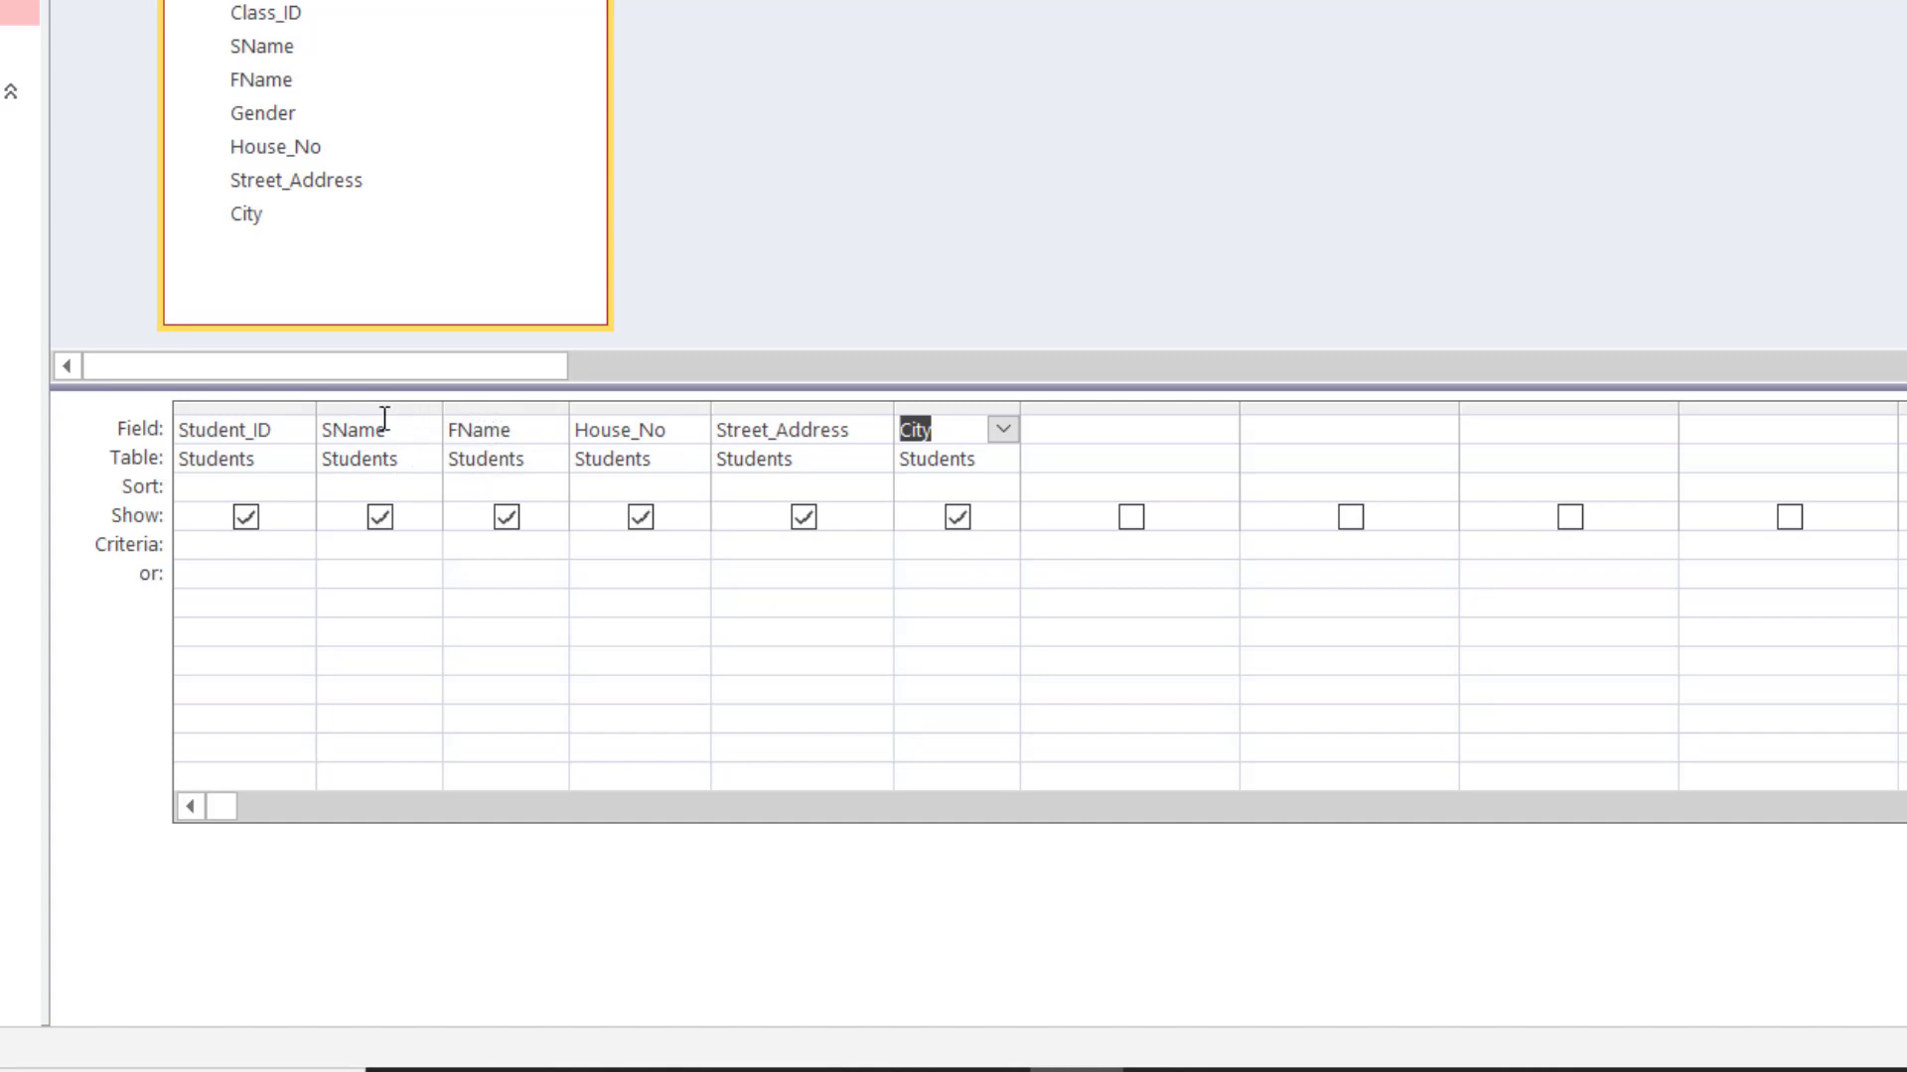
Step: Widen the empty column after City and enter the calculated field Student:[SName]&[FName] in it
{"action": "left_click_drag", "start_coordinate": [1239, 407], "coordinate": [1572, 405]}
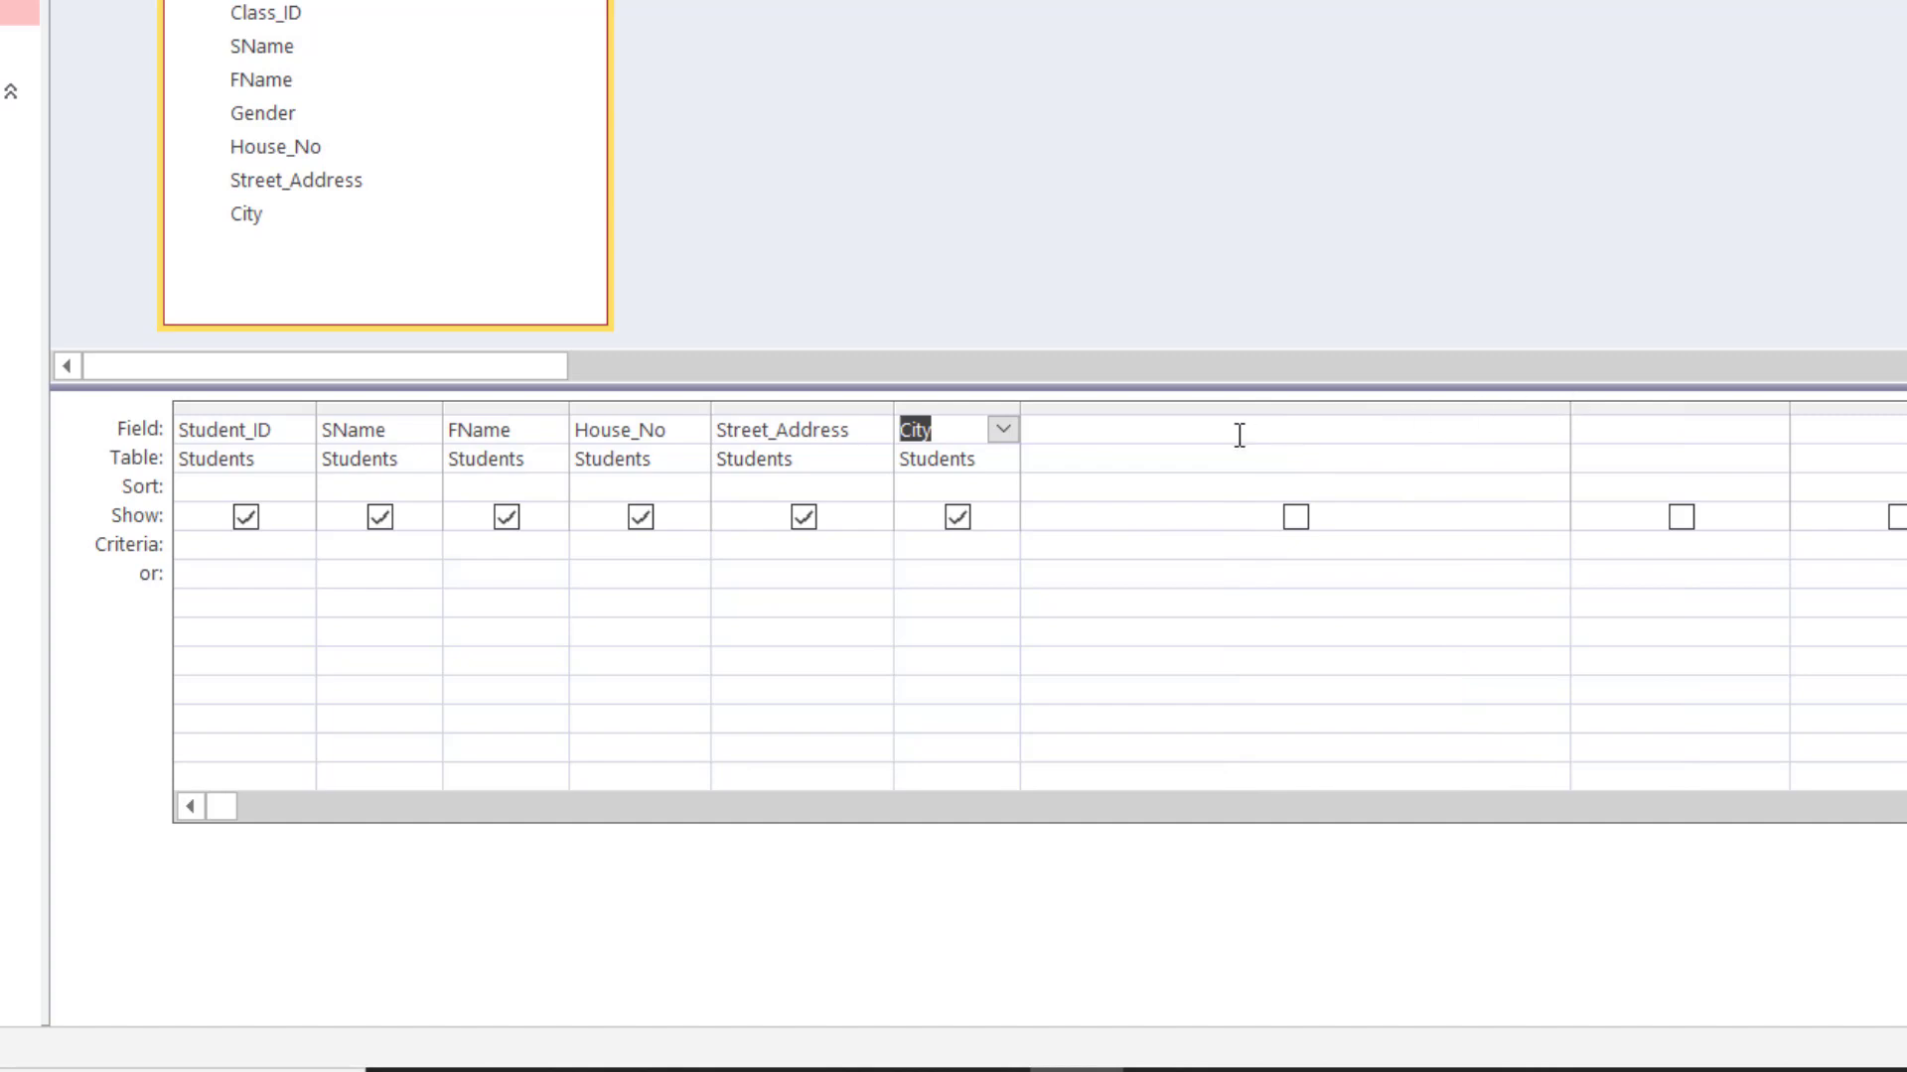
{"action": "left_click", "coordinate": [1149, 431]}
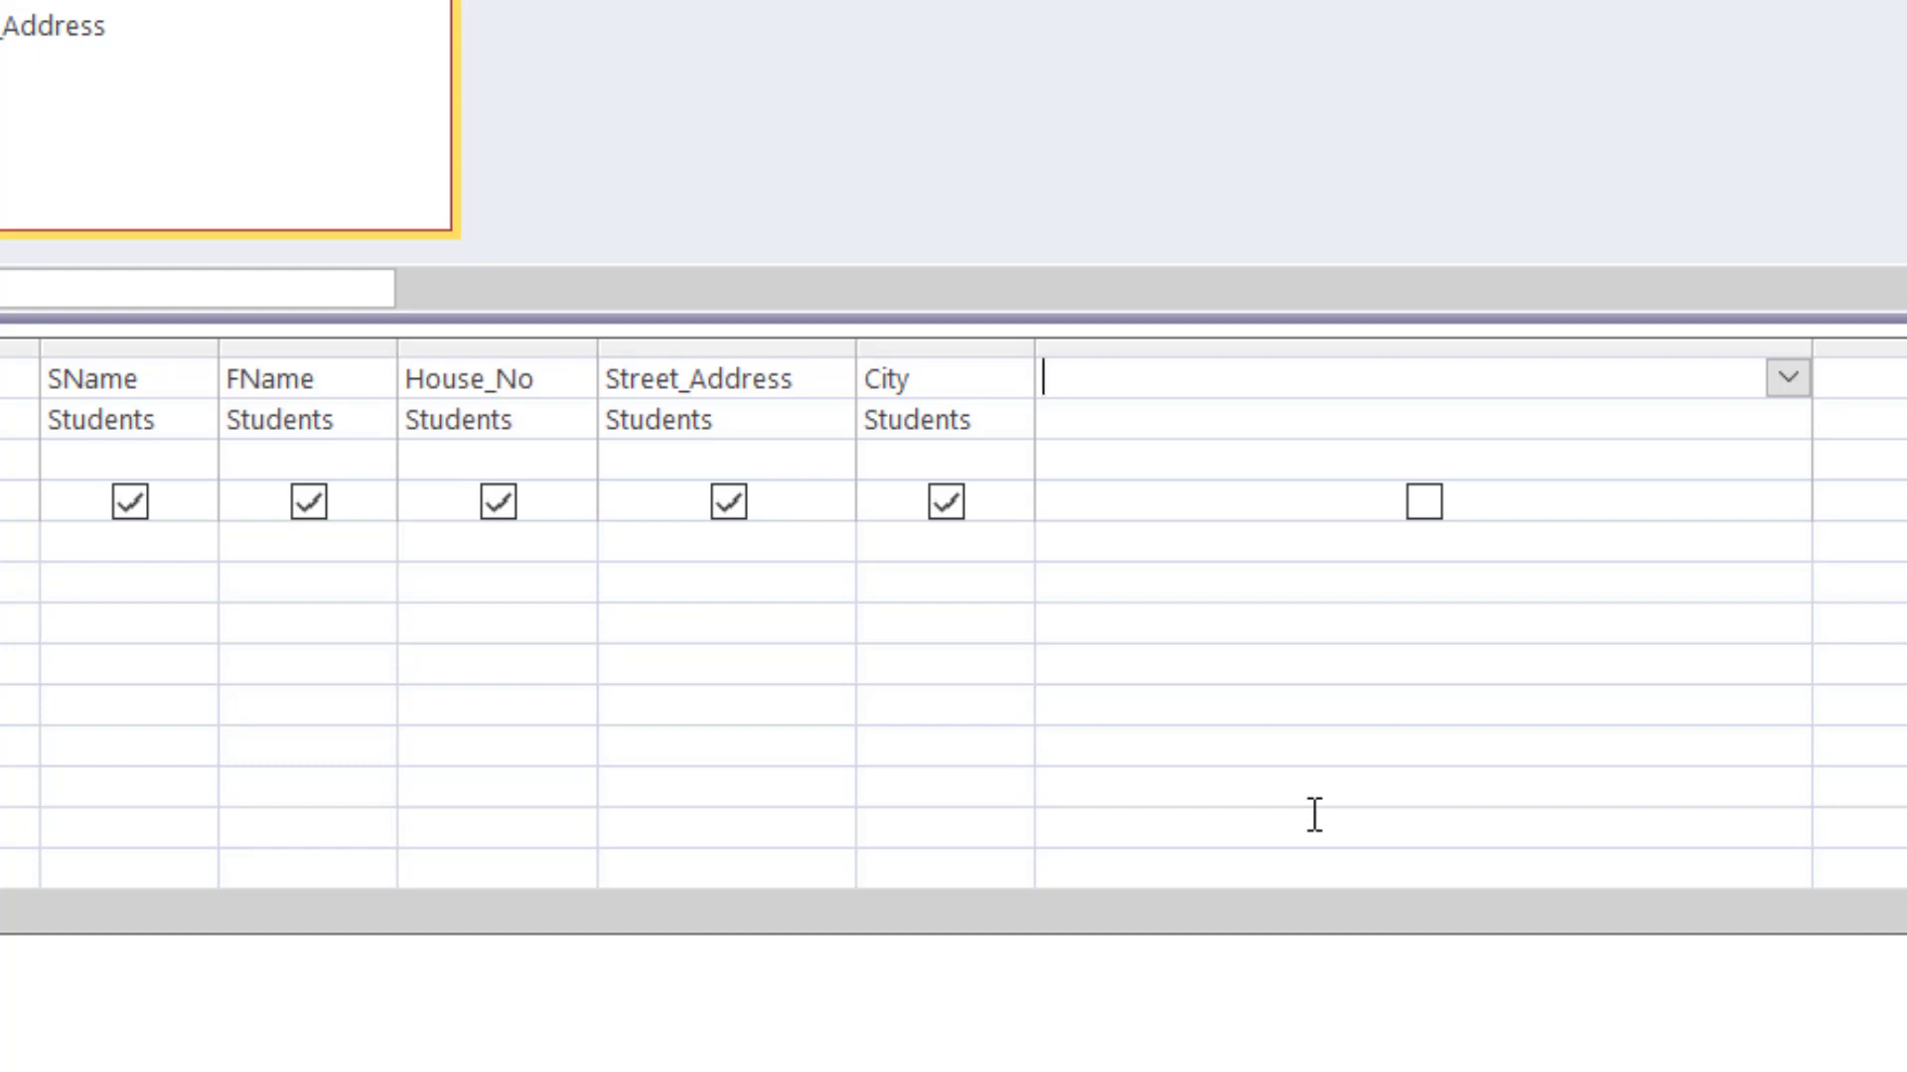
{"action": "type", "text": "Studen"}
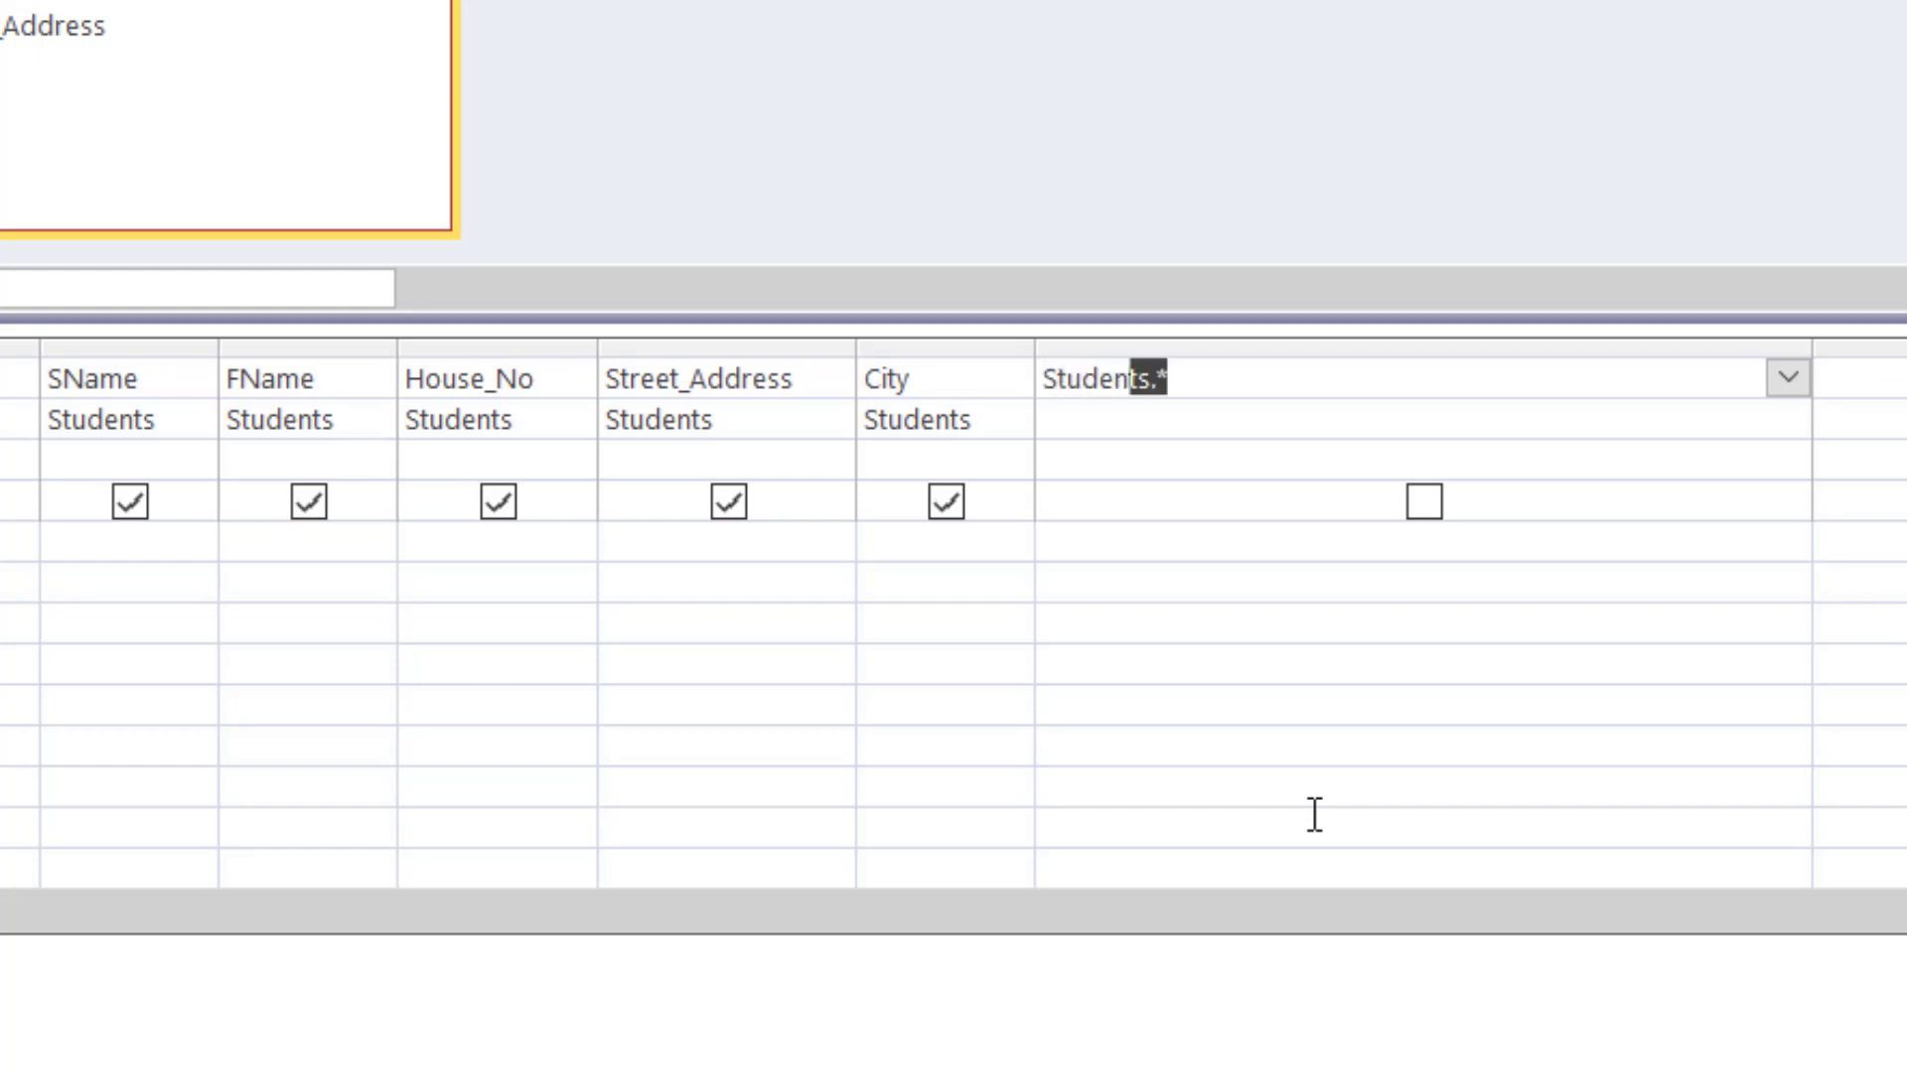
{"action": "type", "text": "t:"}
{"action": "type", "text": "[]SName"}
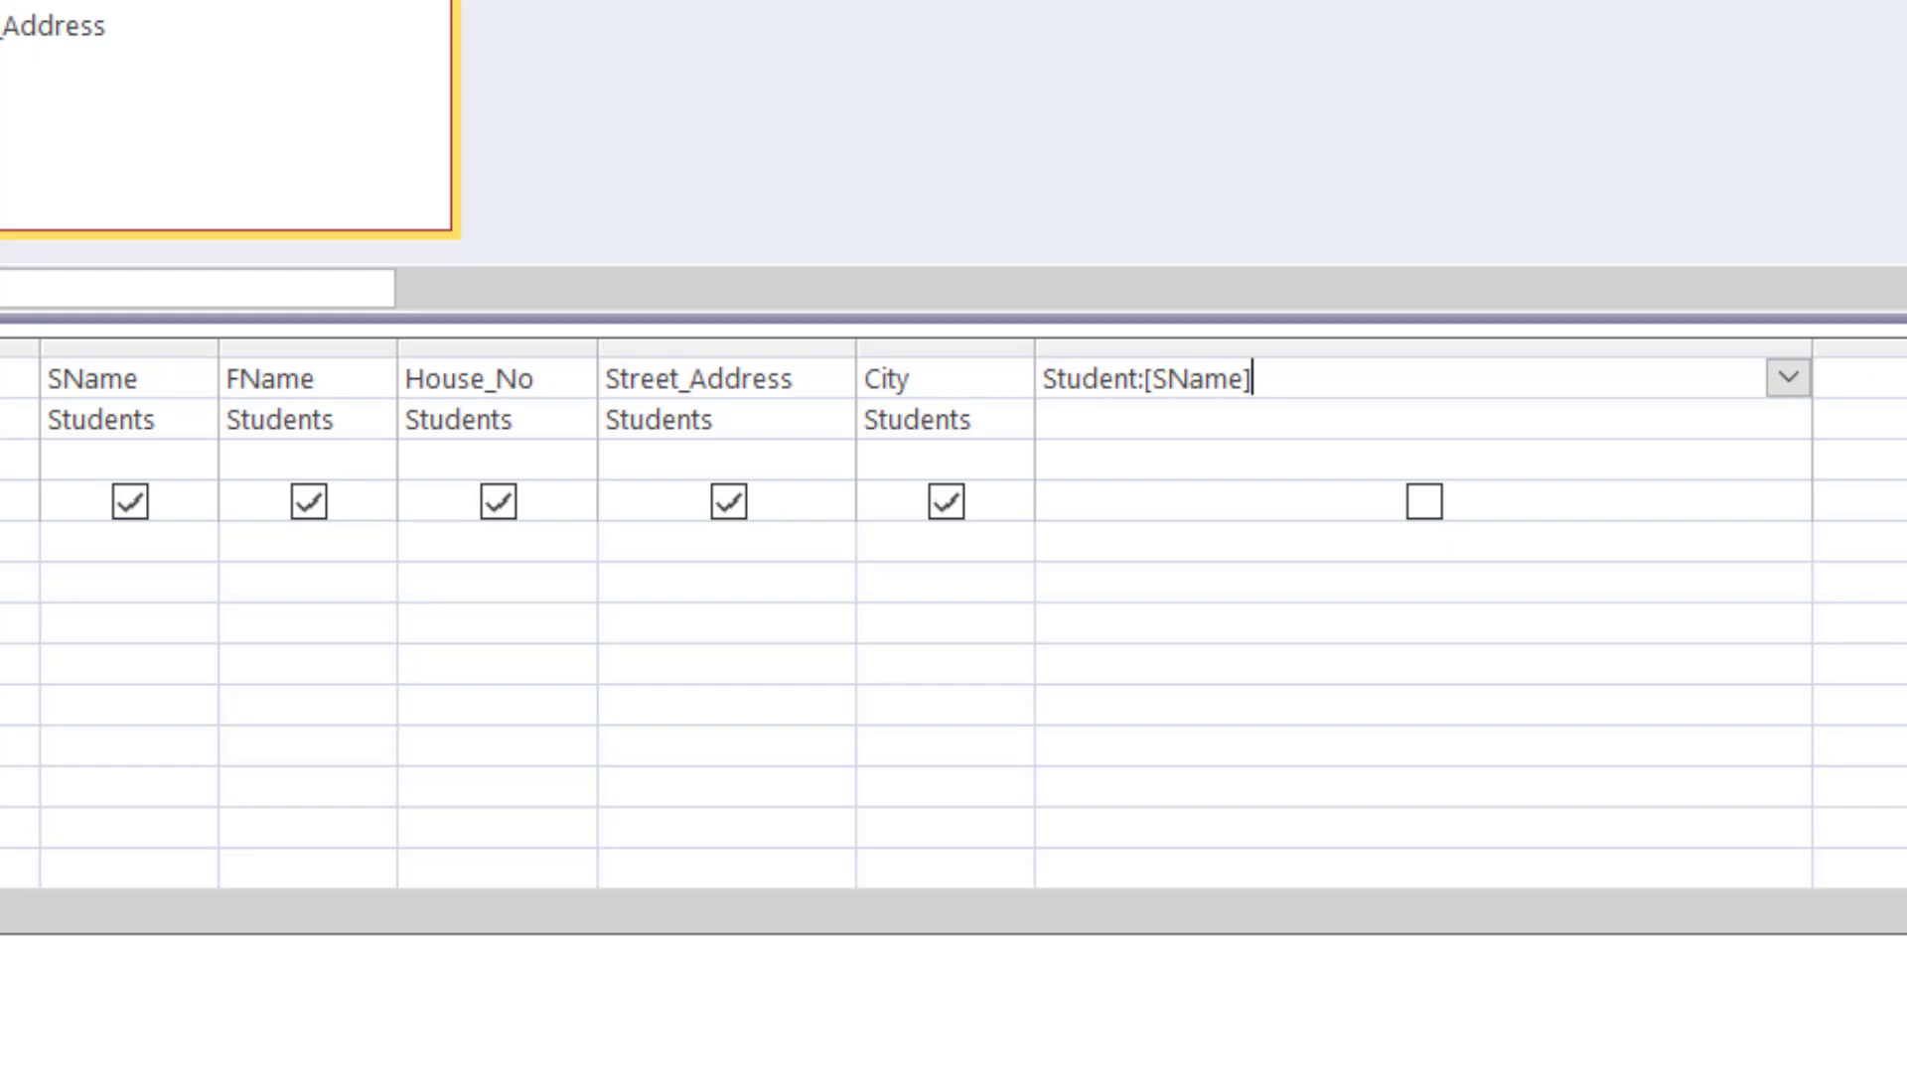
{"action": "type", "text": "&"}
{"action": "type", "text": "[]"}
{"action": "type", "text": "F"}
{"action": "type", "text": "Name"}
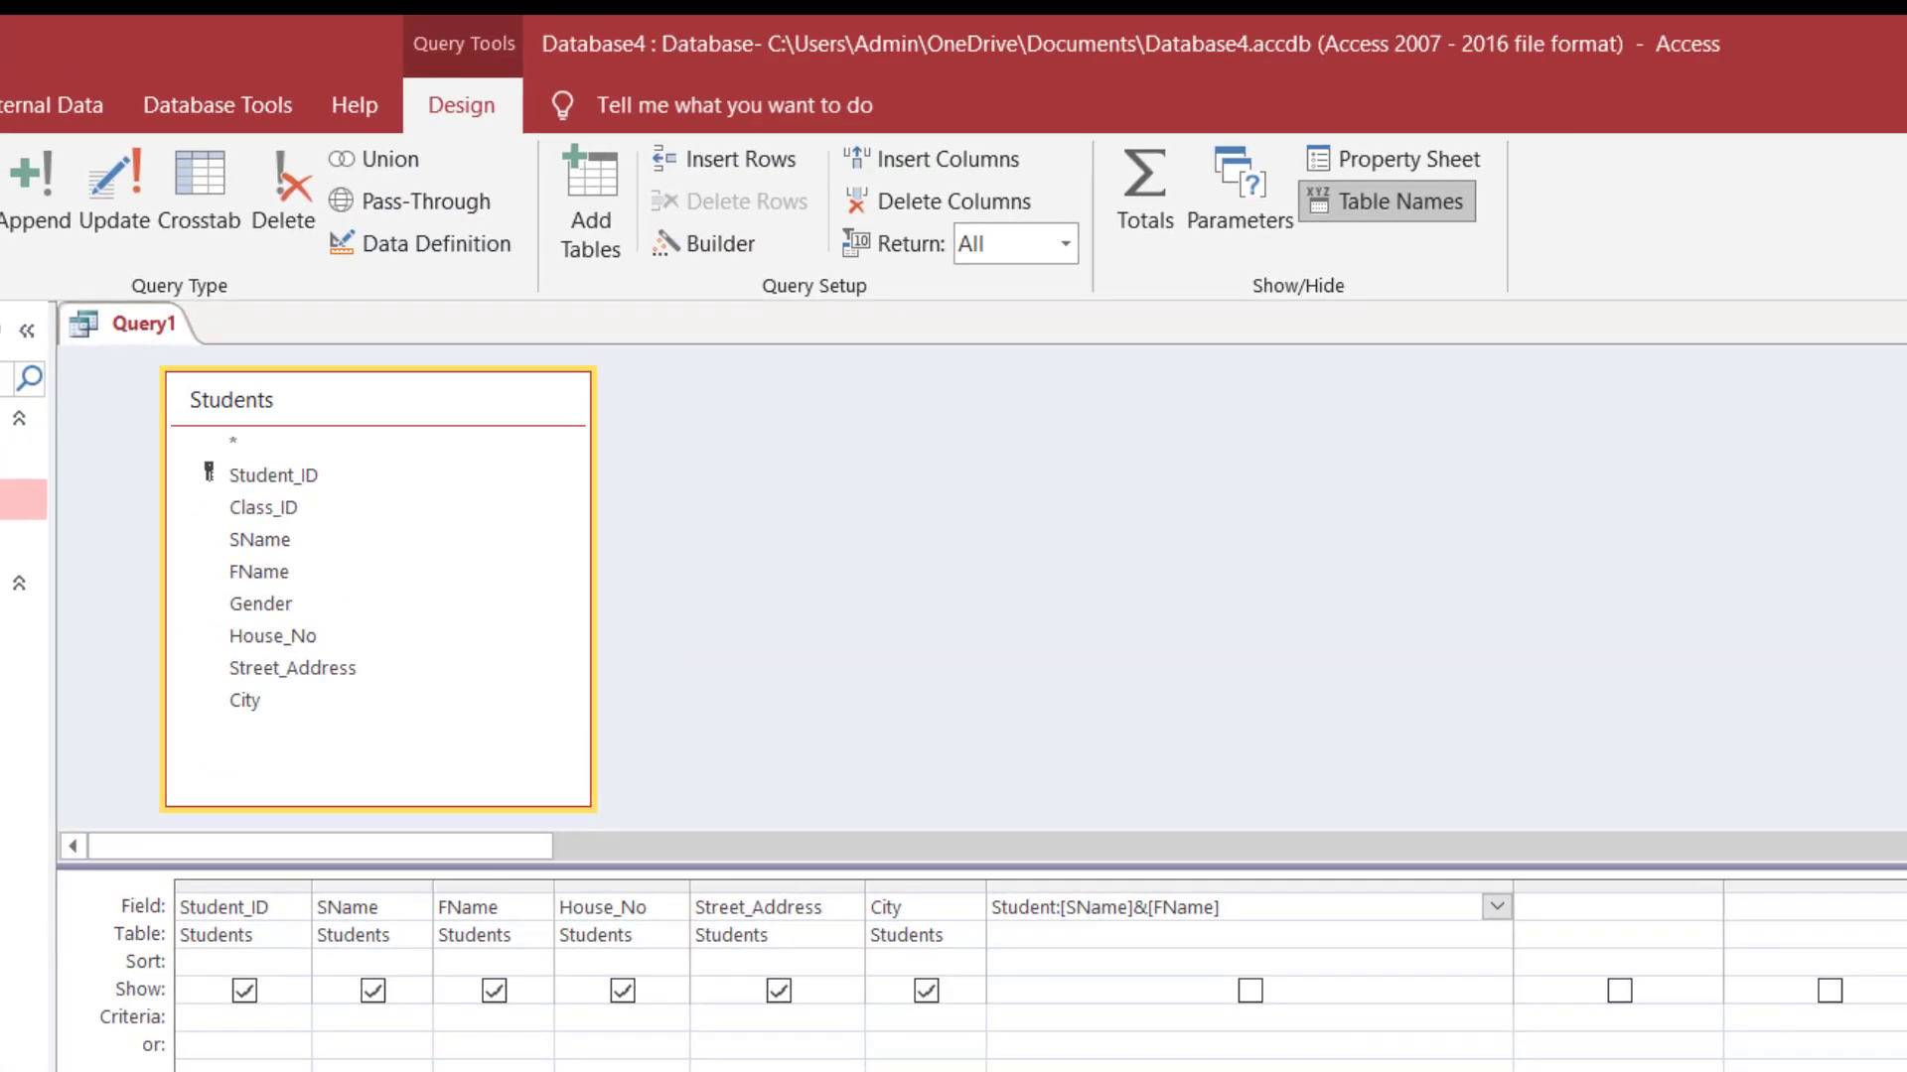
Step: Show the query results in Datasheet view and widen the Student column
{"action": "left_click", "coordinate": [2, 188]}
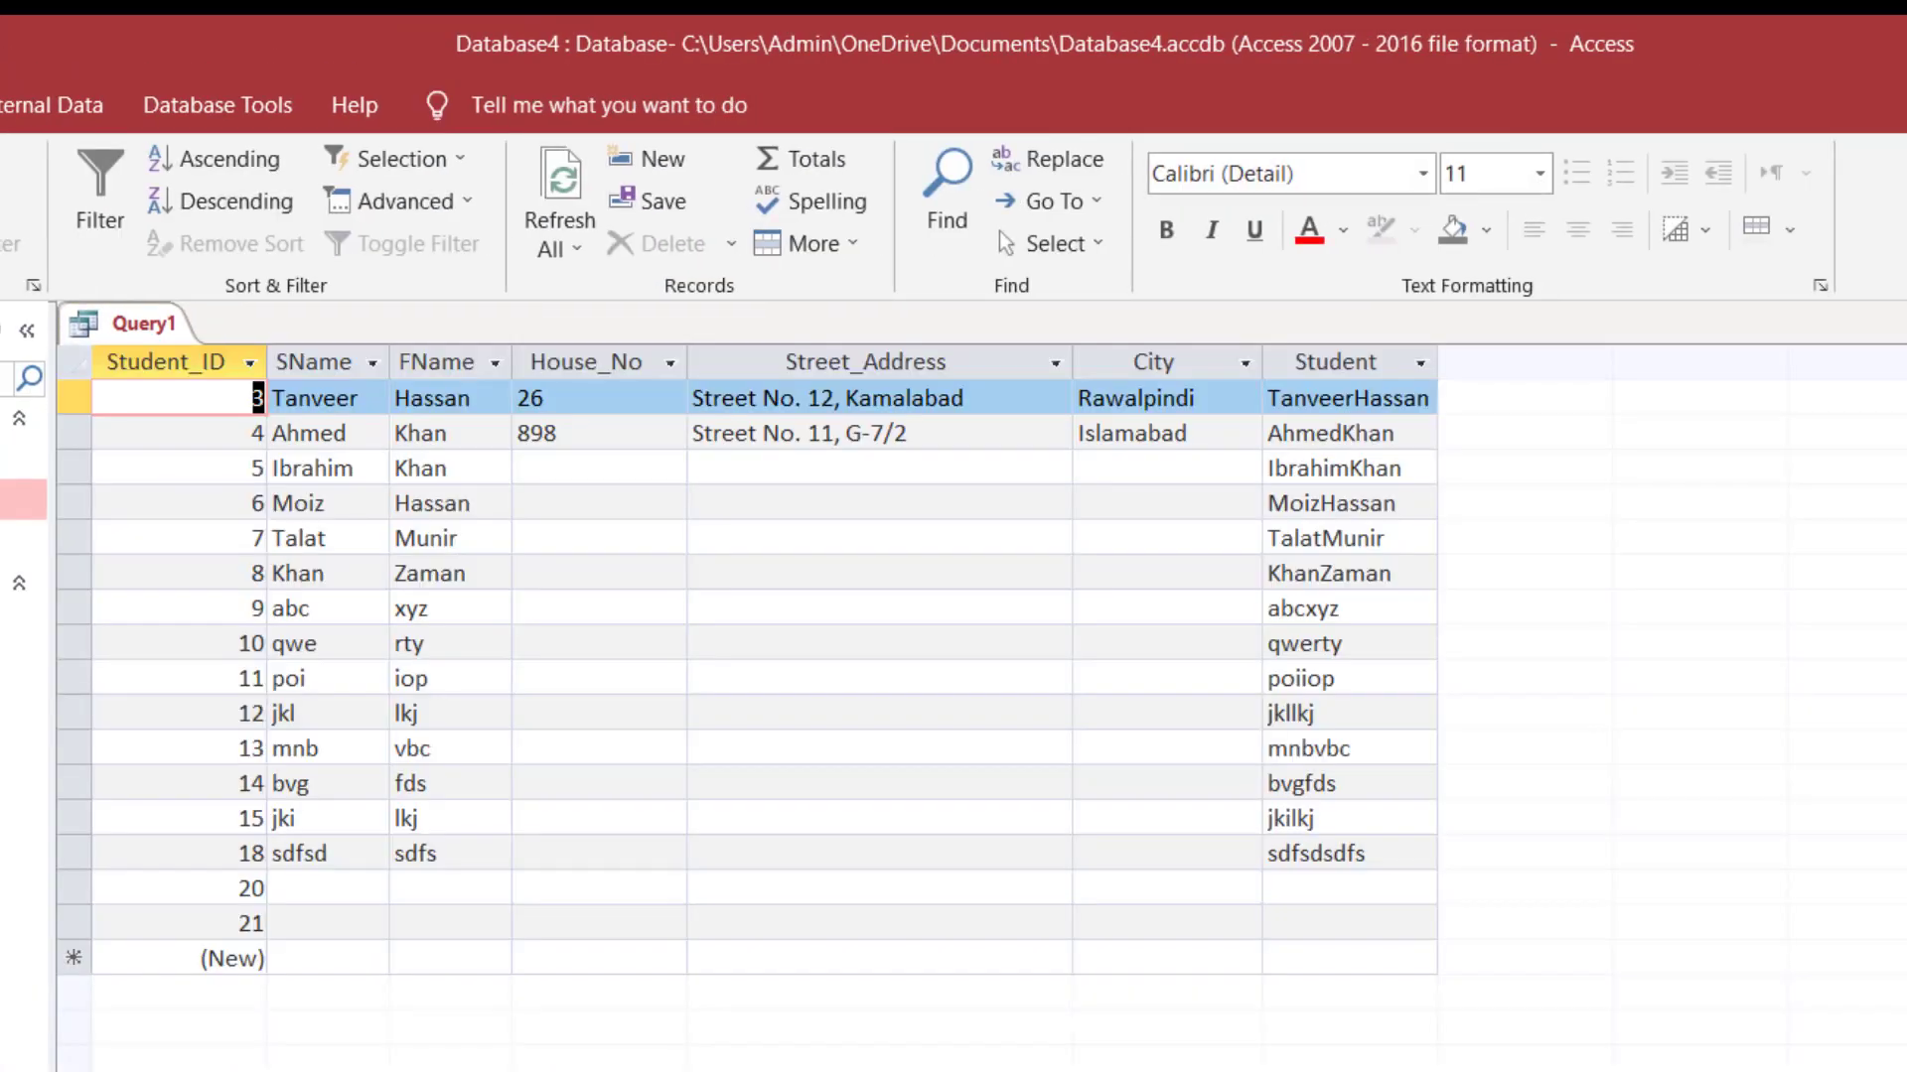
{"action": "left_click_drag", "start_coordinate": [1437, 361], "coordinate": [1601, 350]}
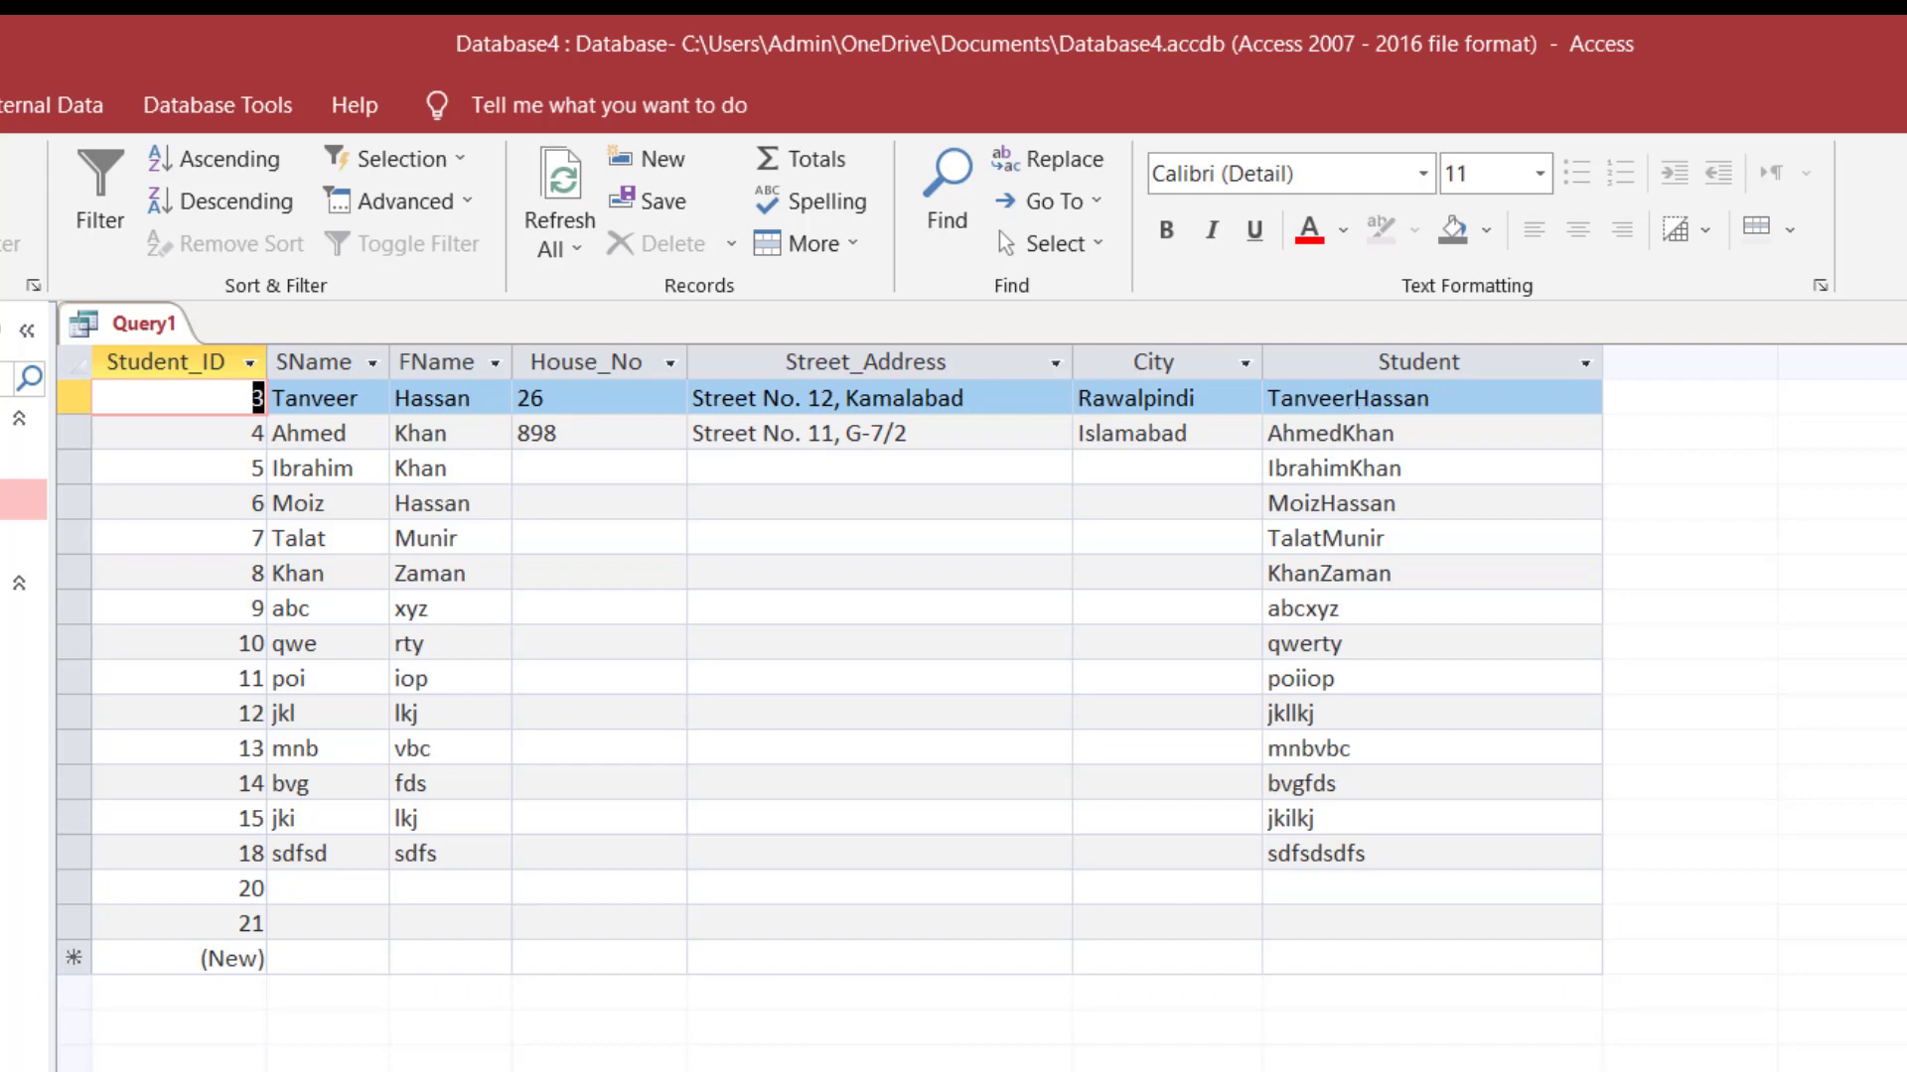
Step: Back in Design view, change the Student calculated field to Student: [SName] &" S/O "& [FName]
{"action": "left_click", "coordinate": [2, 189]}
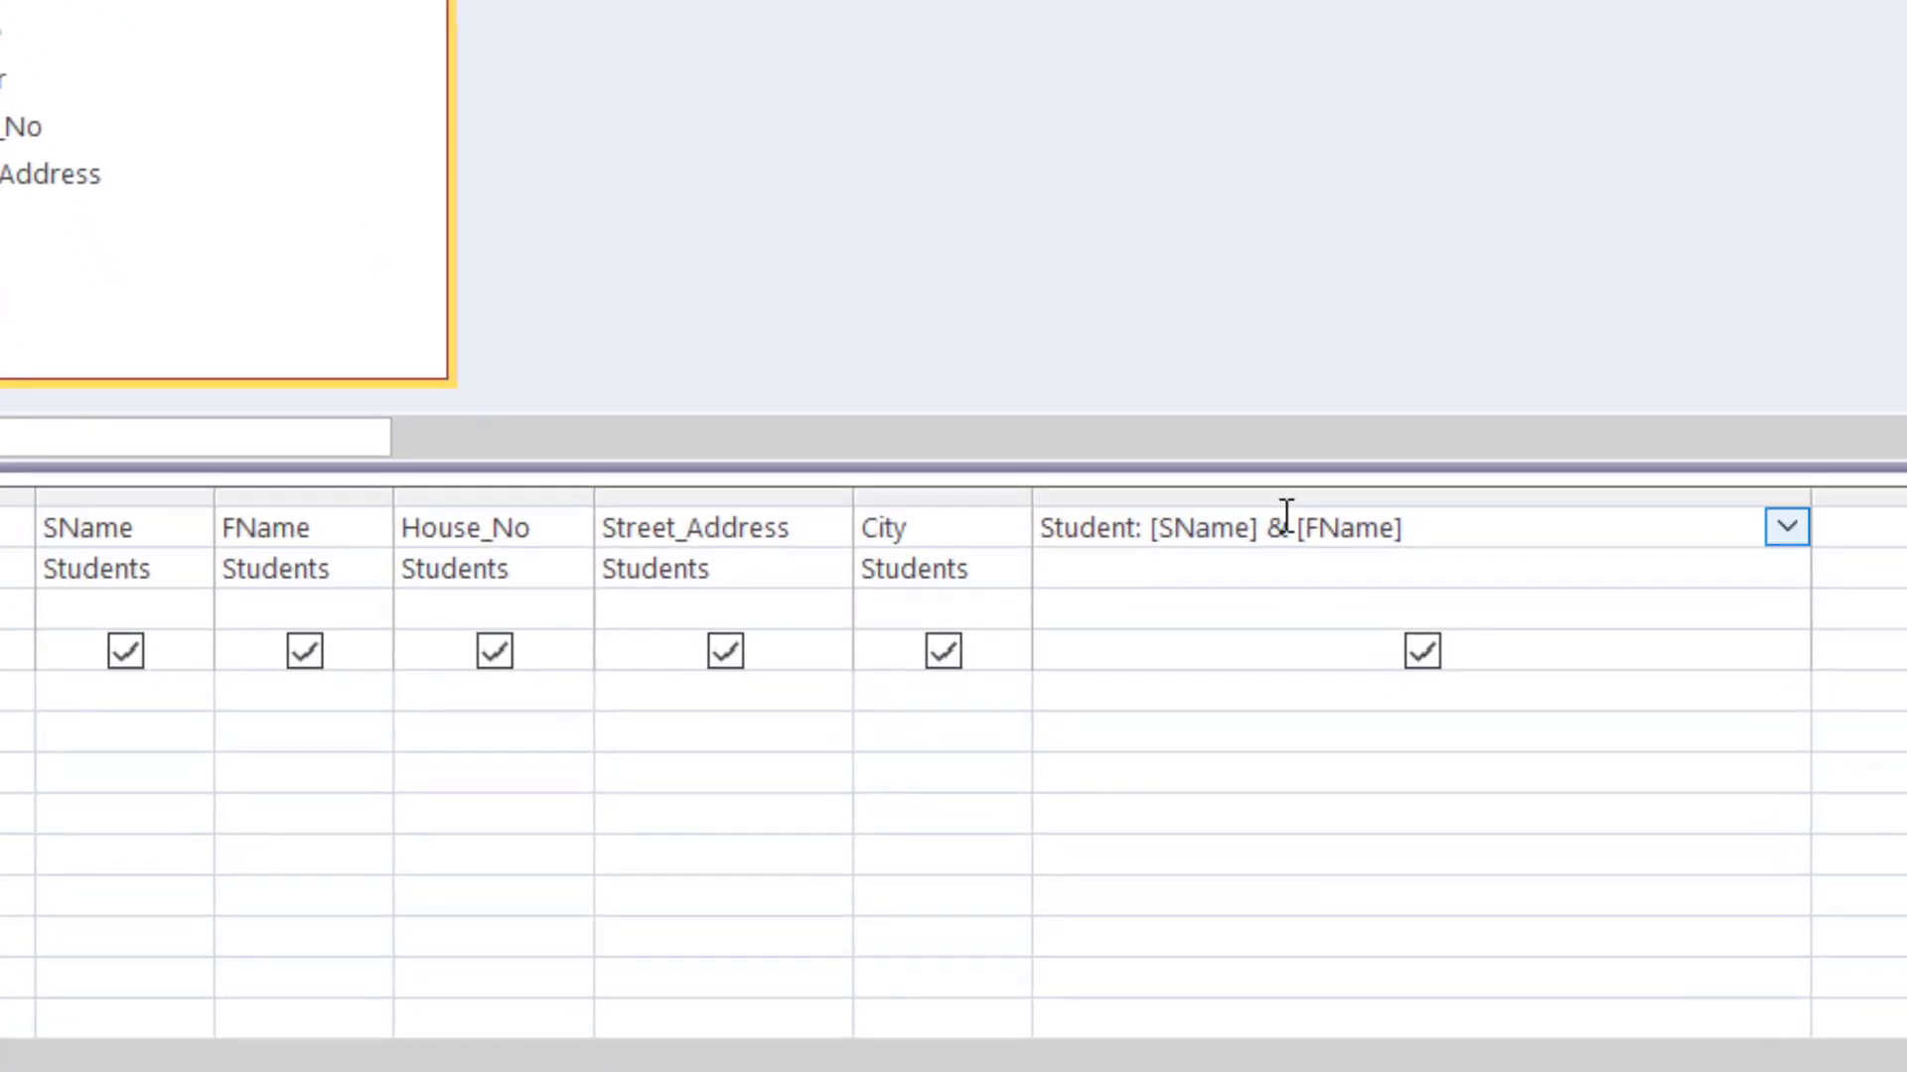
{"action": "left_click", "coordinate": [1161, 912]}
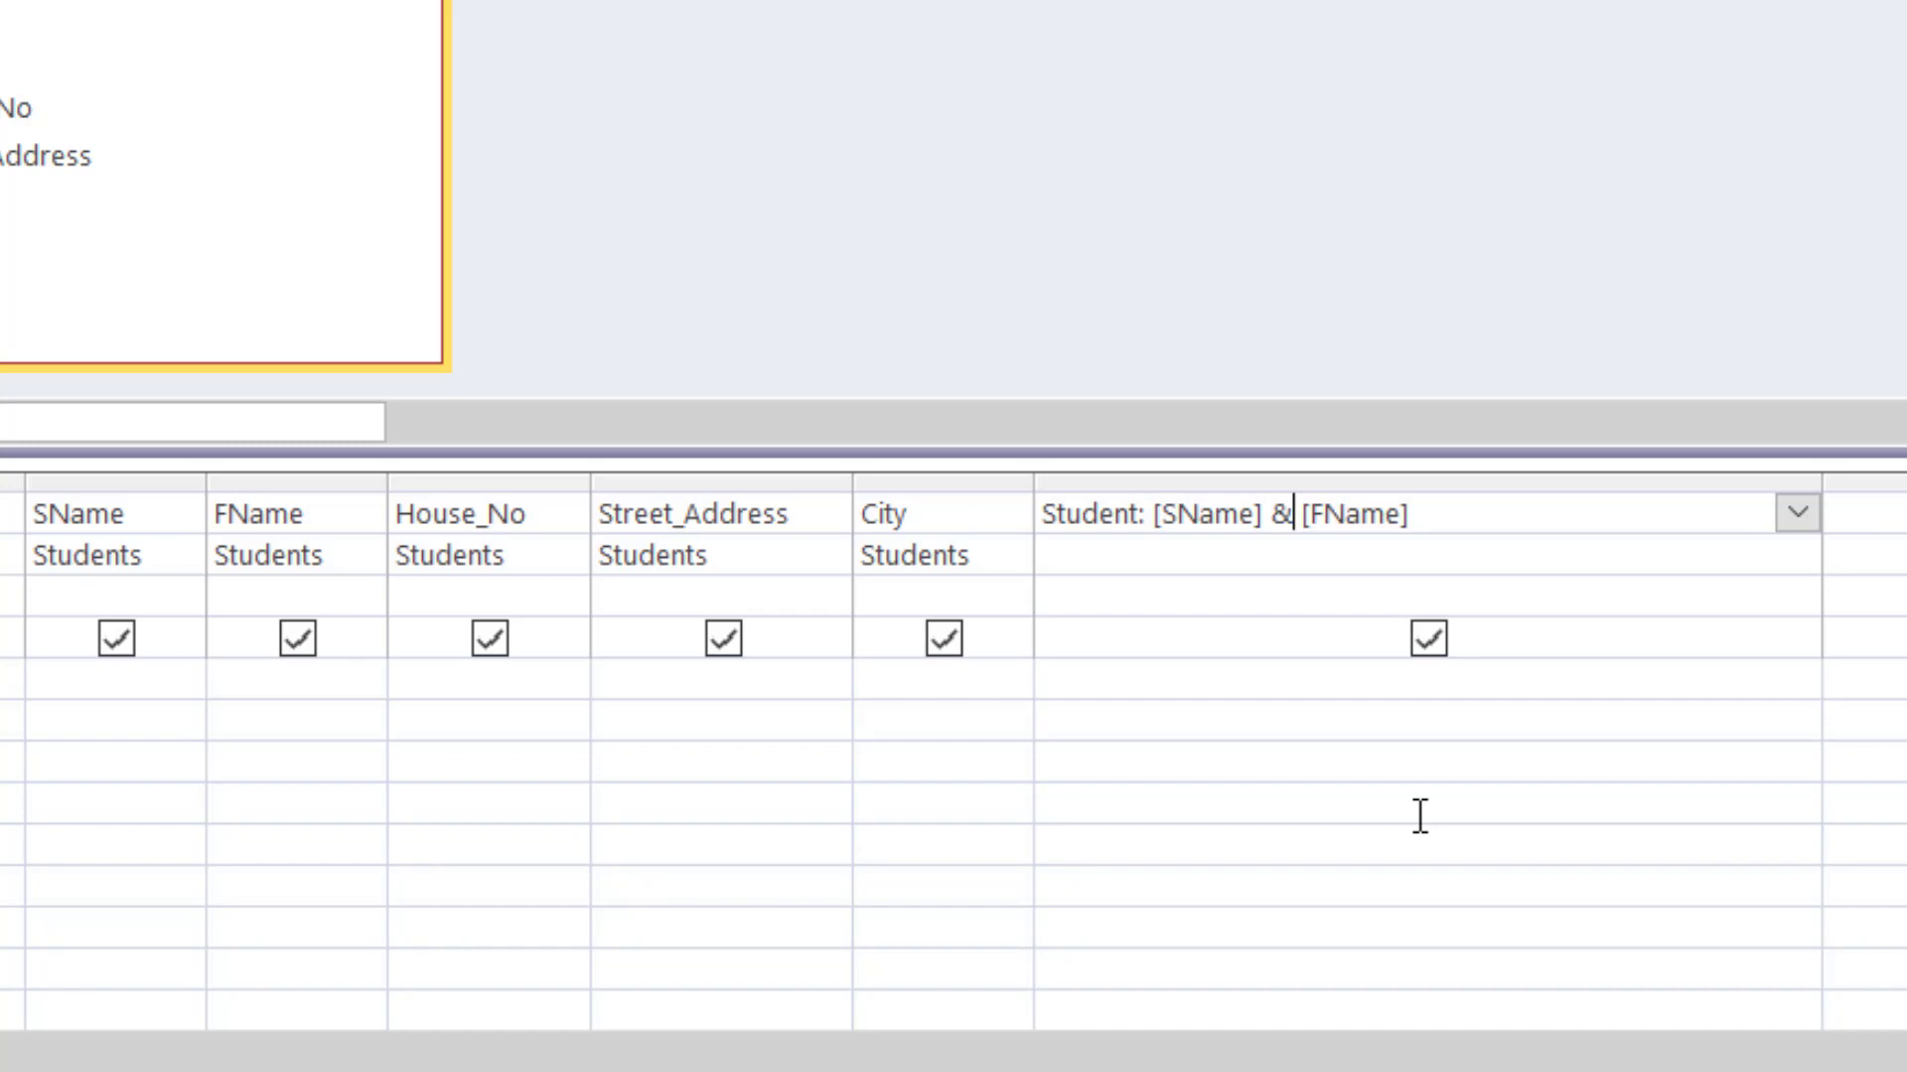
{"action": "type", "text": "\"\""}
{"action": "key", "text": "Left"}
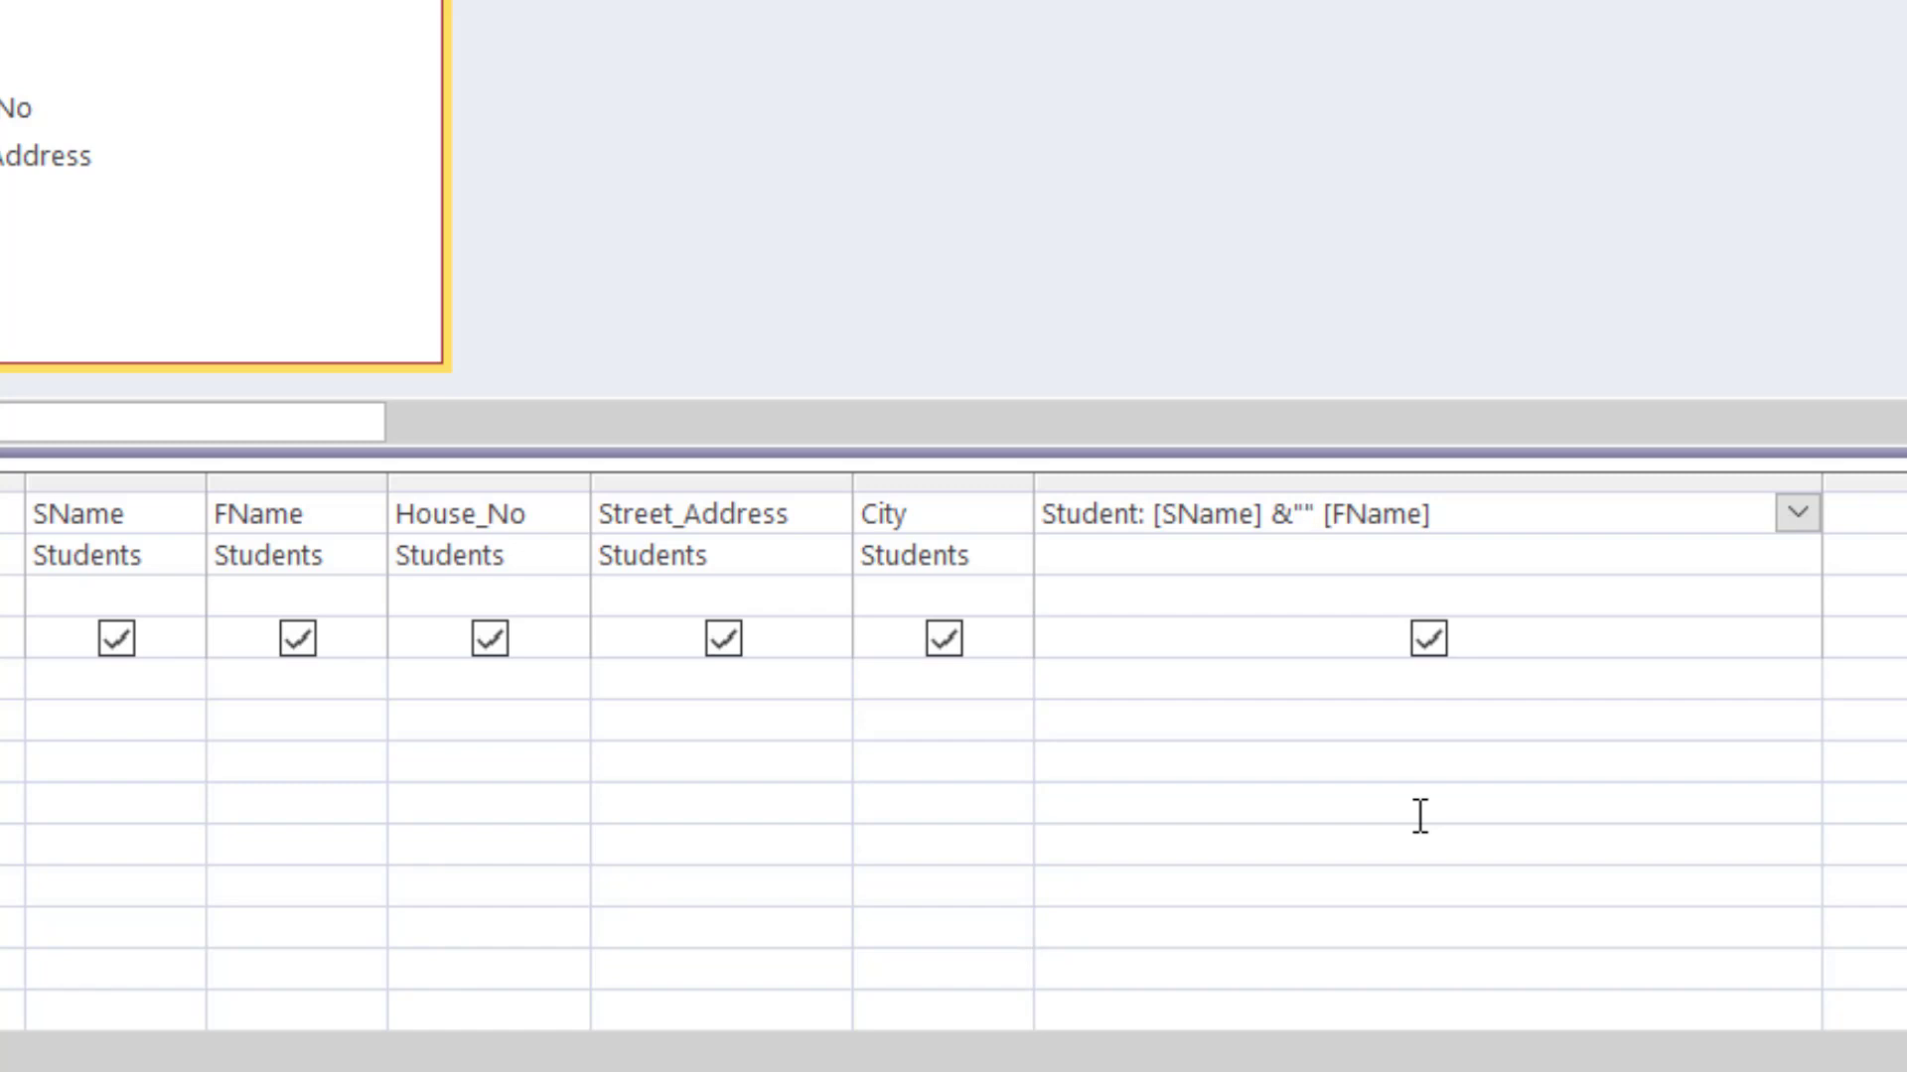
{"action": "type", "text": "S/O"}
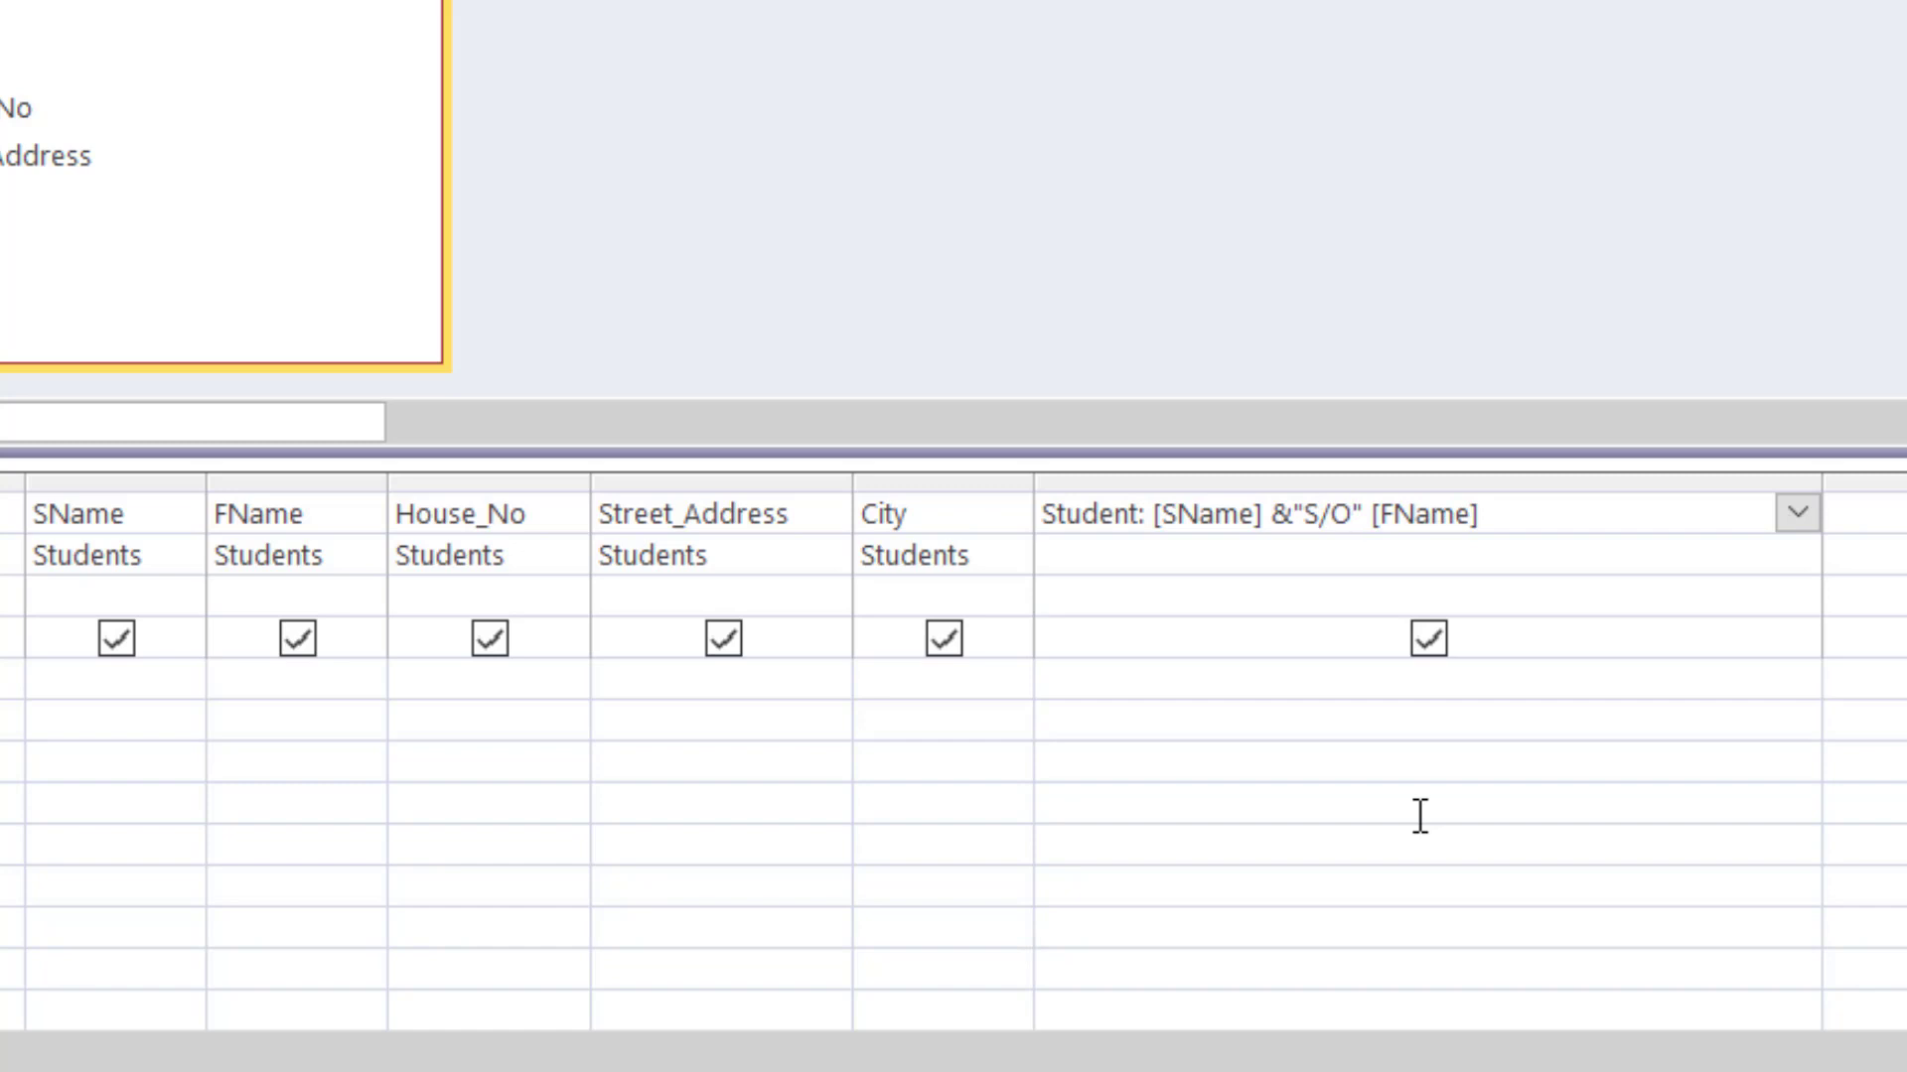
{"action": "key", "text": "Left"}
{"action": "key", "text": "Left"}
{"action": "key", "text": "Left"}
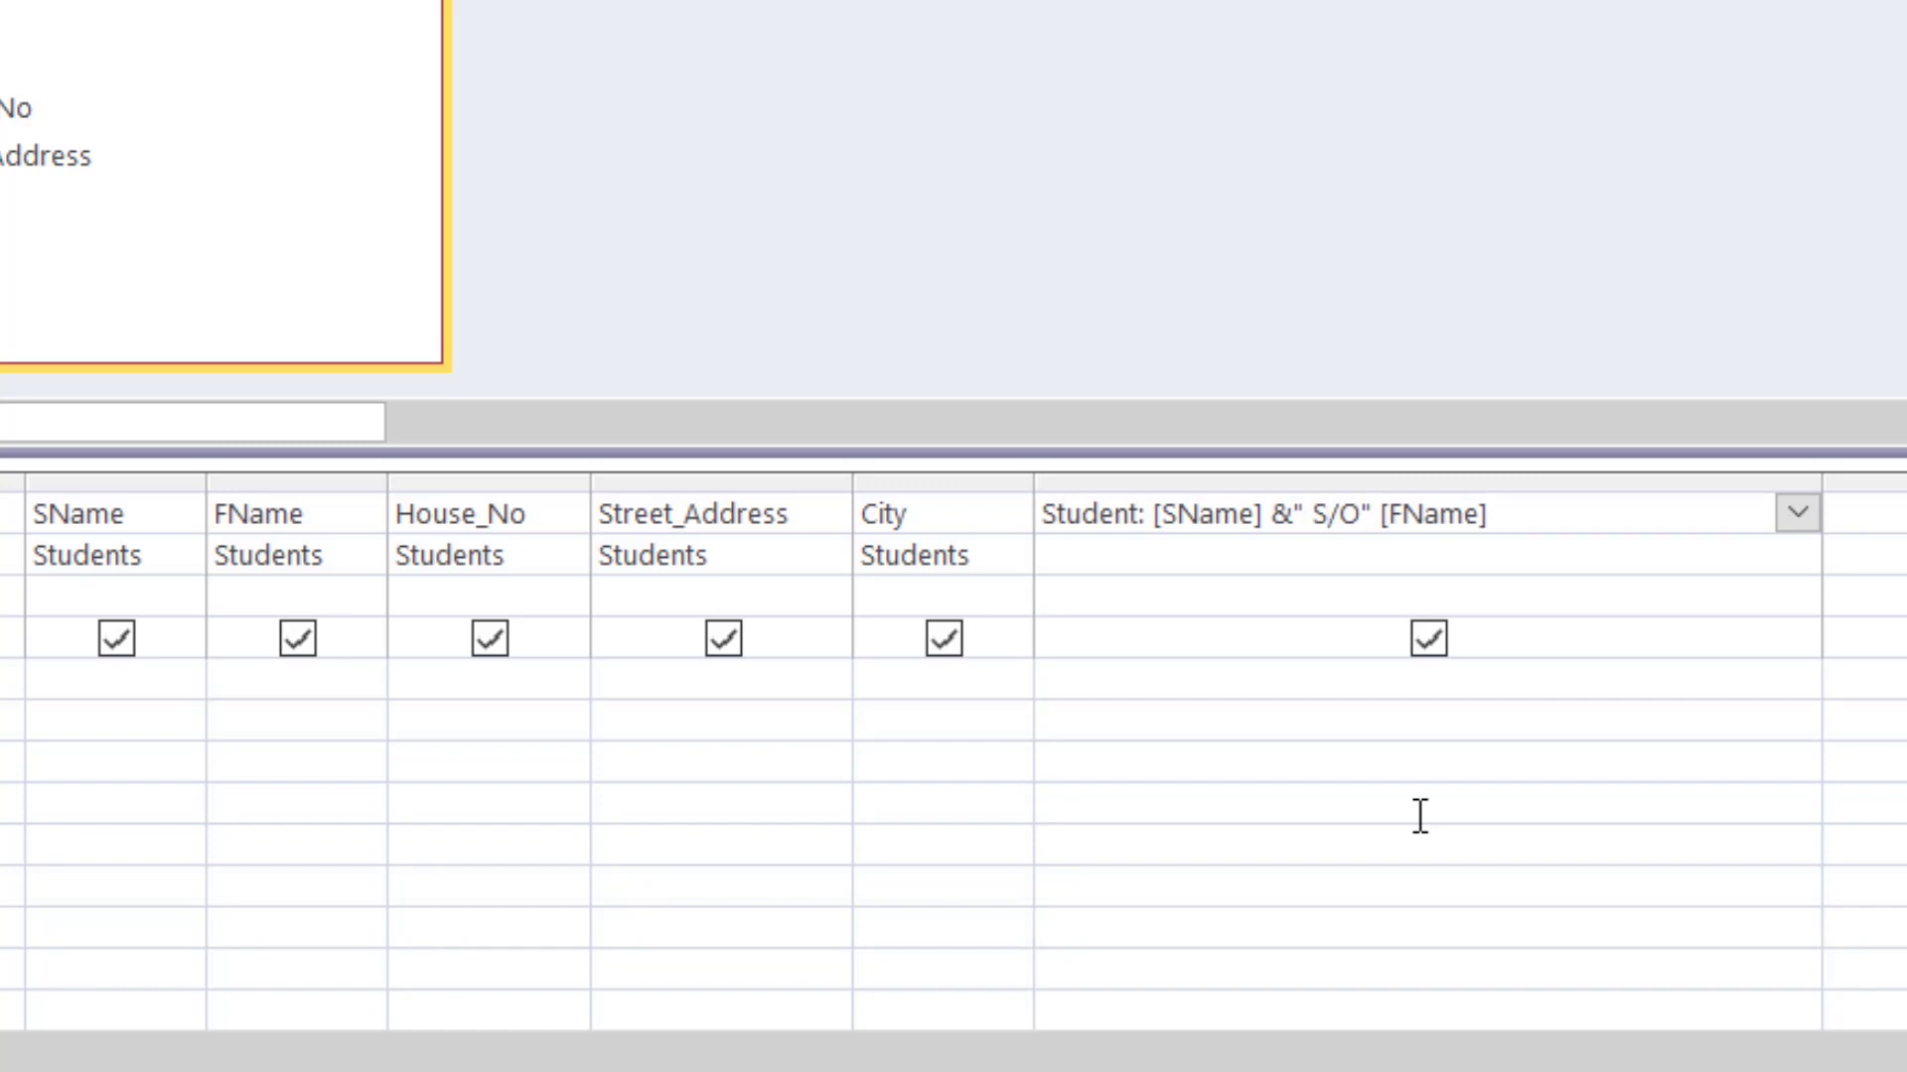
{"action": "key", "text": "Right"}
{"action": "key", "text": "Right"}
{"action": "key", "text": "Right"}
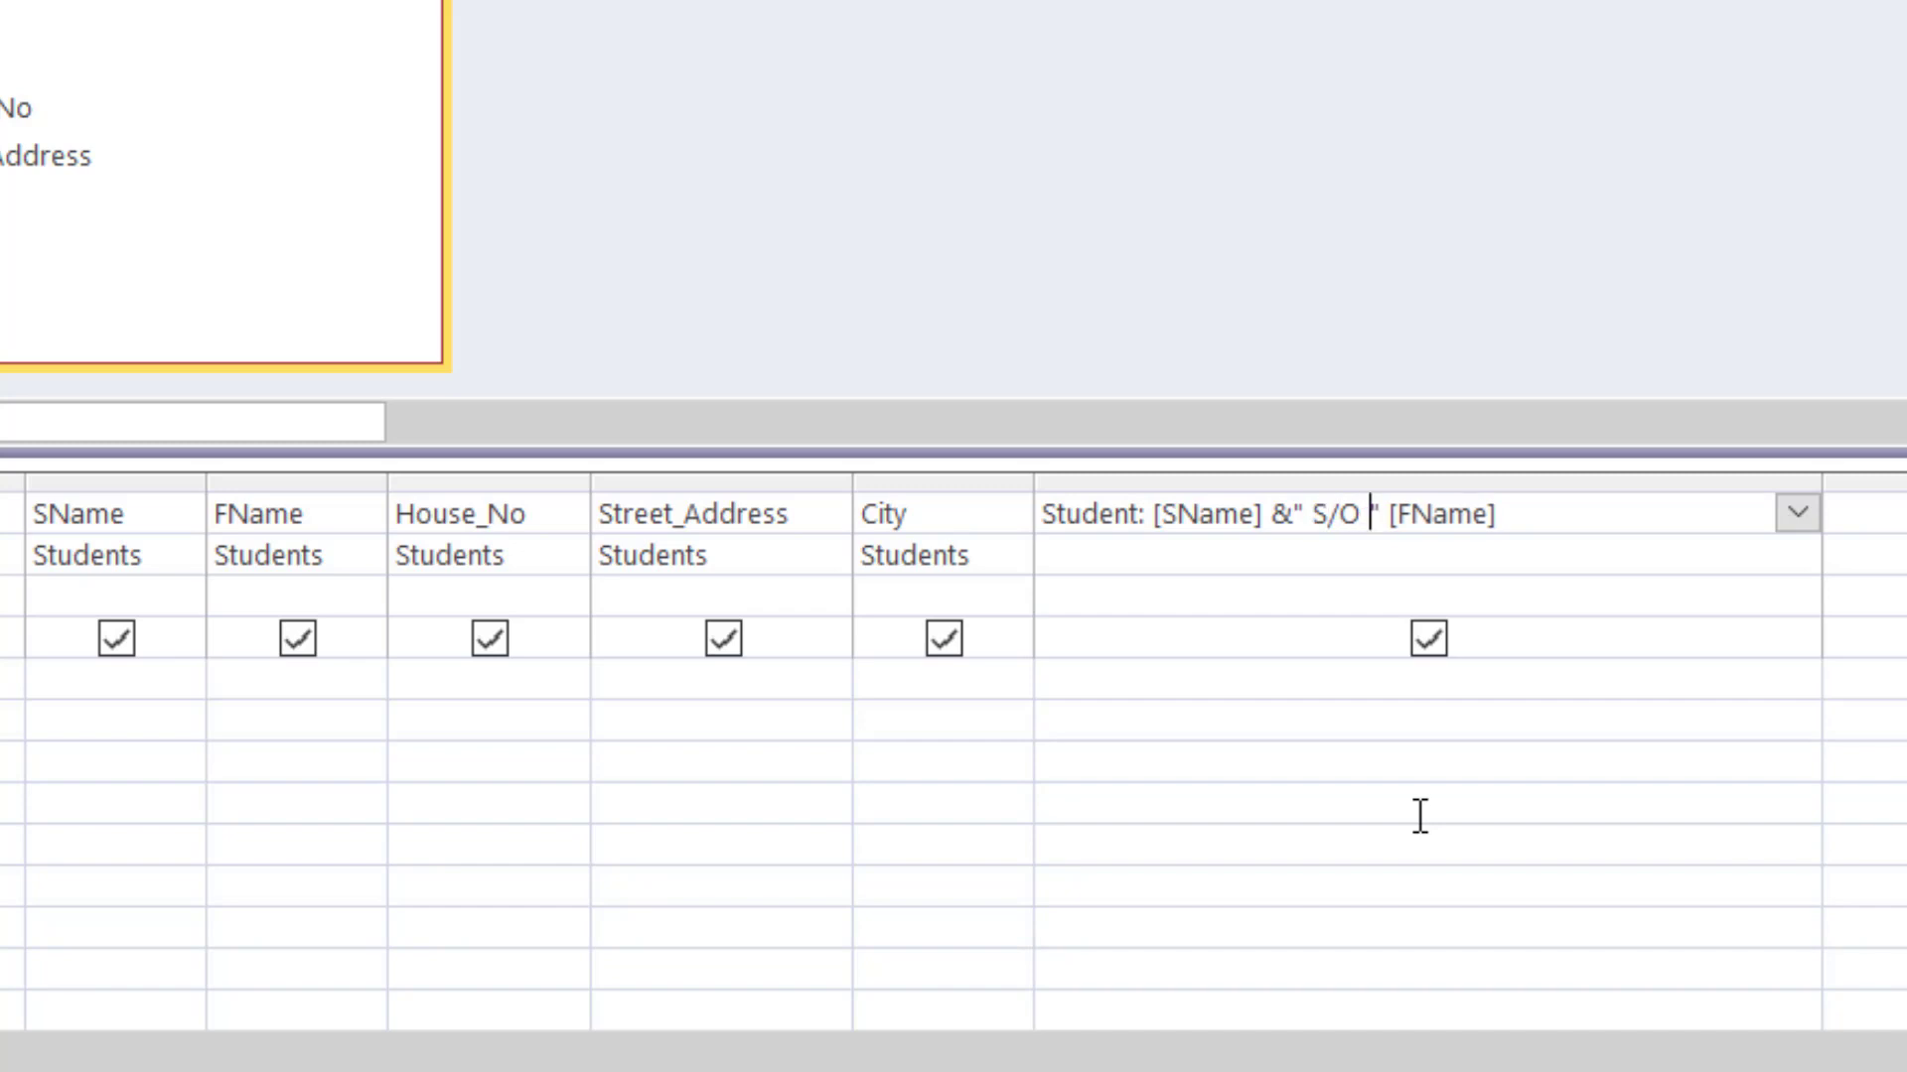
{"action": "key", "text": "Right"}
{"action": "type", "text": "&"}
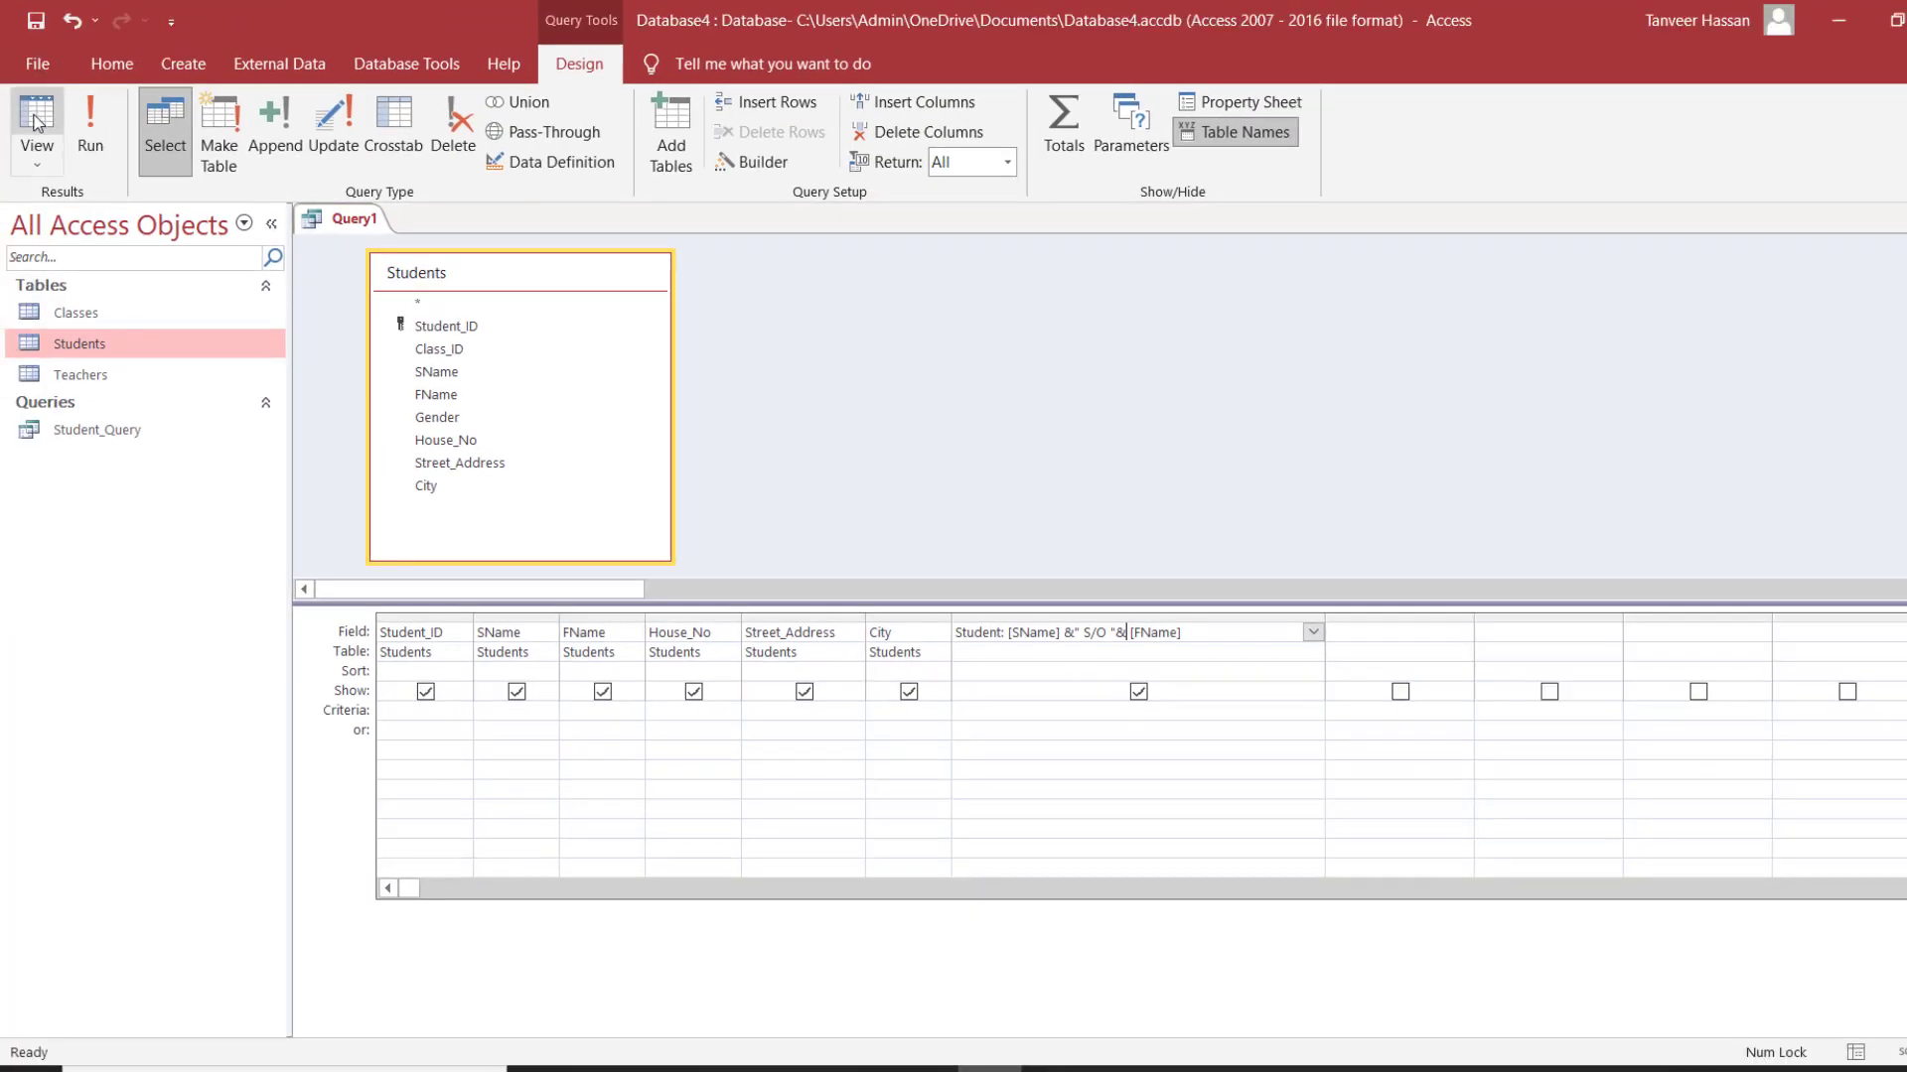
Step: Show the query results, widen the SName column and append a second name to the first record's SName
{"action": "left_click", "coordinate": [37, 123]}
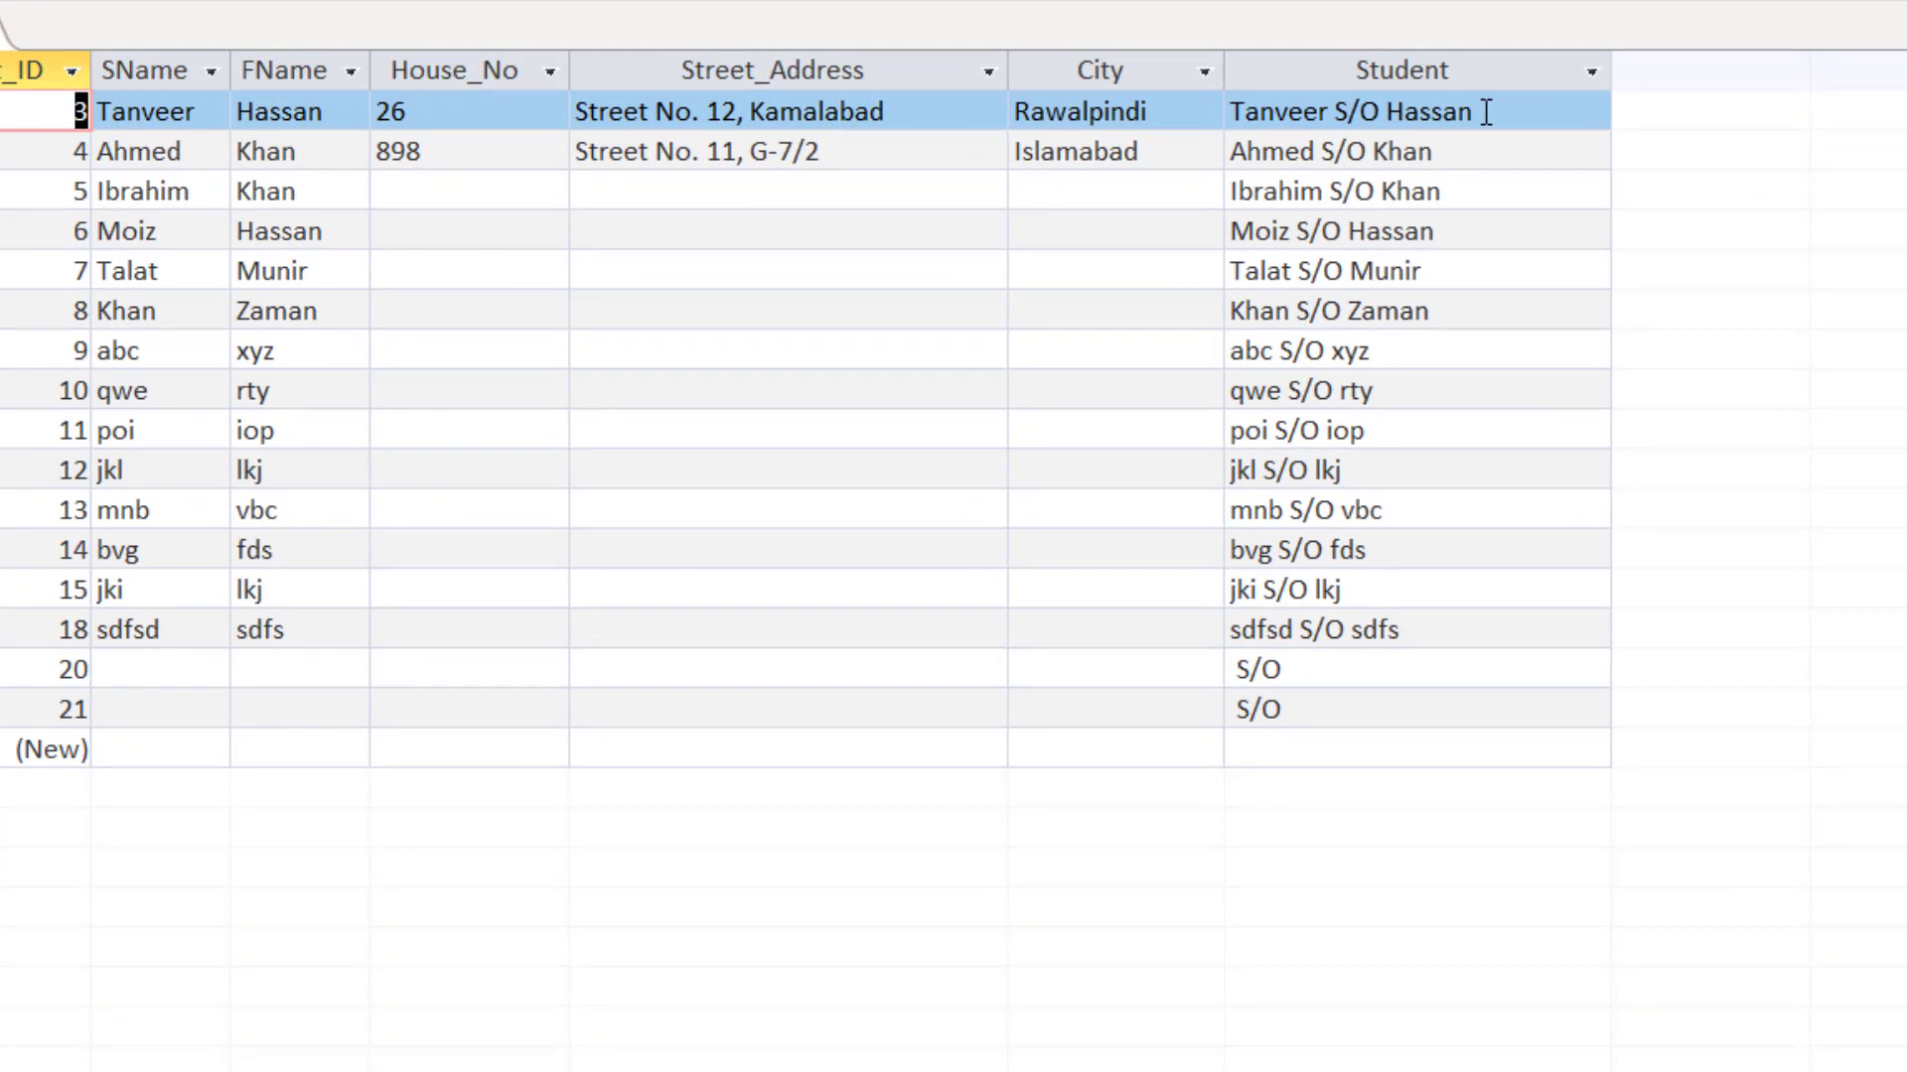
{"action": "left_click_drag", "start_coordinate": [230, 62], "coordinate": [399, 62]}
{"action": "left_click", "coordinate": [246, 107]}
{"action": "type", "text": "K"}
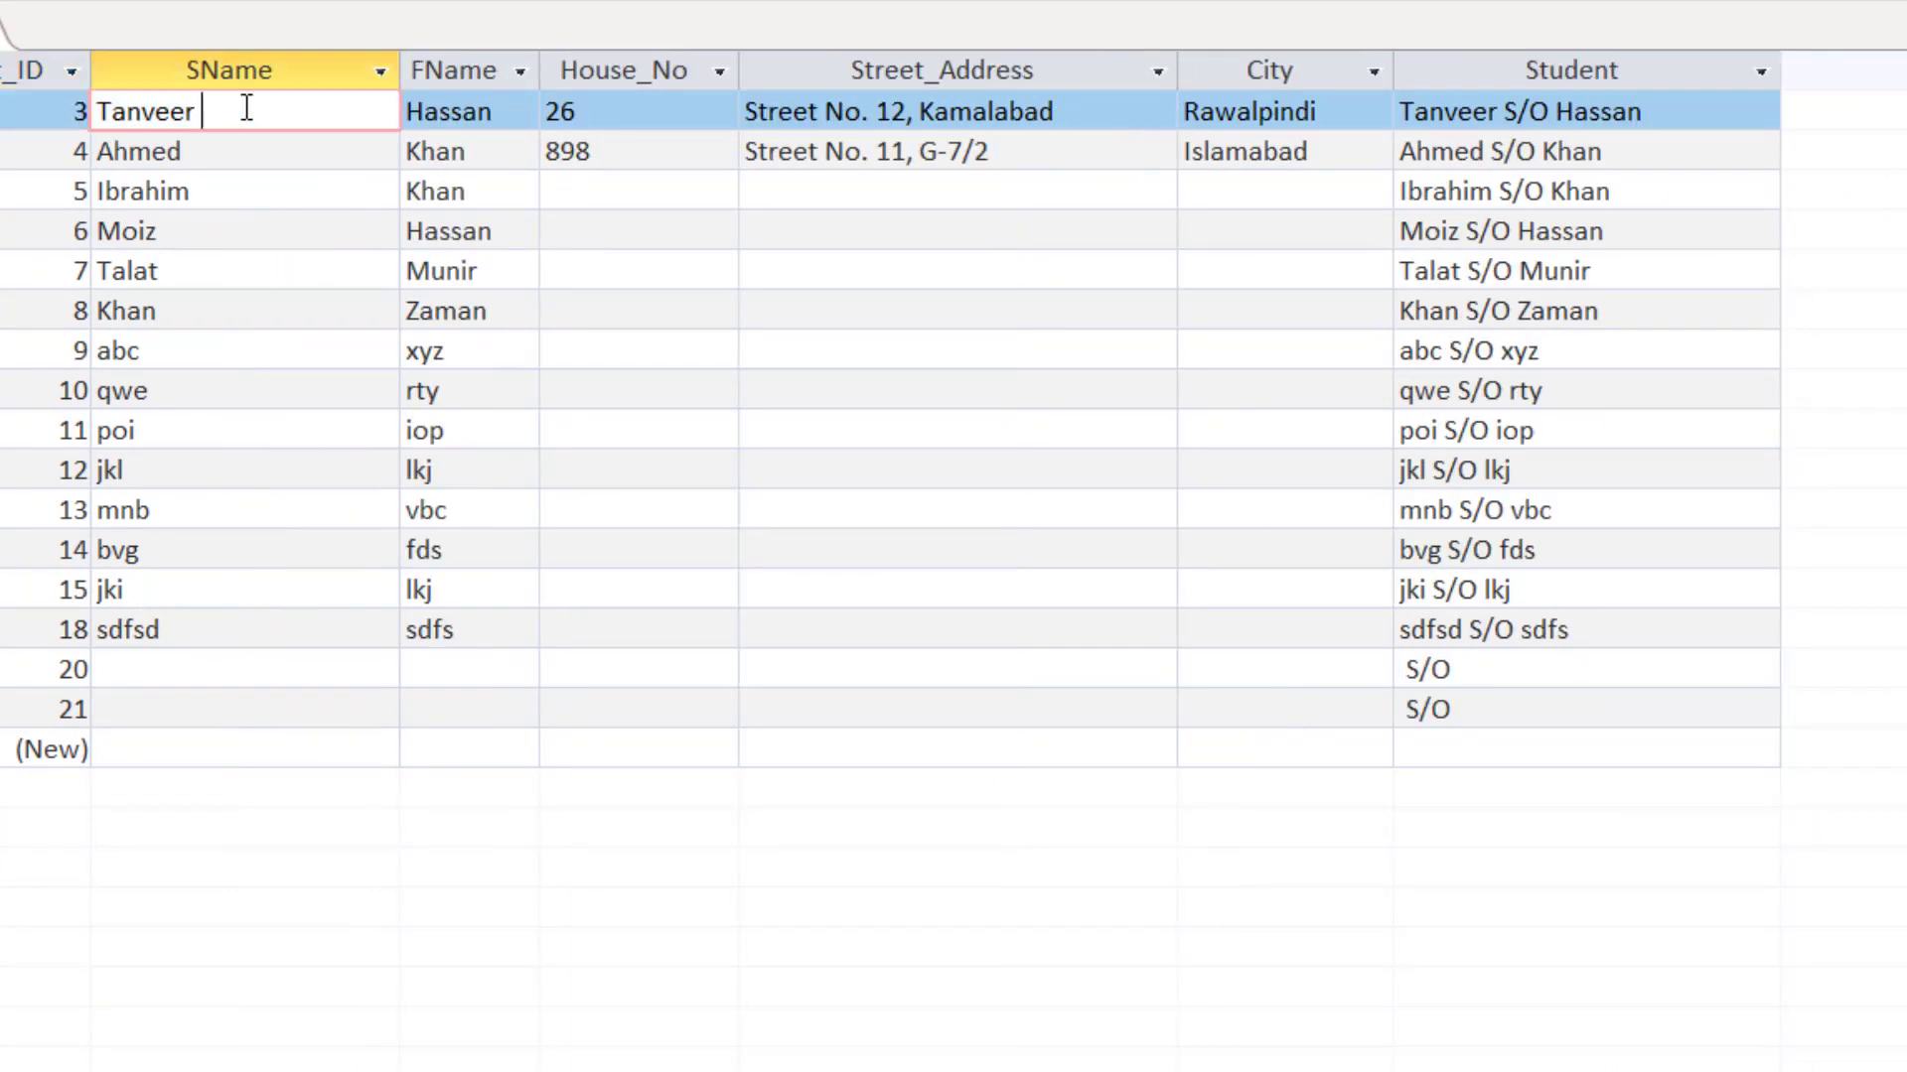
{"action": "type", "text": "han"}
{"action": "key", "text": "Tab"}
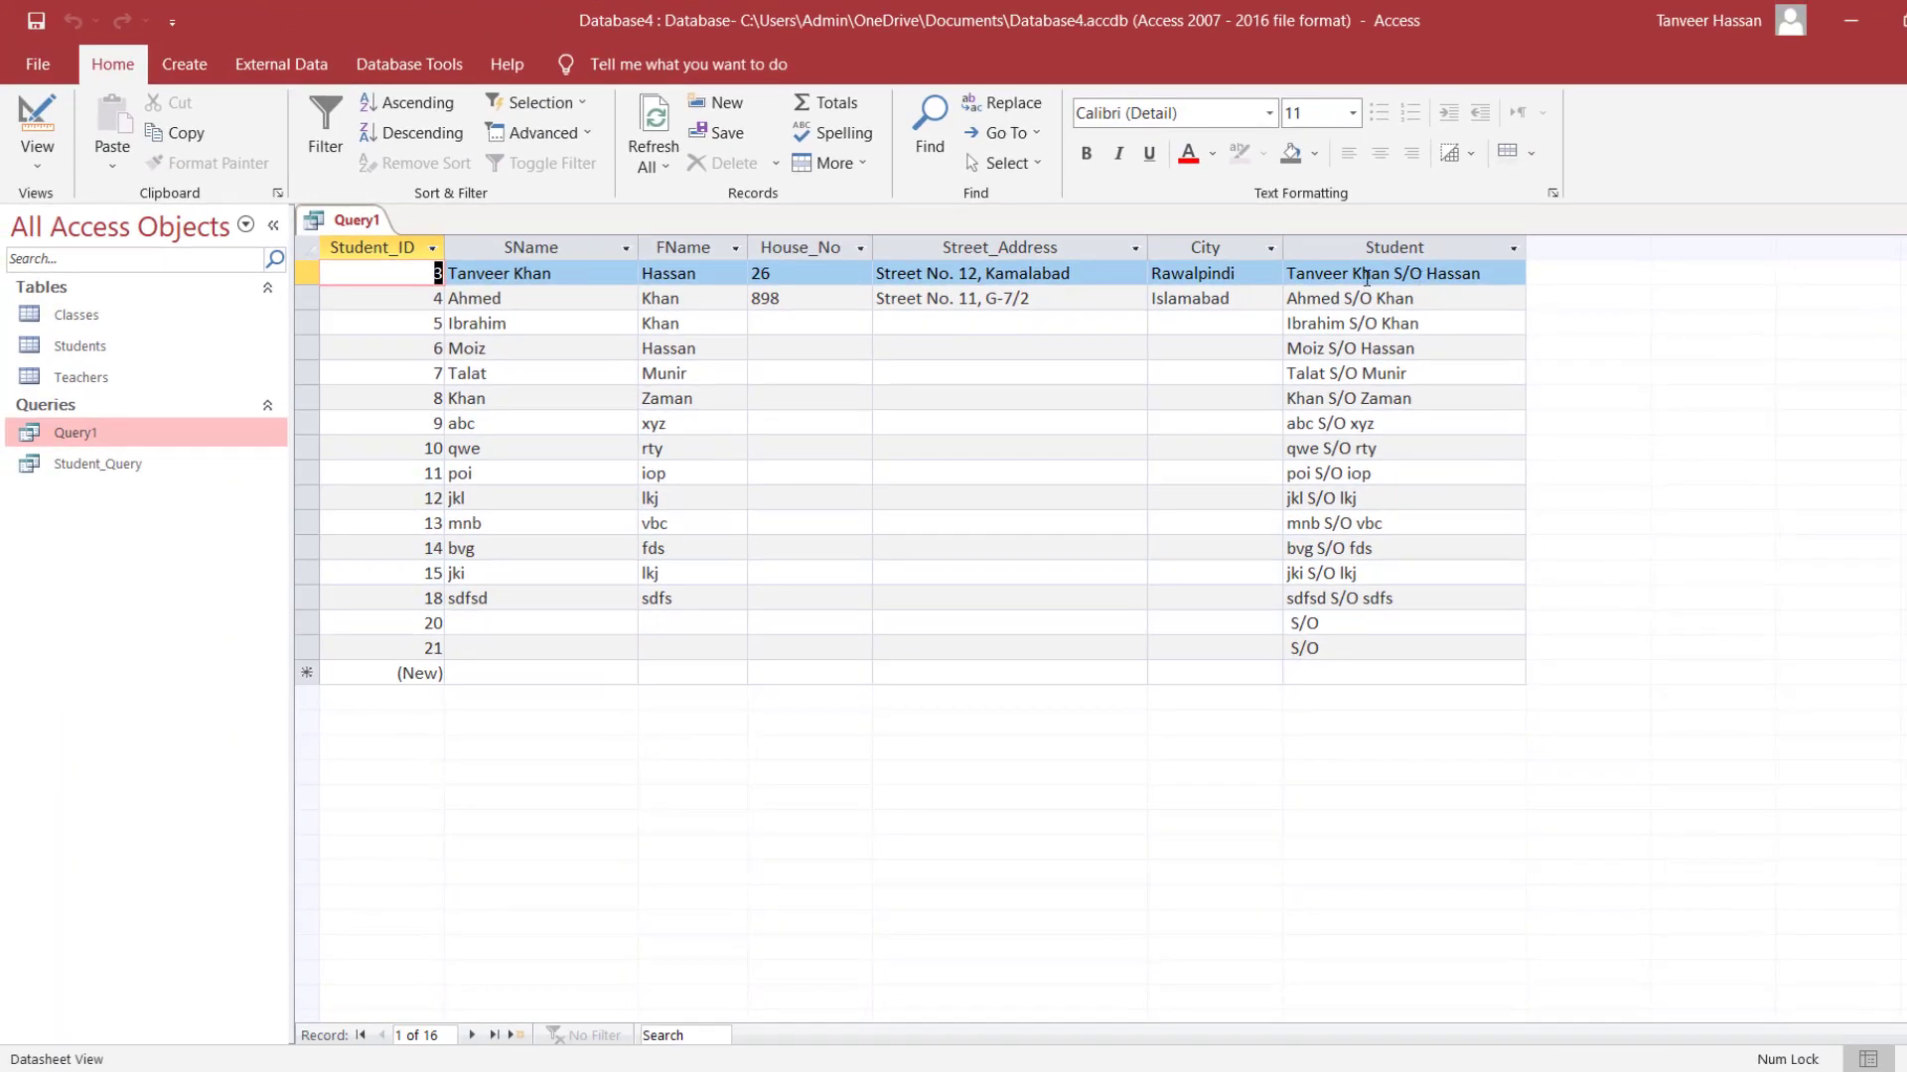
Step: Back in Design view with the Property Sheet hidden, move the Student calculated column directly after Student_ID
{"action": "left_click", "coordinate": [37, 124]}
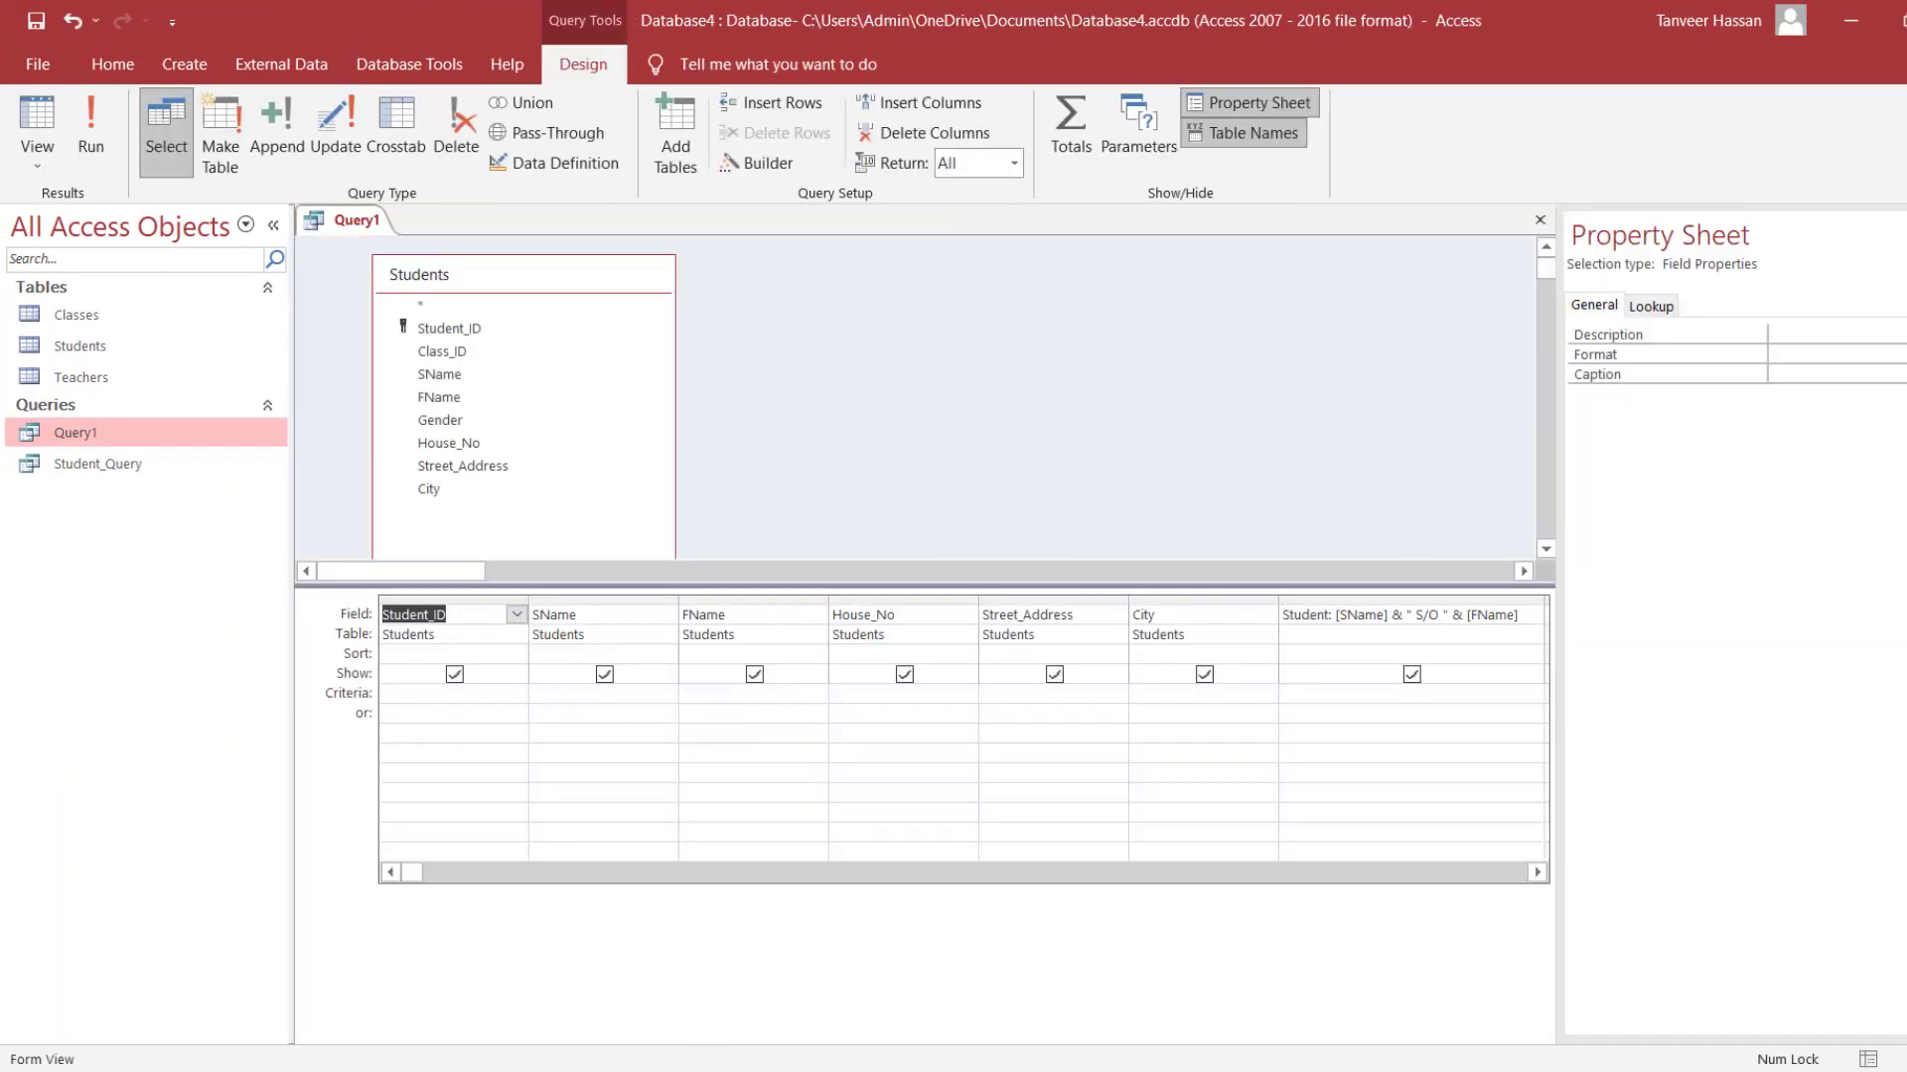
{"action": "key", "text": "F4"}
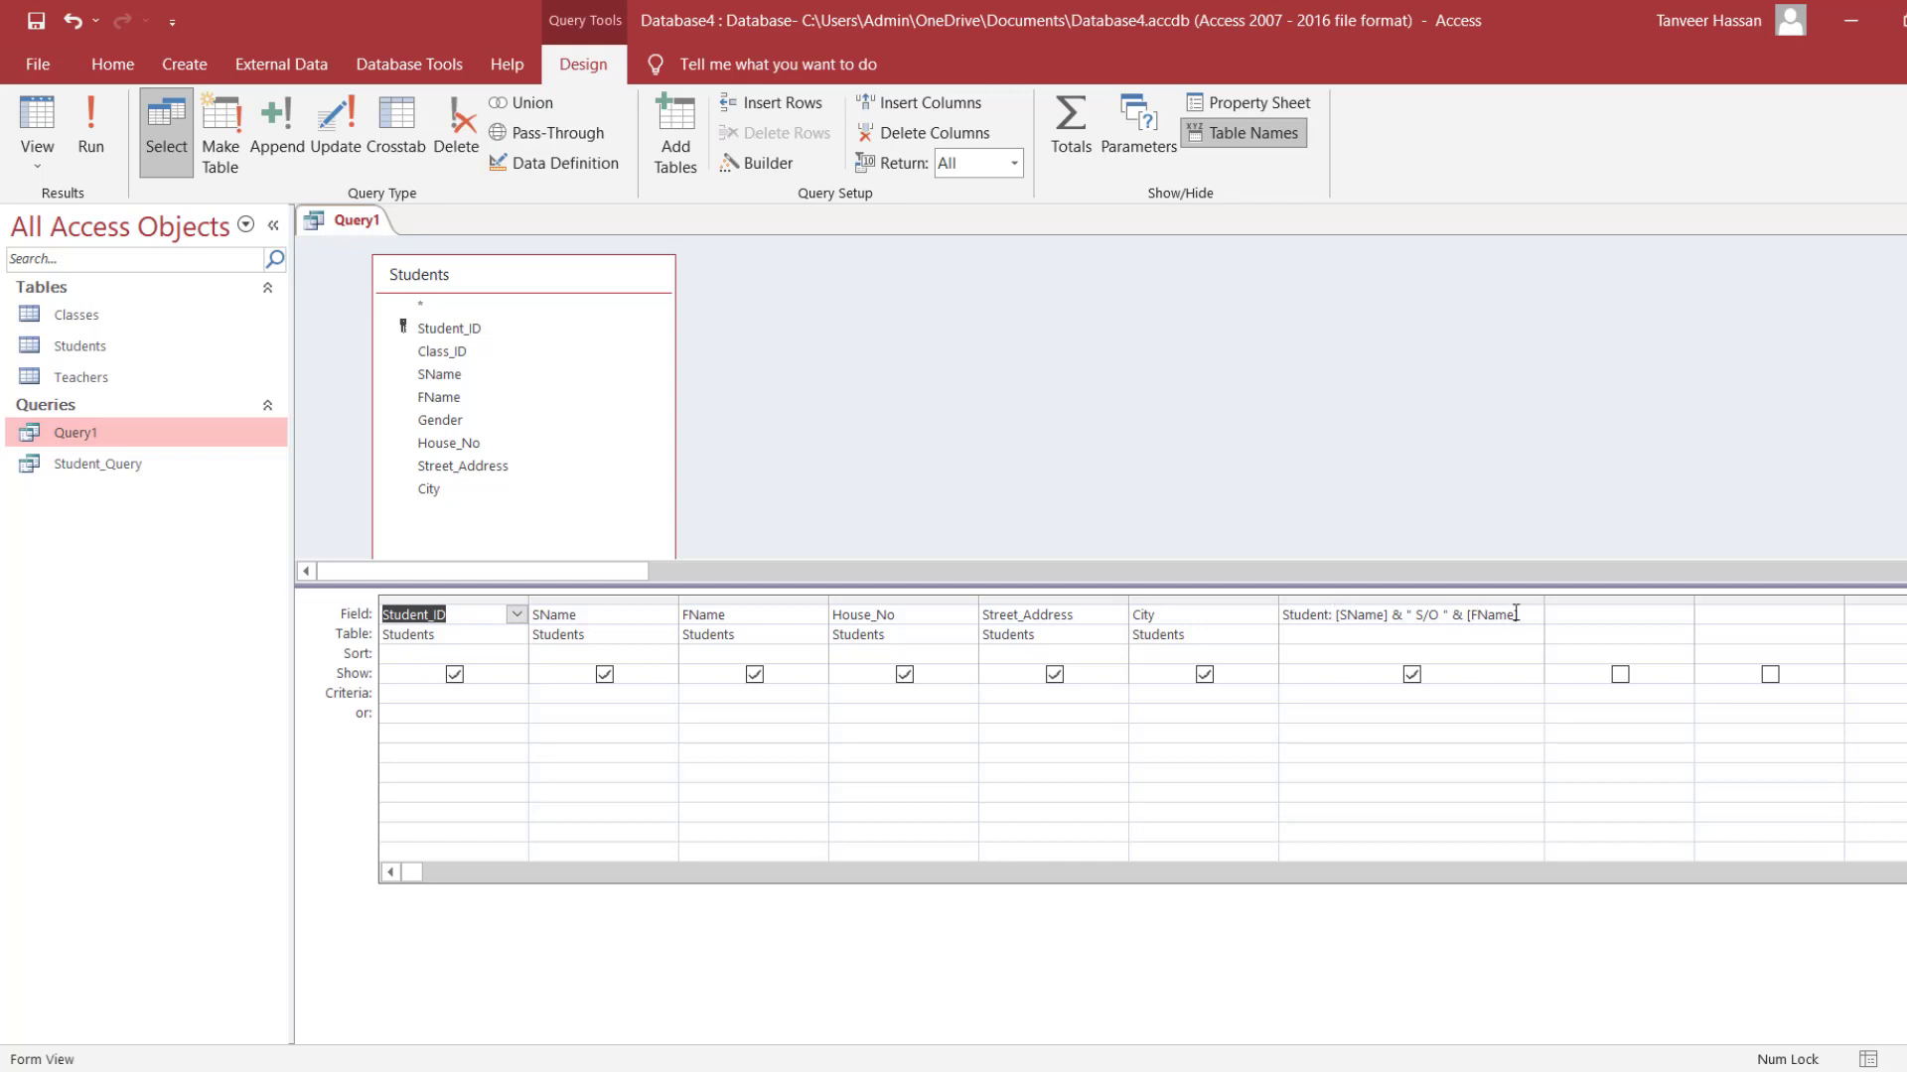
{"action": "left_click_drag", "start_coordinate": [1544, 598], "coordinate": [1548, 597]}
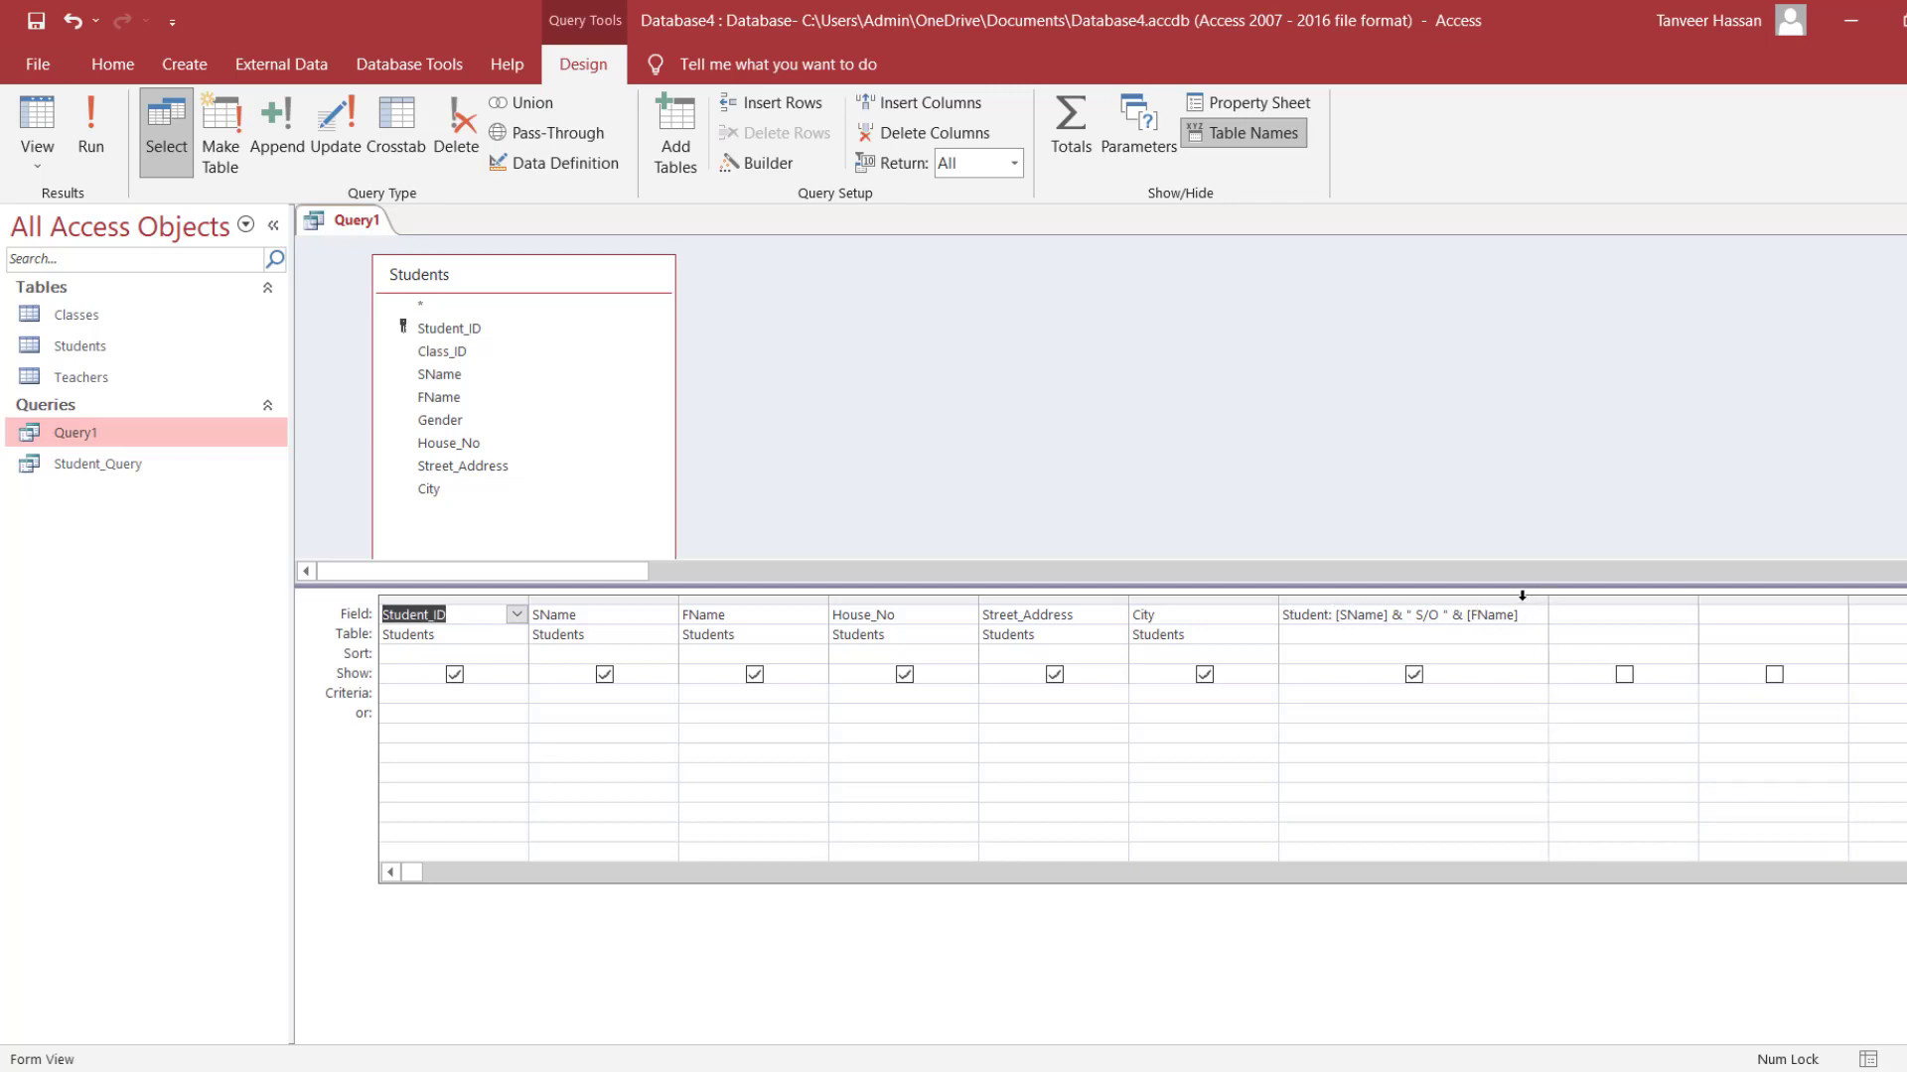
{"action": "left_click", "coordinate": [1424, 597]}
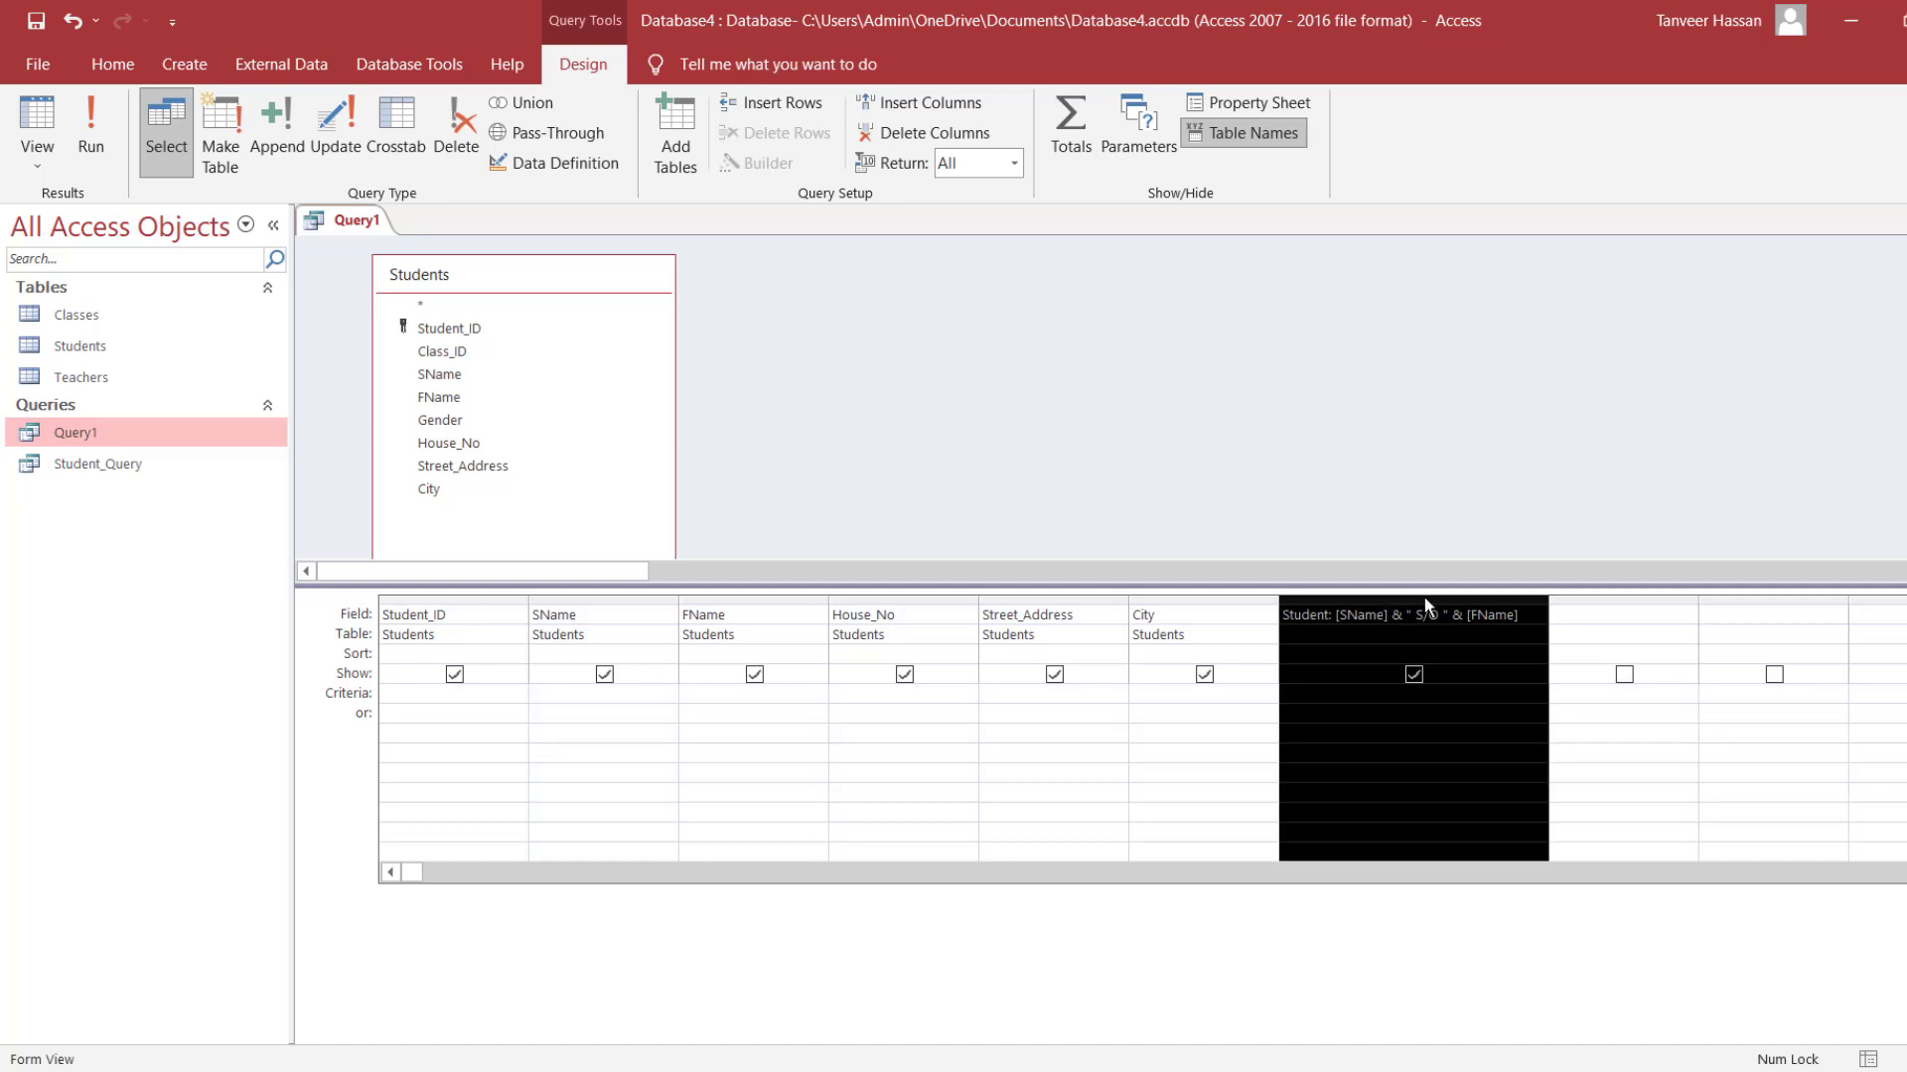
{"action": "left_click_drag", "start_coordinate": [1409, 596], "coordinate": [628, 593]}
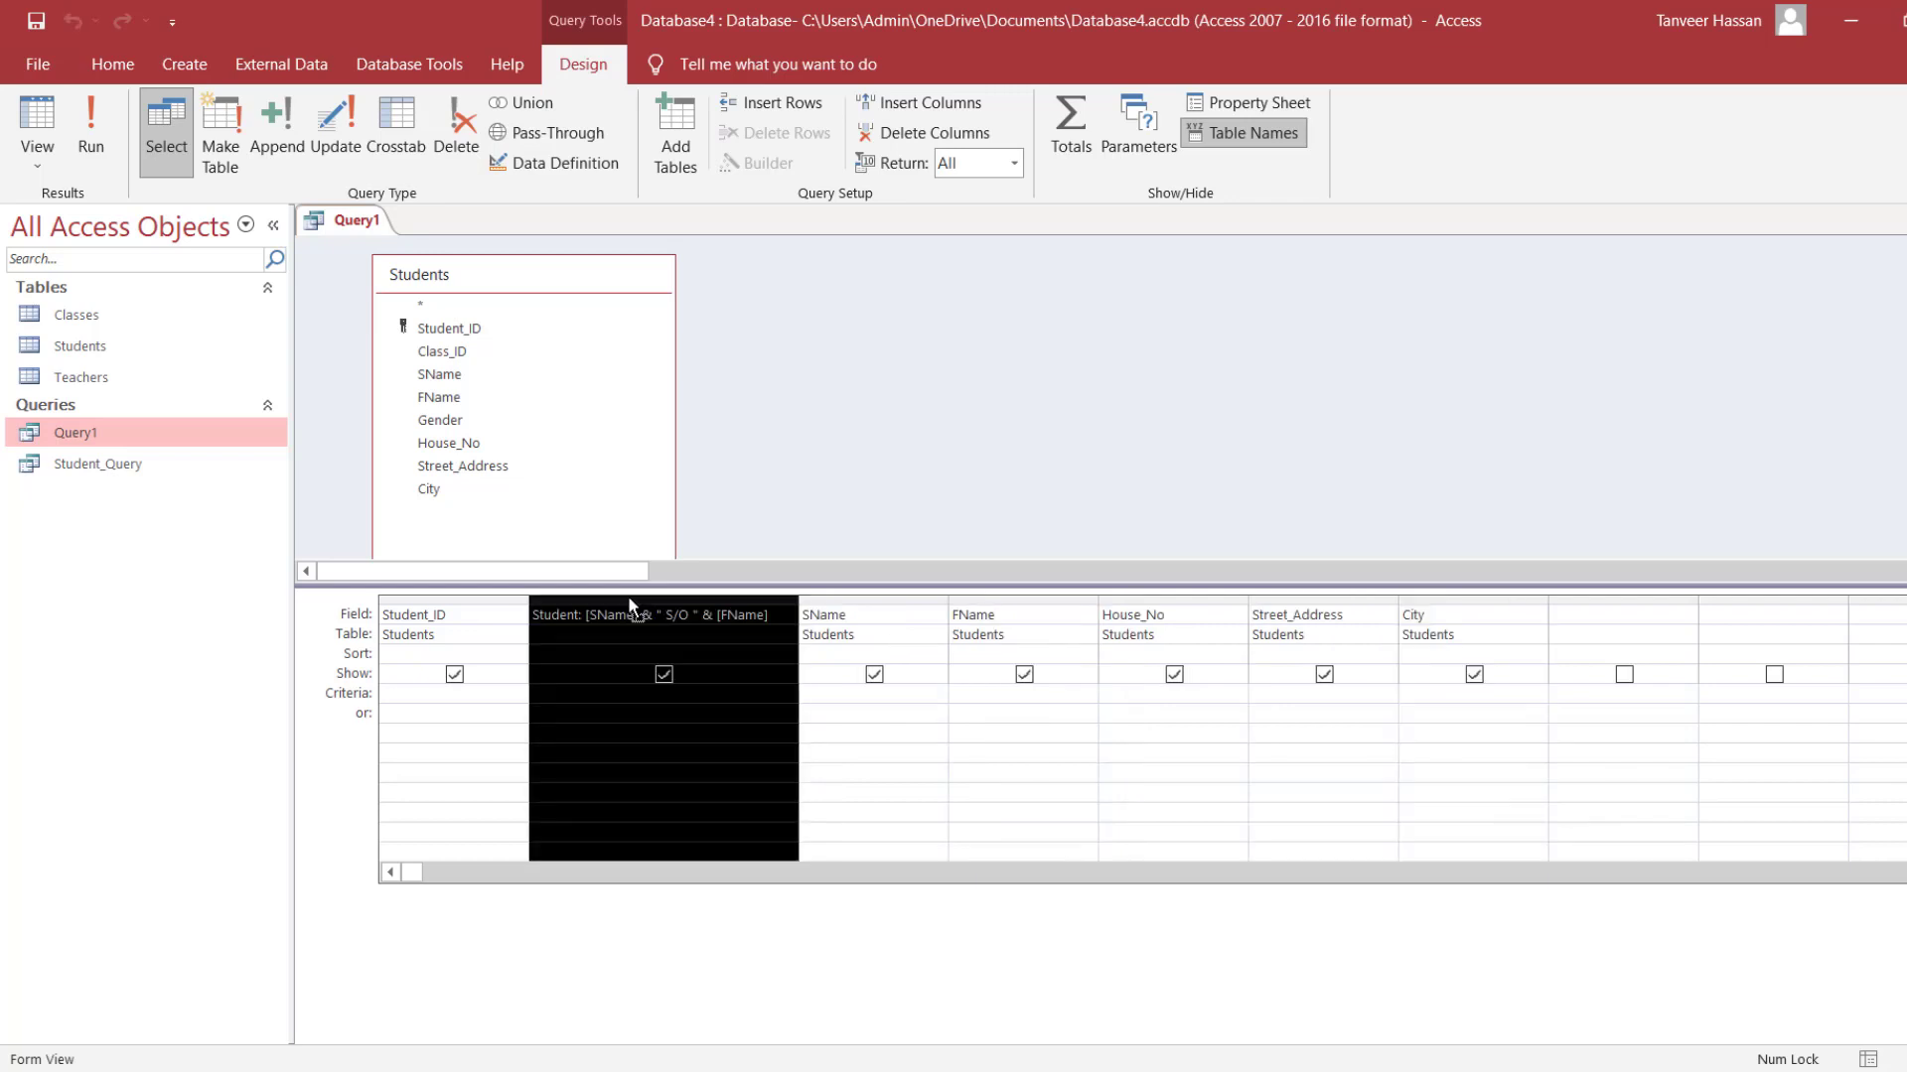
Step: Exclude the SName and FName fields from the query output and show the results in Datasheet view
{"action": "left_click", "coordinate": [874, 674]}
{"action": "left_click", "coordinate": [1025, 676]}
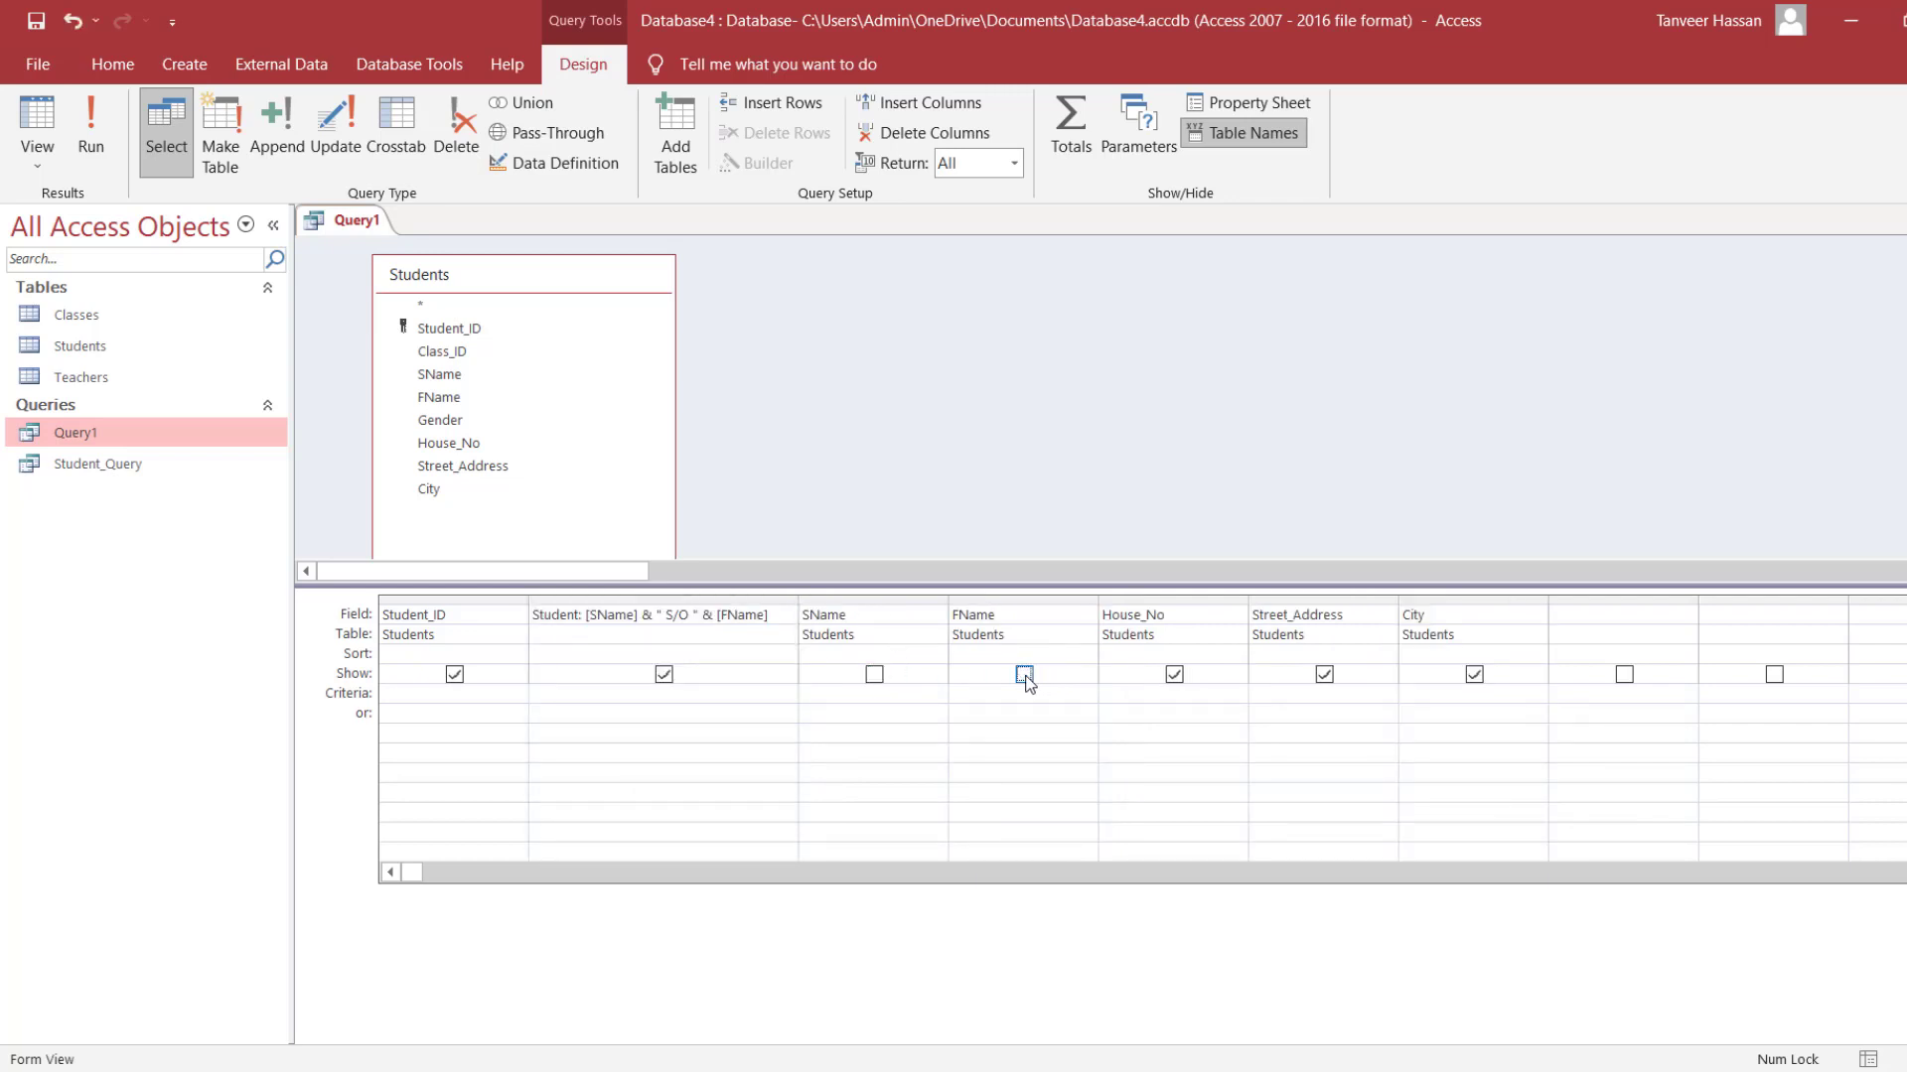
{"action": "left_click", "coordinate": [37, 124]}
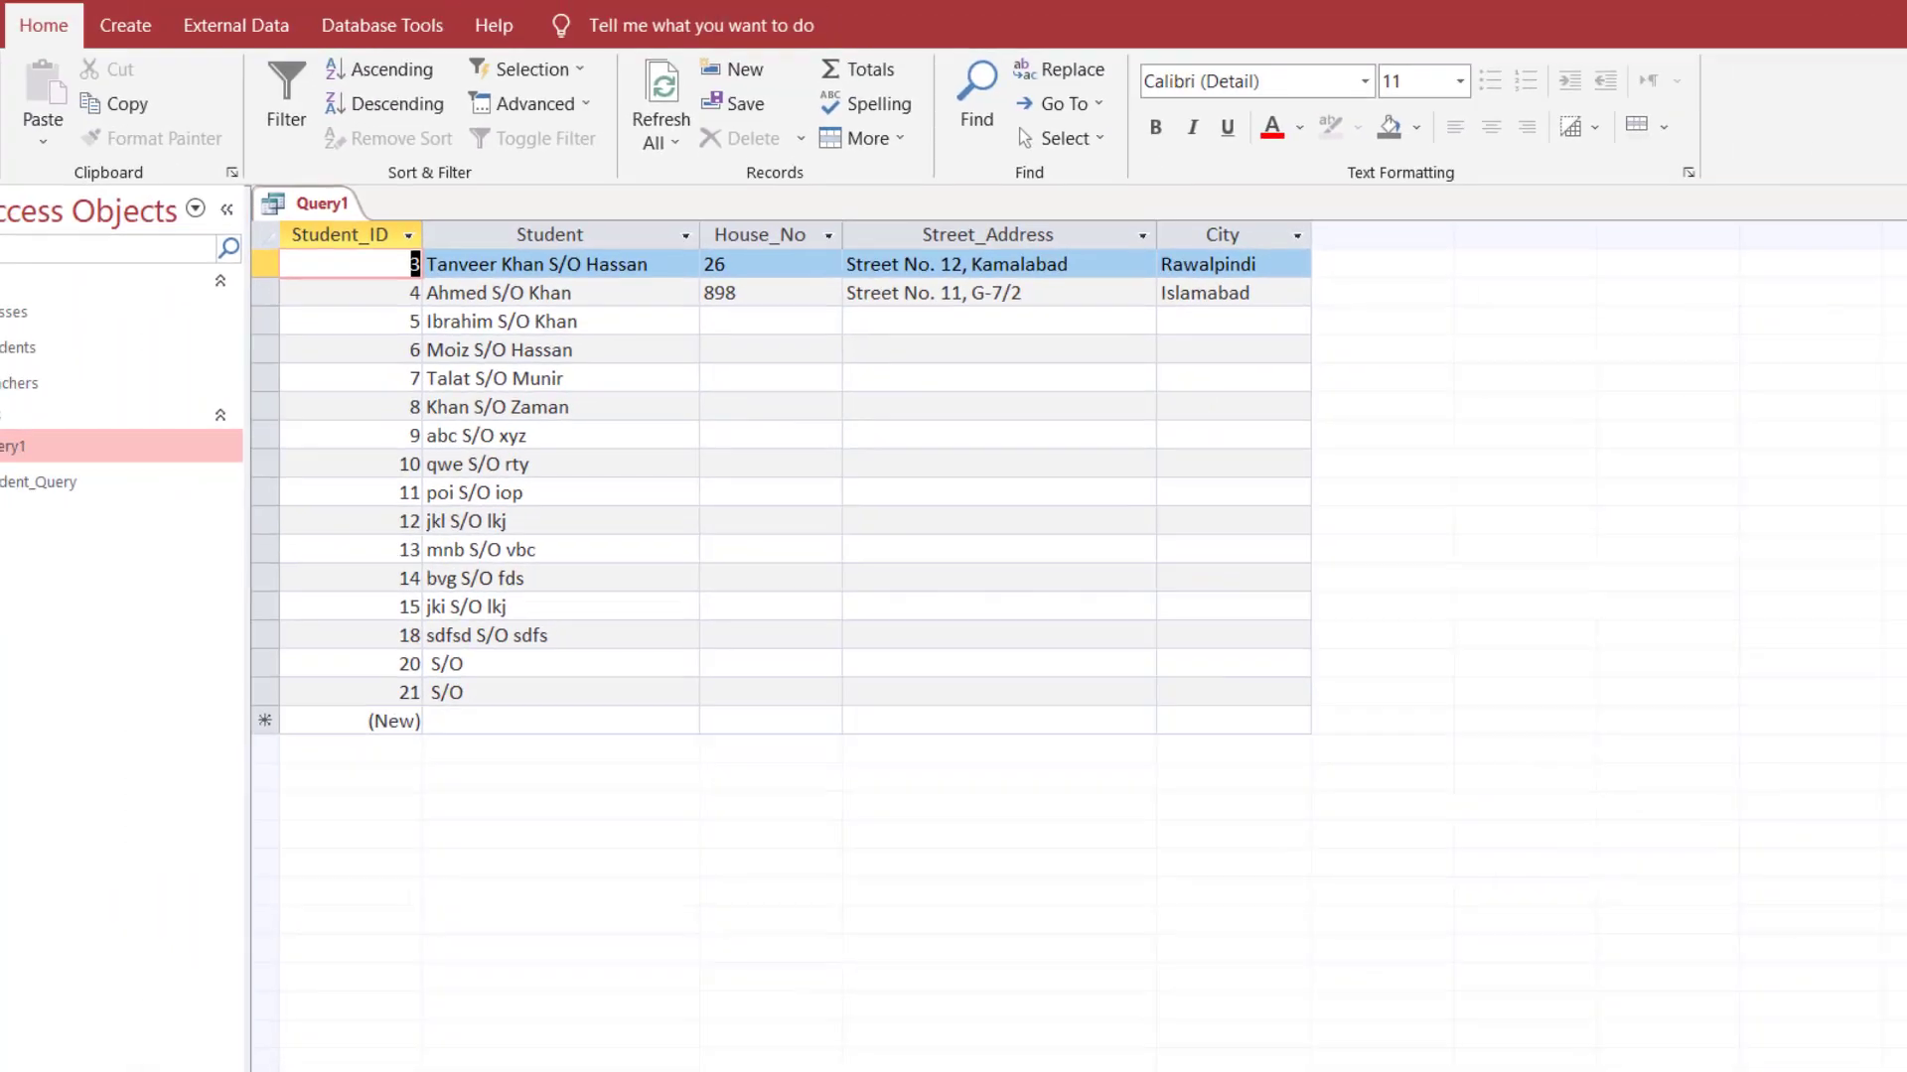
Step: Return to Design view and narrow the grid columns from Student_ID through Street_Address to fit their contents
{"action": "left_click", "coordinate": [38, 119]}
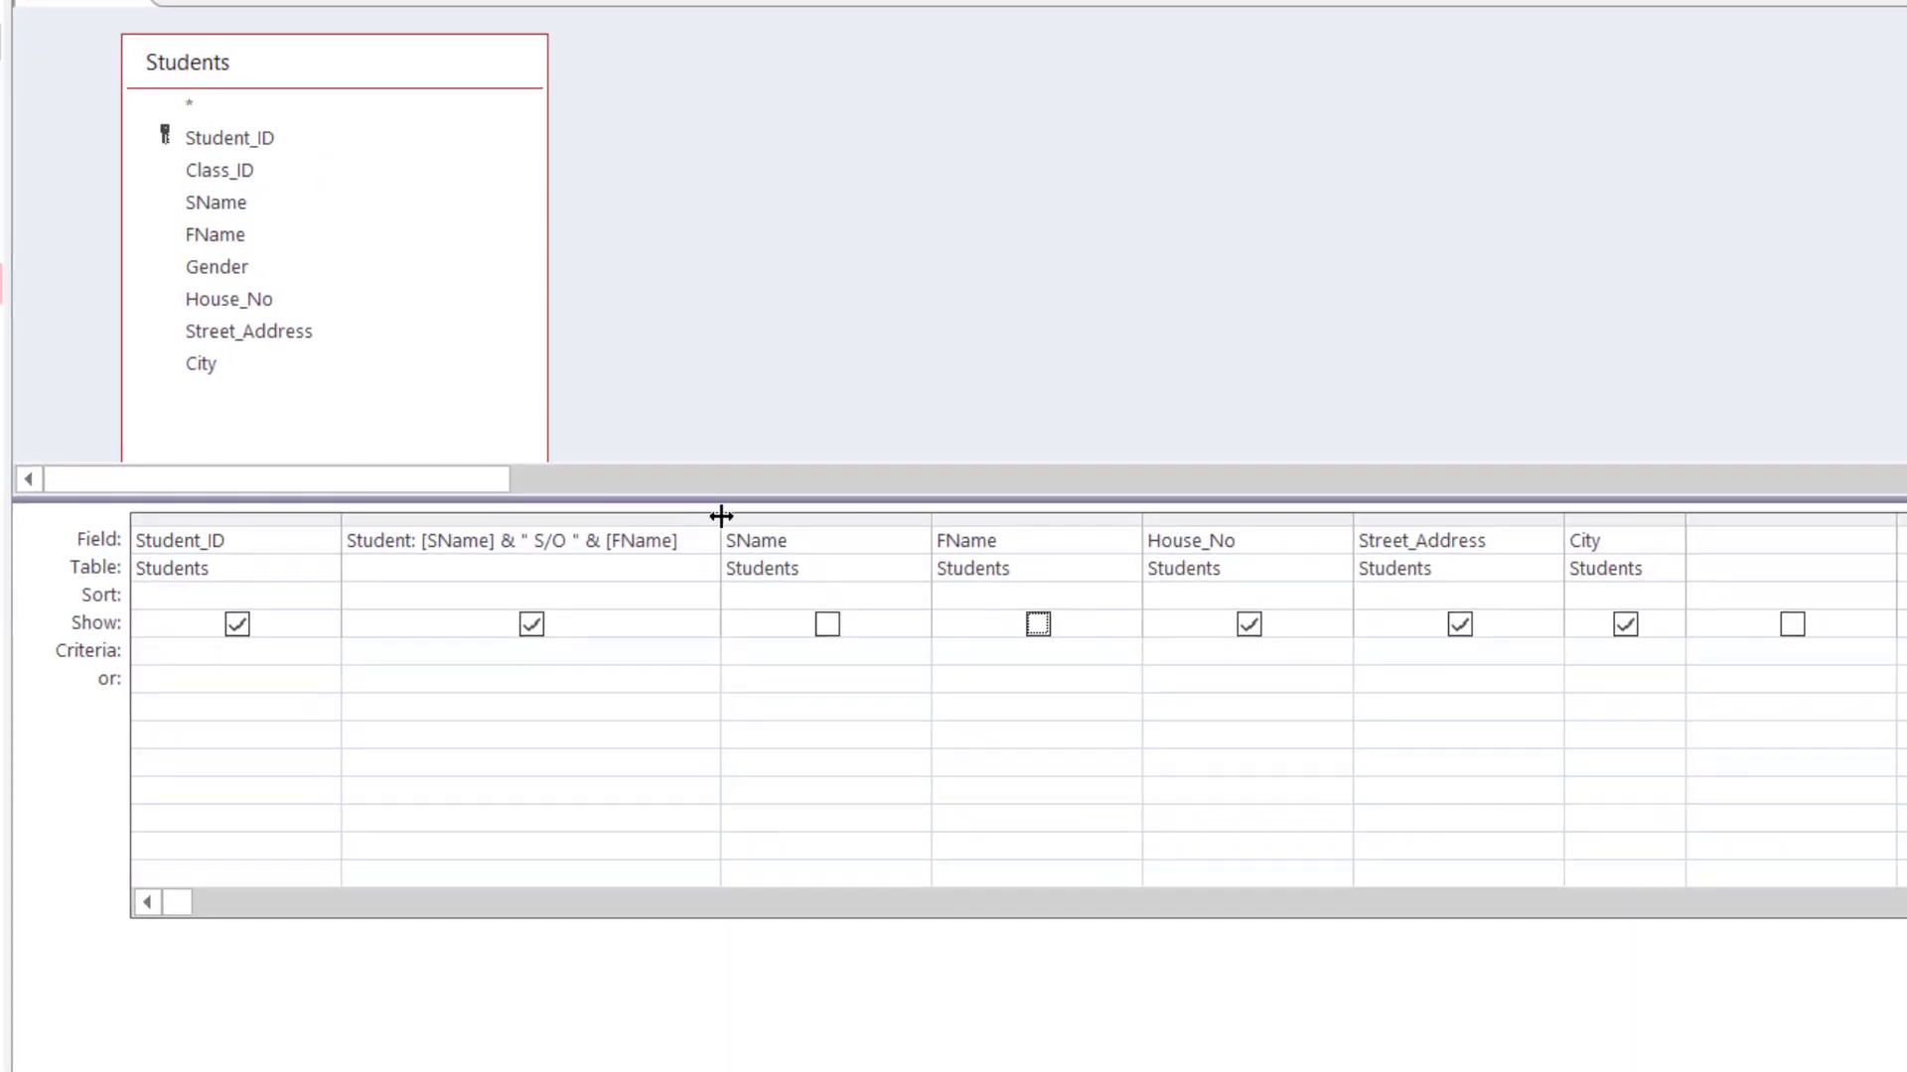
{"action": "left_click_drag", "start_coordinate": [721, 516], "coordinate": [687, 512]}
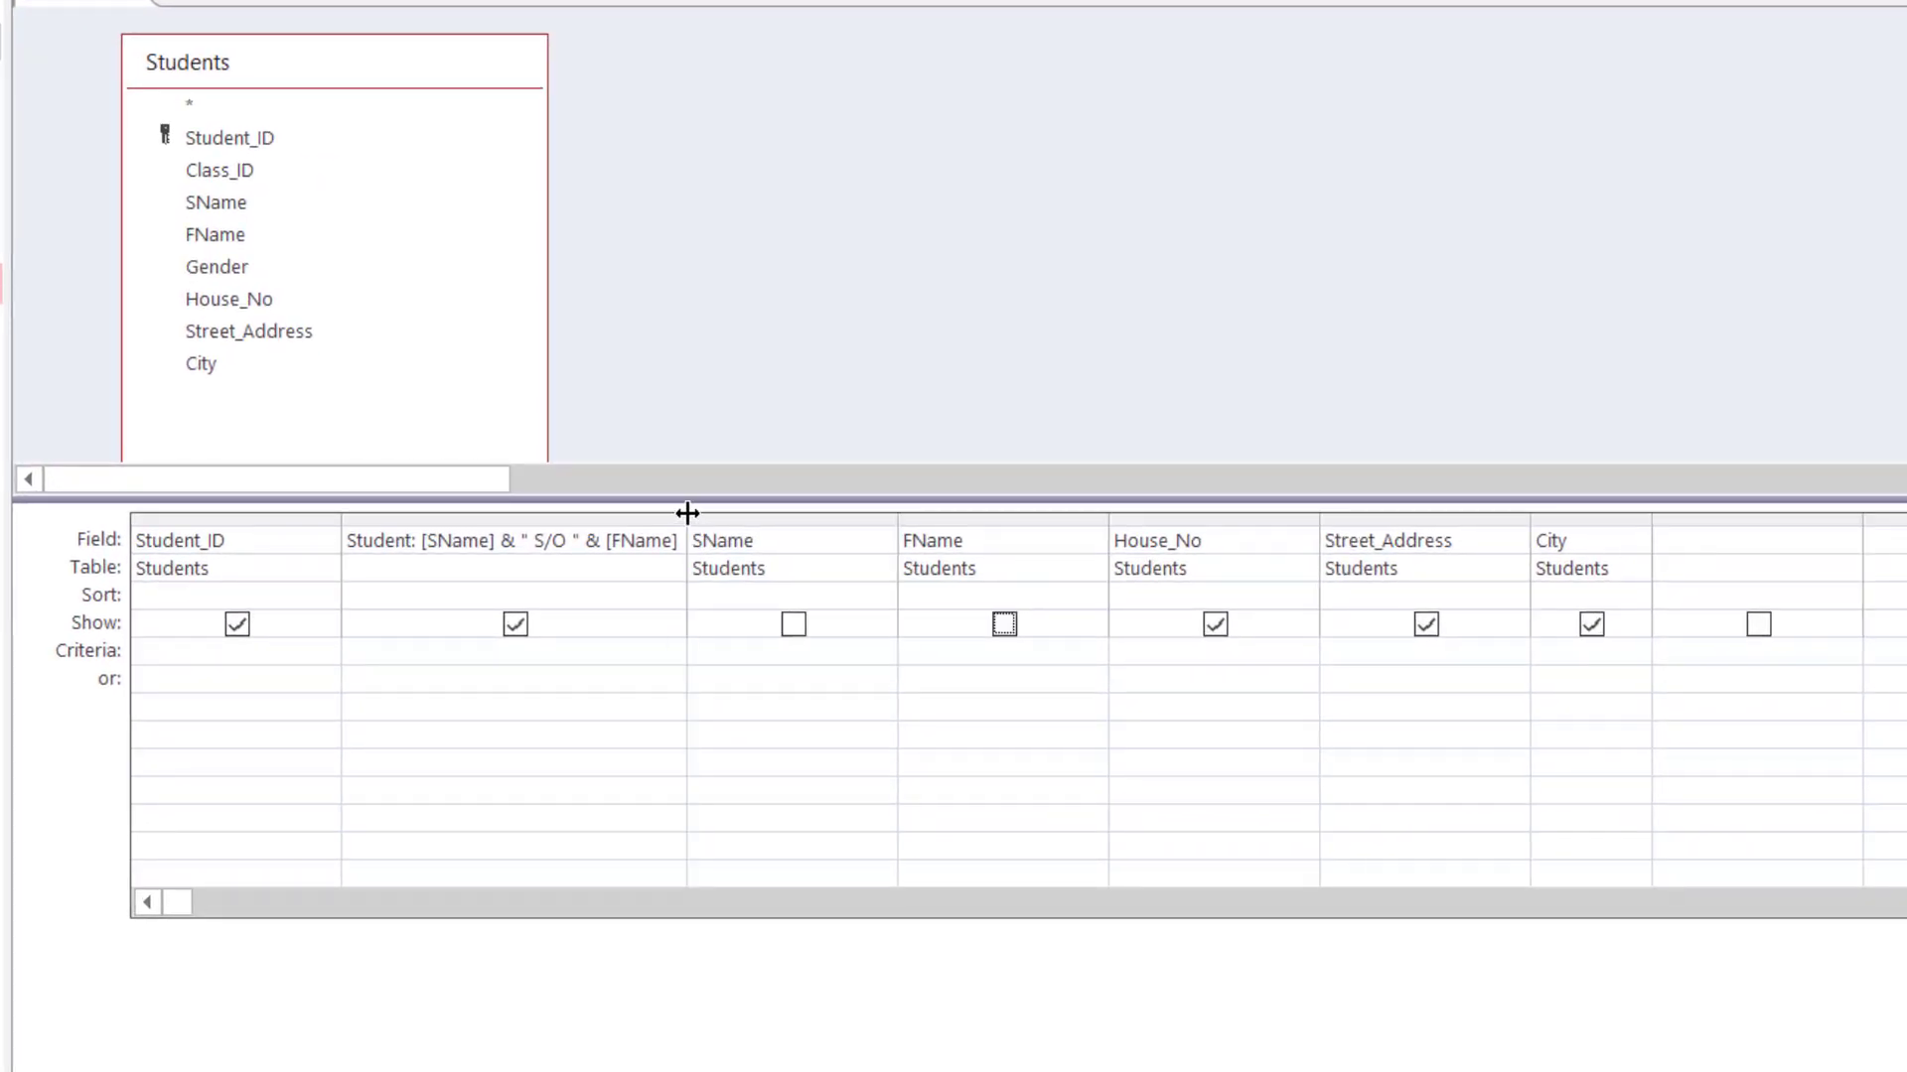
{"action": "double_click", "coordinate": [342, 512]}
{"action": "double_click", "coordinate": [826, 516]}
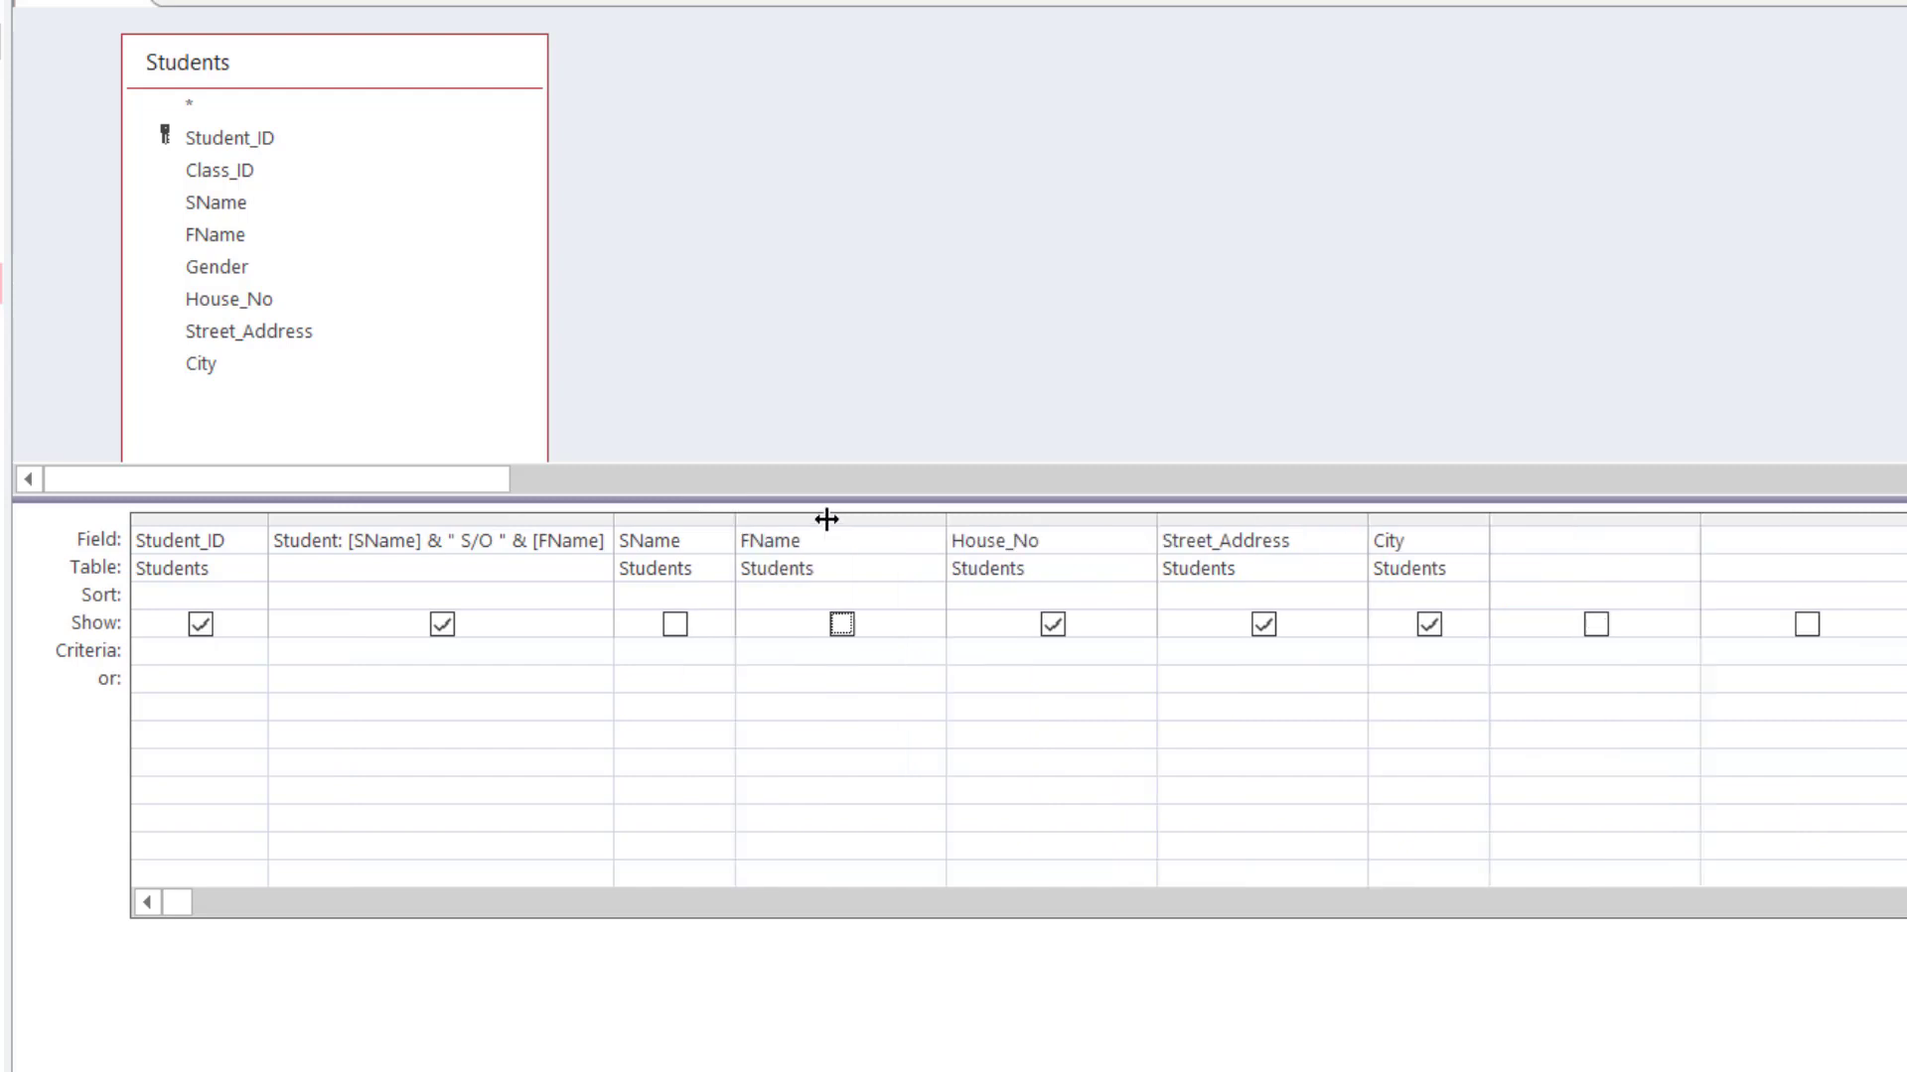
{"action": "double_click", "coordinate": [947, 513]}
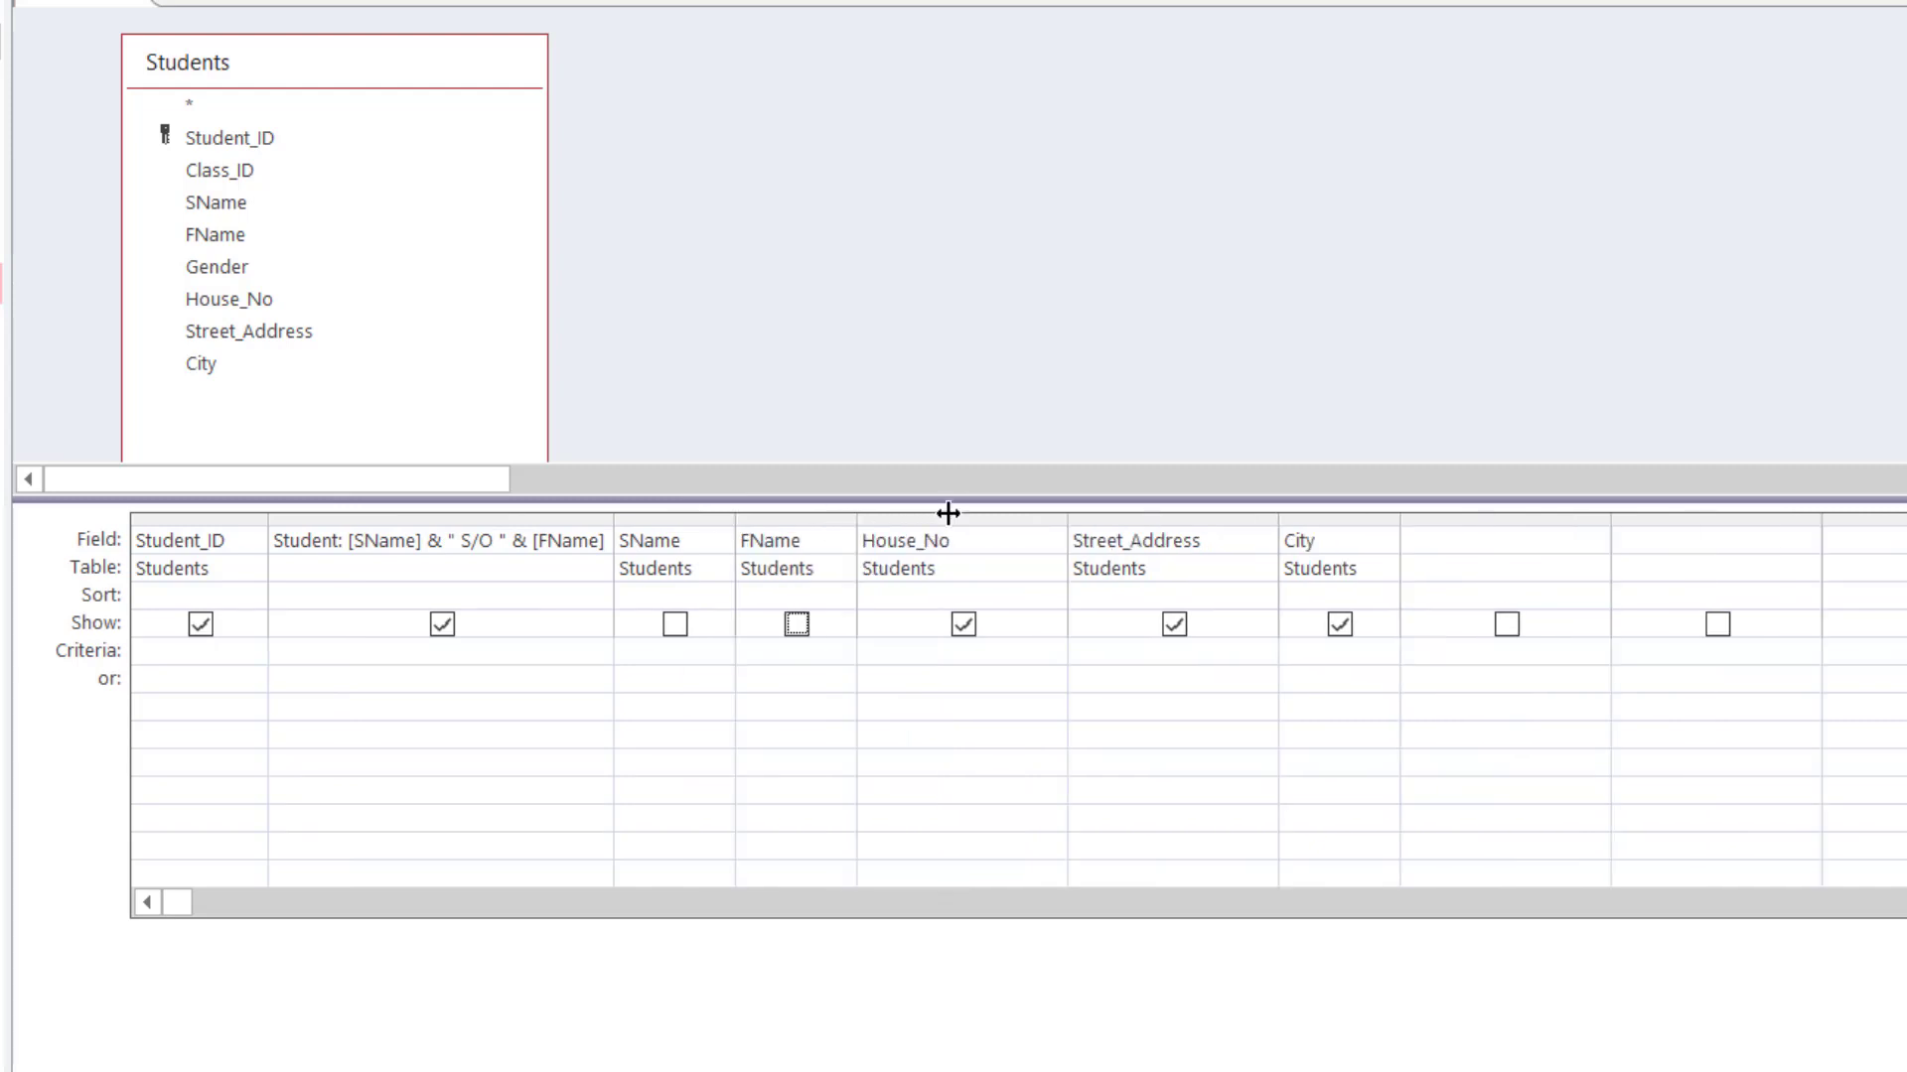
{"action": "double_click", "coordinate": [1067, 513]}
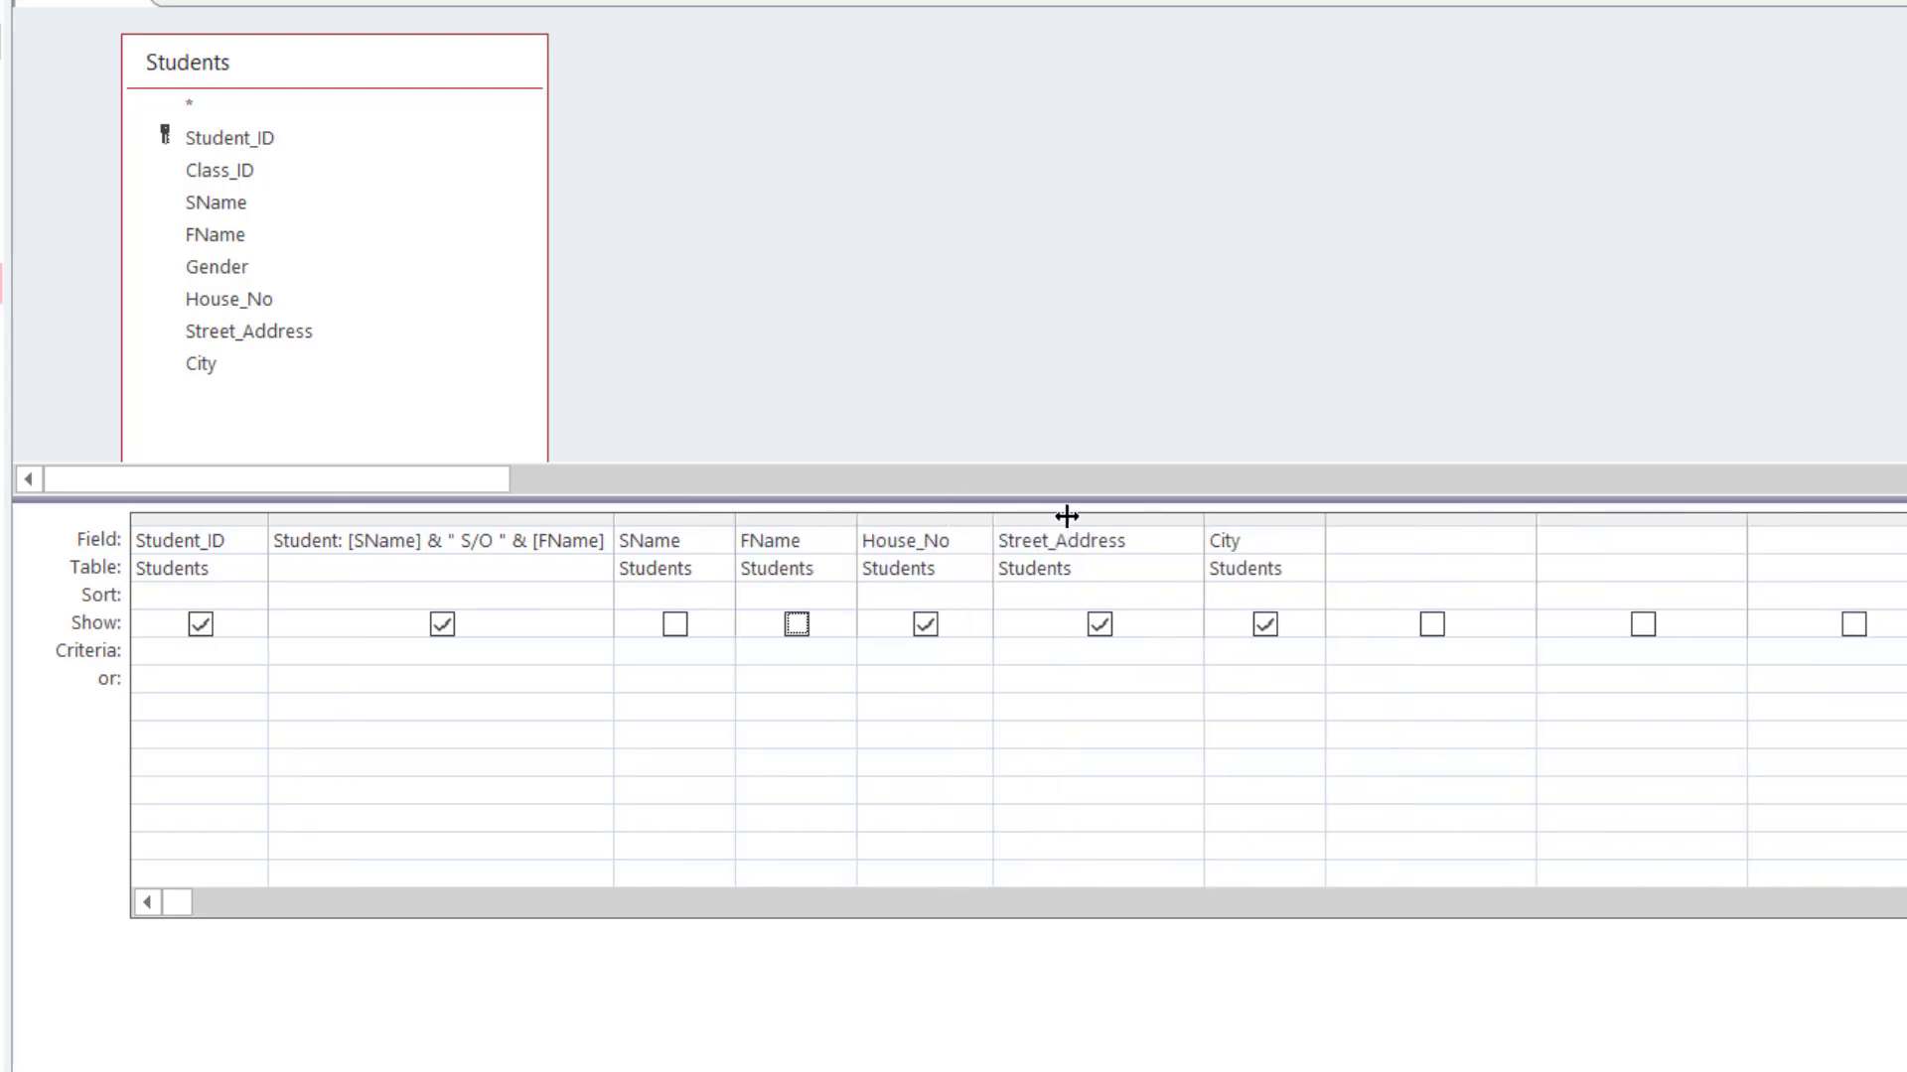
{"action": "double_click", "coordinate": [1204, 514]}
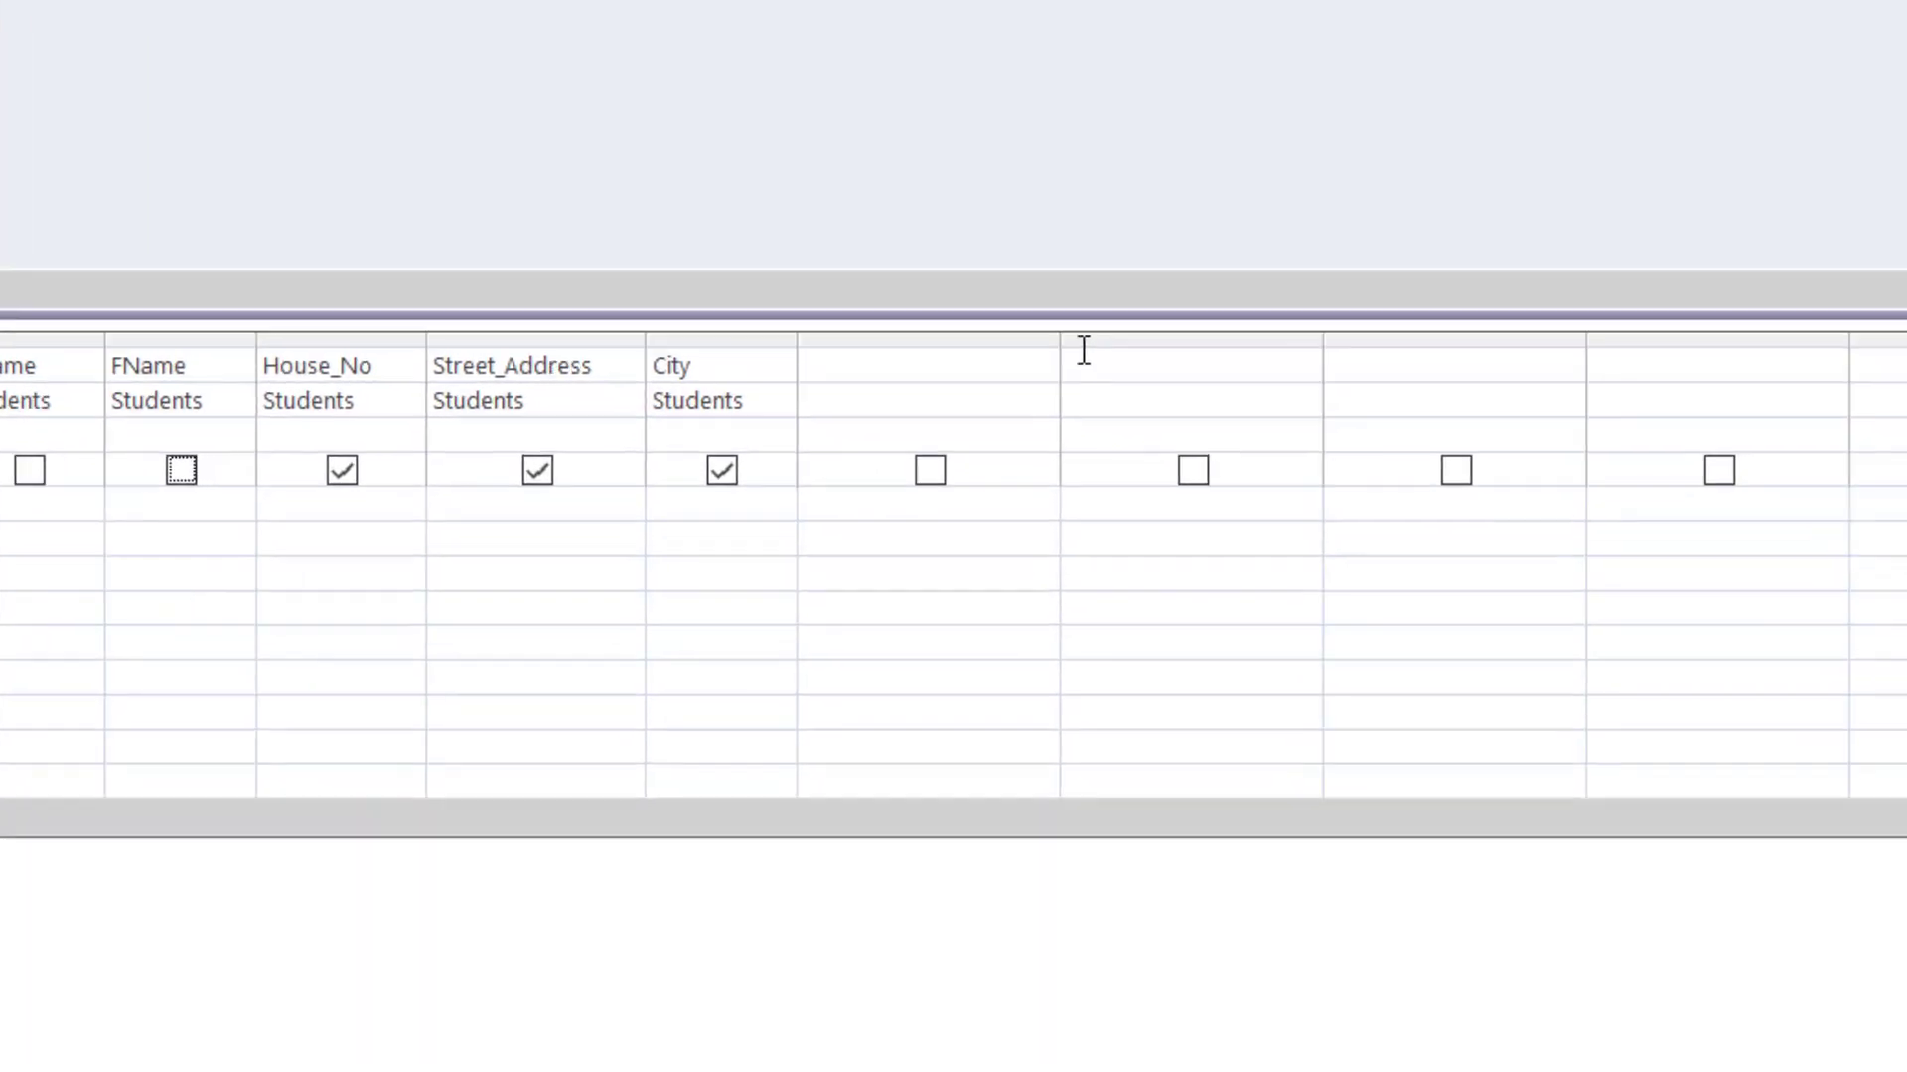
Step: Widen the empty column after City and enter the calculated field Address: "House No"&[House_No] in it
{"action": "left_click_drag", "start_coordinate": [900, 275], "coordinate": [1736, 241]}
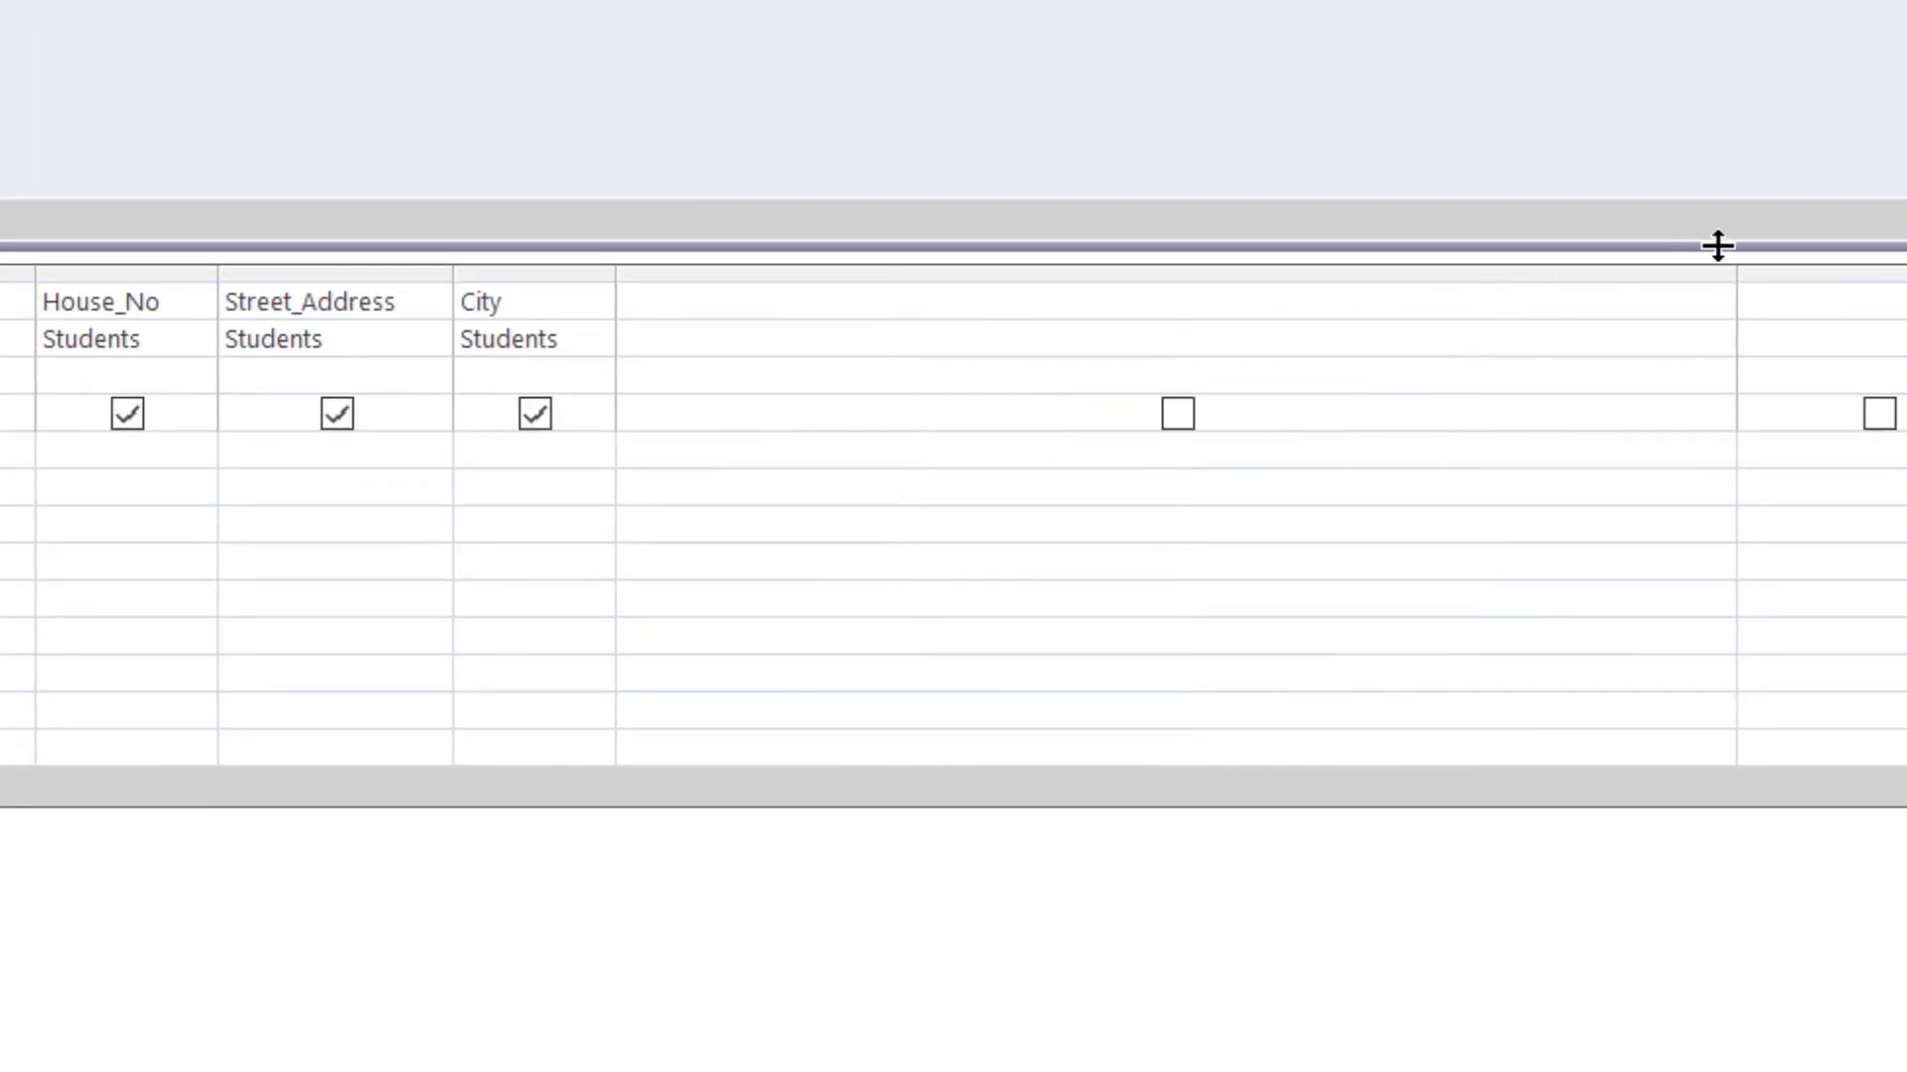
{"action": "left_click", "coordinate": [1188, 302]}
{"action": "type", "text": "Address"}
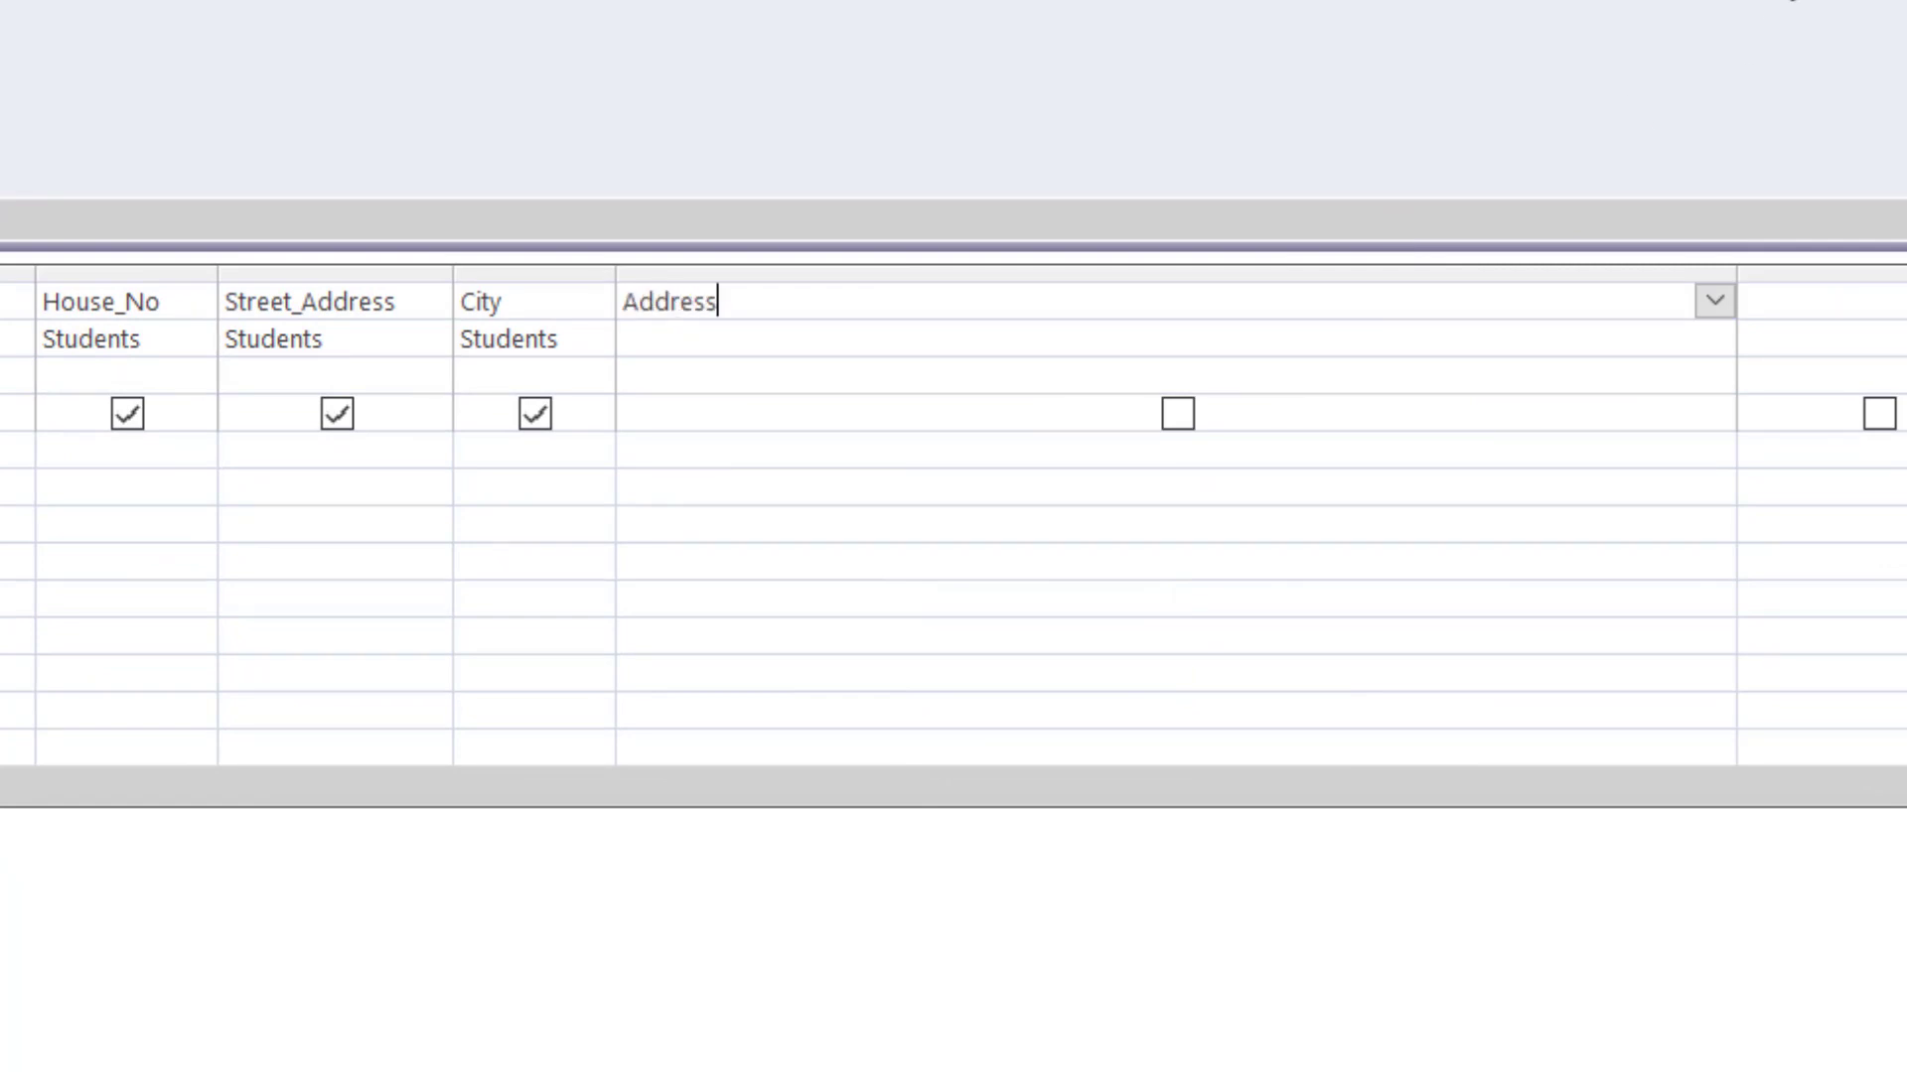
{"action": "type", "text": ":"}
{"action": "type", "text": "\"\""}
{"action": "right_click", "coordinate": [1778, 0]}
{"action": "type", "text": "H"}
{"action": "type", "text": "ouse"}
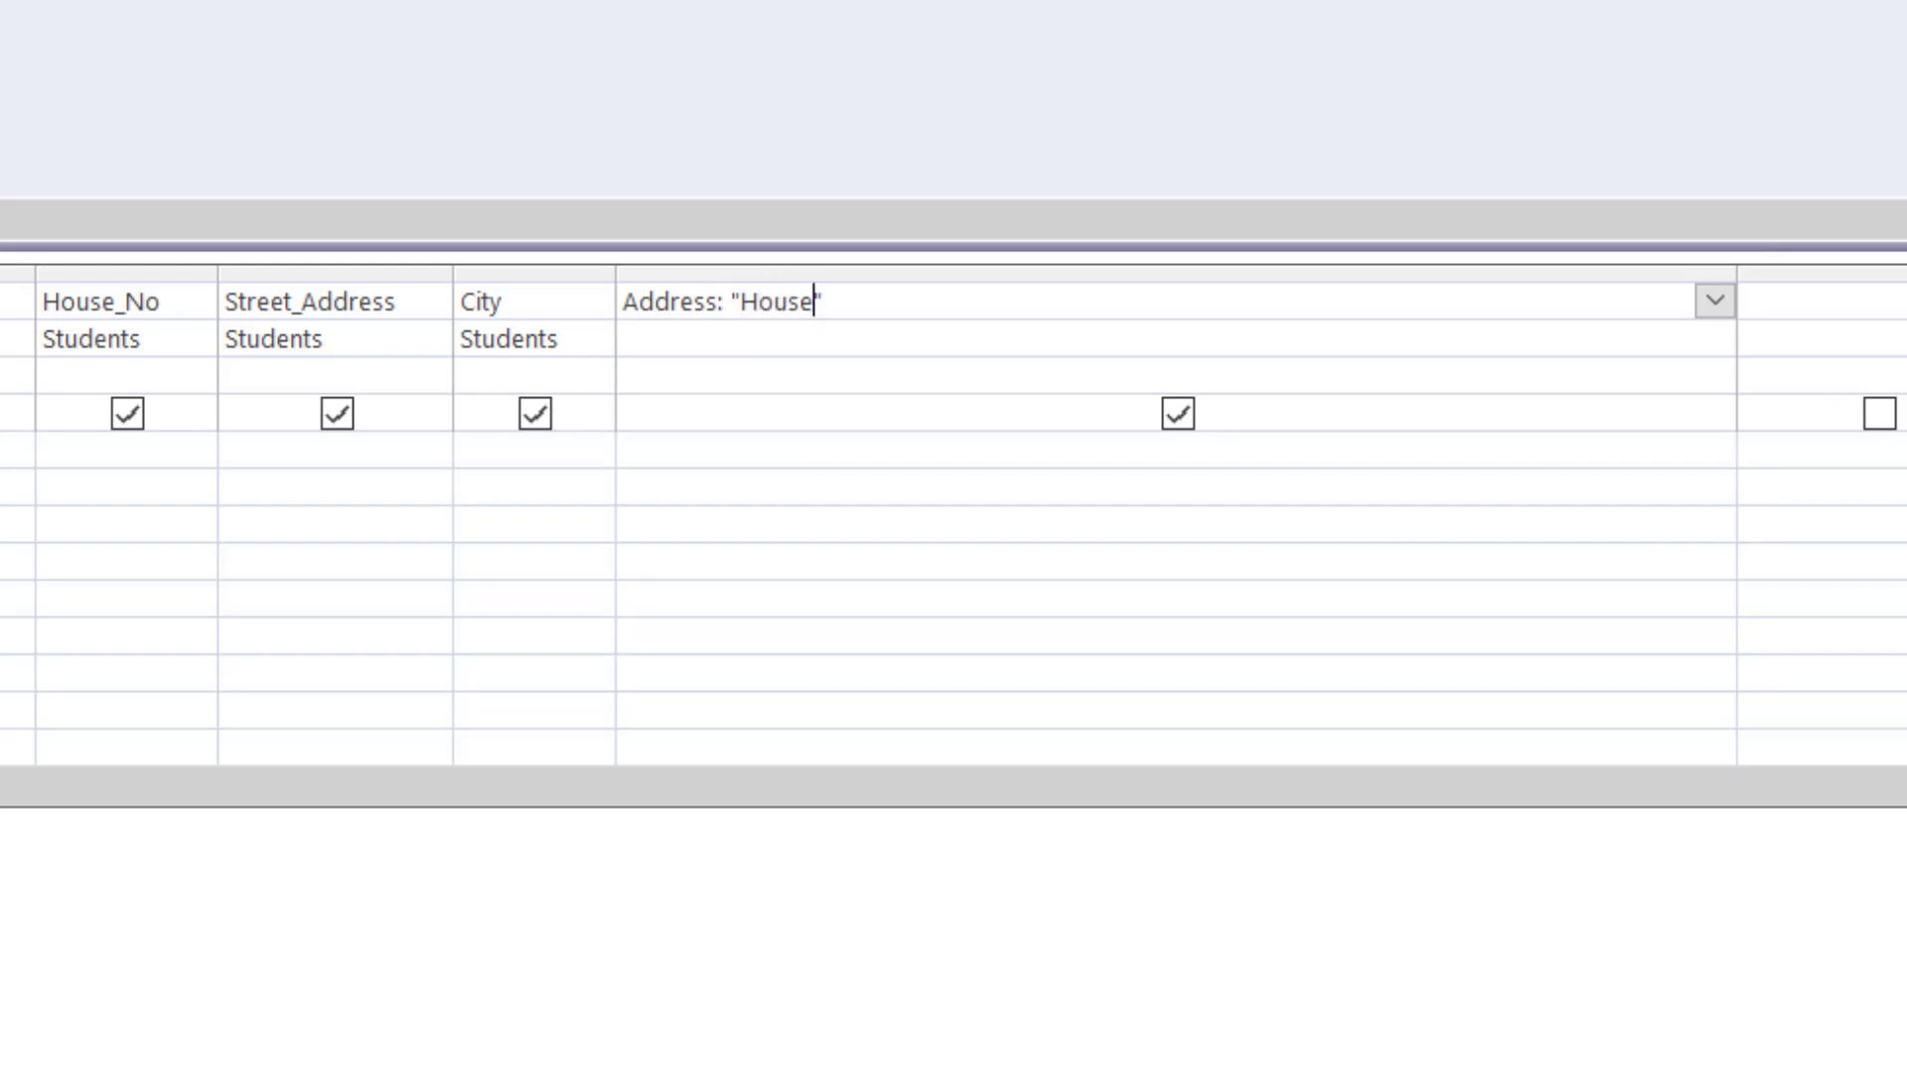
{"action": "type", "text": " No"}
{"action": "key", "text": "Right"}
{"action": "type", "text": "&[House"}
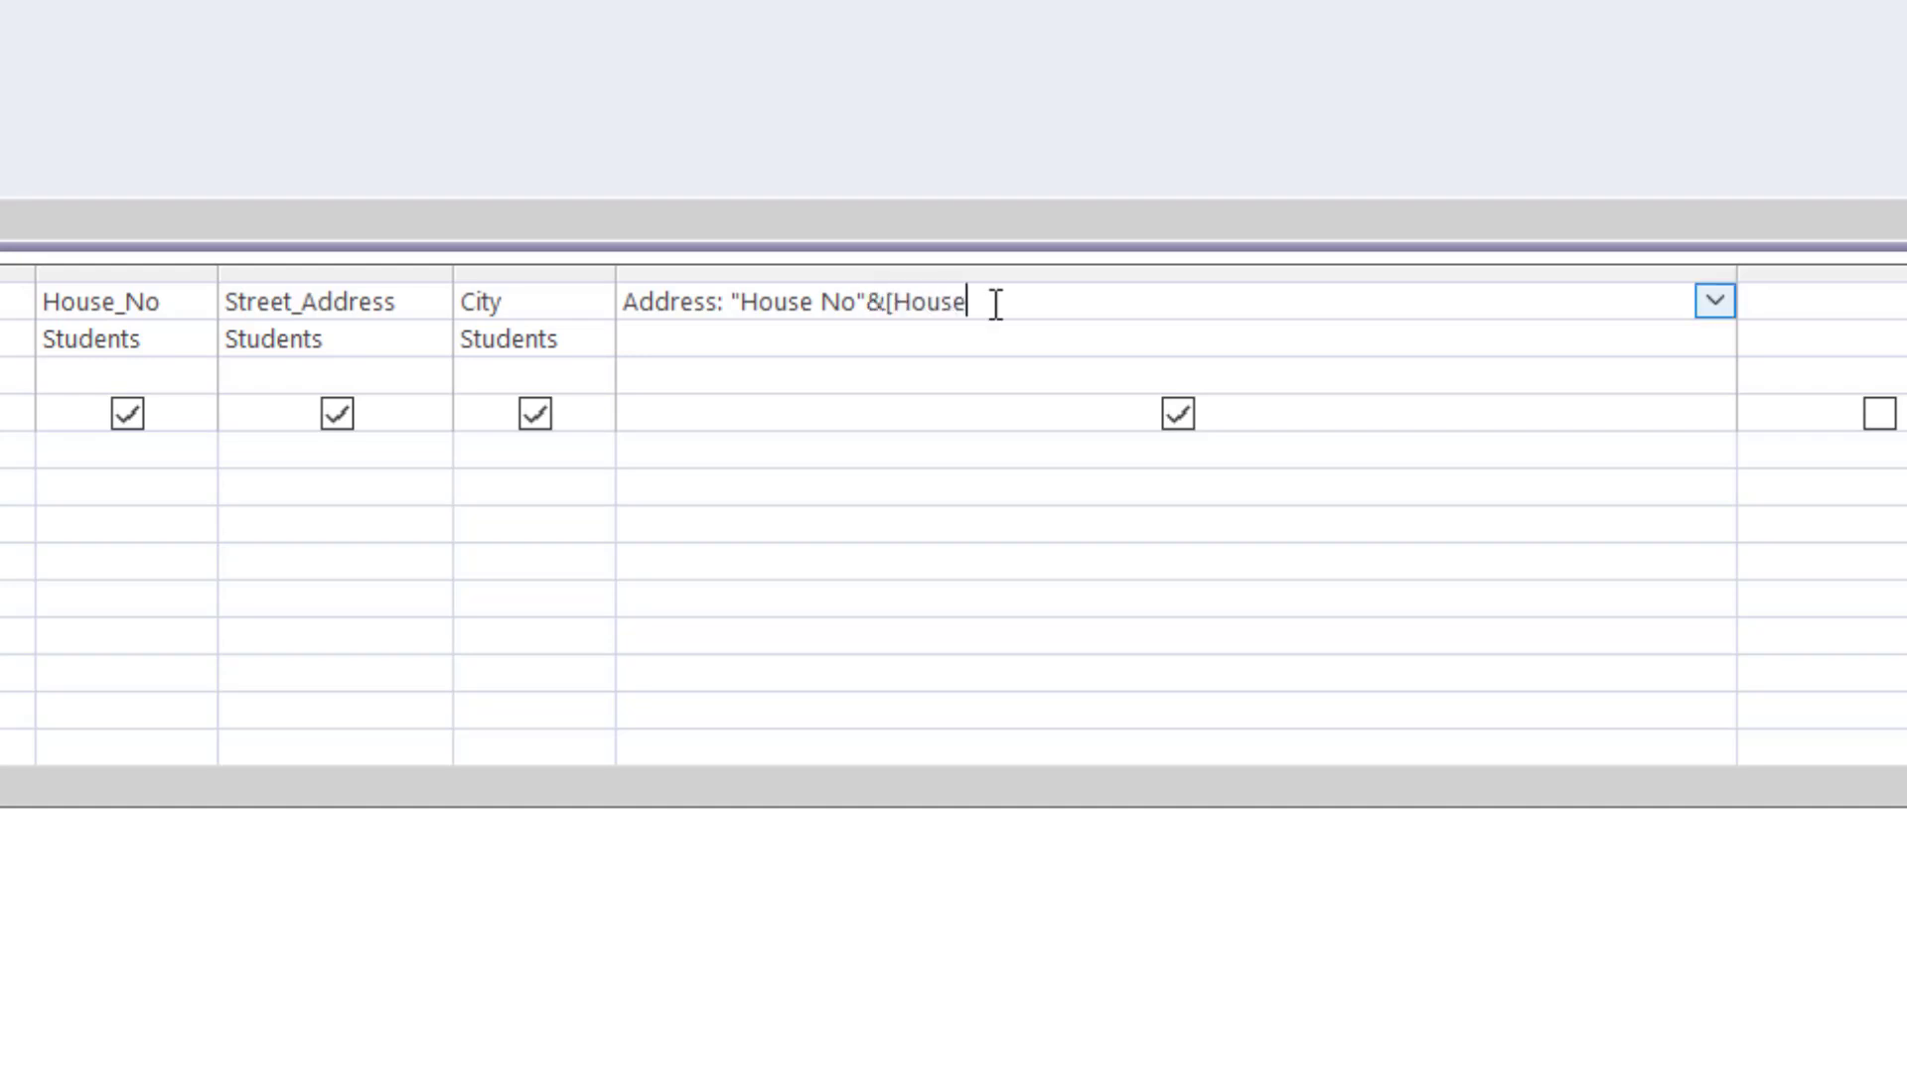
{"action": "type", "text": "_No]"}
Step: Insert a space after No inside the quoted "House No" text of the Address expression
{"action": "key", "text": "Left"}
{"action": "key", "text": "Left"}
{"action": "key", "text": "Left"}
{"action": "key", "text": "Left"}
{"action": "key", "text": "Left"}
{"action": "key", "text": "Left"}
{"action": "key", "text": "Left"}
{"action": "key", "text": "Left"}
{"action": "key", "text": "Left"}
{"action": "key", "text": "Left"}
{"action": "key", "text": "Left"}
{"action": "key", "text": "Right"}
{"action": "key", "text": "Right"}
{"action": "key", "text": "Right"}
{"action": "key", "text": "Right"}
{"action": "key", "text": "Right"}
{"action": "key", "text": "Right"}
{"action": "key", "text": "Right"}
{"action": "key", "text": "Right"}
{"action": "key", "text": "Right"}
{"action": "key", "text": "Right"}
{"action": "key", "text": "Right"}
Step: Extend the Address expression with &" "&[Street_Address after the House_No field
{"action": "type", "text": "&"}
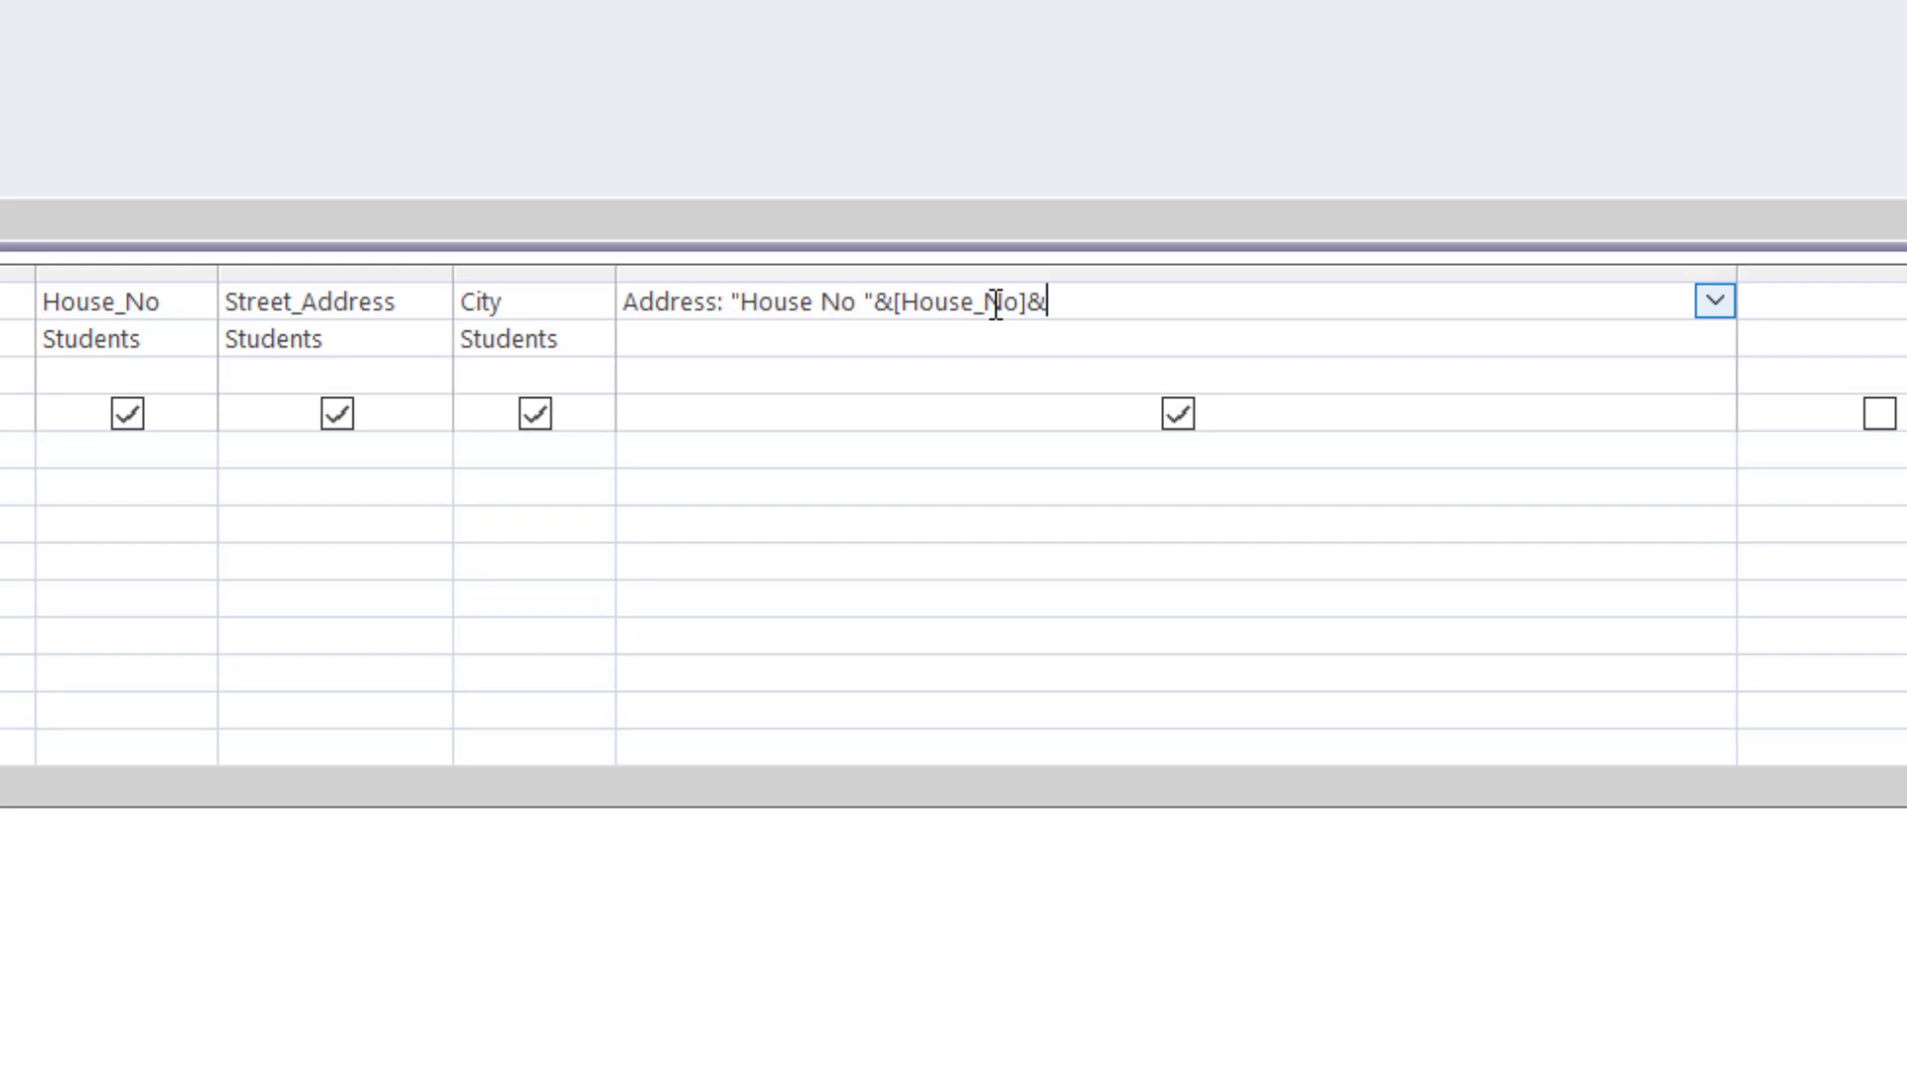
{"action": "type", "text": "\"\""}
{"action": "key", "text": "End"}
{"action": "type", "text": "&["}
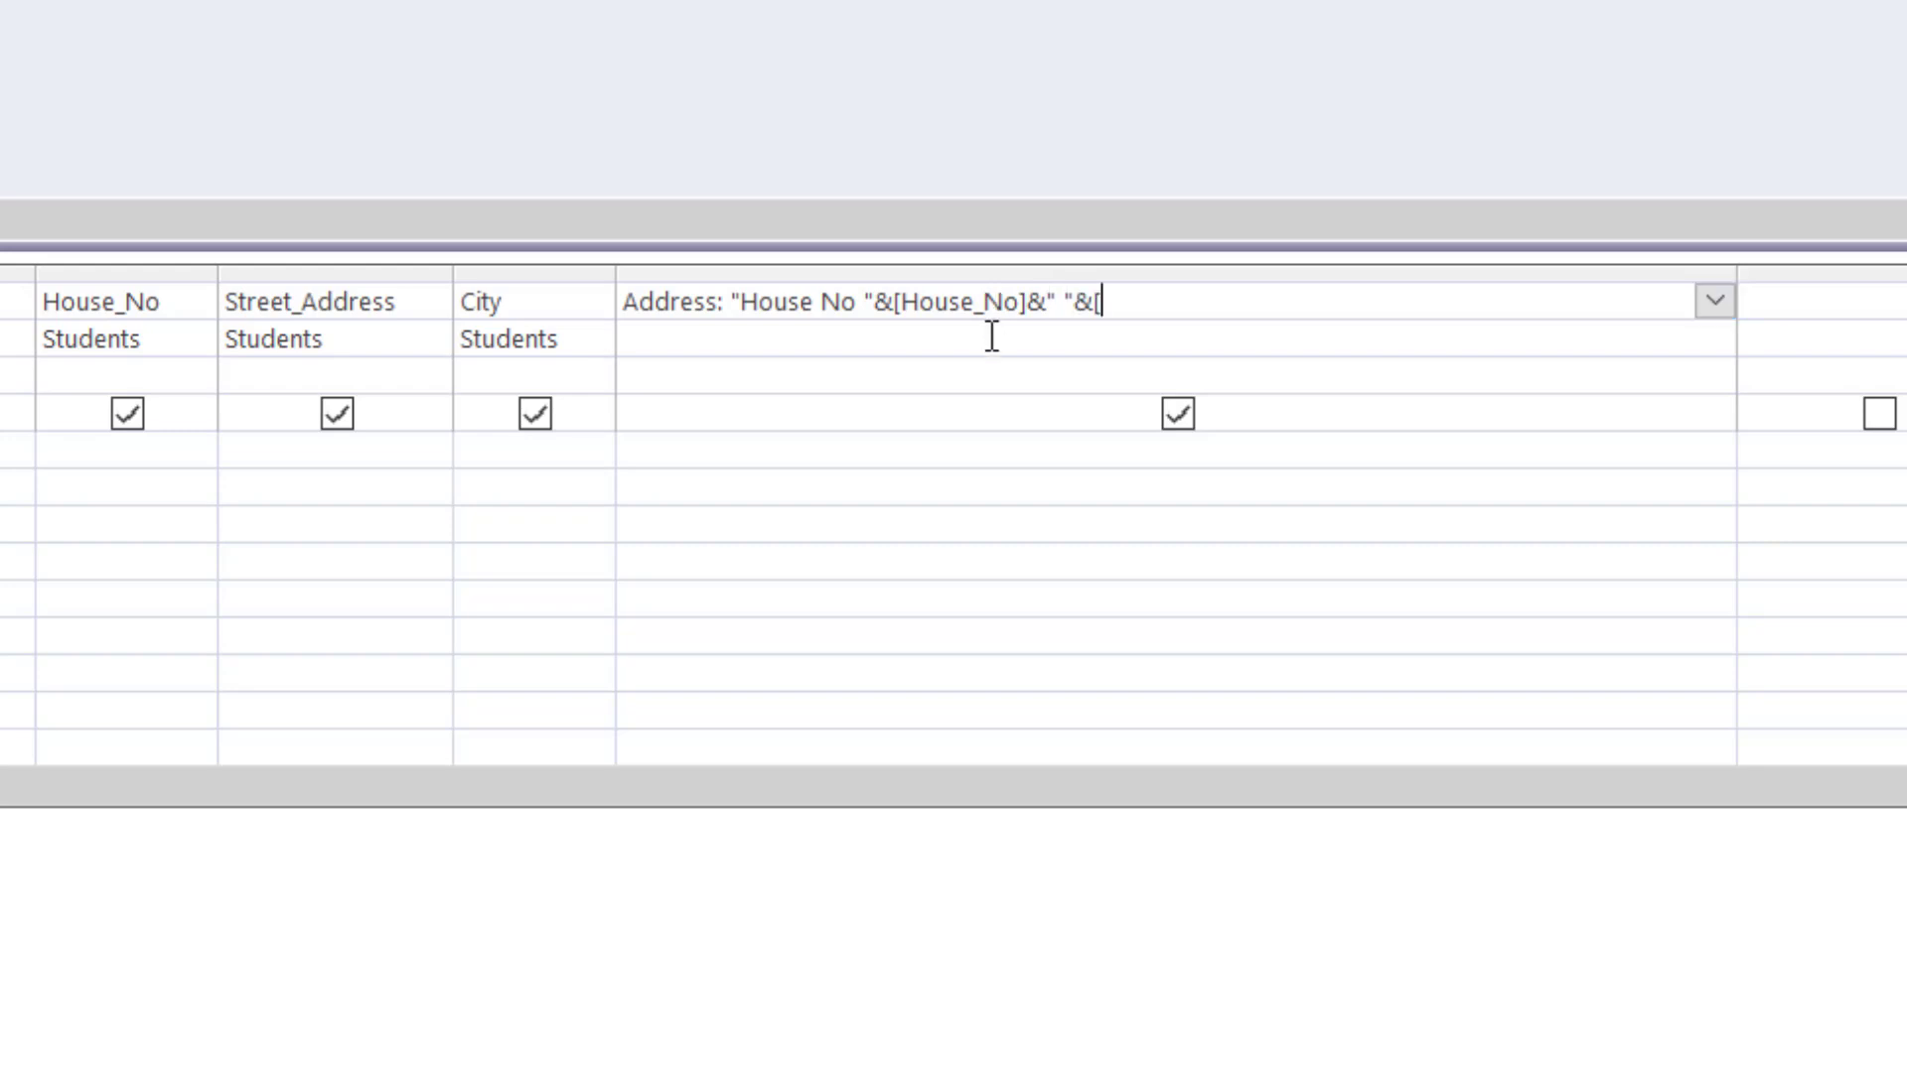
{"action": "type", "text": "Street_Address"}
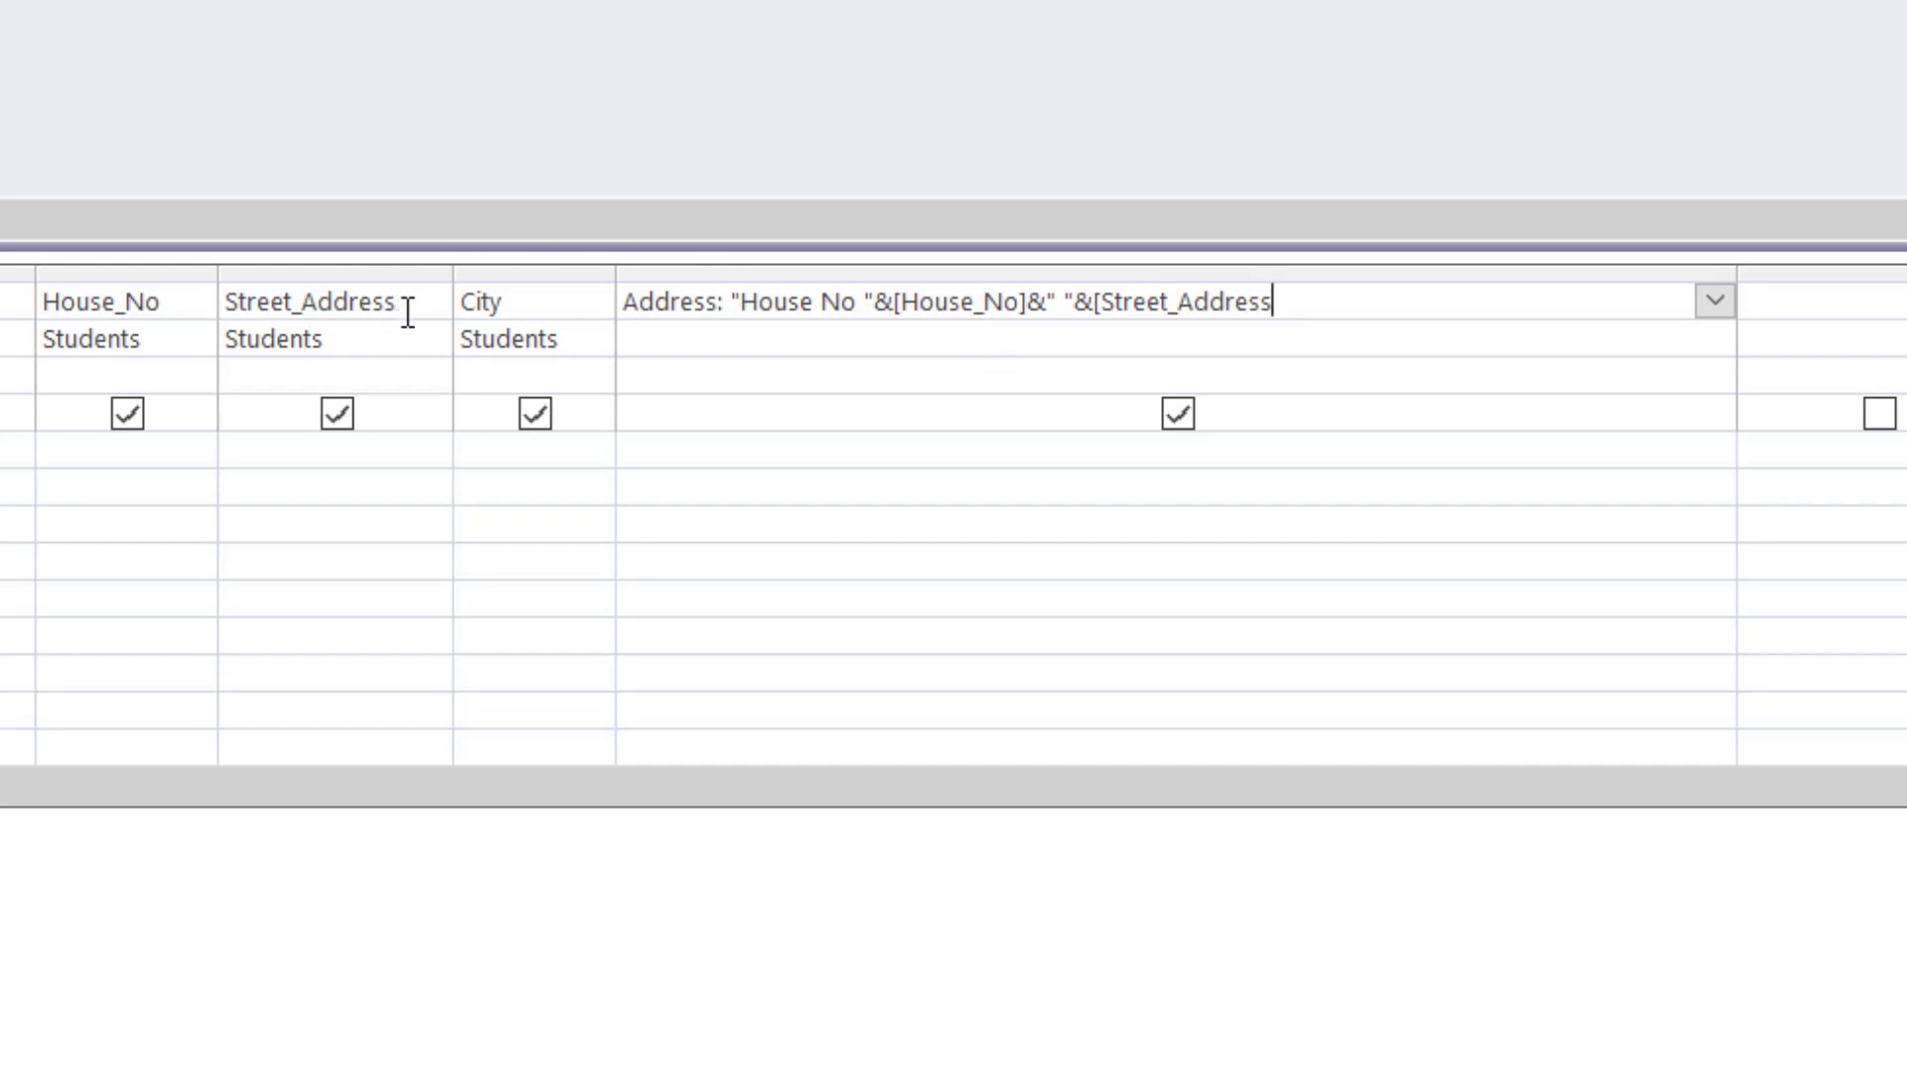
Step: Close the Street_Address bracket and append &", "&[City] to the Address expression
{"action": "type", "text": "]&\"\""}
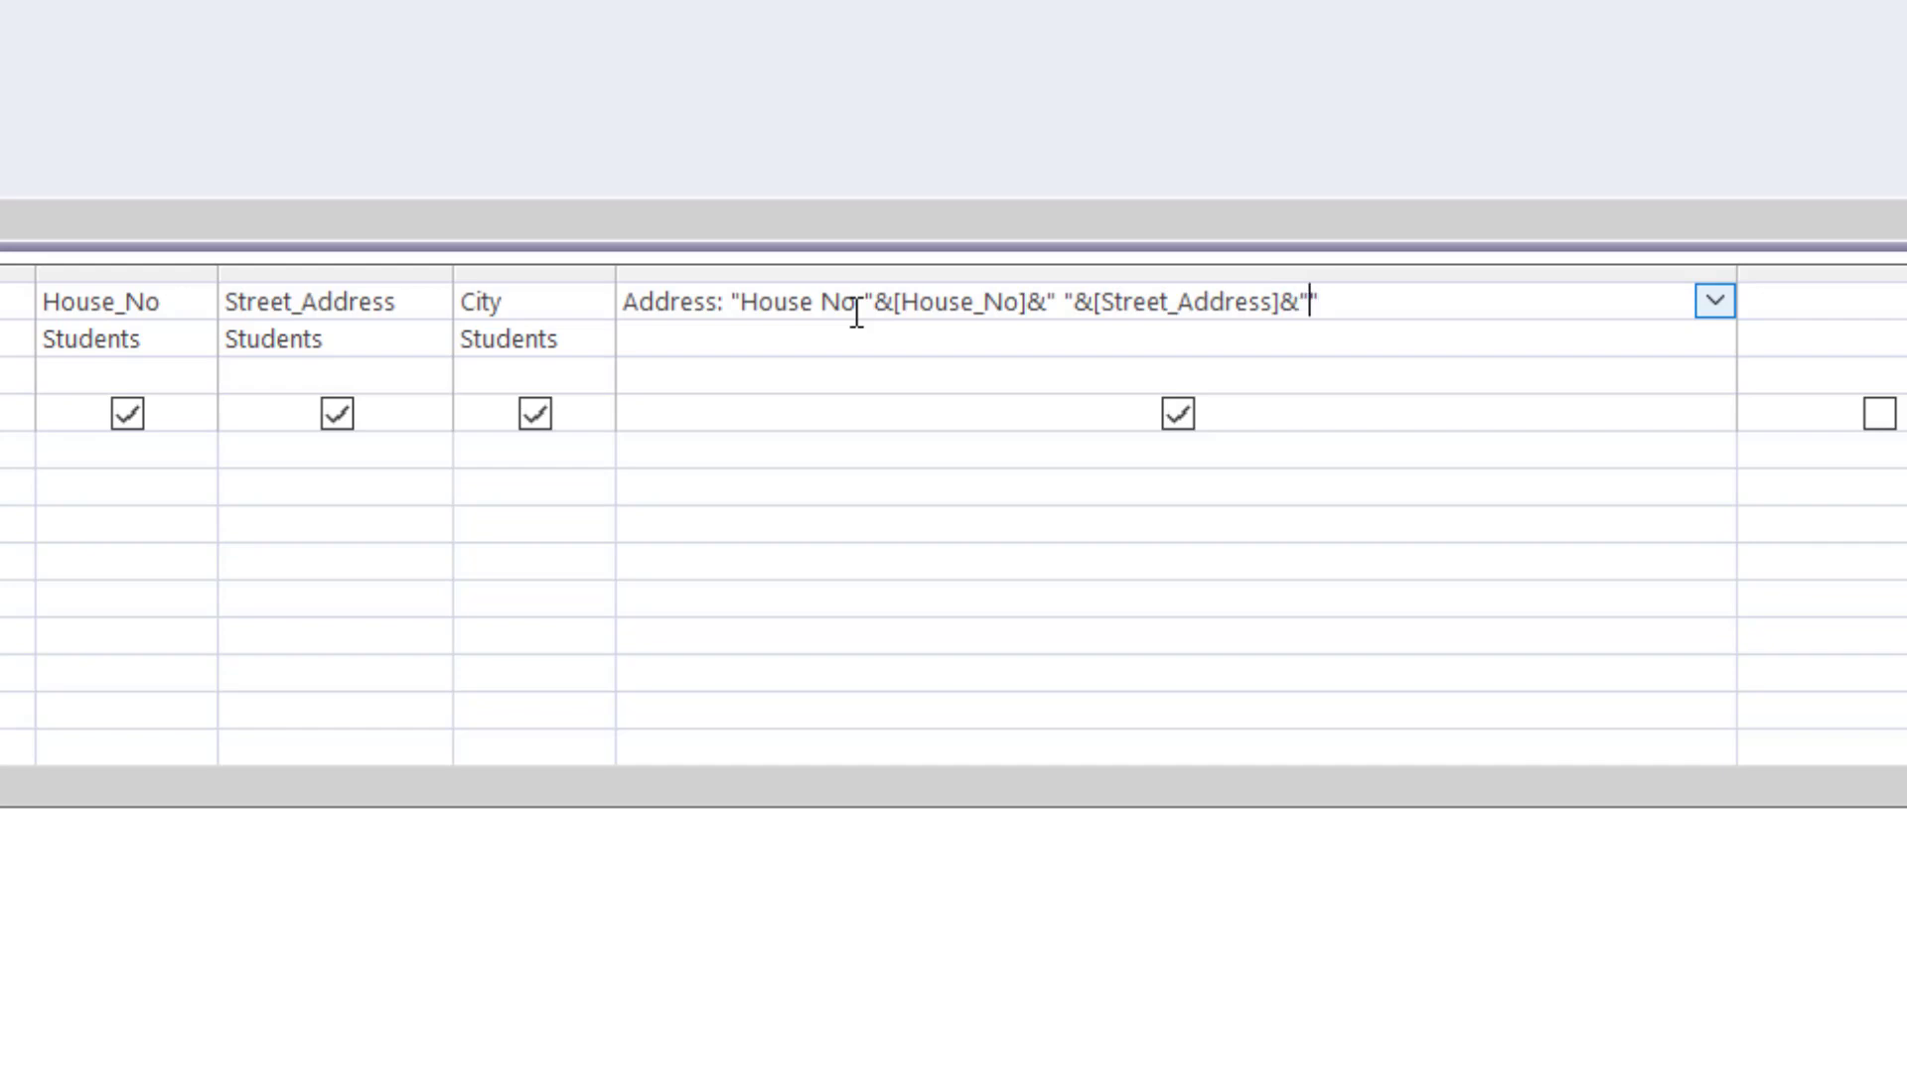
{"action": "type", "text": ","}
{"action": "key", "text": "Right"}
{"action": "type", "text": "[City]"}
{"action": "key", "text": "Left"}
{"action": "key", "text": "Left"}
{"action": "key", "text": "Left"}
{"action": "key", "text": "Left"}
{"action": "key", "text": "Left"}
{"action": "key", "text": "Left"}
{"action": "type", "text": "&"}
Step: Change the separator between House_No and Street_Address in the Address expression to ", " and show the query results
{"action": "left_click", "coordinate": [856, 314]}
{"action": "left_click", "coordinate": [1057, 302]}
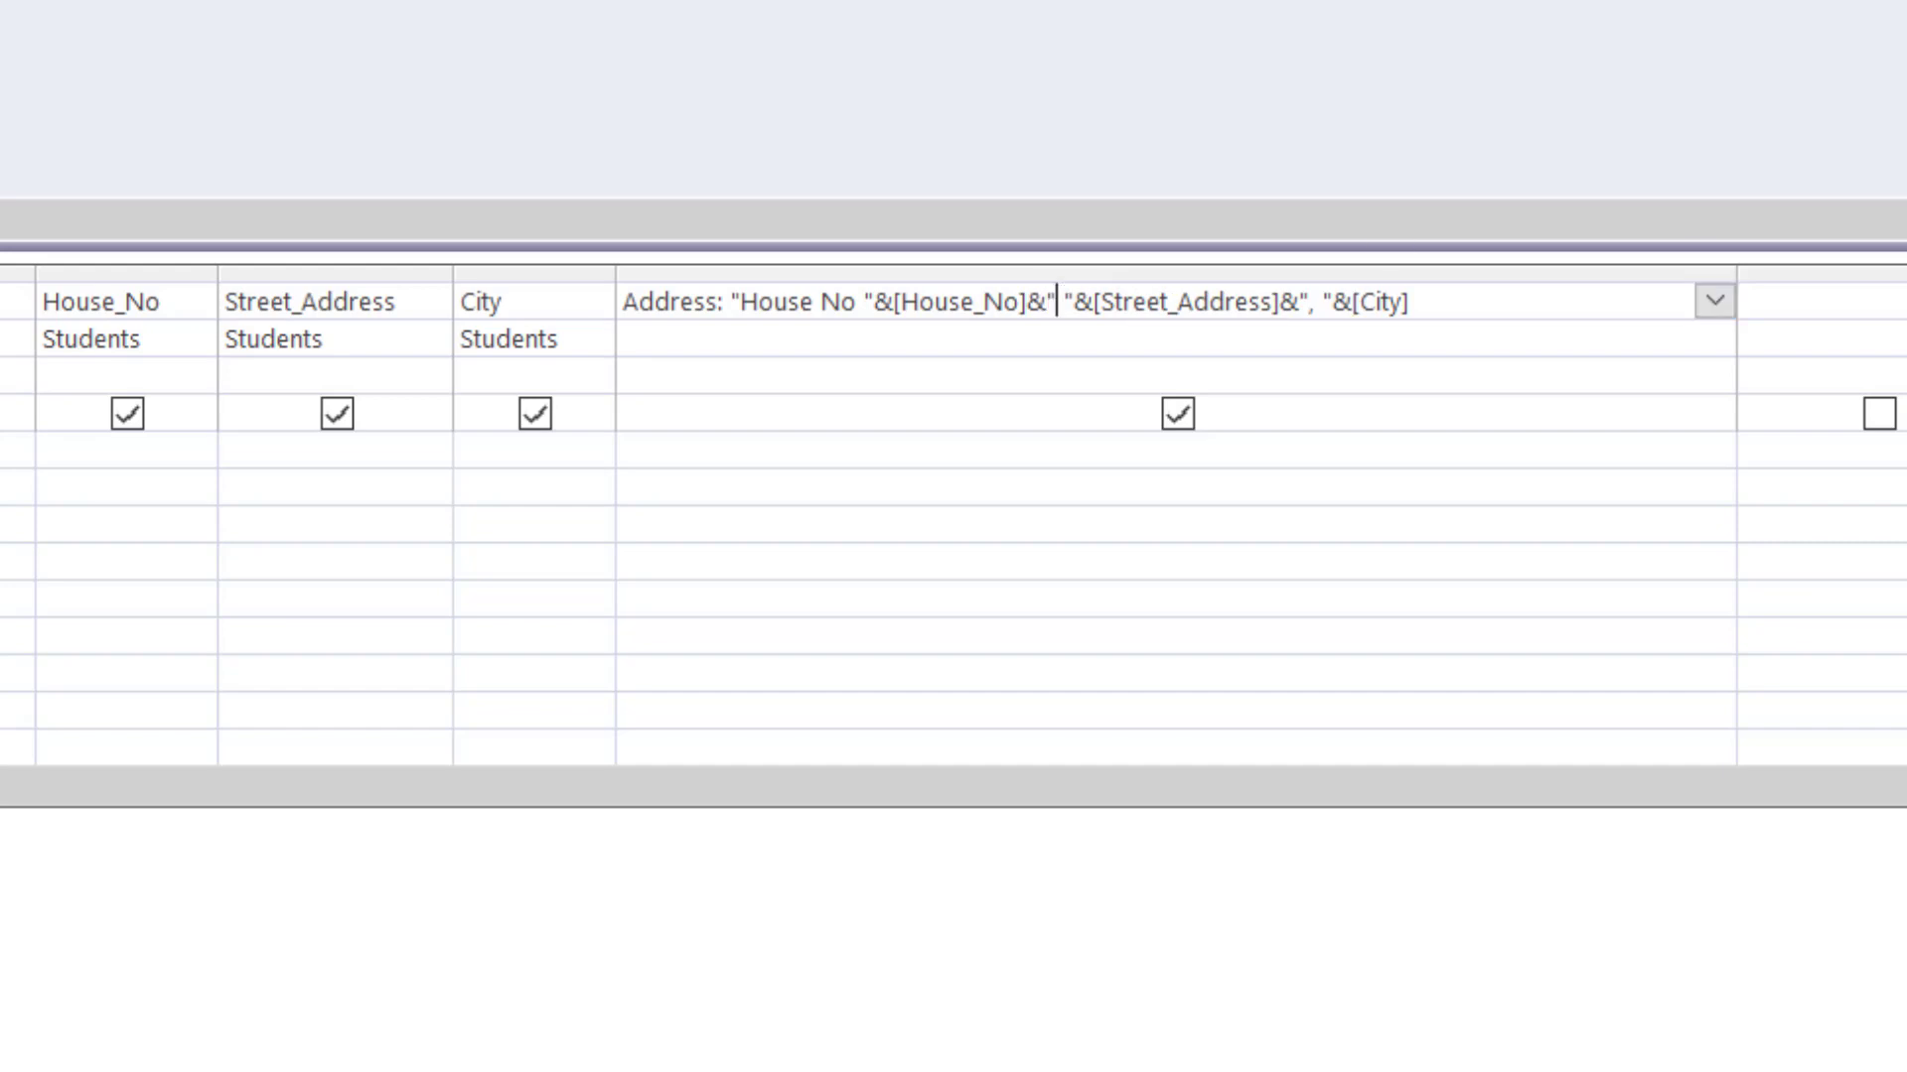
{"action": "type", "text": ","}
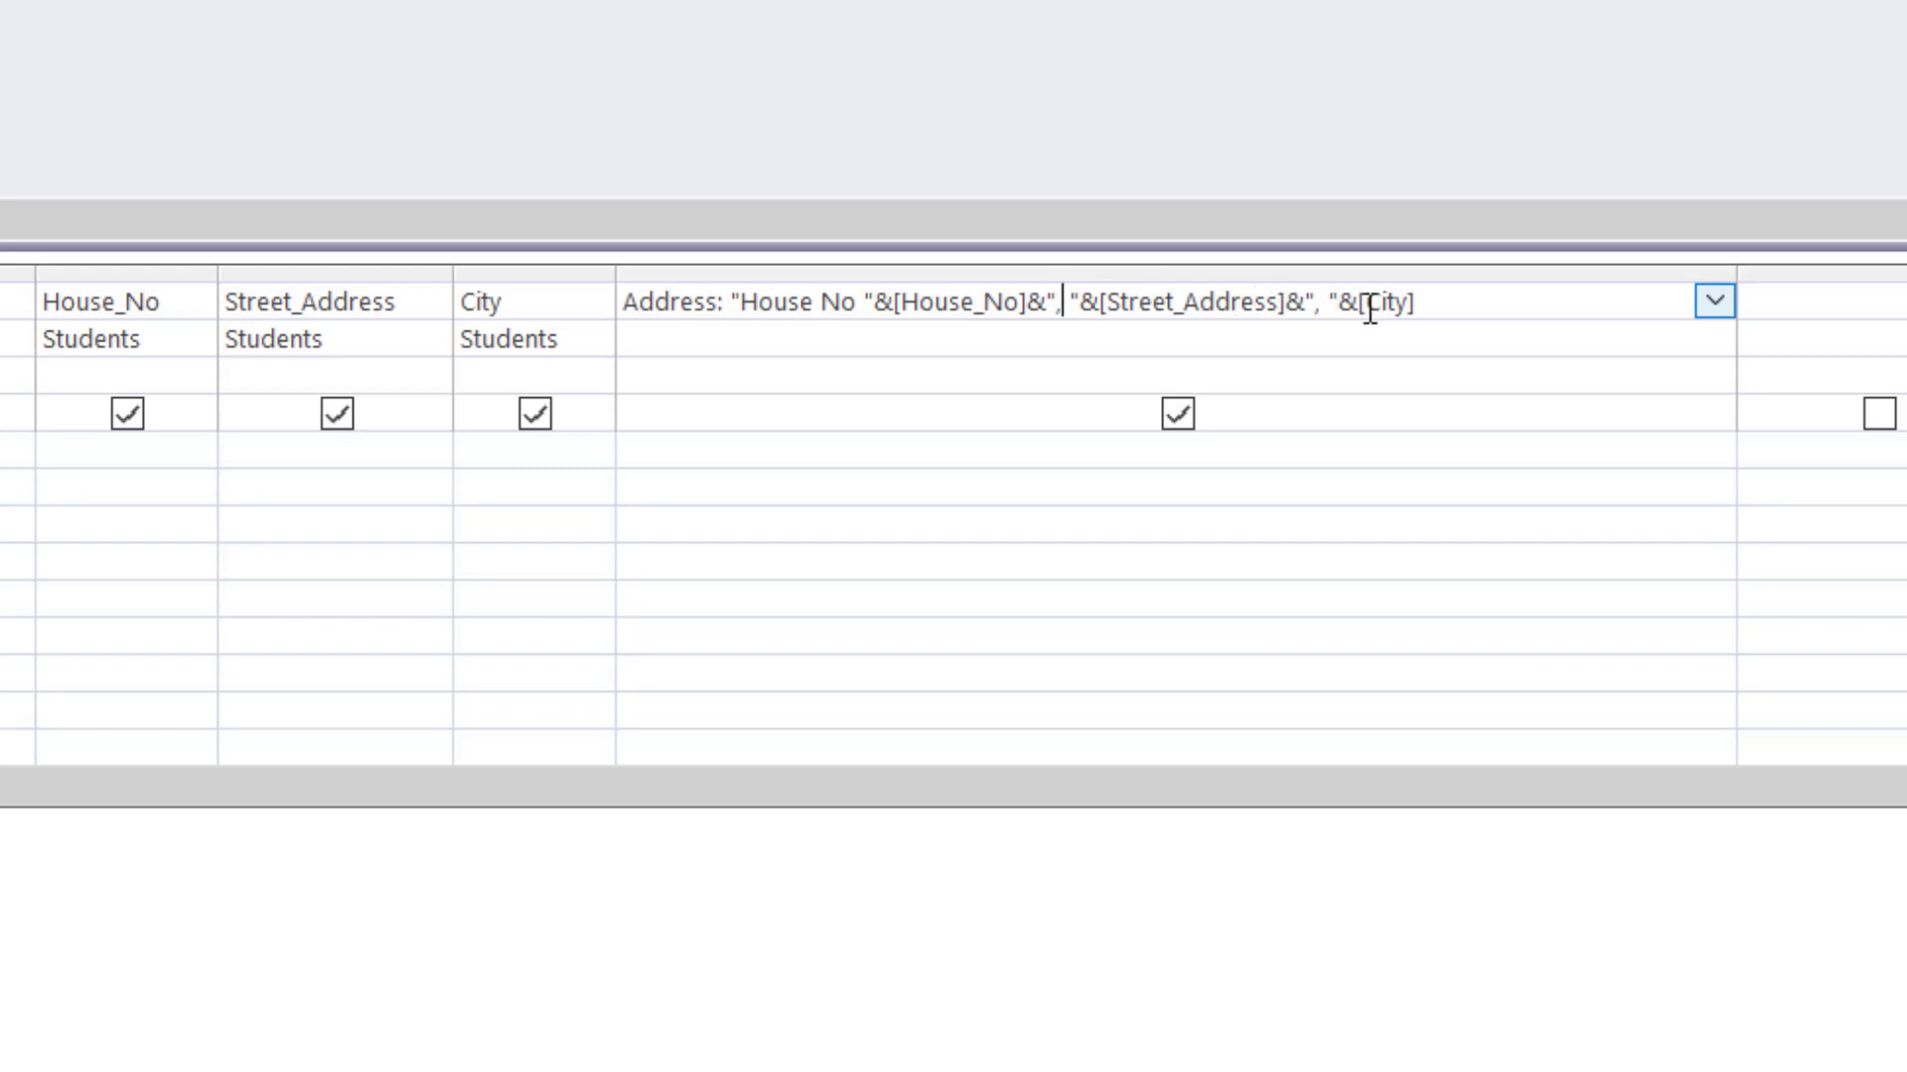
{"action": "left_click", "coordinate": [779, 374]}
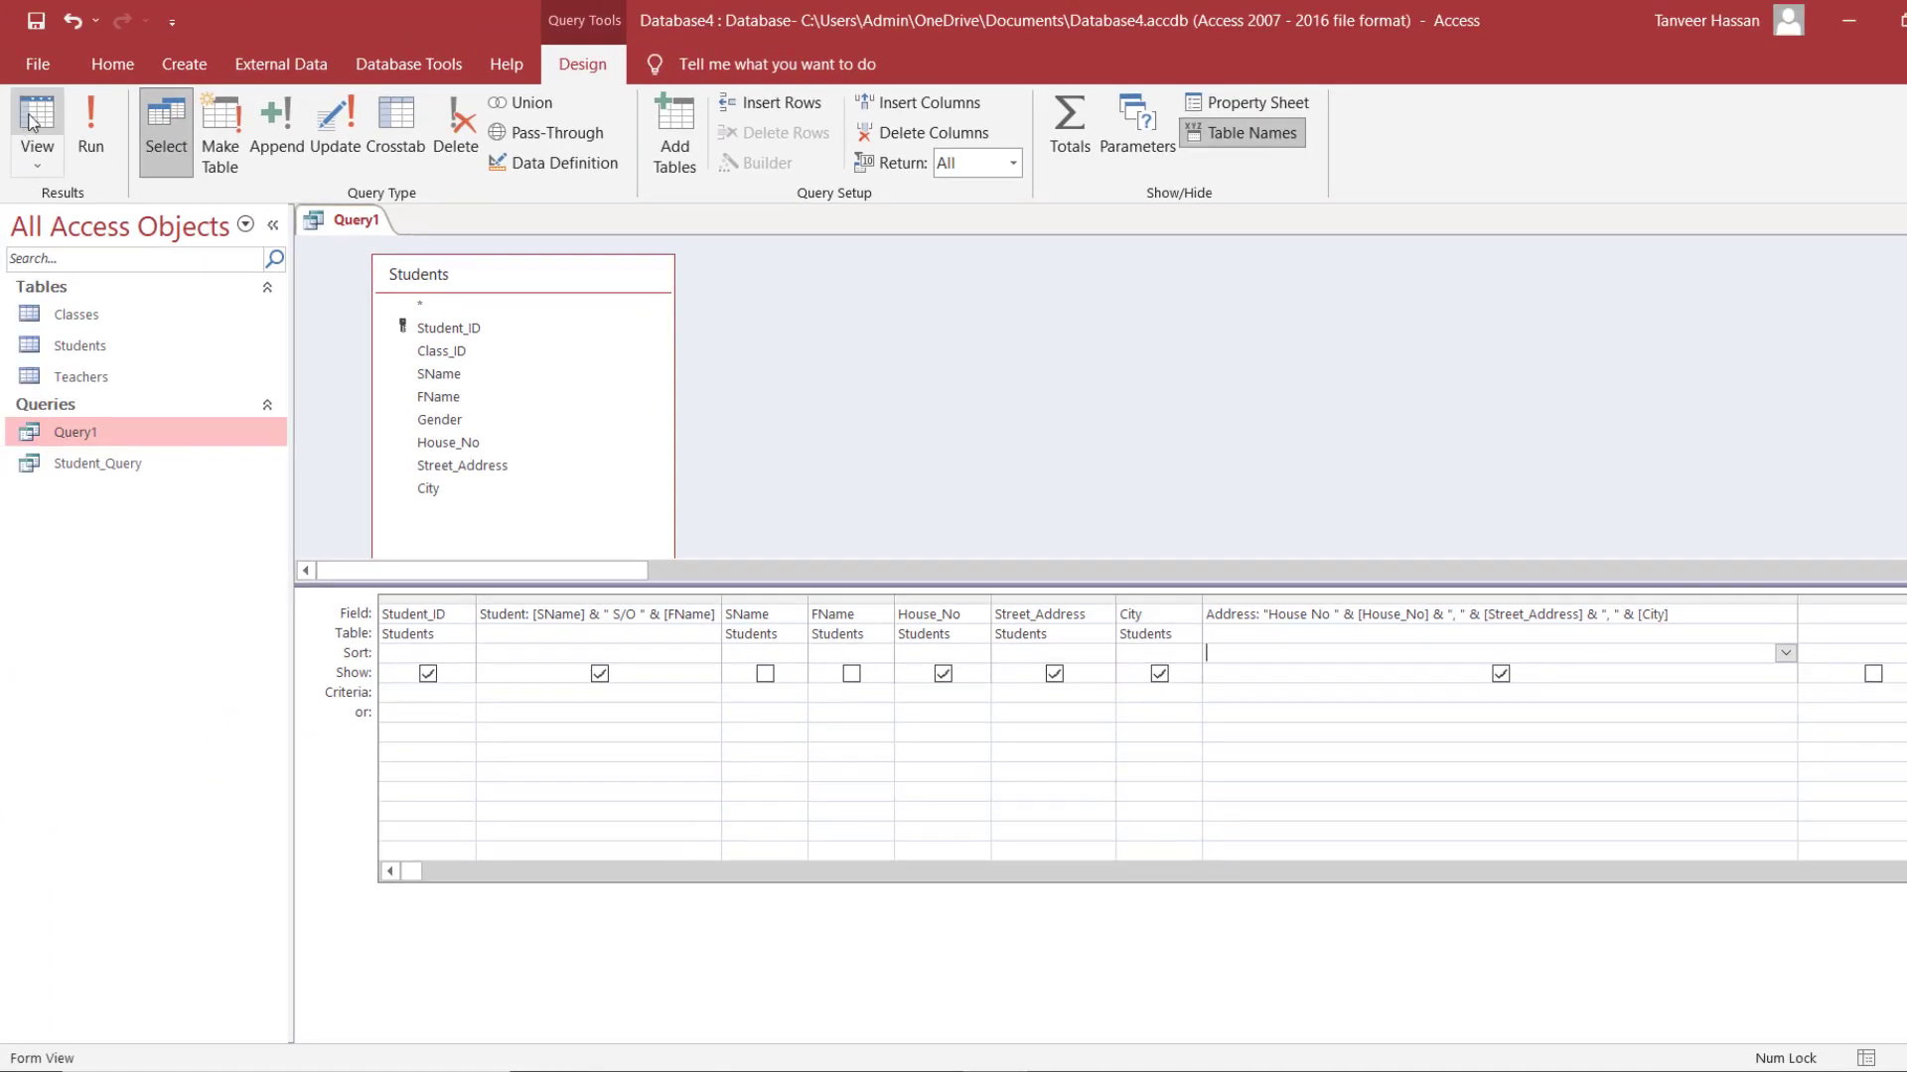
{"action": "left_click", "coordinate": [33, 121]}
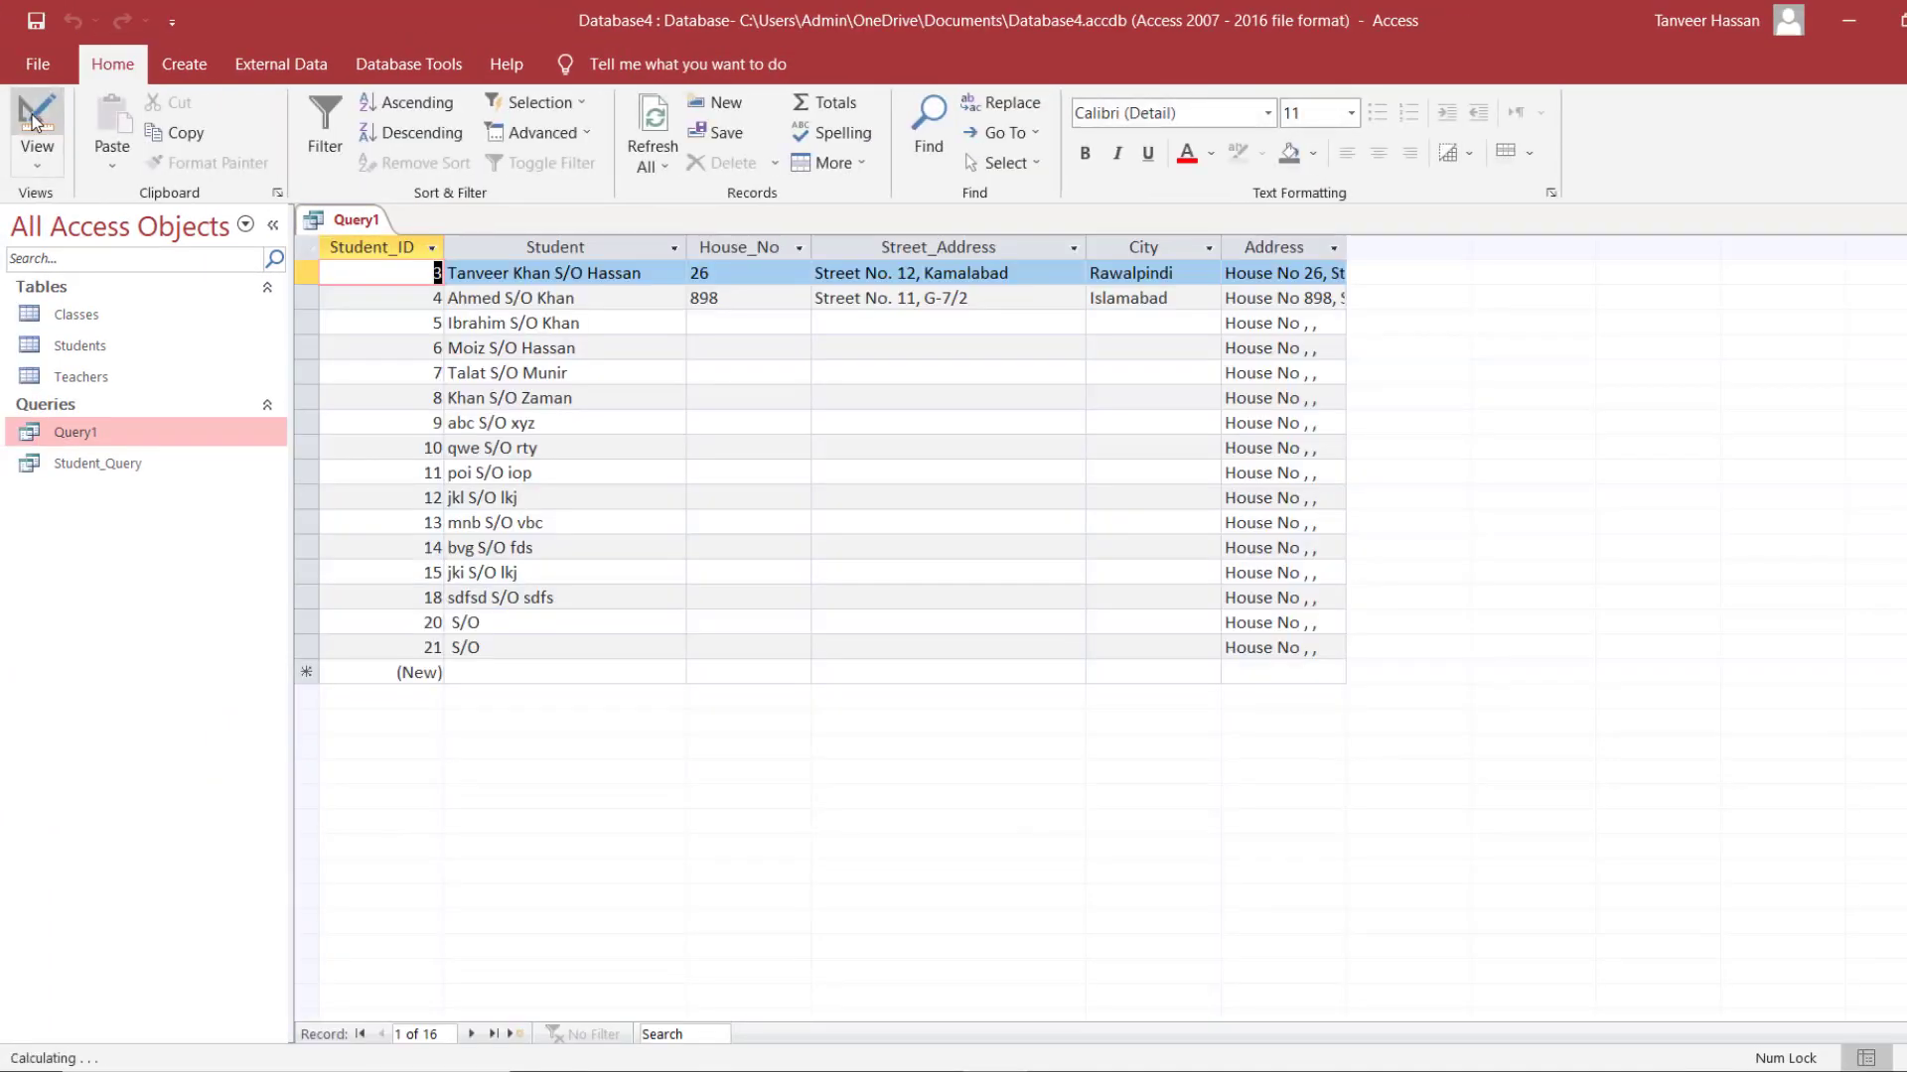
Step: Fit the Address column to its contents, and exclude House_No, Street_Address and City from the displayed query results
{"action": "double_click", "coordinate": [1347, 241]}
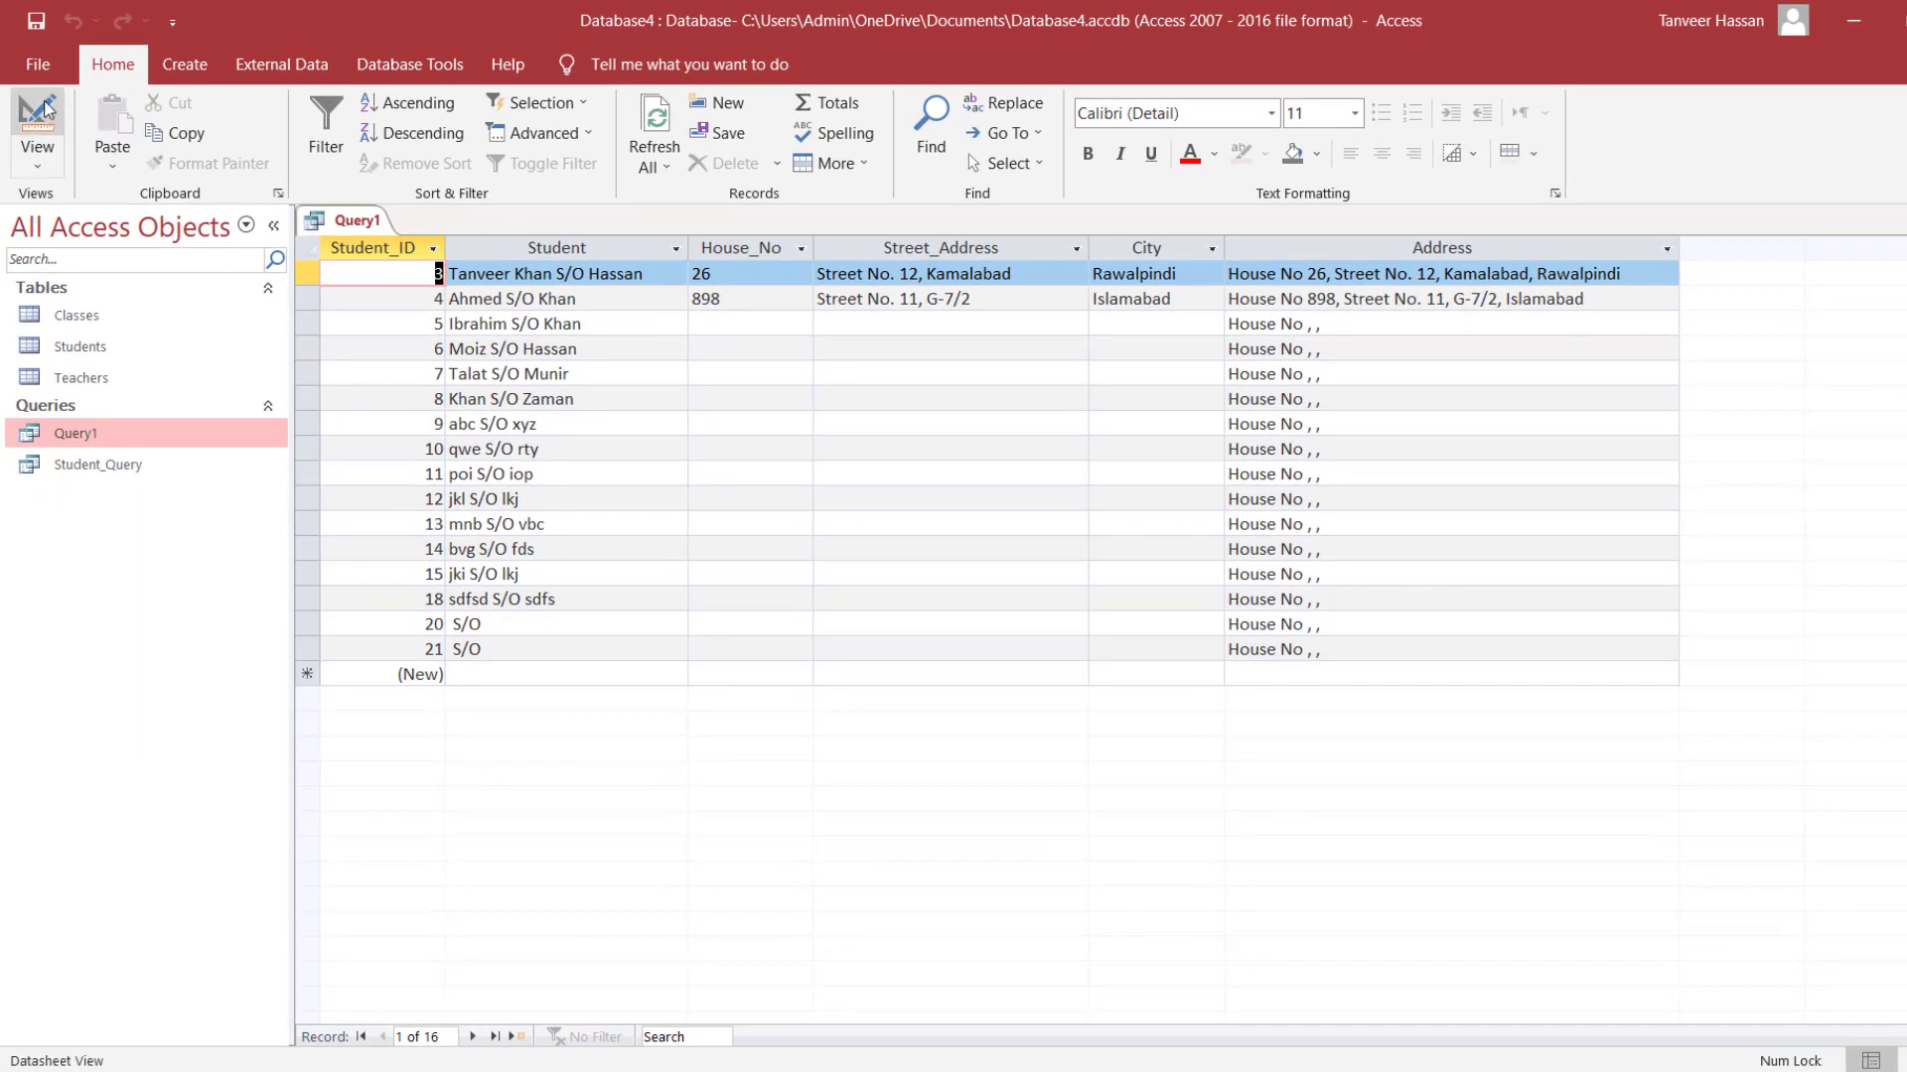
{"action": "left_click", "coordinate": [37, 134]}
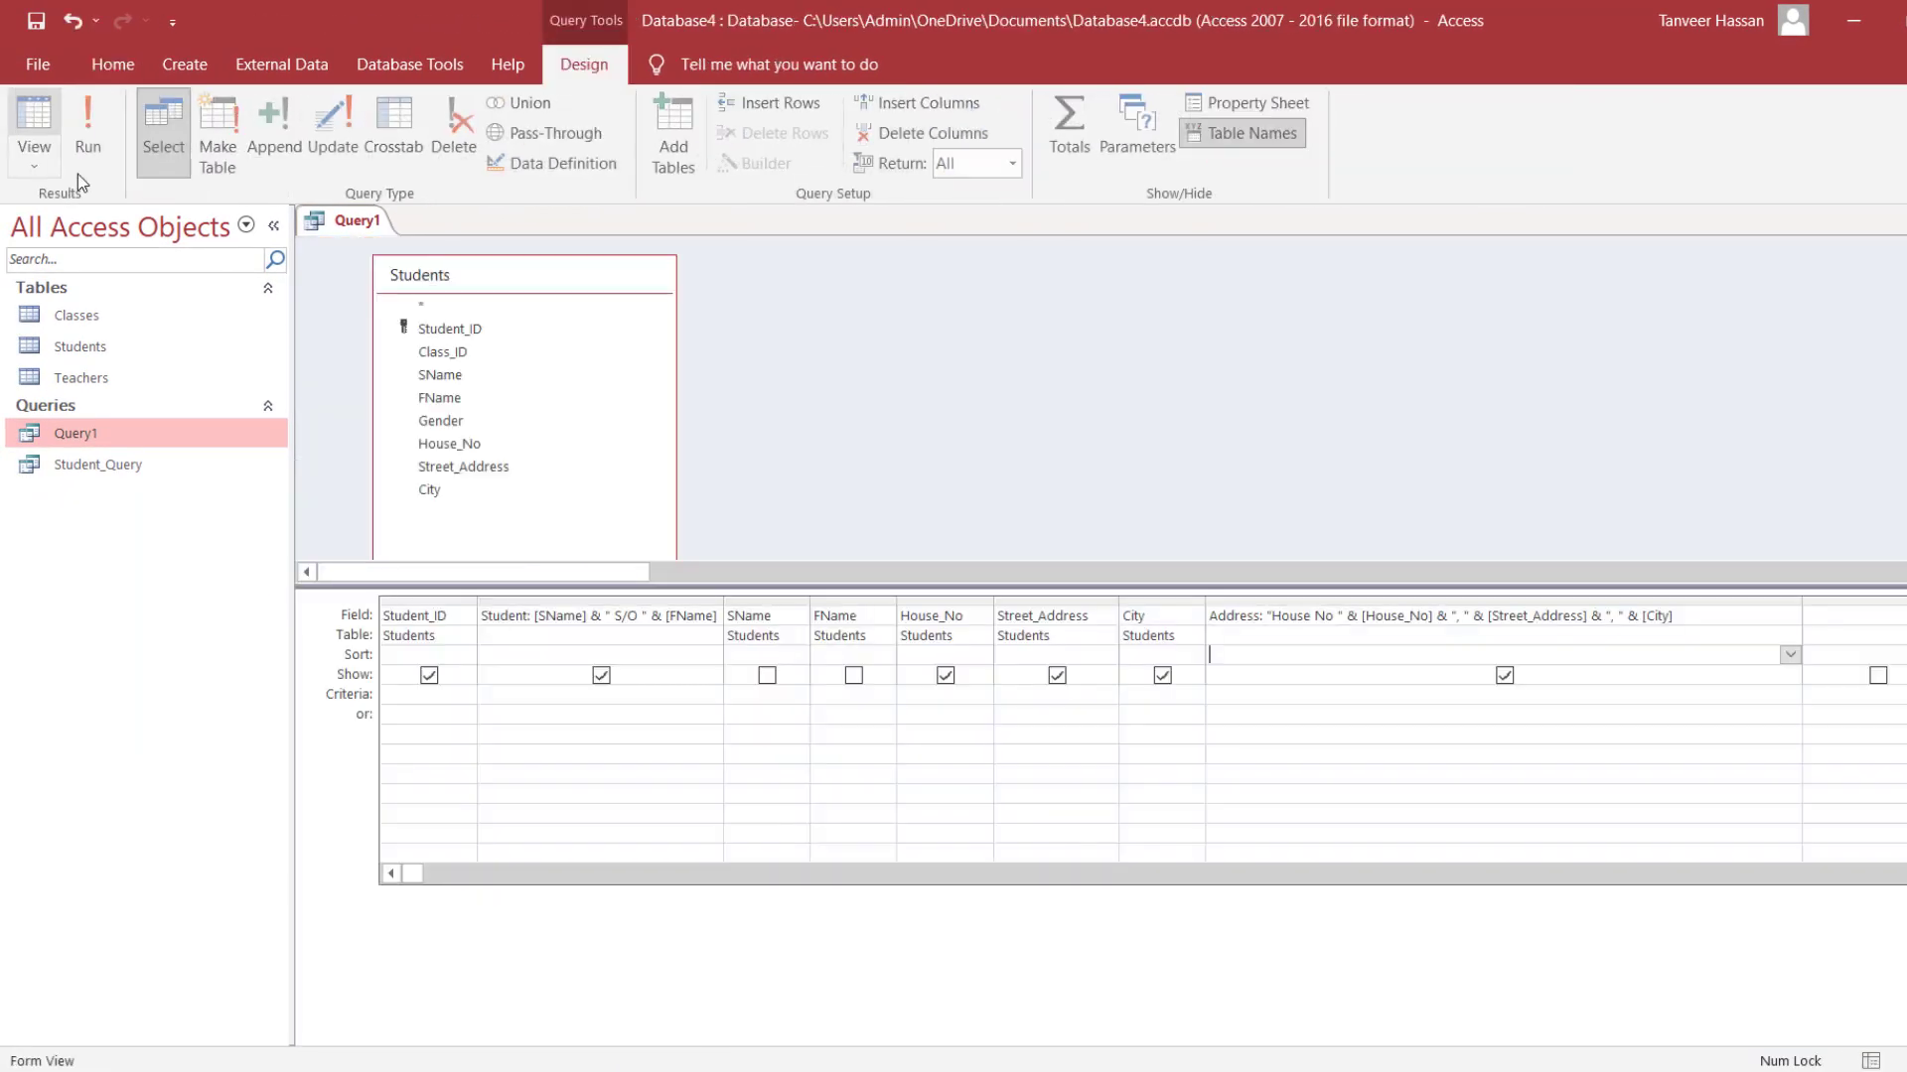
{"action": "left_click", "coordinate": [945, 676]}
{"action": "left_click", "coordinate": [1057, 676]}
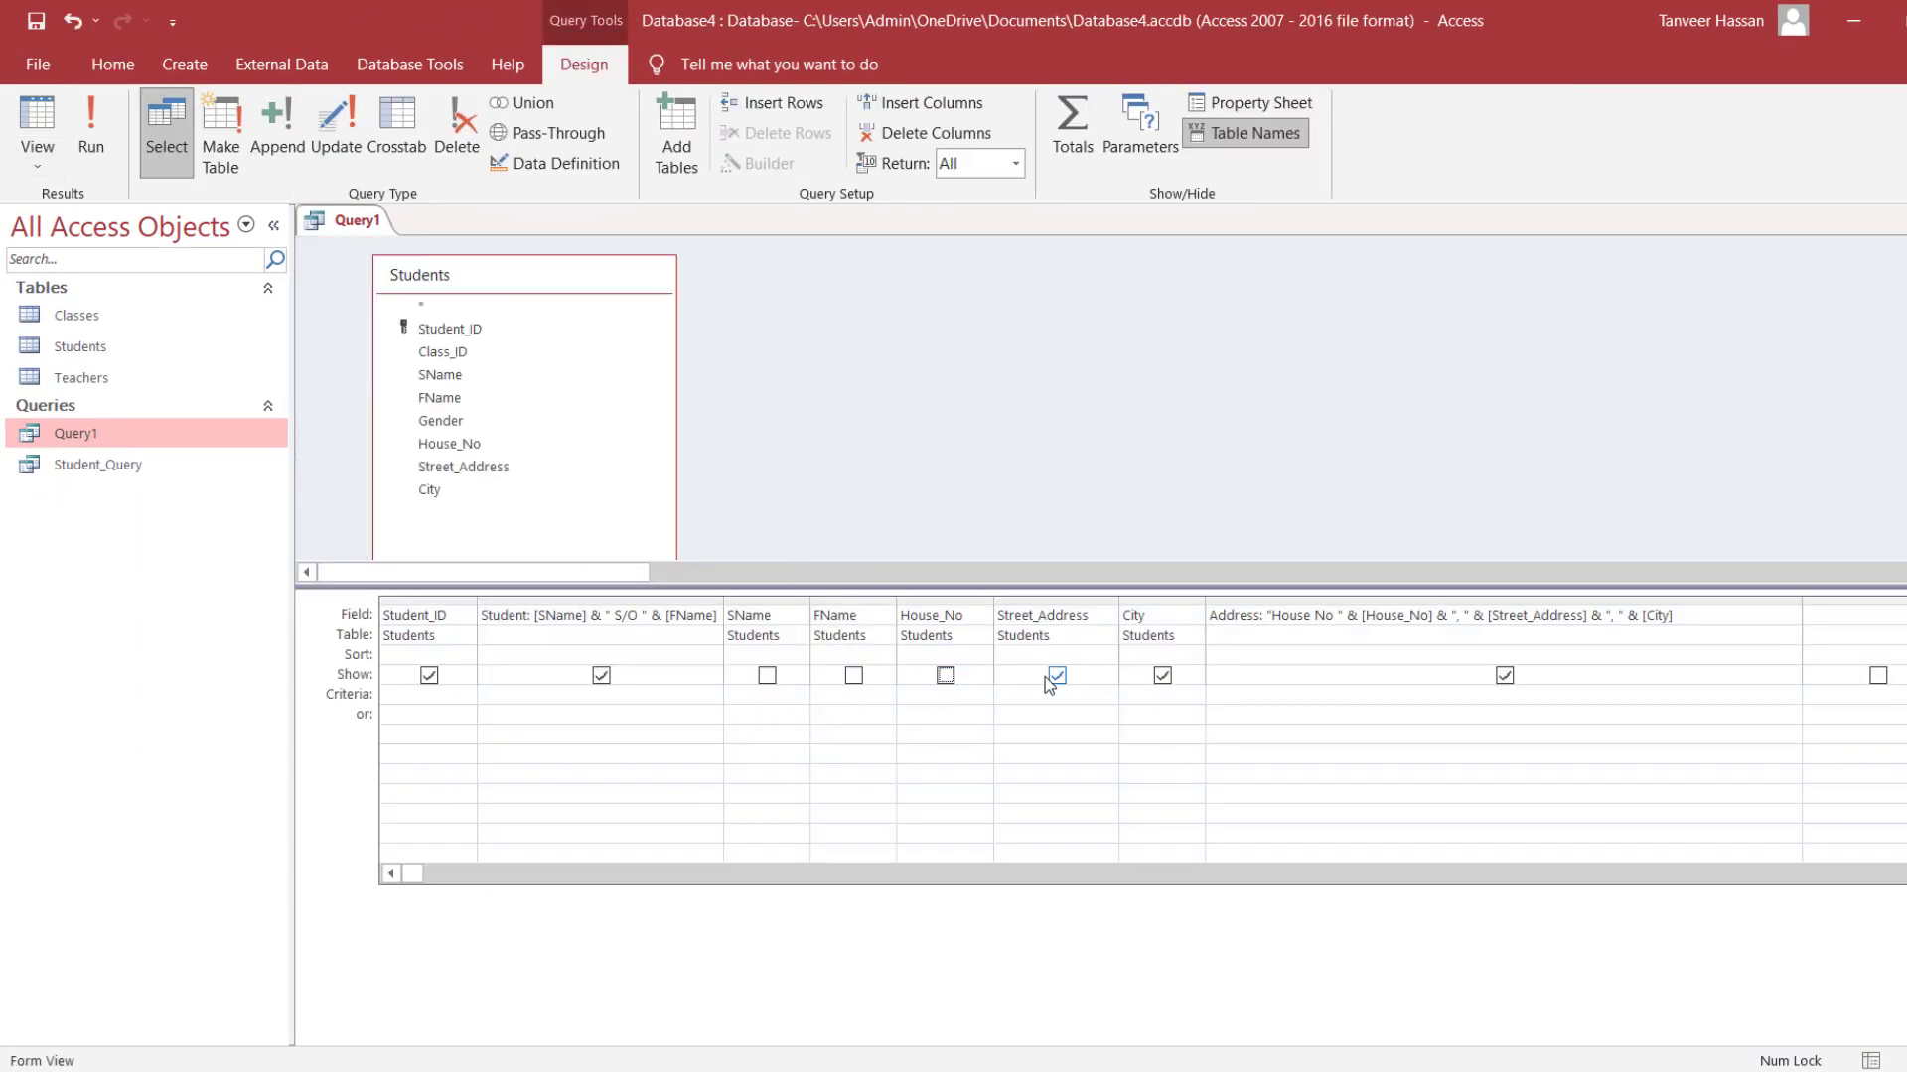
{"action": "left_click", "coordinate": [1162, 678]}
{"action": "left_click", "coordinate": [37, 124]}
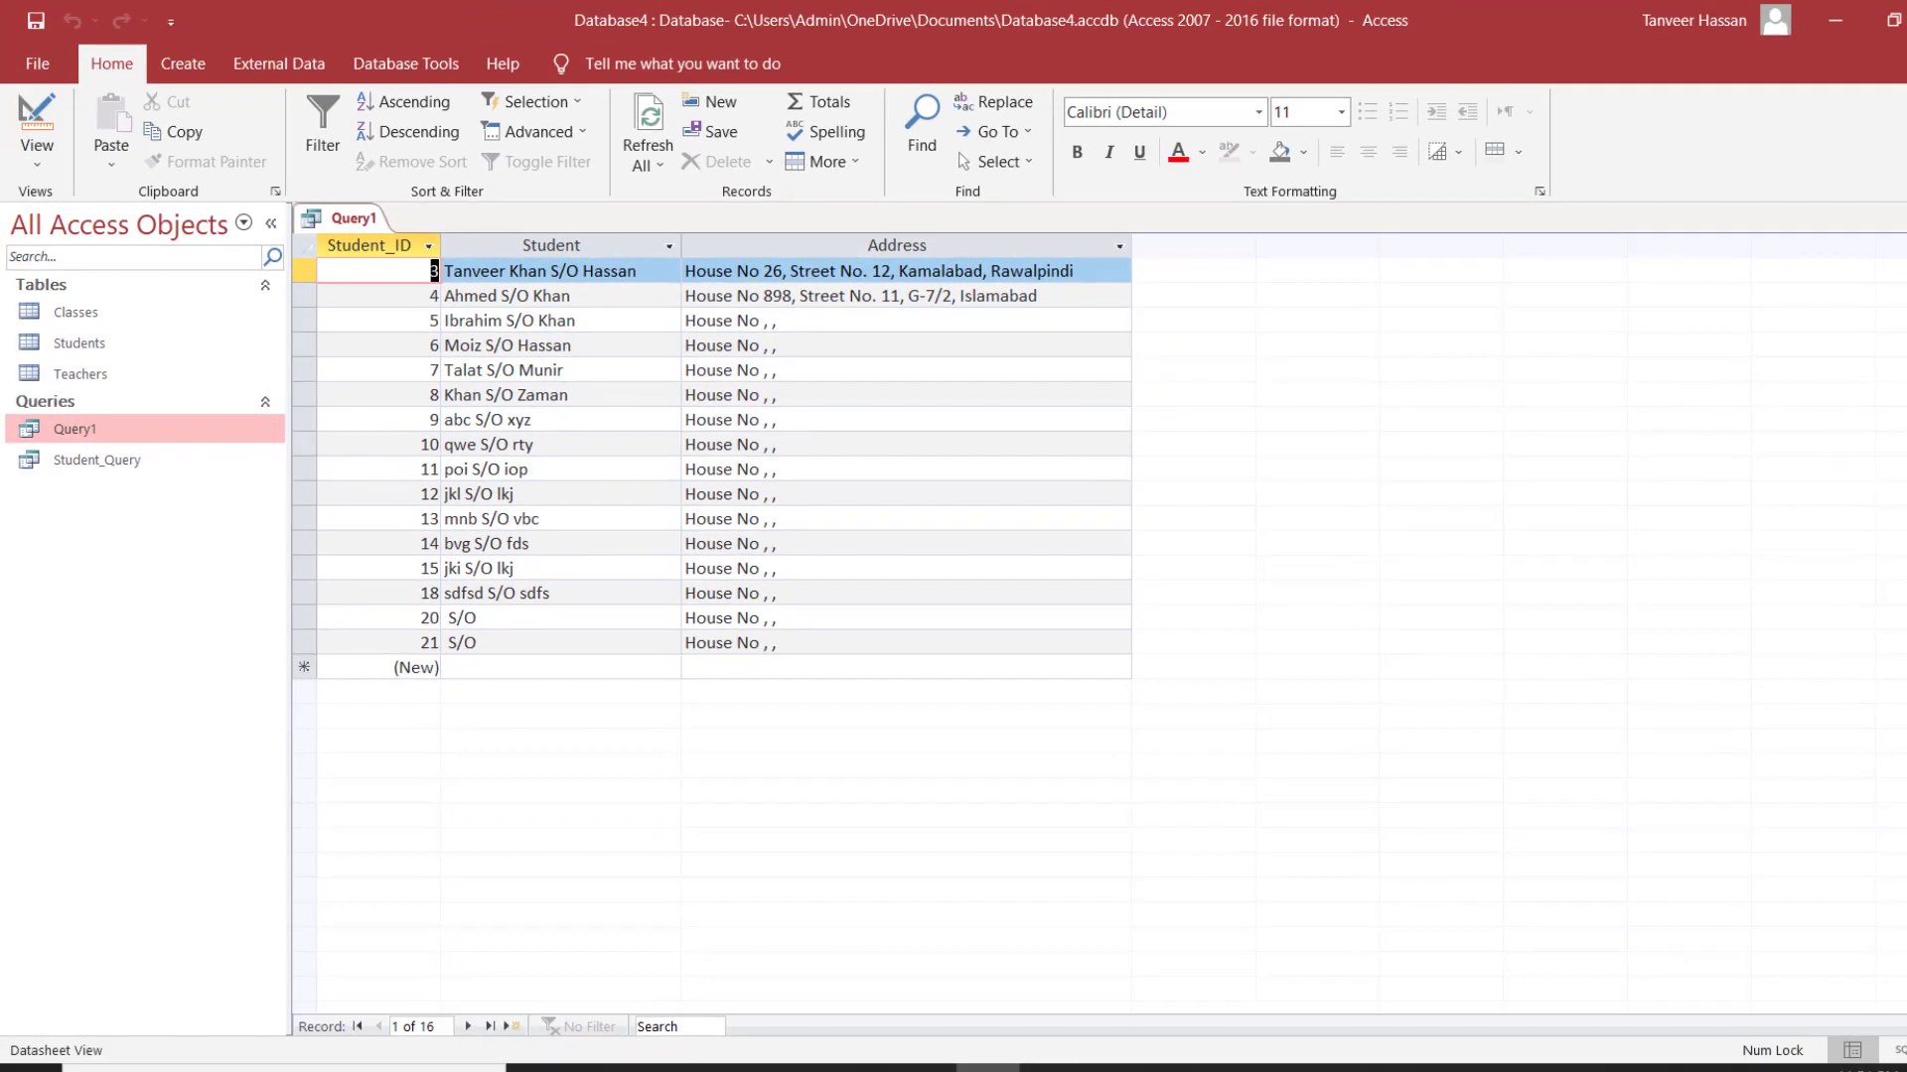
Step: Close Query1 and save its design changes
{"action": "left_click", "coordinate": [1900, 218]}
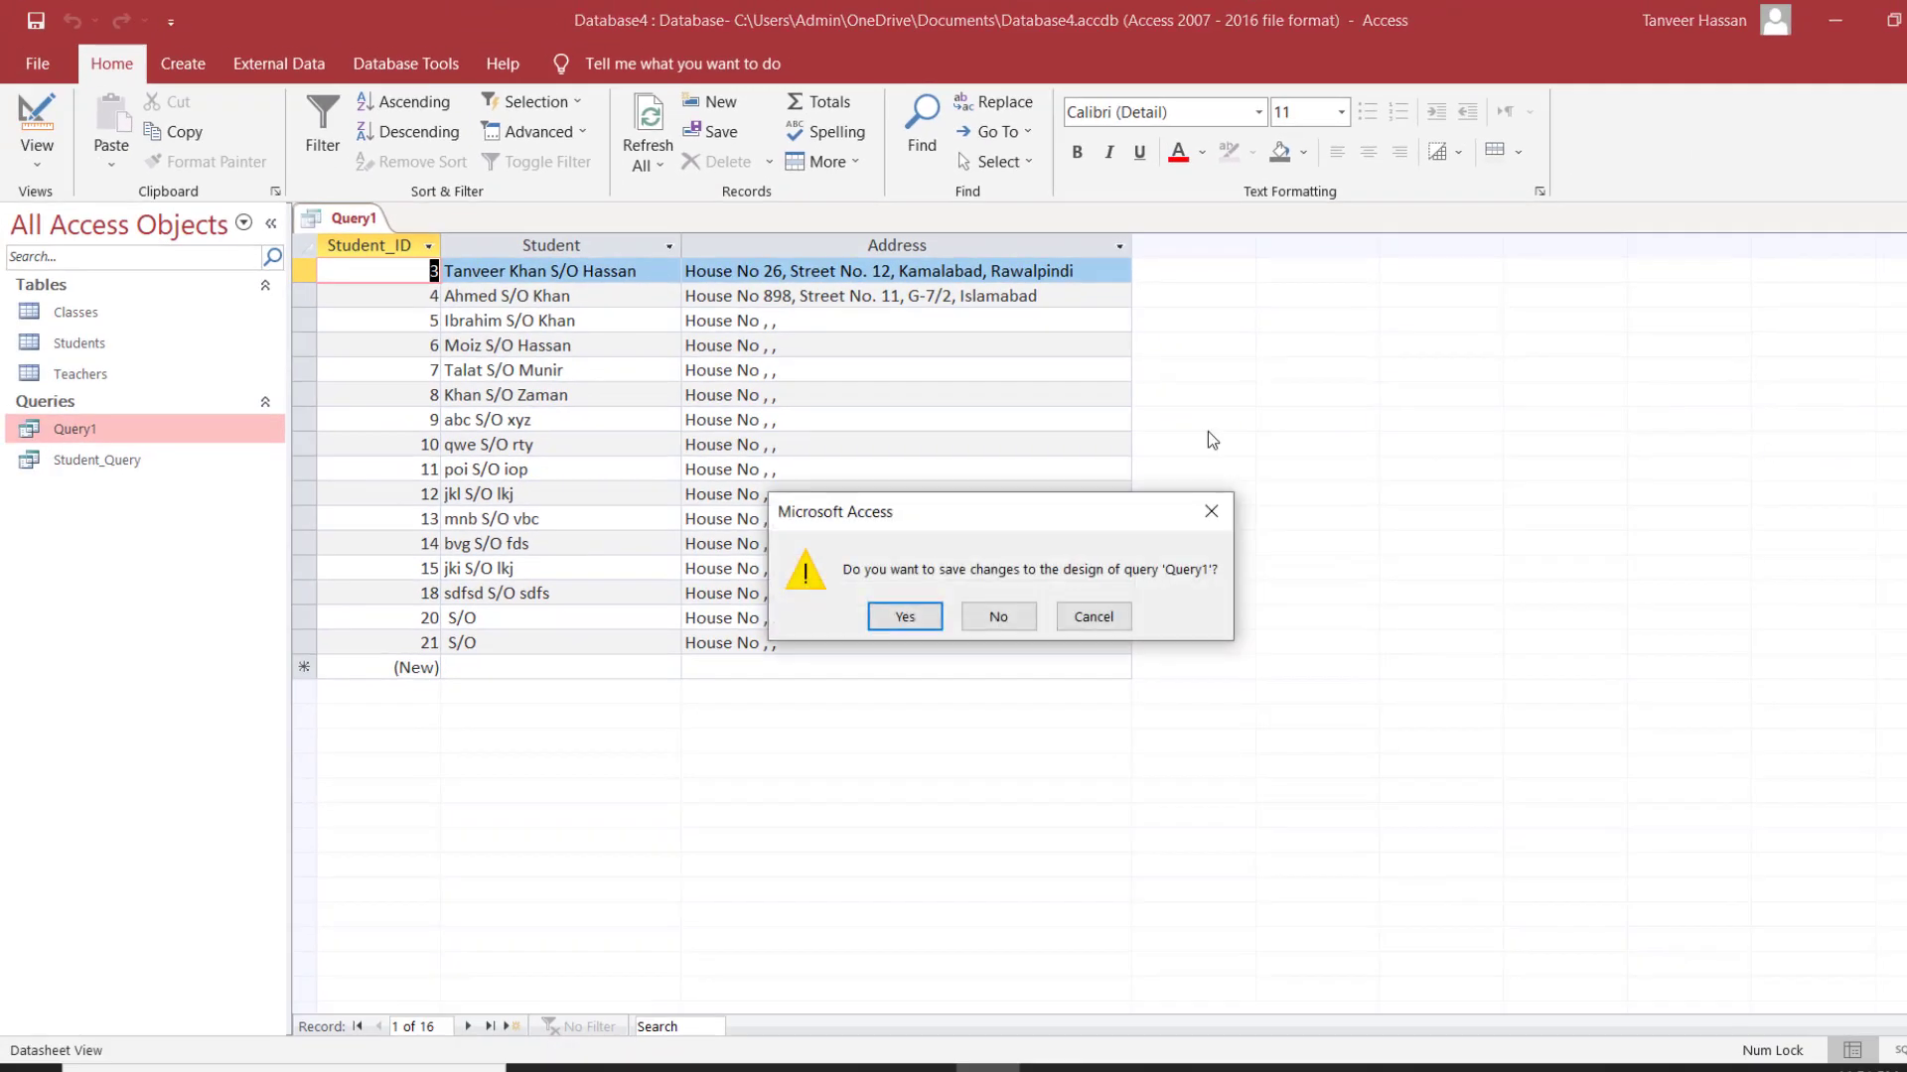
{"action": "left_click", "coordinate": [899, 619]}
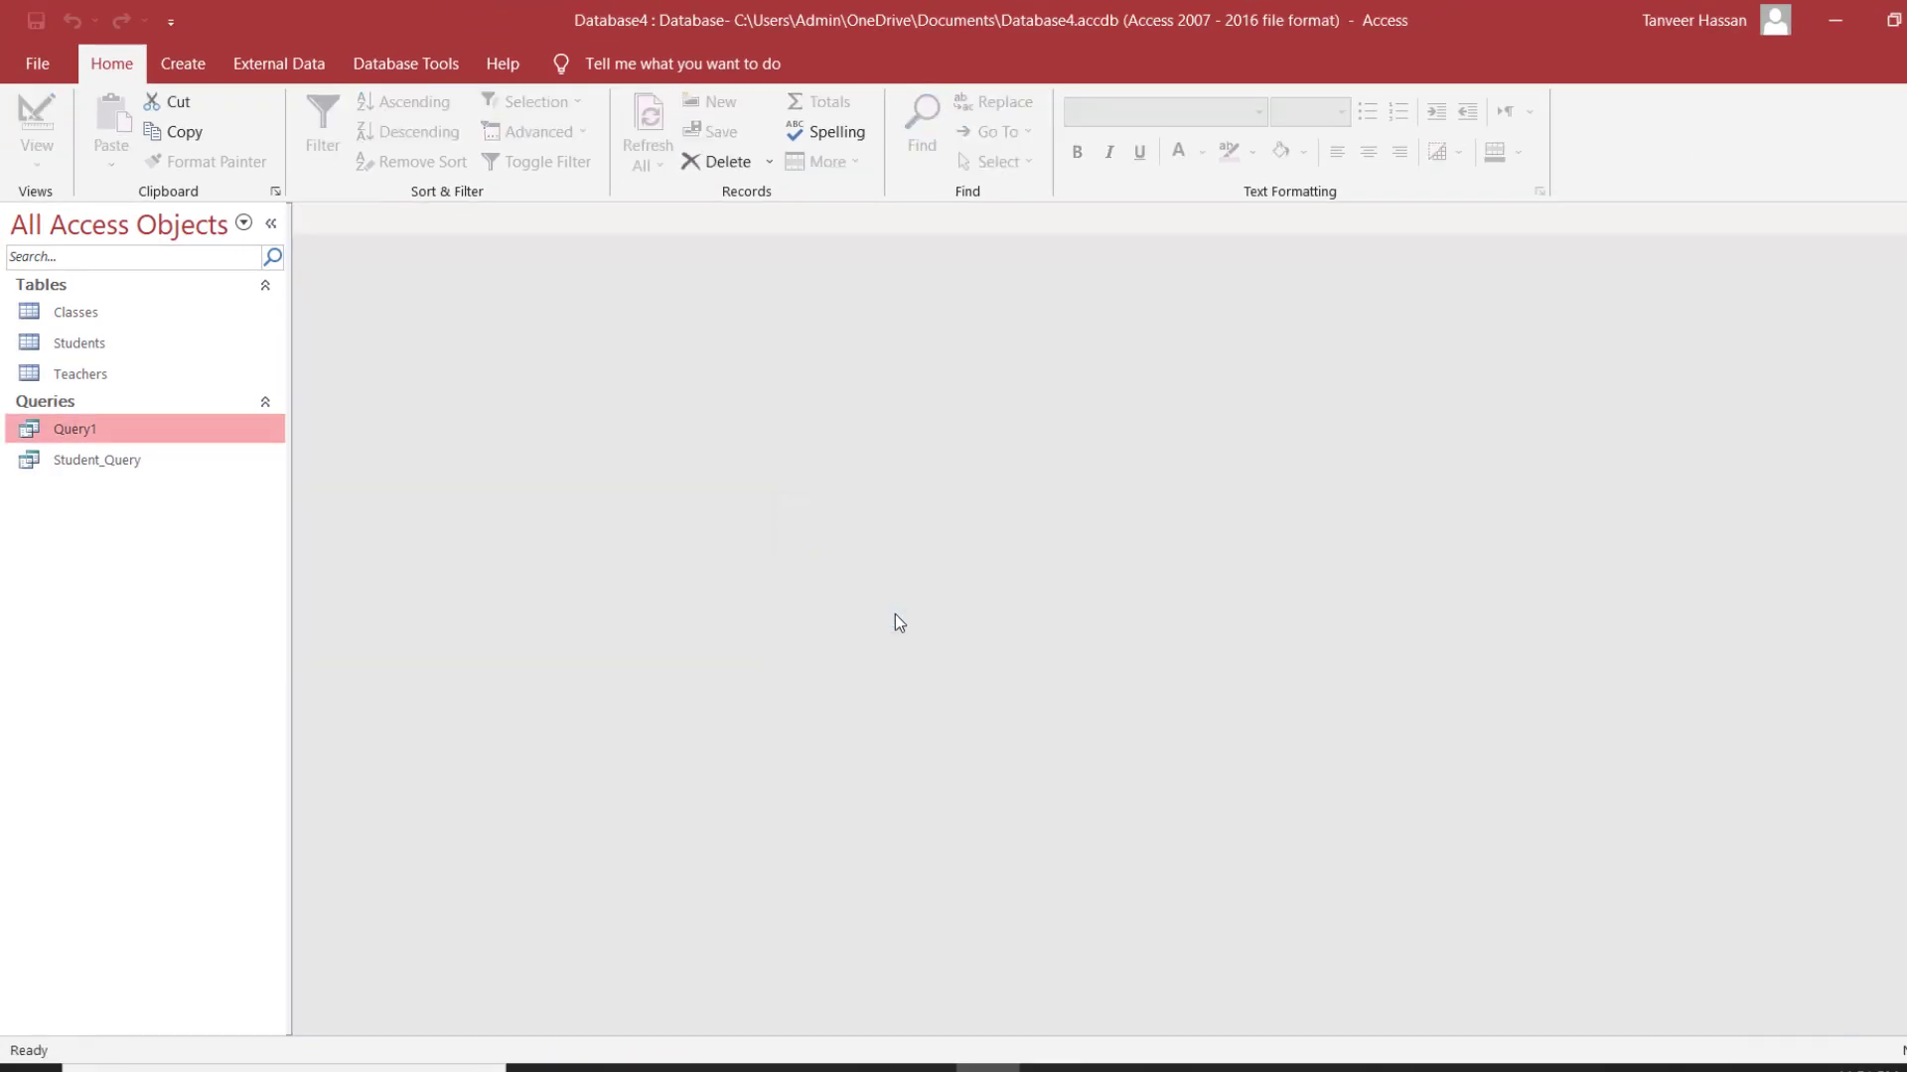
Step: Open the Students table, fit the SName column to its contents, and check the City entries and the table design
{"action": "double_click", "coordinate": [115, 345]}
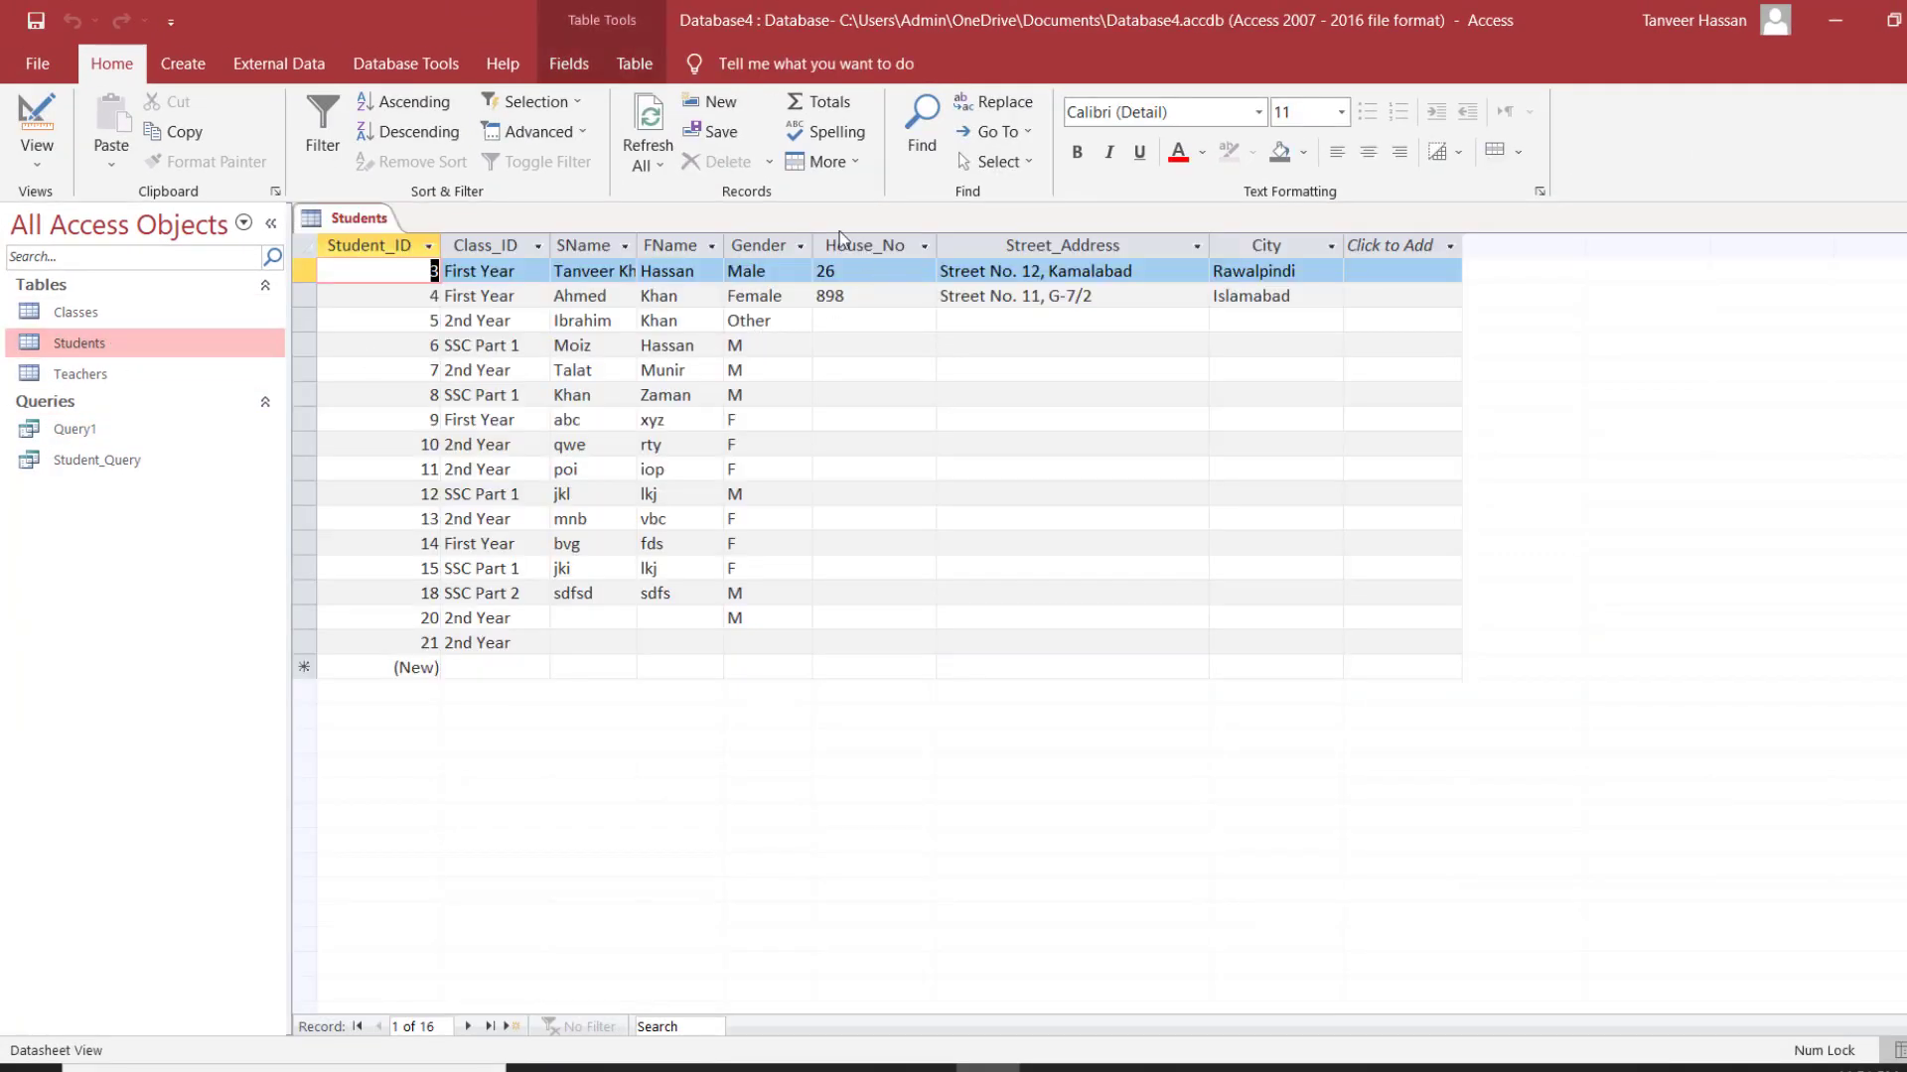
{"action": "double_click", "coordinate": [636, 244]}
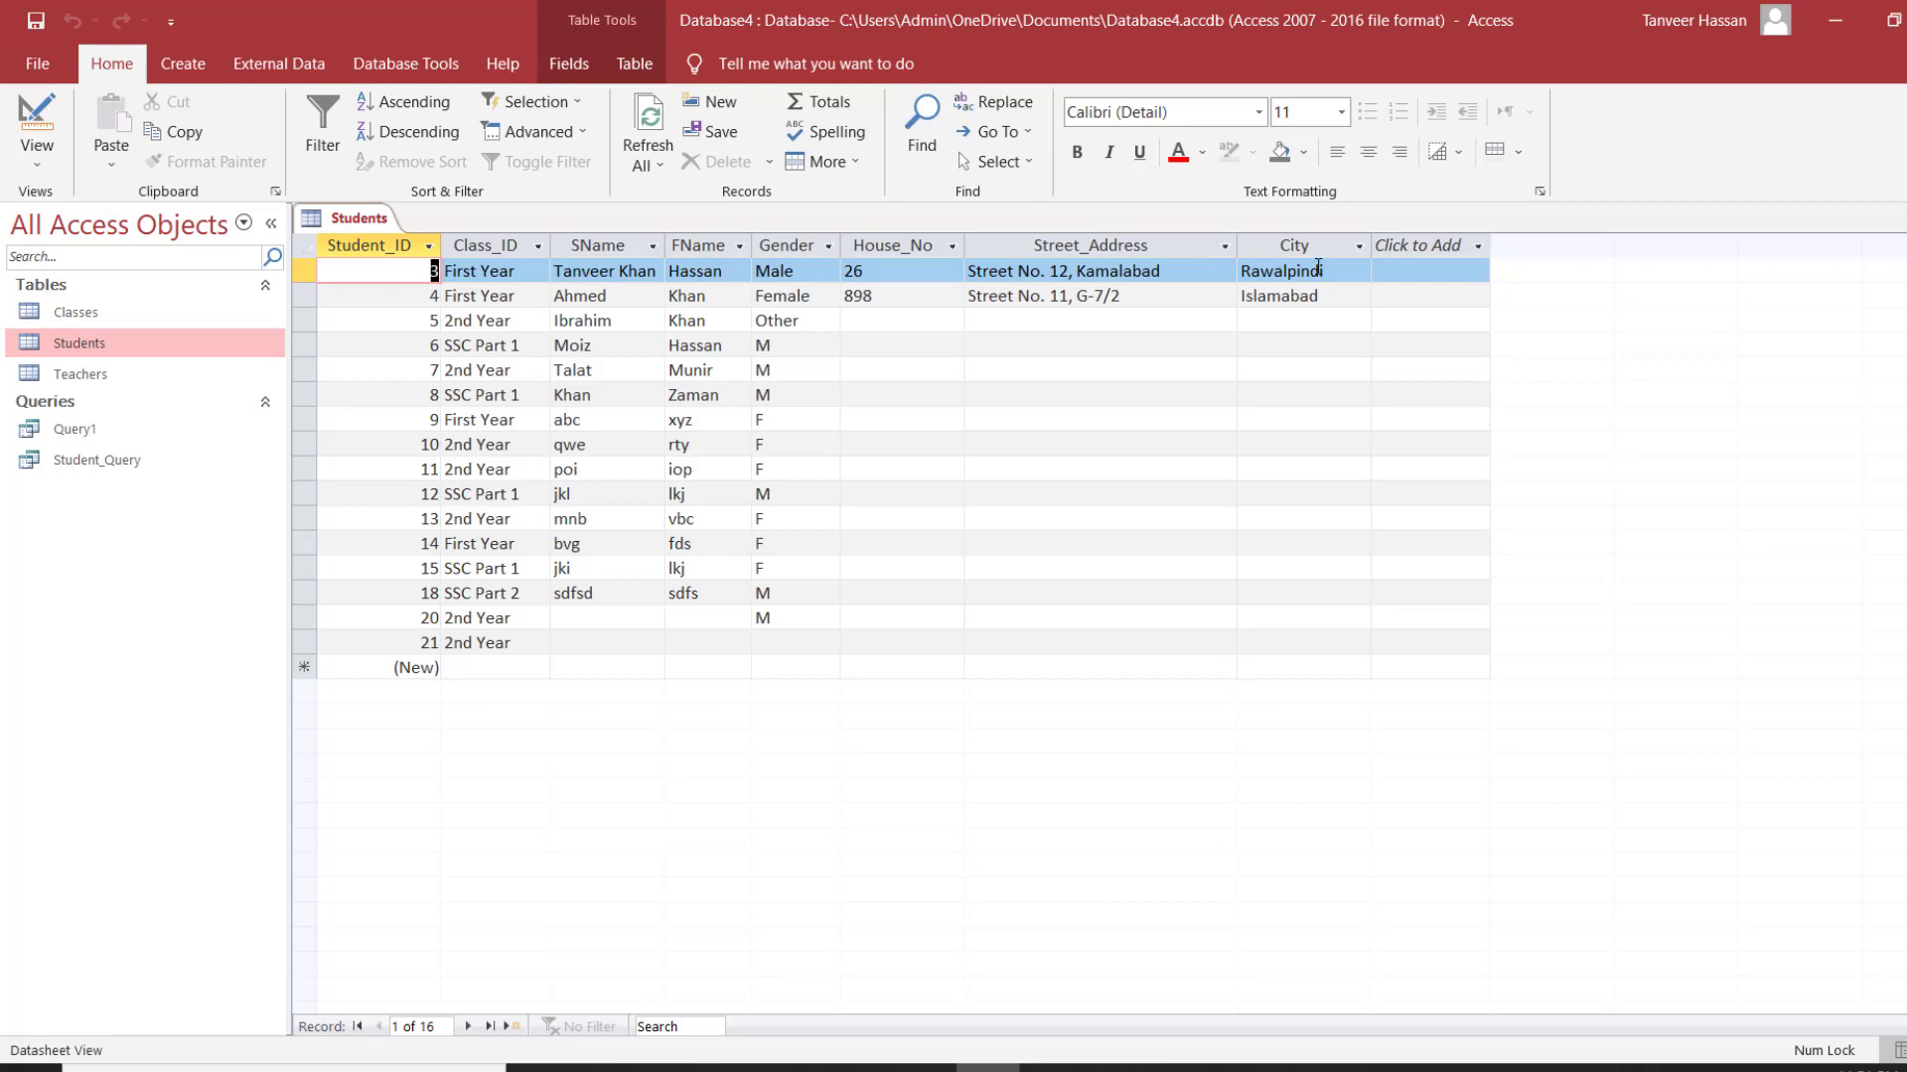
{"action": "left_click_drag", "start_coordinate": [1342, 270], "coordinate": [1241, 270]}
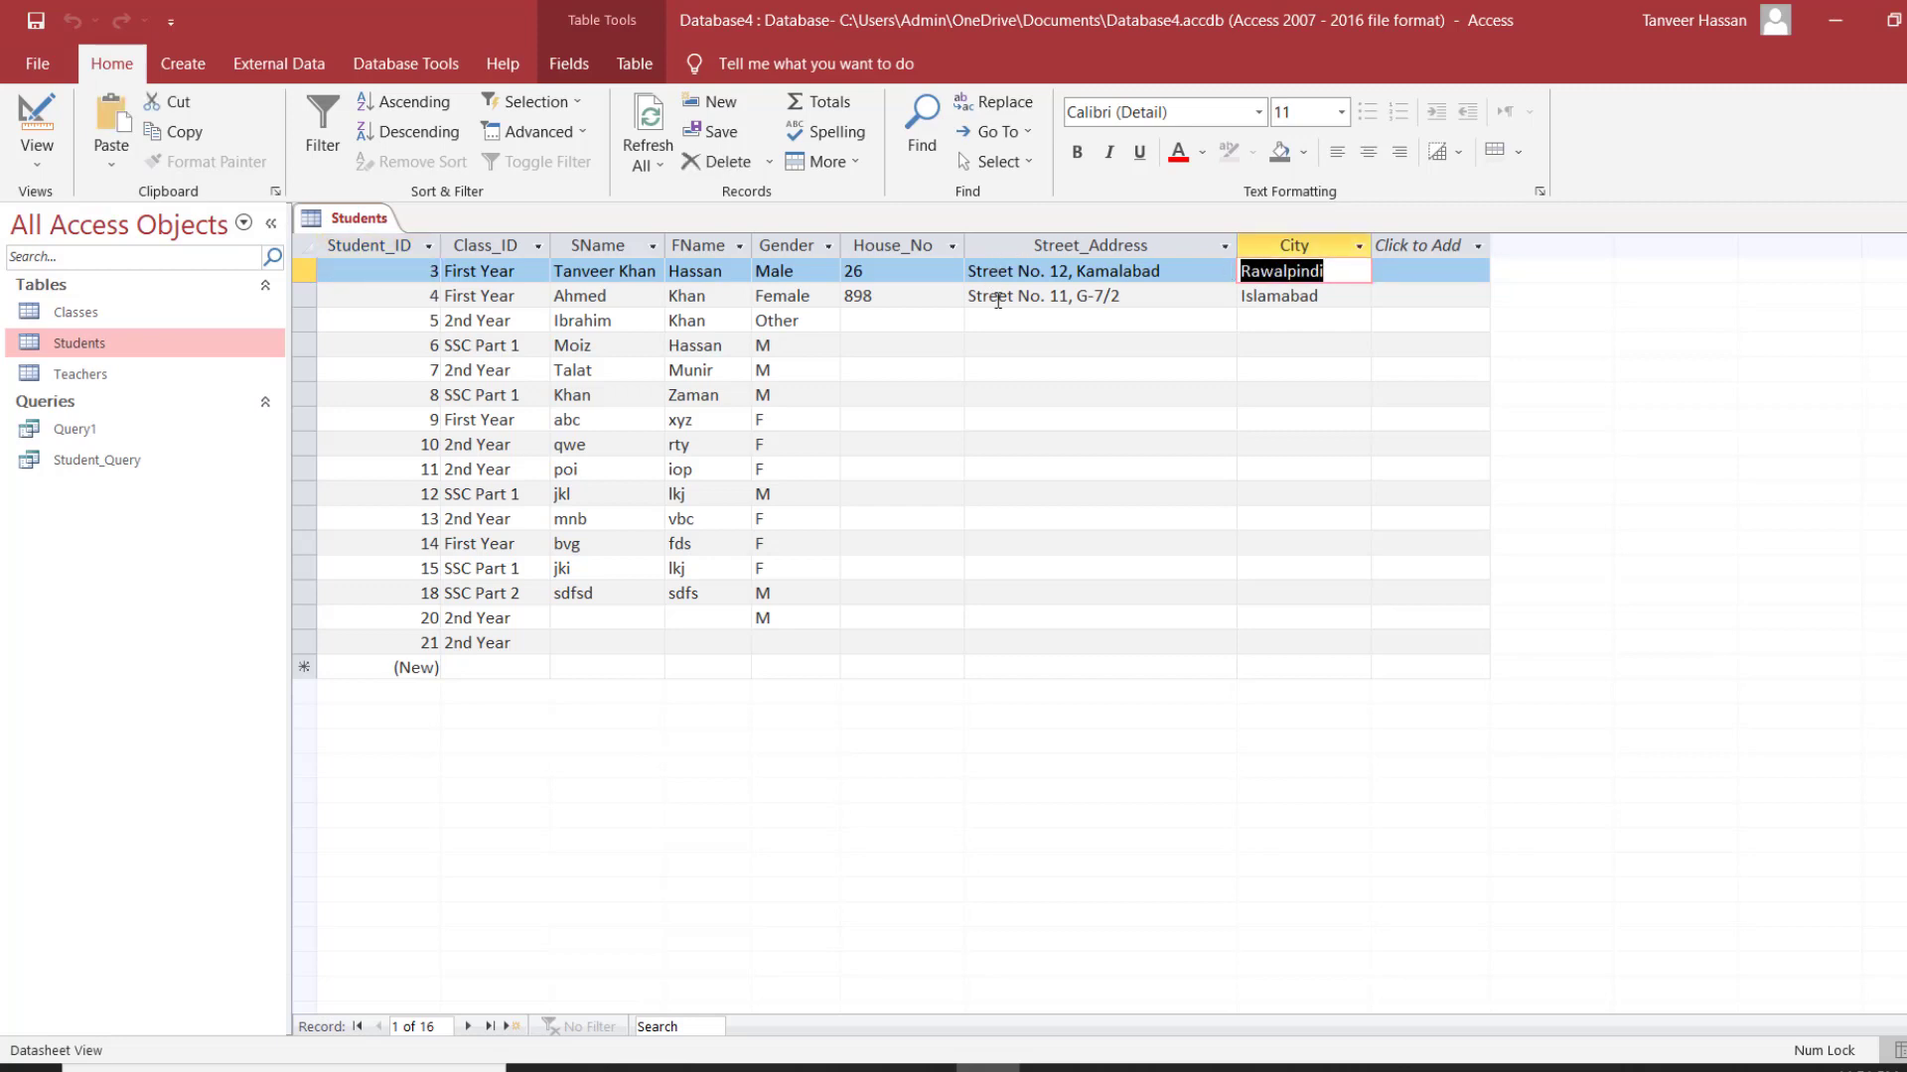
{"action": "left_click", "coordinate": [1289, 296]}
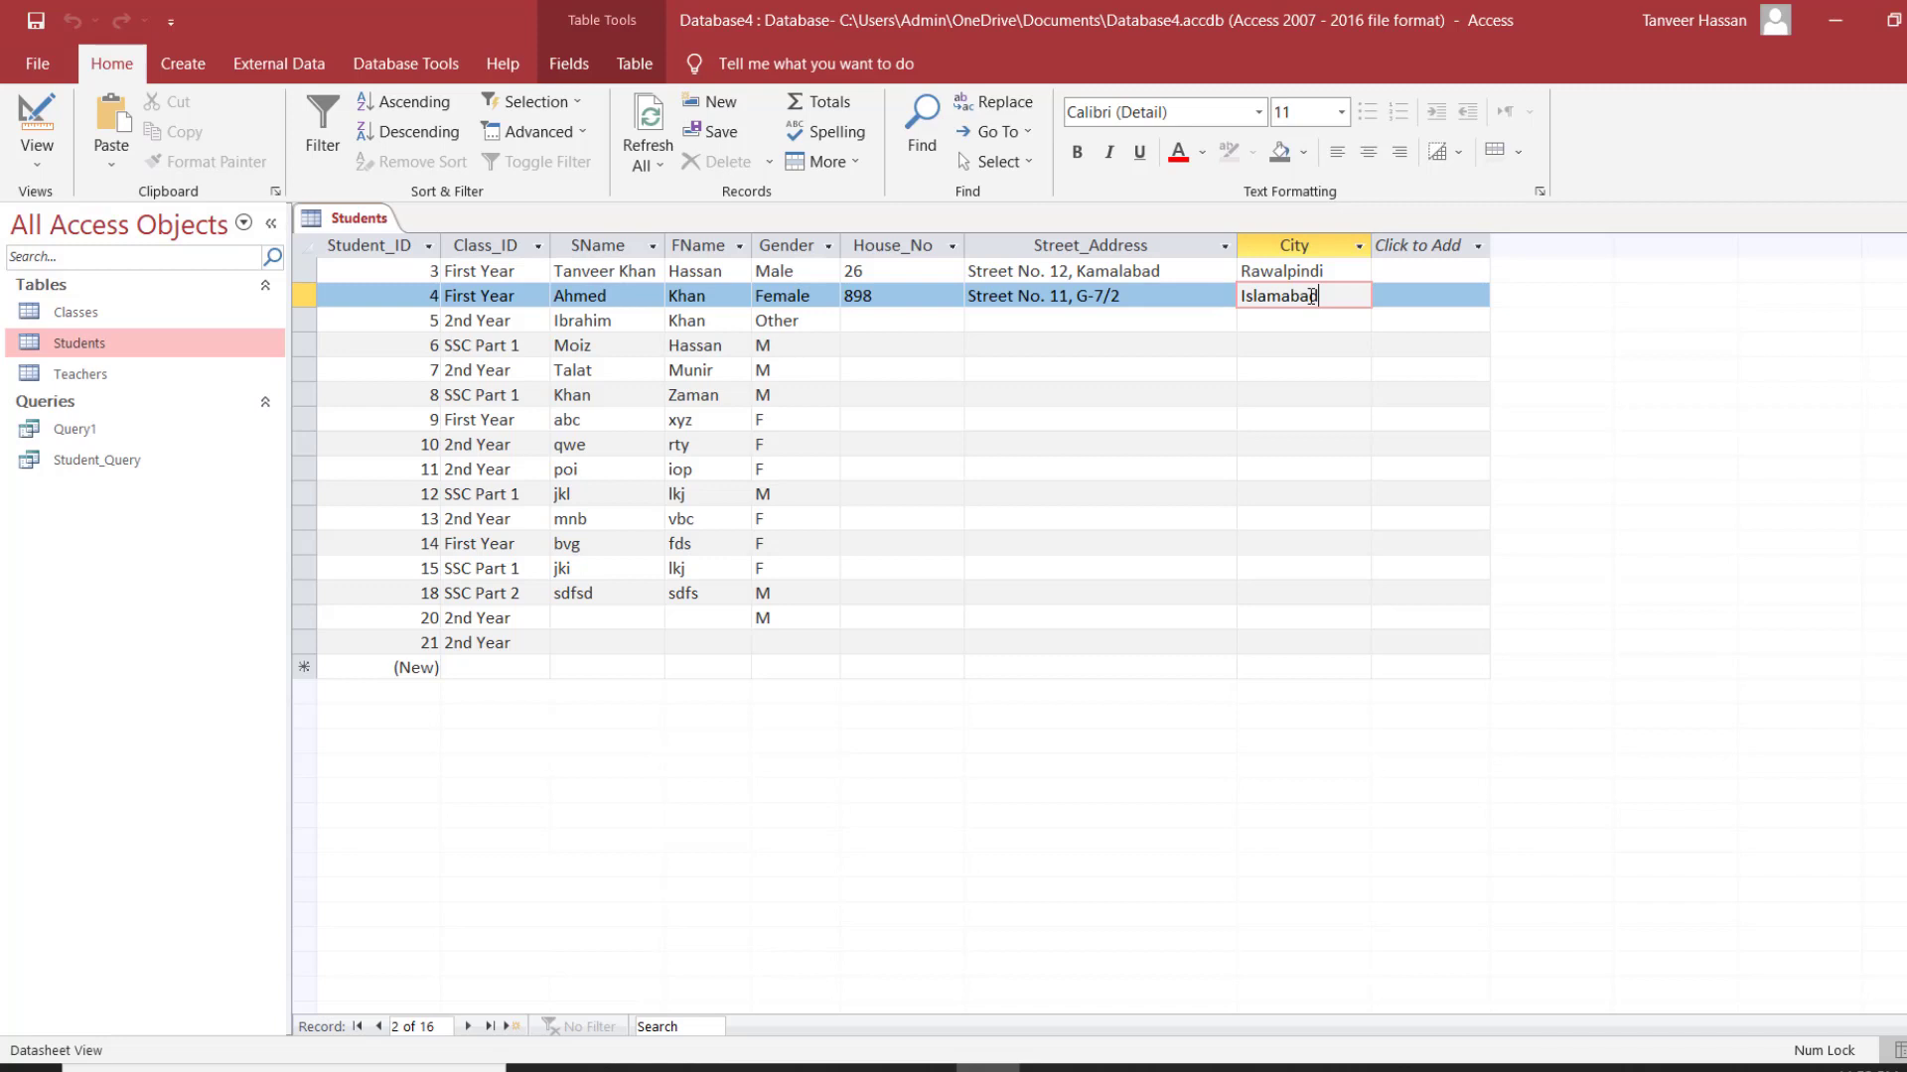
{"action": "left_click", "coordinate": [34, 123]}
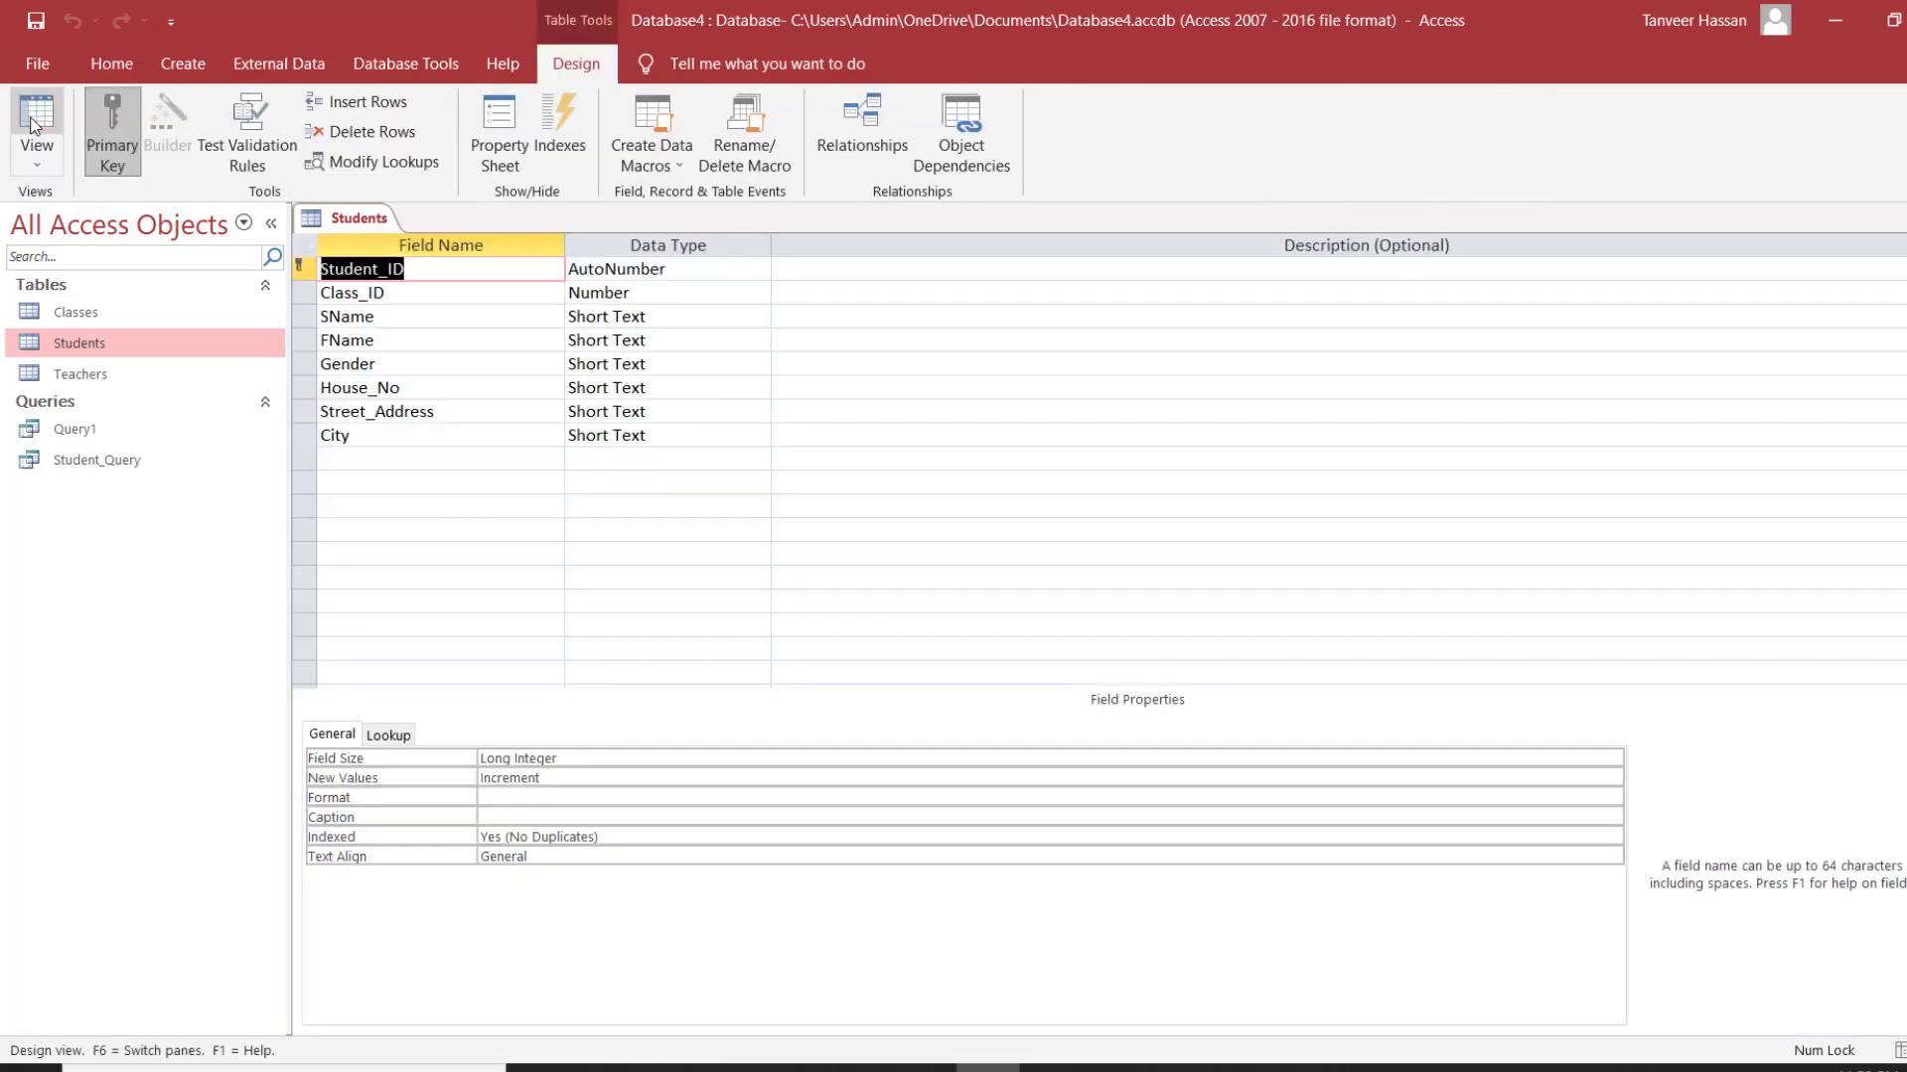
Step: Reopen Query1 in Design View and add the City field from Students as a column not shown in the results
{"action": "left_click", "coordinate": [112, 431]}
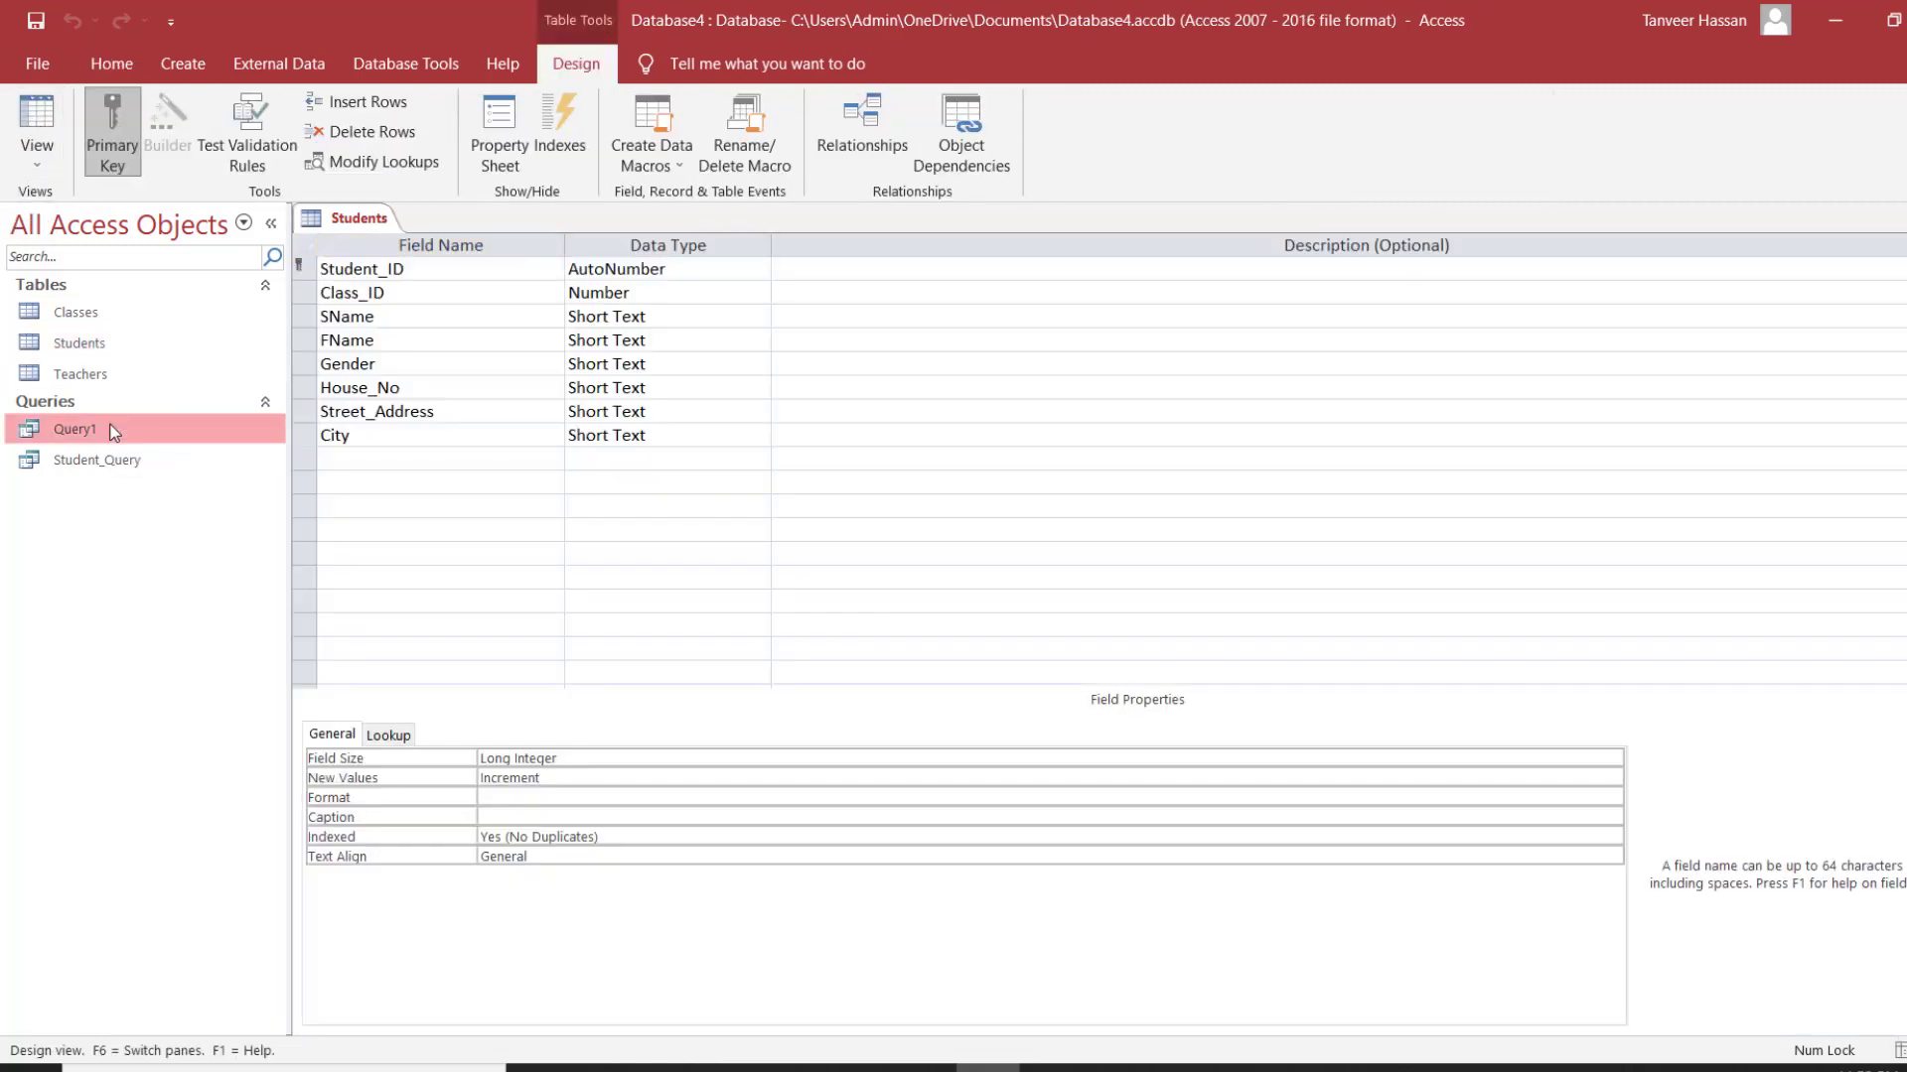
{"action": "right_click", "coordinate": [117, 429]}
{"action": "left_click", "coordinate": [199, 476]}
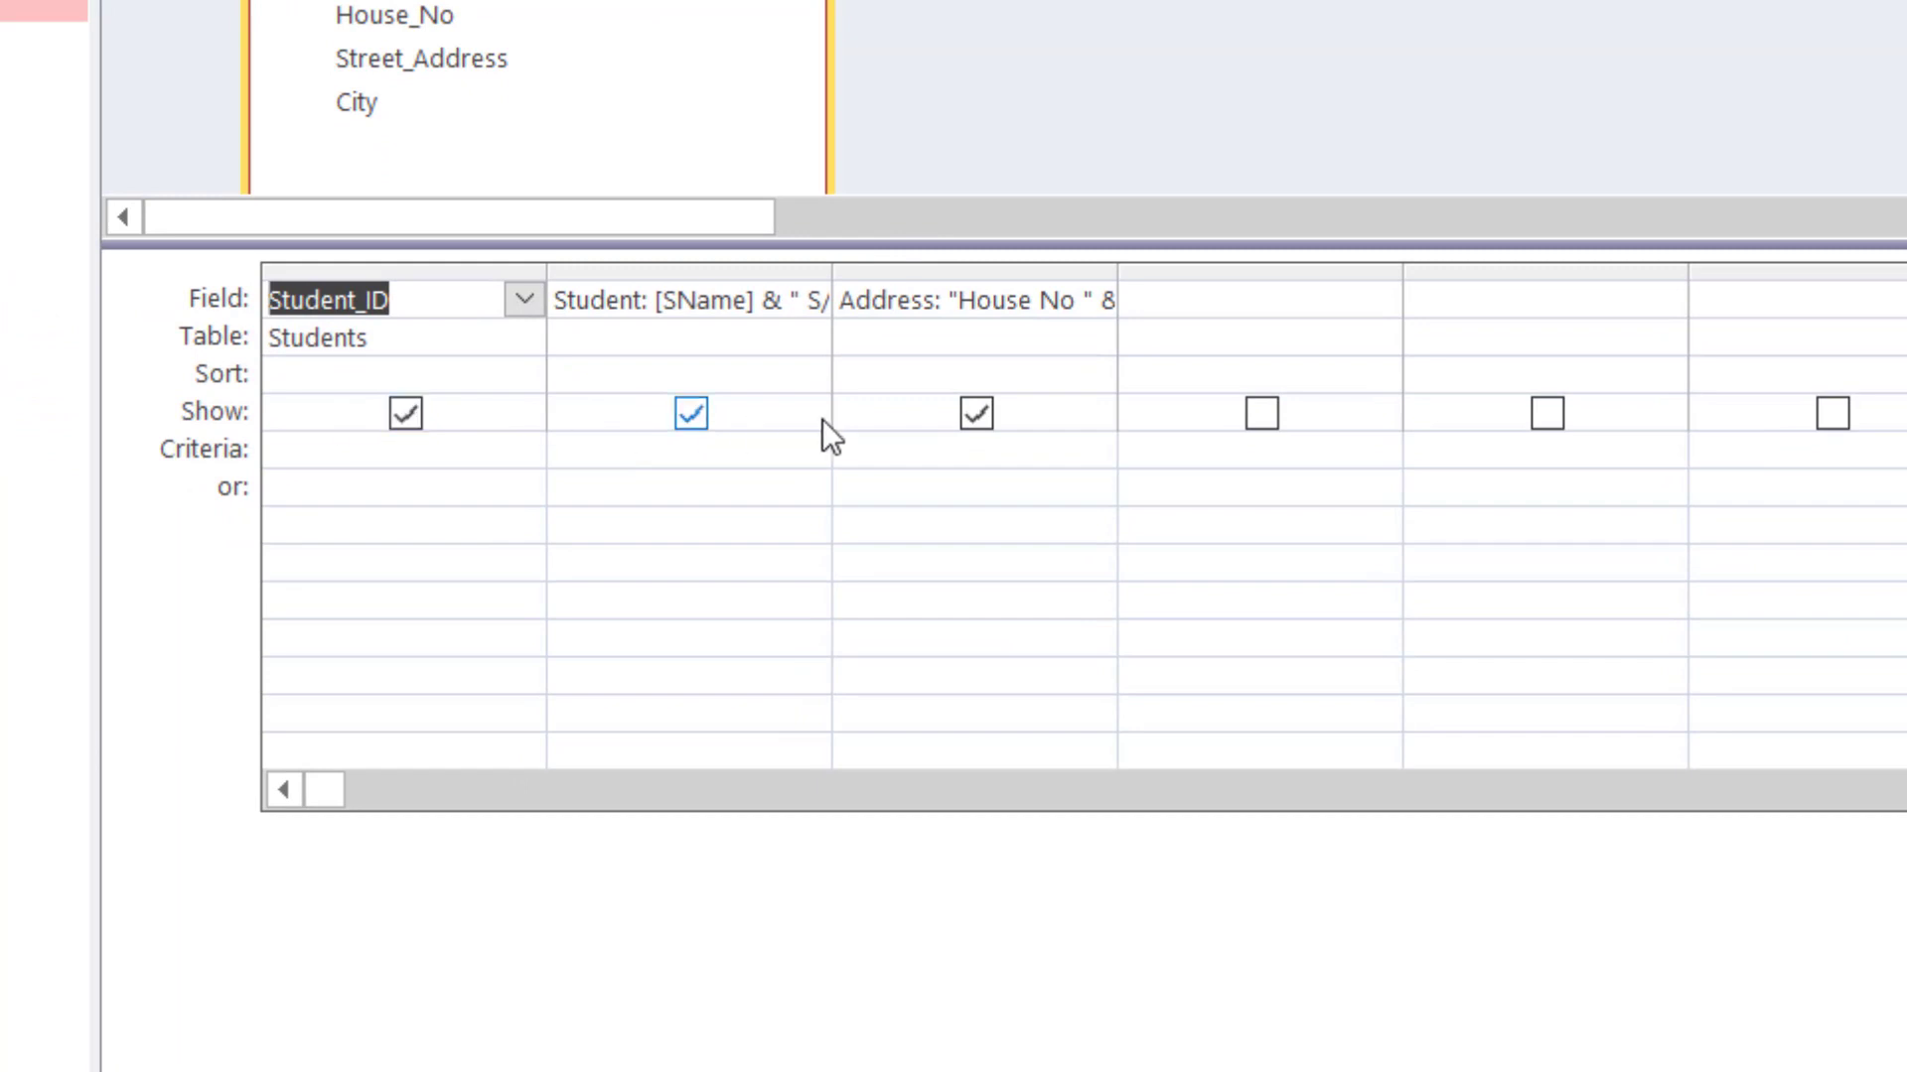
{"action": "left_click_drag", "start_coordinate": [1384, 243], "coordinate": [1366, 341]}
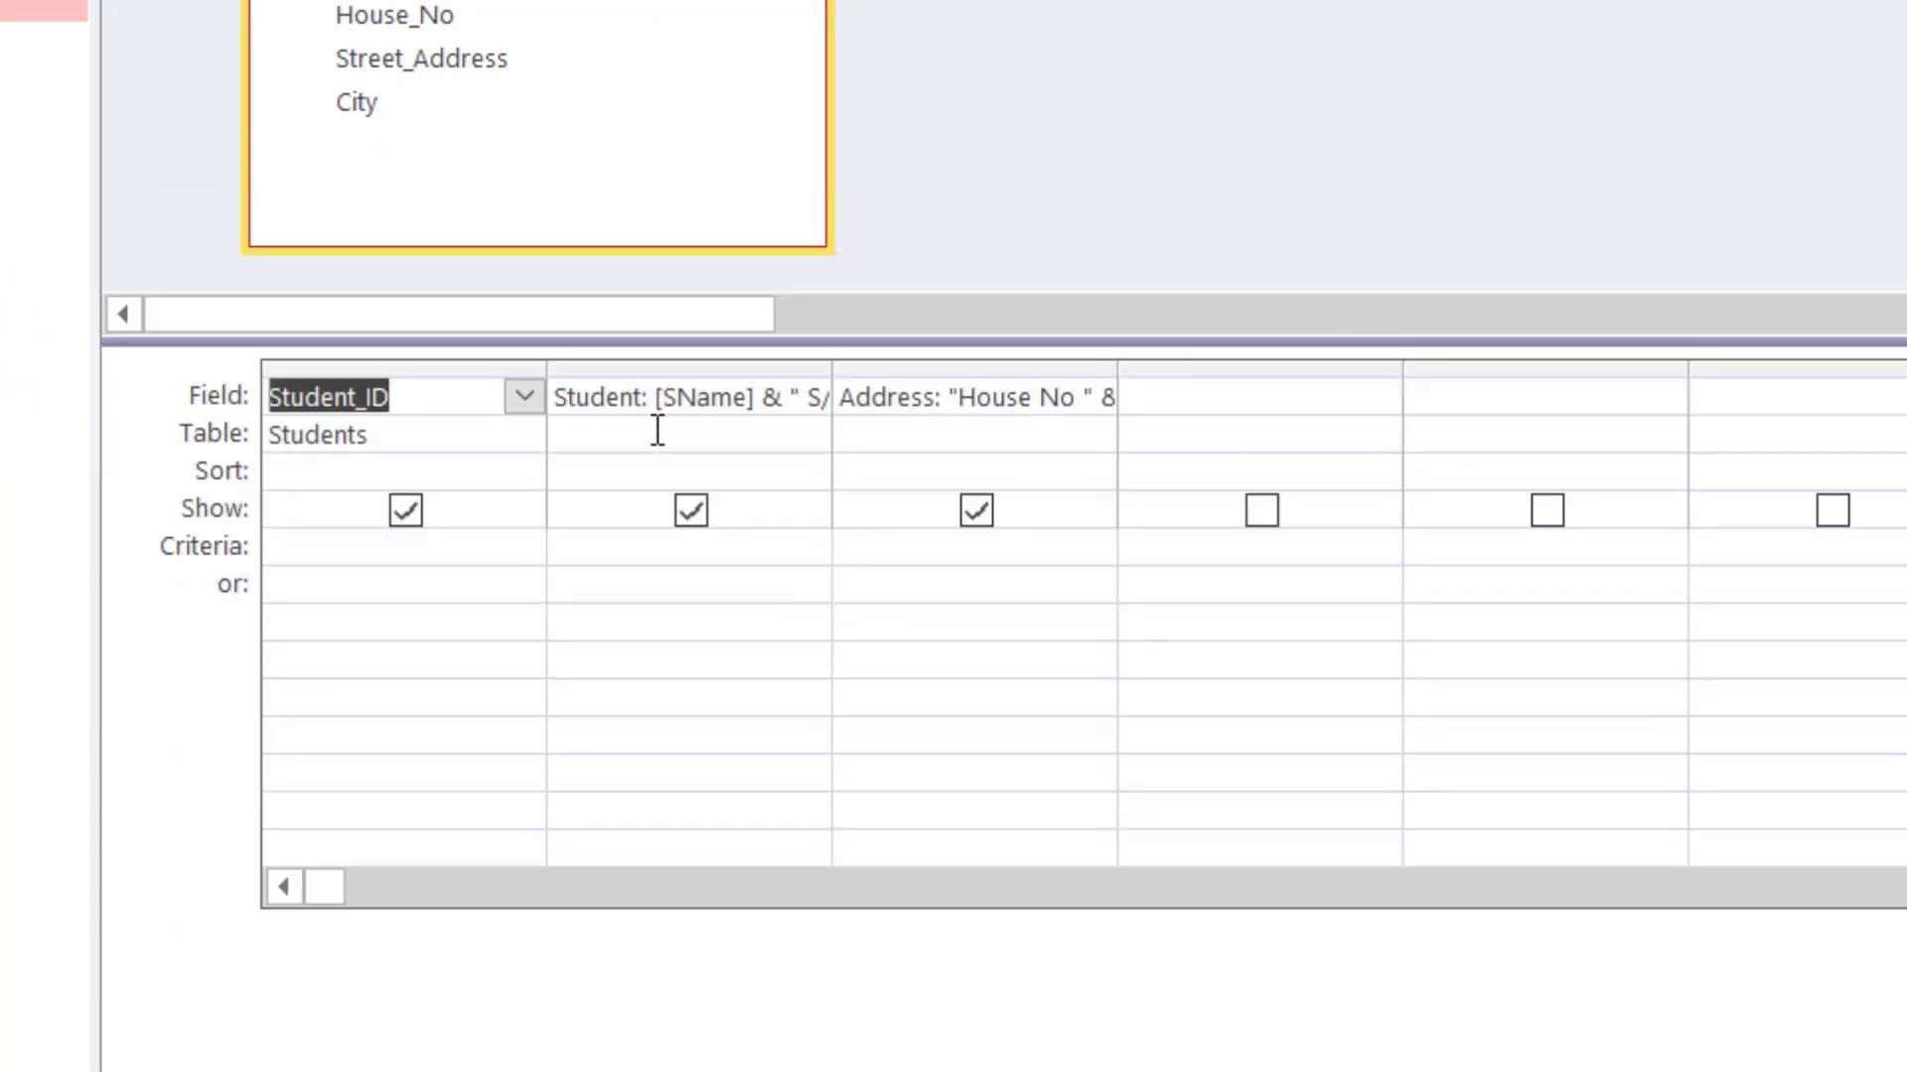
{"action": "left_click_drag", "start_coordinate": [356, 104], "coordinate": [1338, 393]}
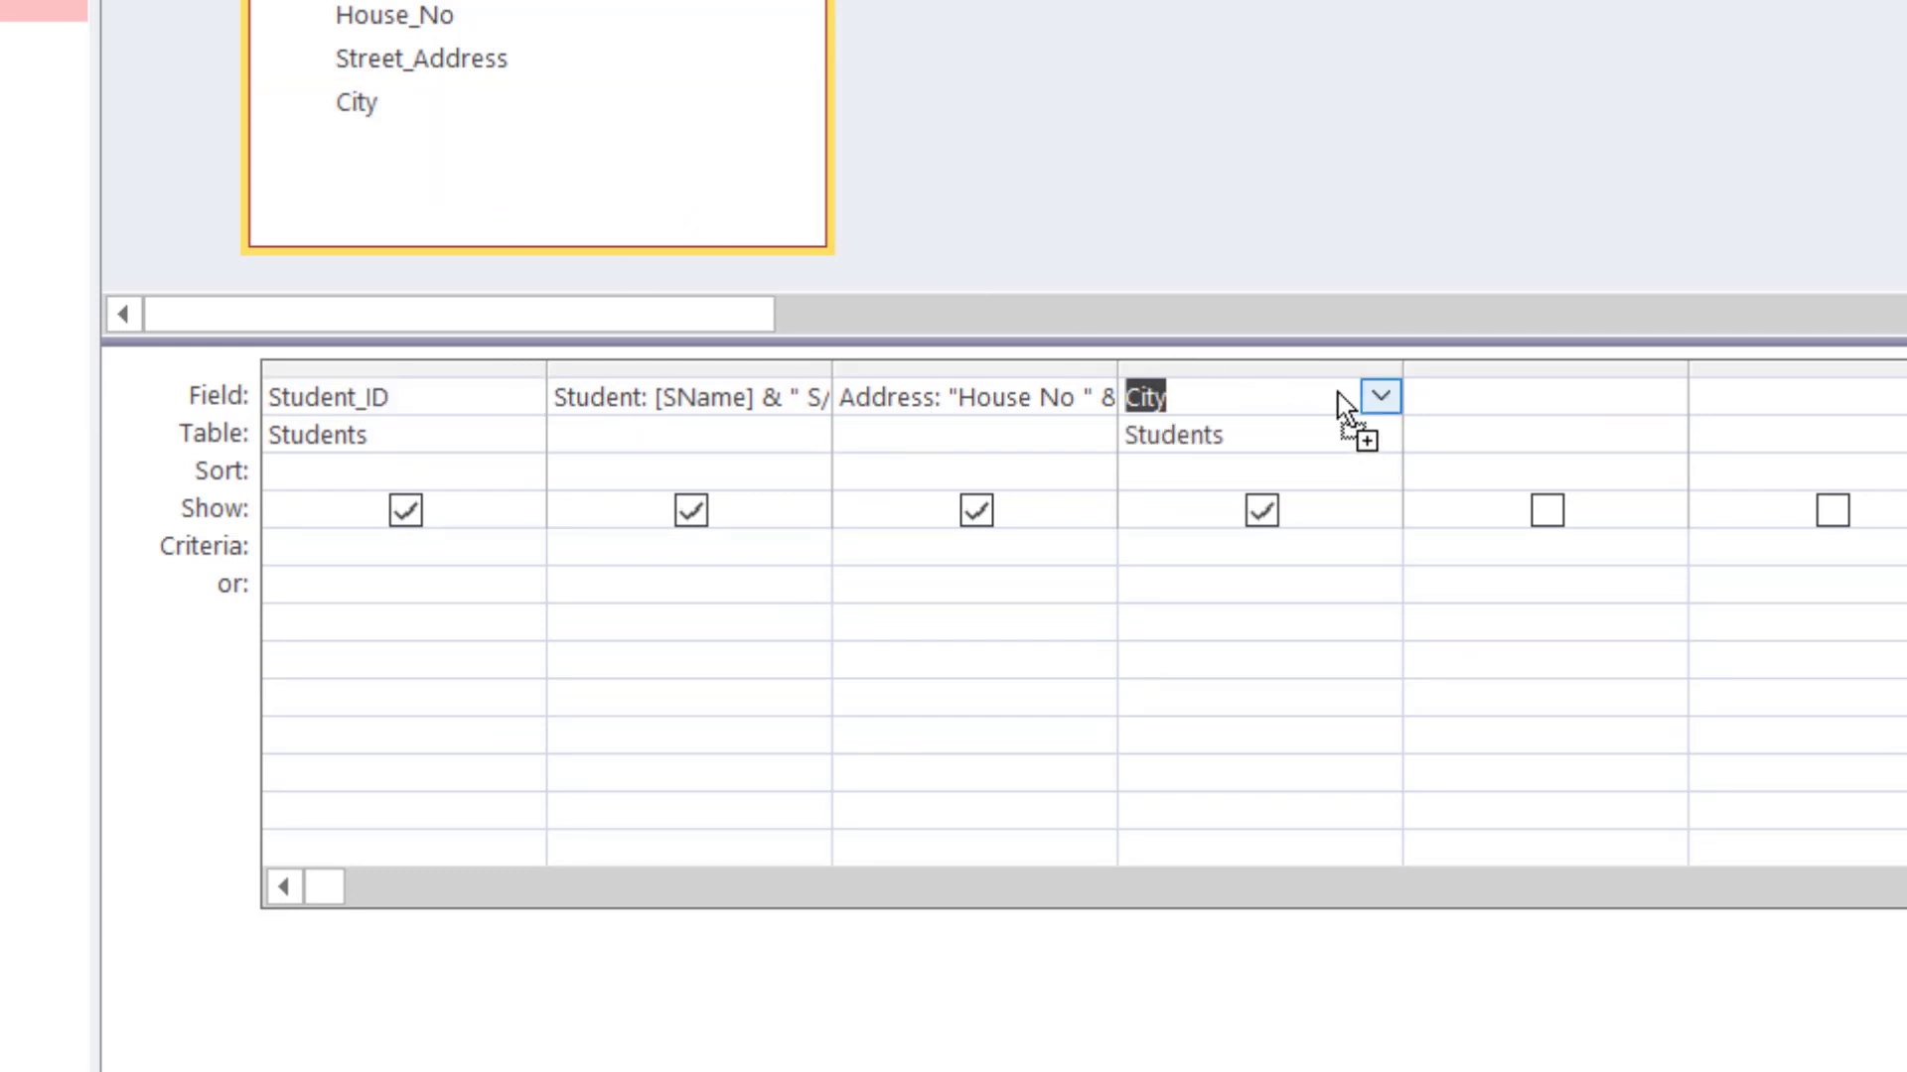
{"action": "left_click", "coordinate": [1262, 512]}
Step: Set the criteria of the City field to "Islamabad"
{"action": "left_click", "coordinate": [1261, 549]}
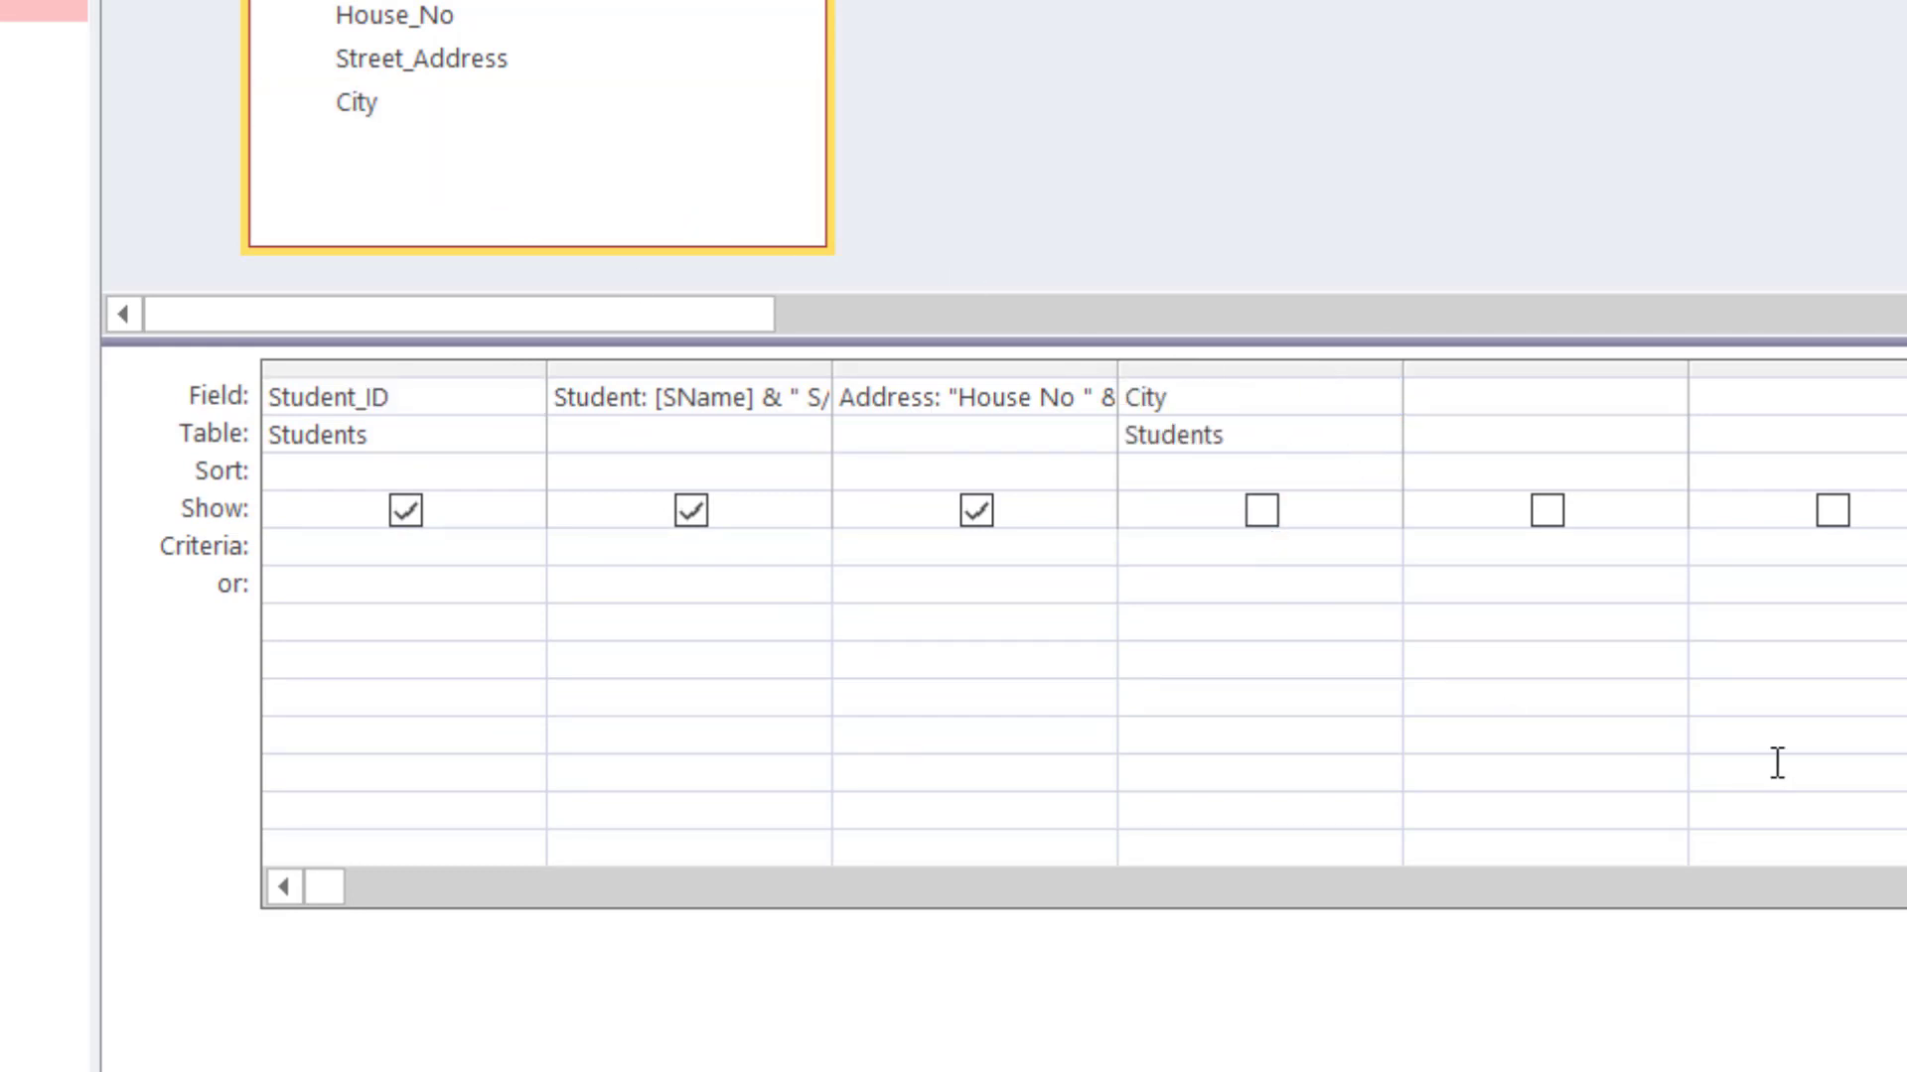
{"action": "type", "text": "Is"}
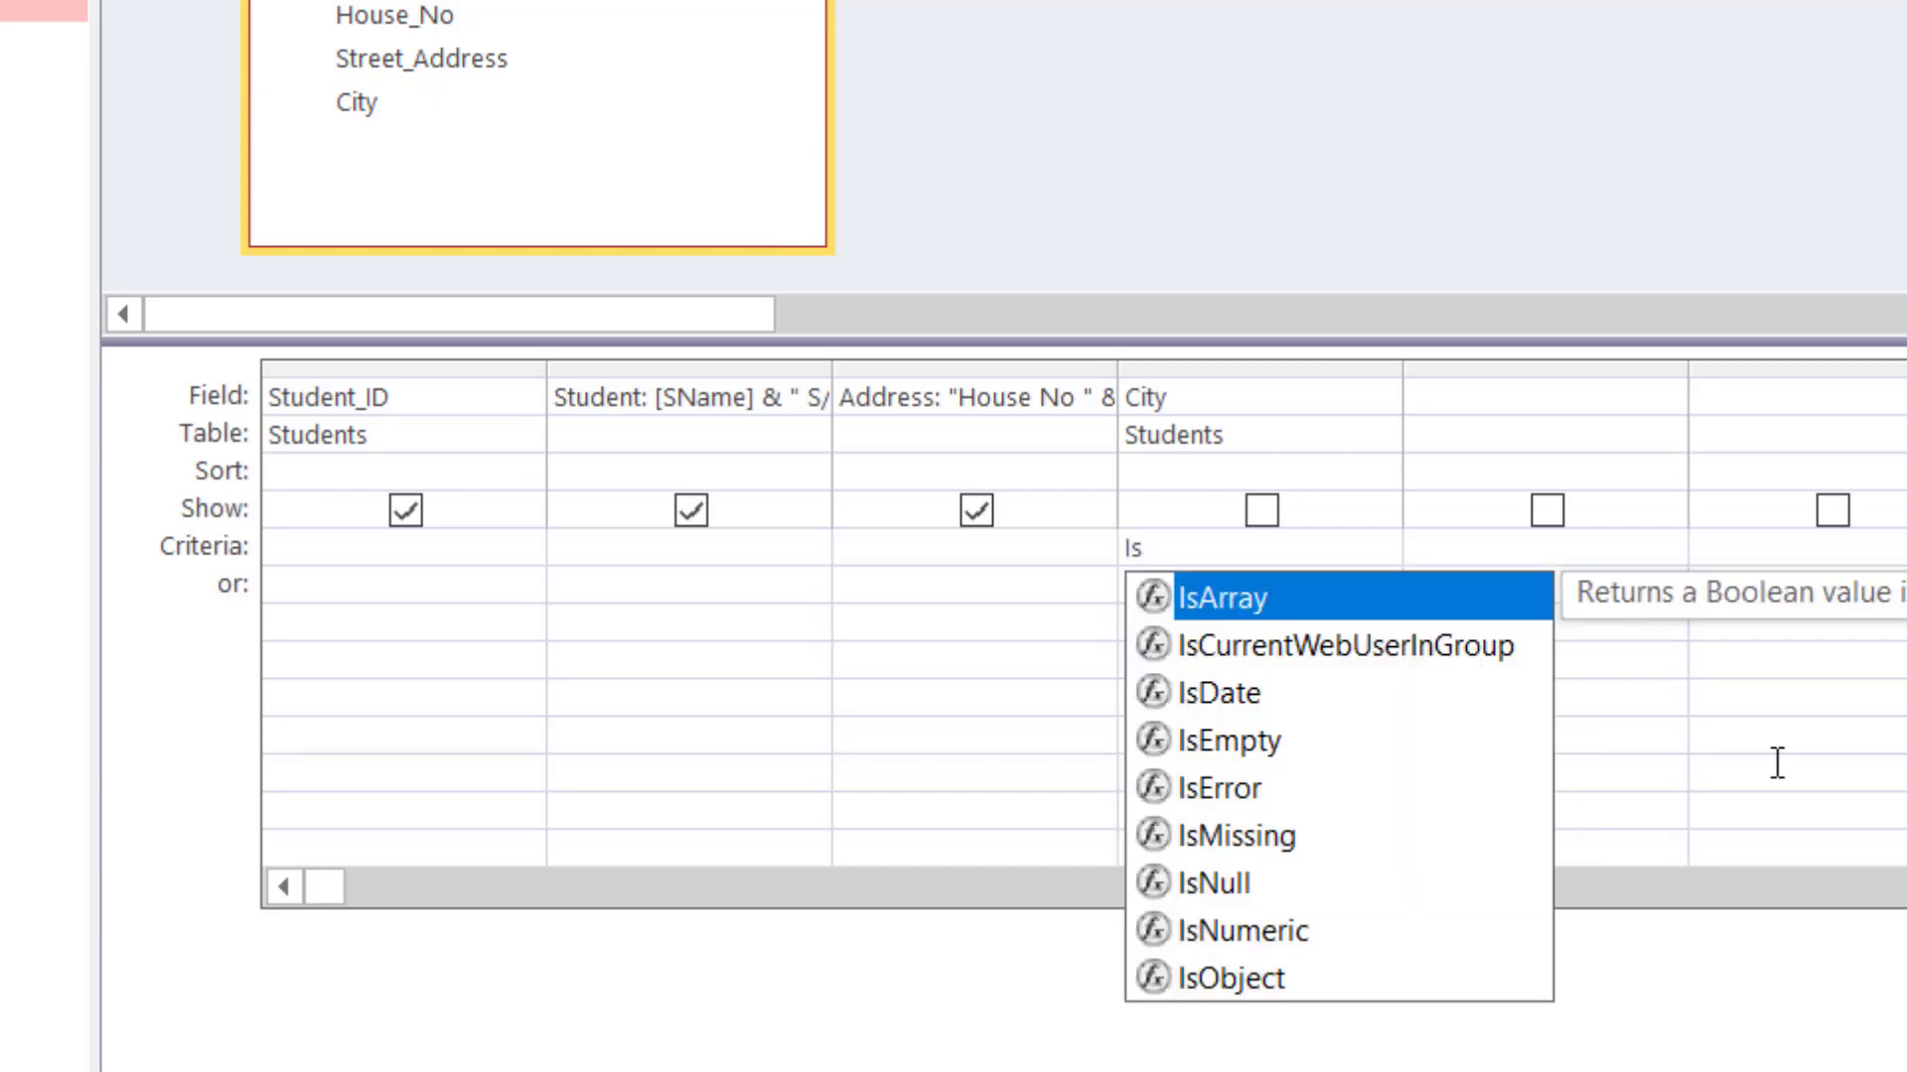
{"action": "type", "text": "lamaba"}
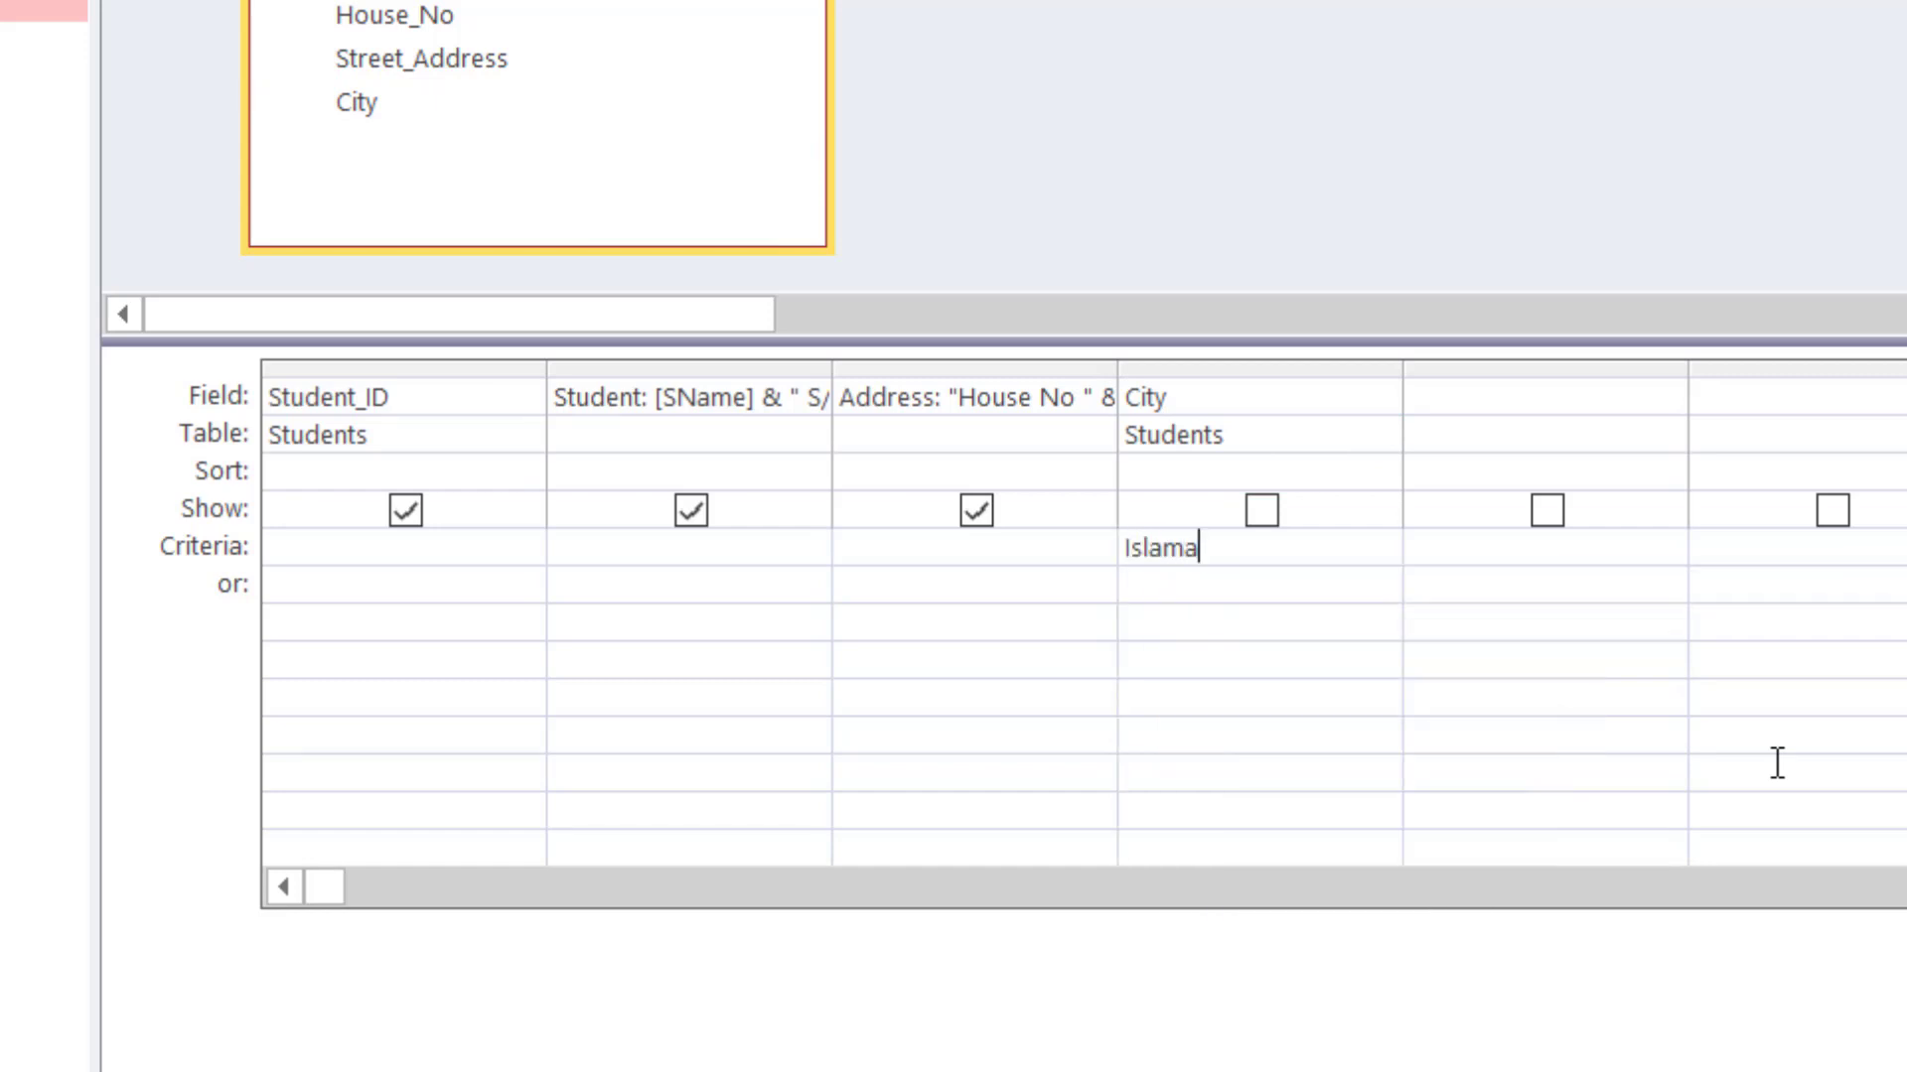
{"action": "type", "text": "d"}
{"action": "left_click", "coordinate": [1313, 622]}
{"action": "left_click", "coordinate": [1384, 553]}
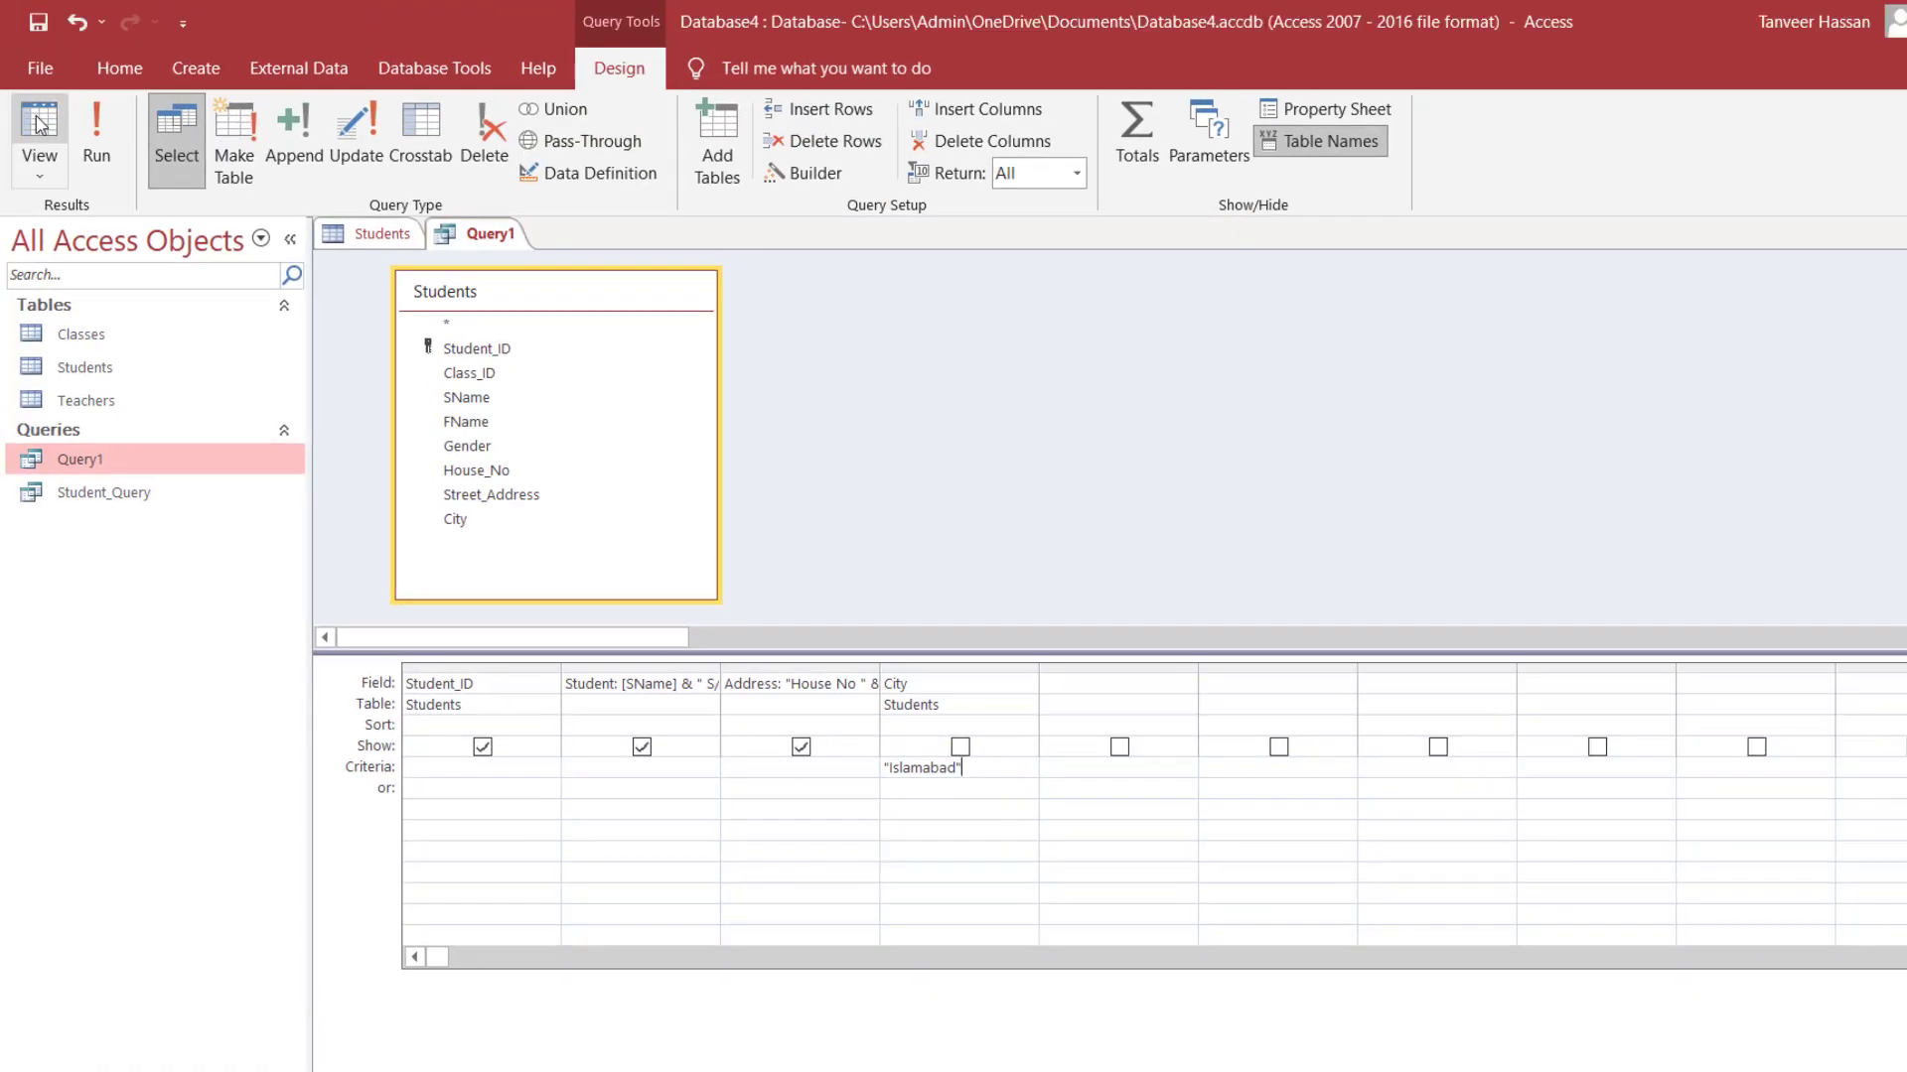
Step: Close the Students table with its layout saved, and show Query1's results with the Address column slightly widened
{"action": "left_click", "coordinate": [40, 124]}
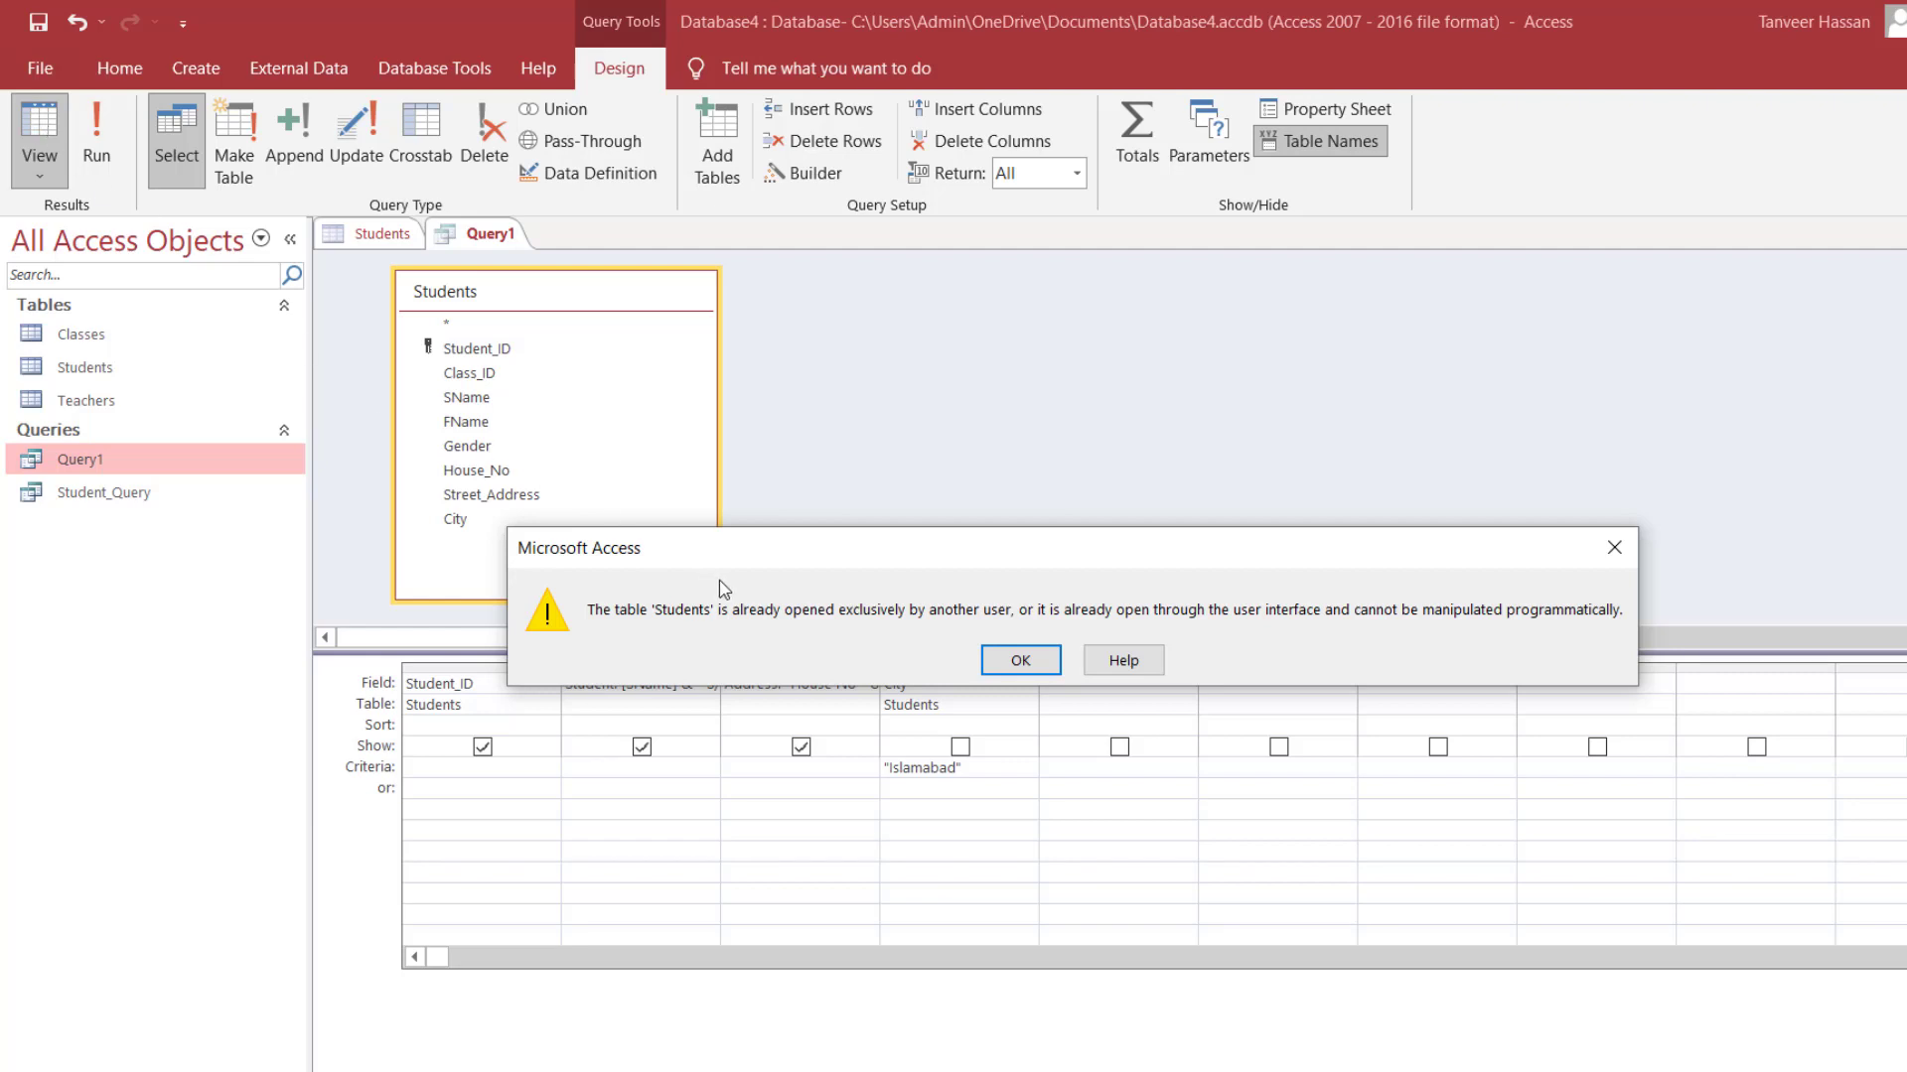
{"action": "left_click", "coordinate": [1021, 660]}
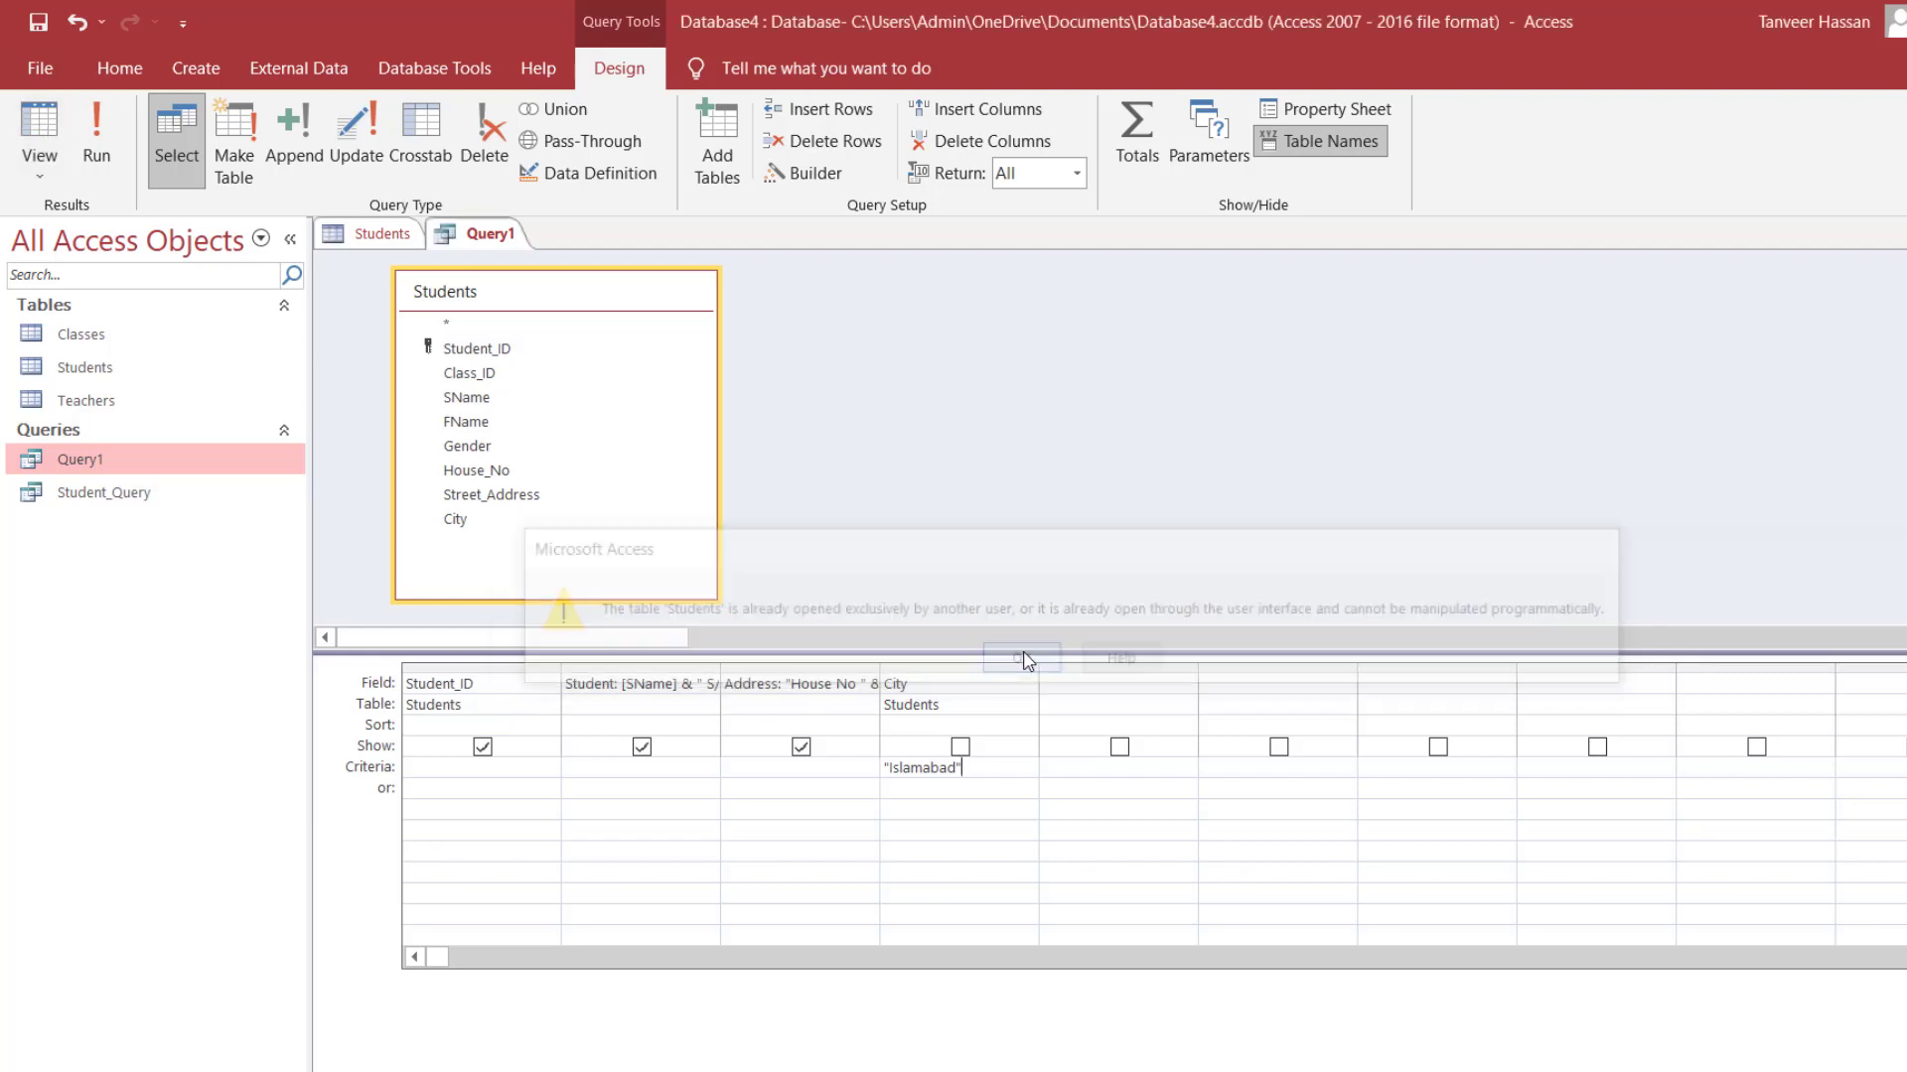
{"action": "left_click", "coordinate": [389, 239]}
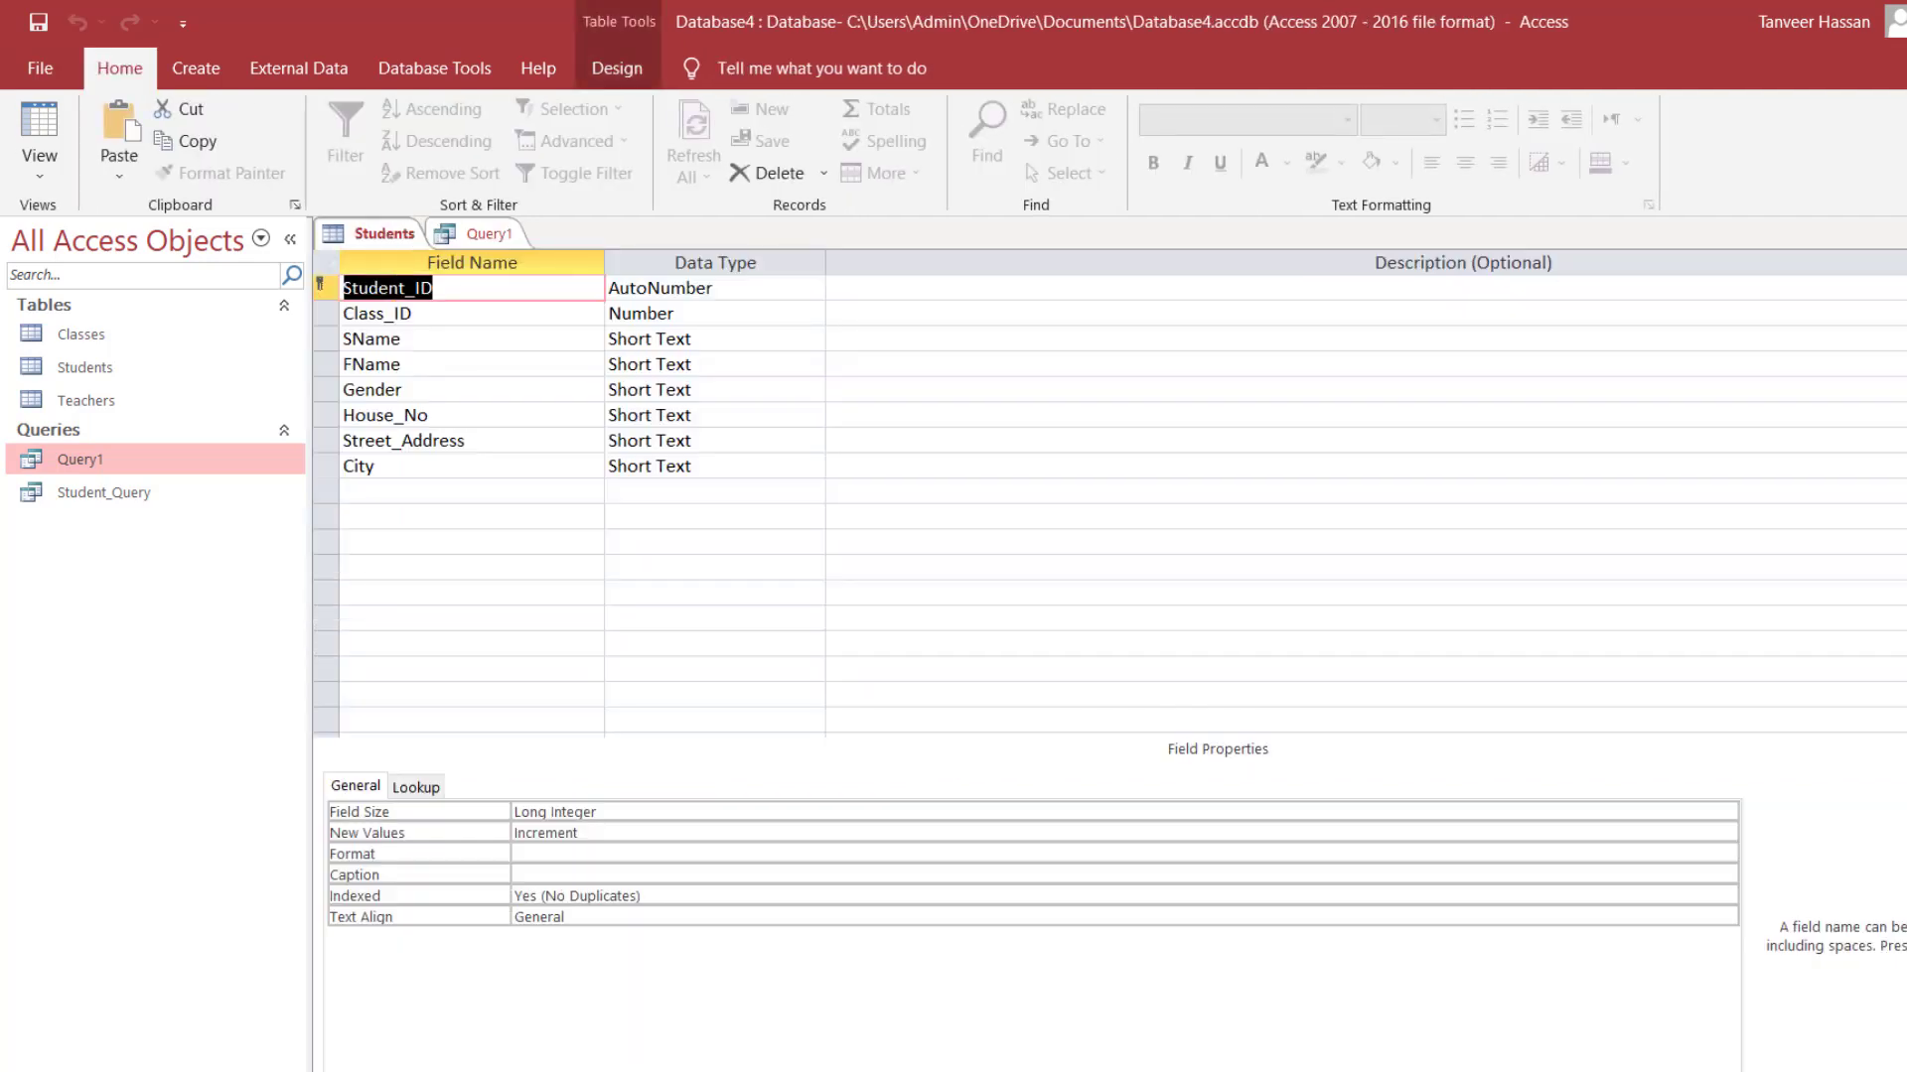
{"action": "key", "text": "ctrl+w"}
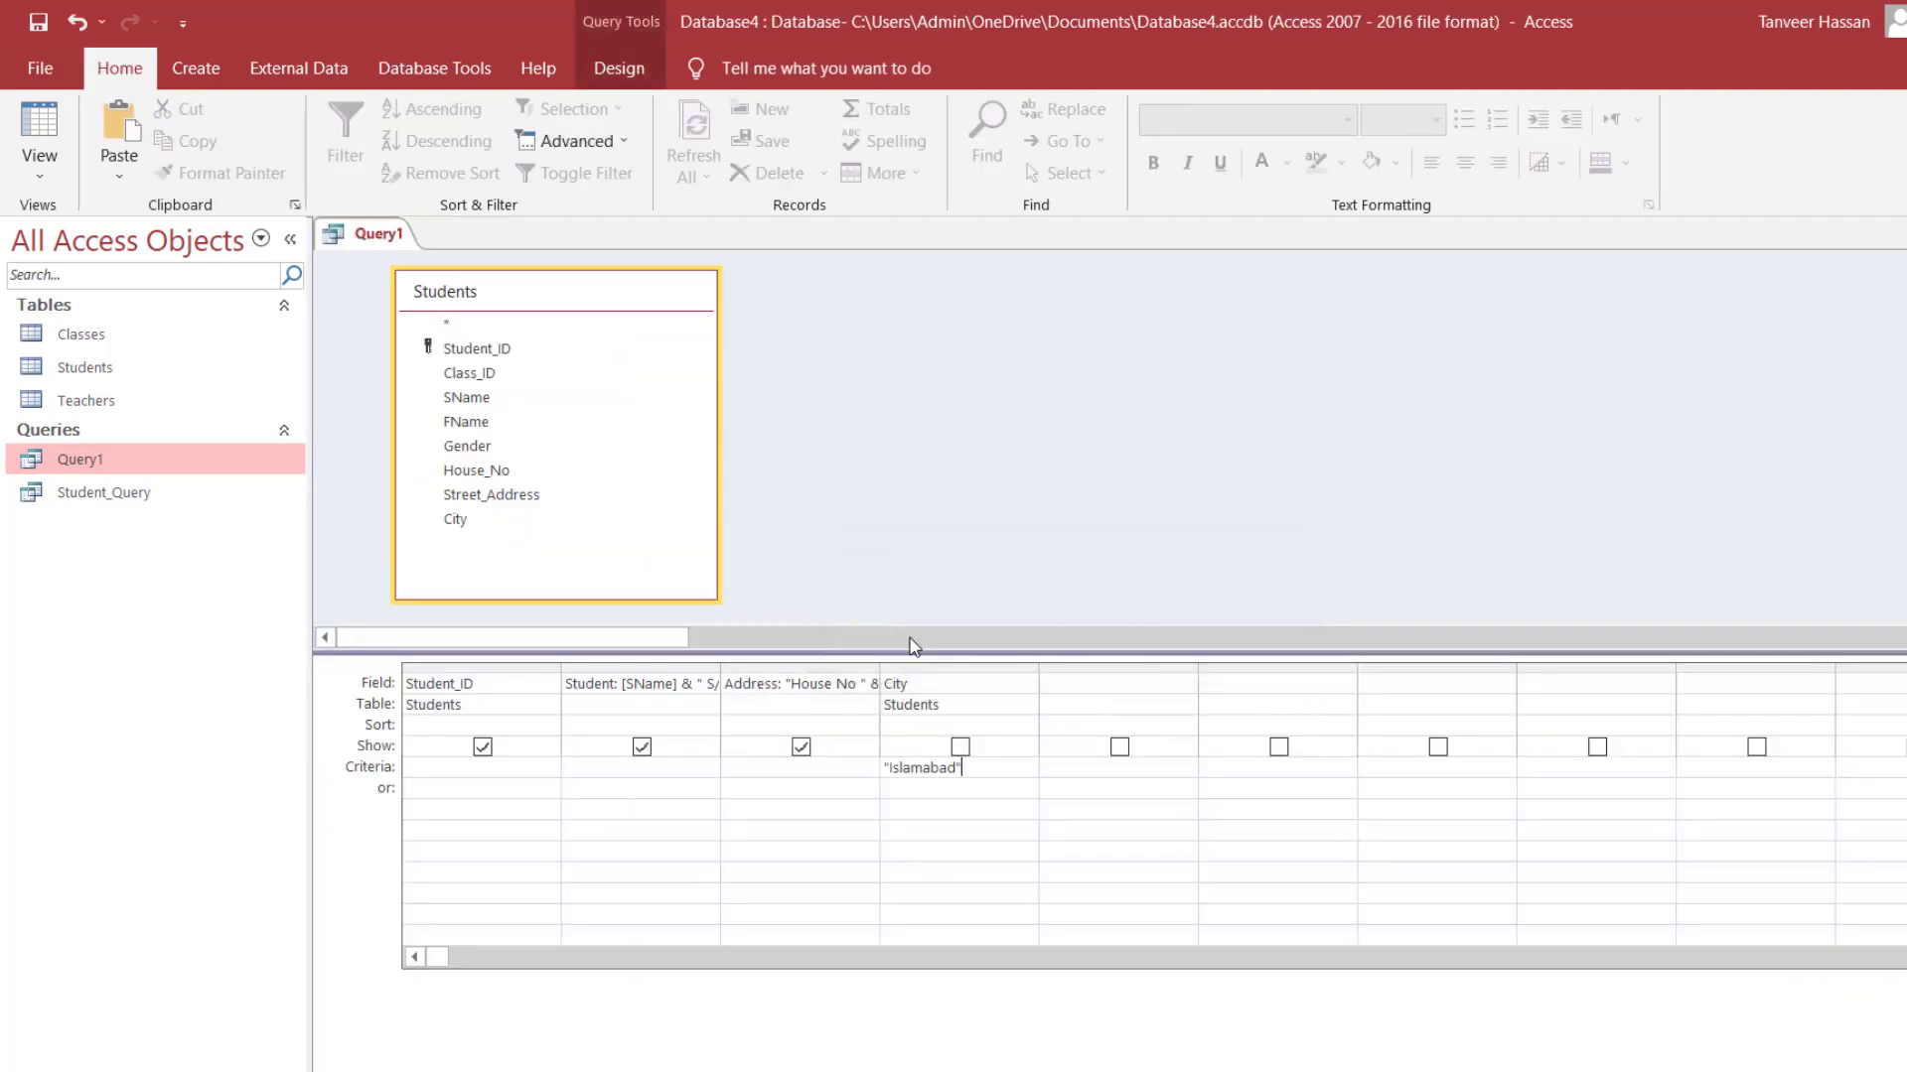
{"action": "left_click", "coordinate": [970, 661]}
{"action": "left_click", "coordinate": [40, 124]}
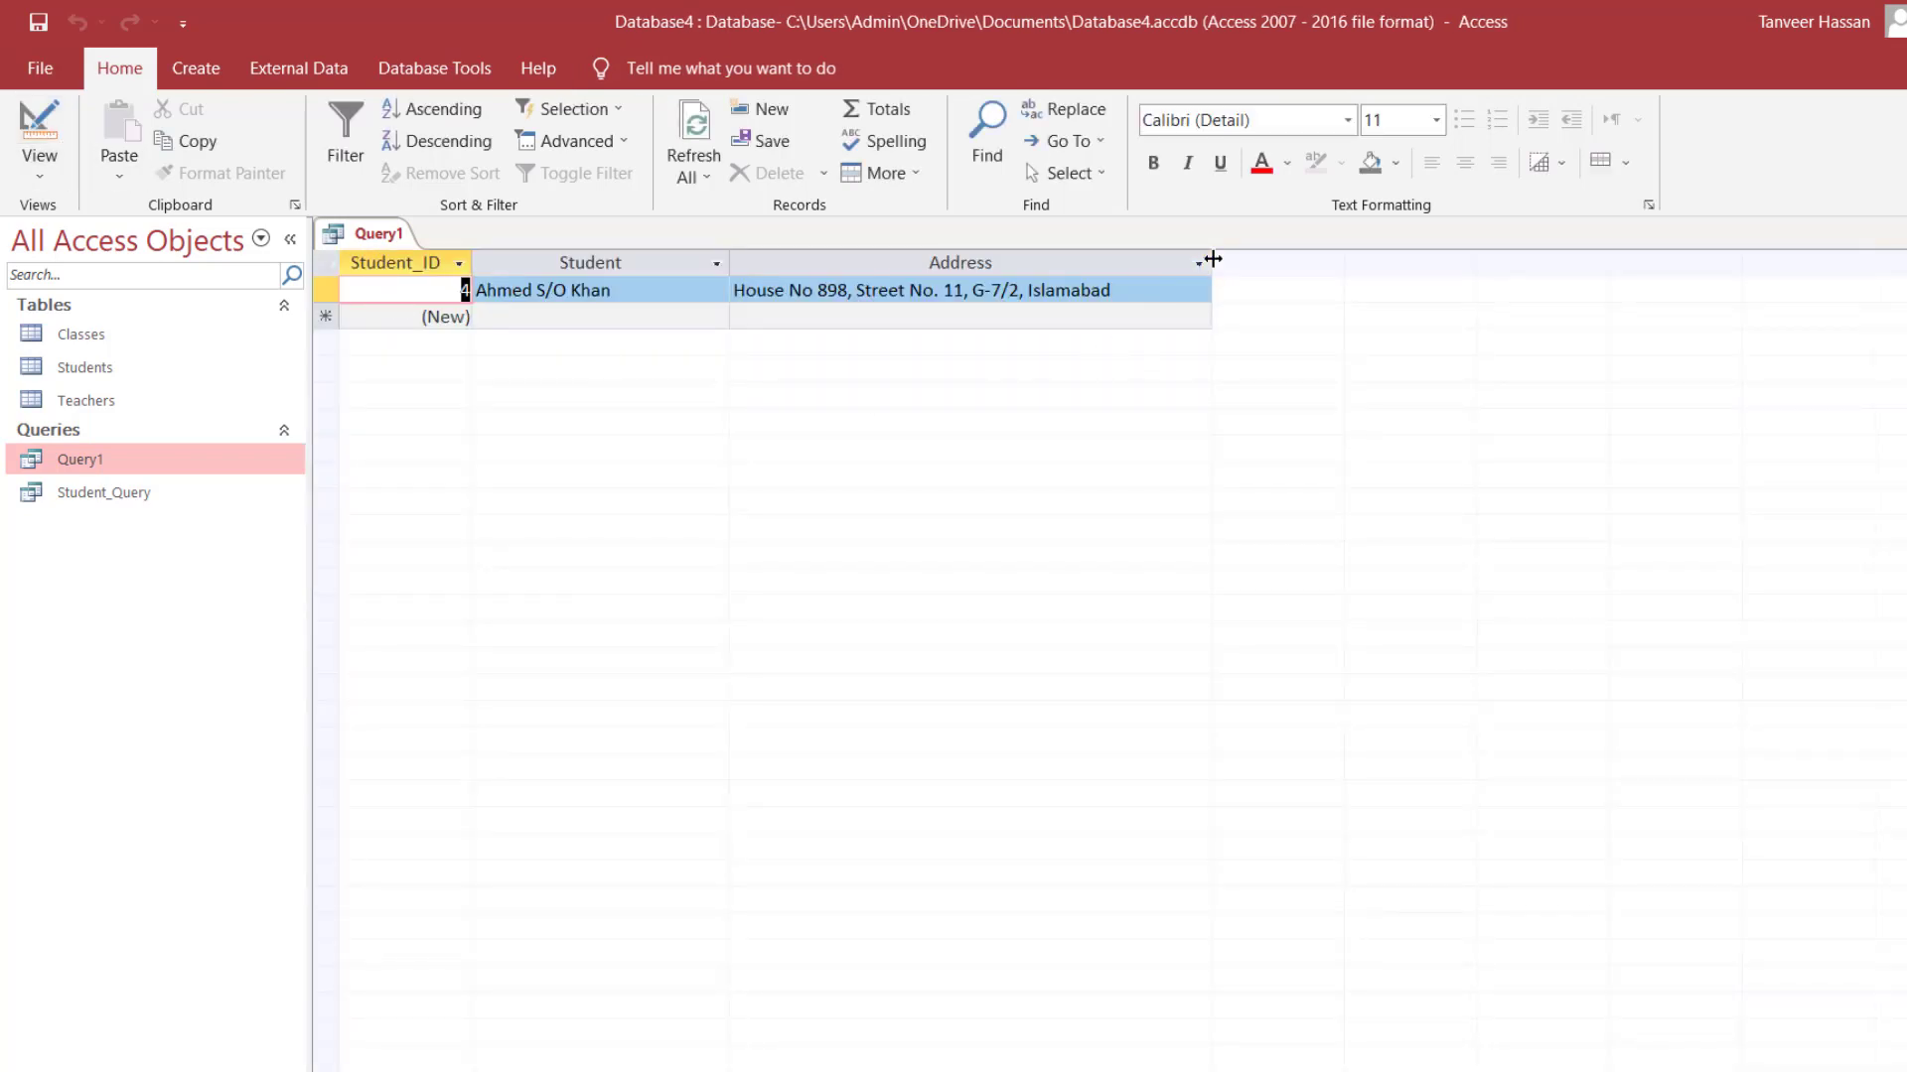
{"action": "left_click_drag", "start_coordinate": [1212, 260], "coordinate": [1243, 259]}
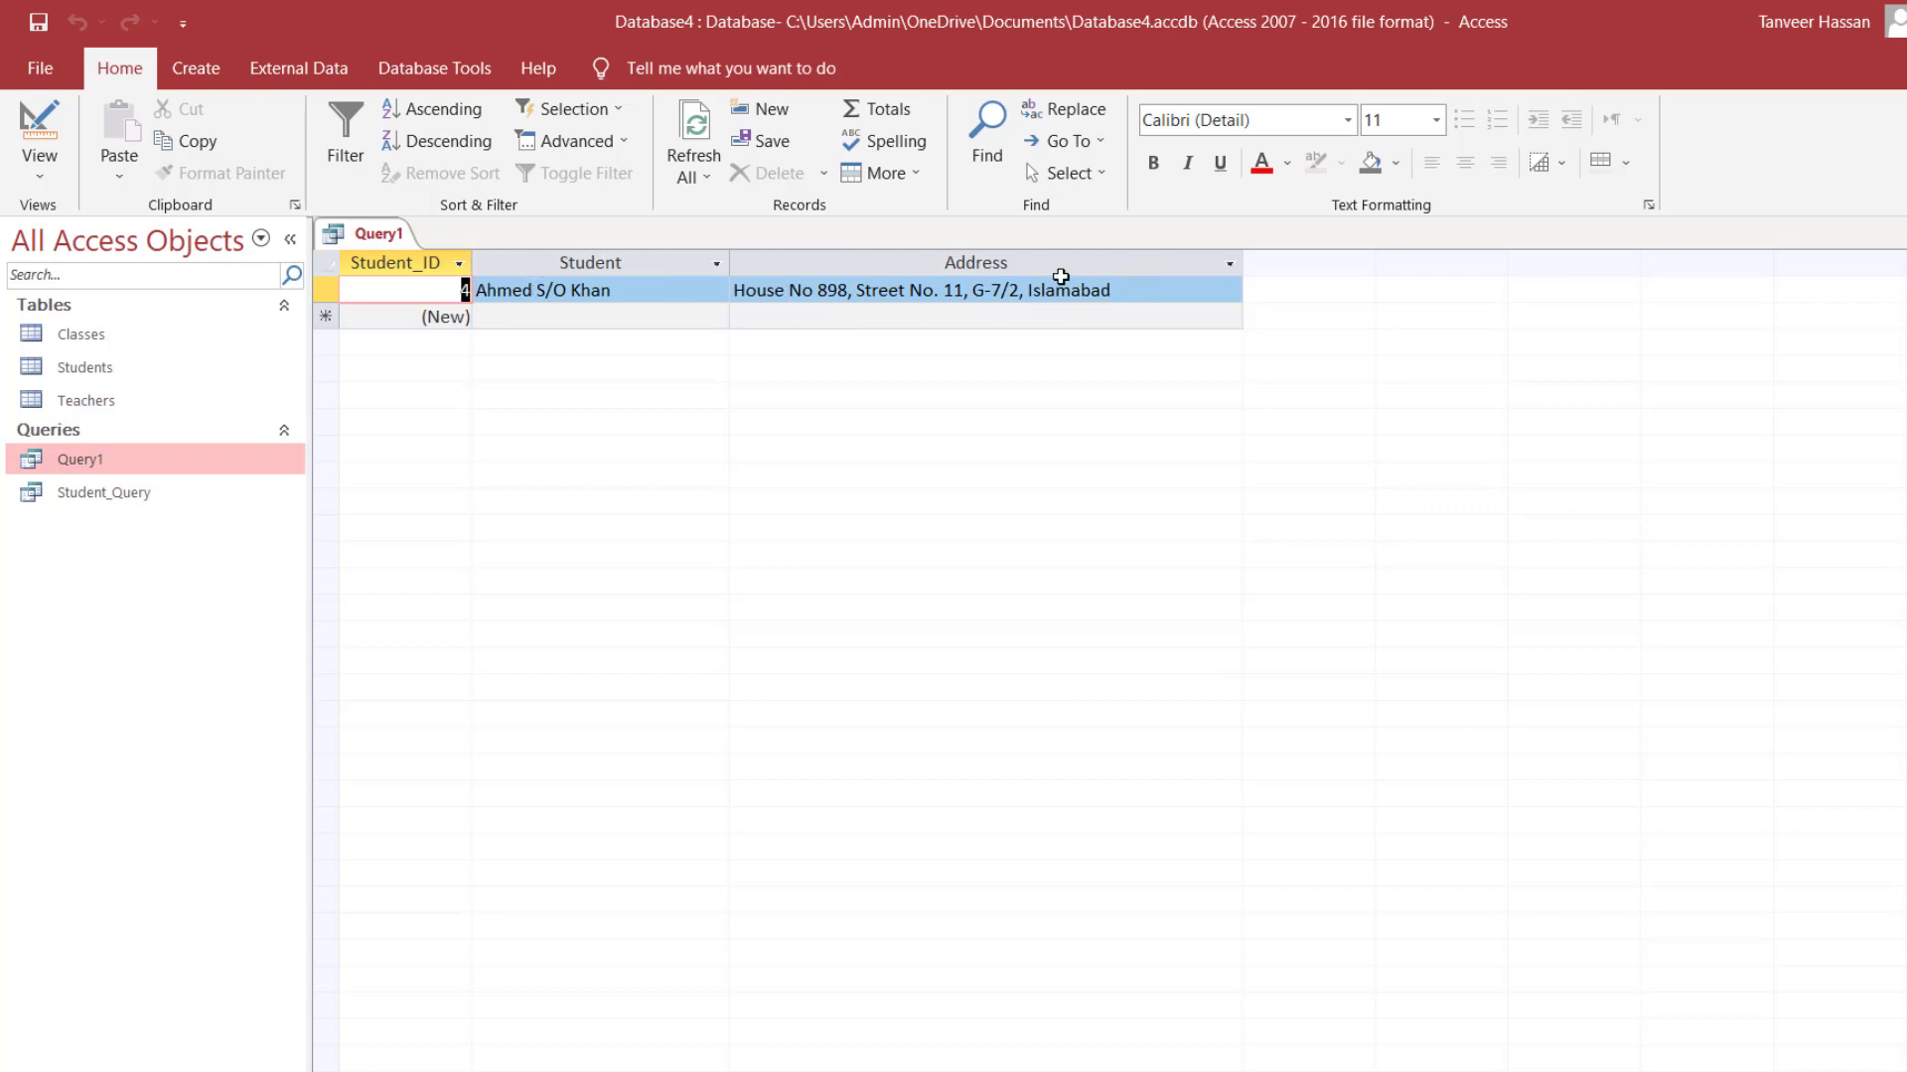
Step: Replace the City criteria with "Rawalpindi" and show the filtered query results
{"action": "left_click", "coordinate": [29, 124]}
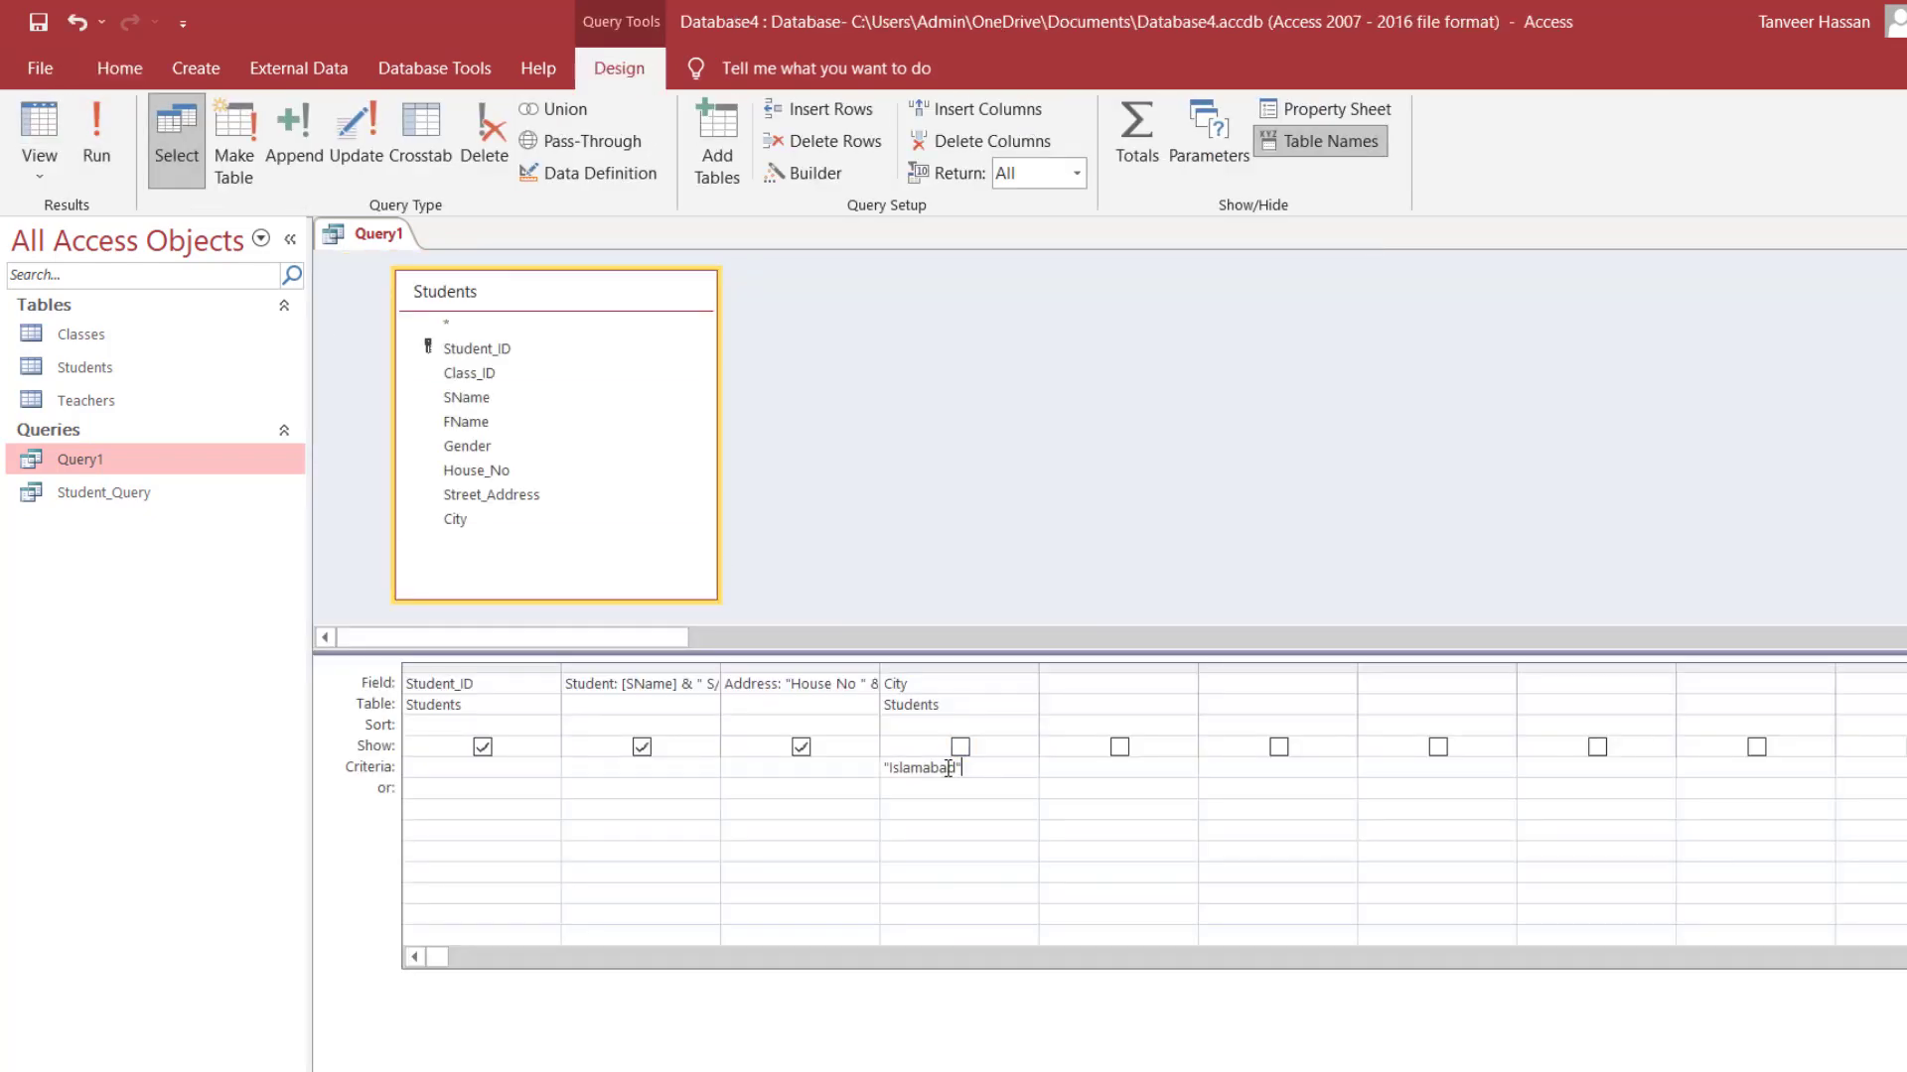
{"action": "key", "text": "BackSpace"}
{"action": "key", "text": "BackSpace"}
{"action": "key", "text": "BackSpace"}
{"action": "key", "text": "BackSpace"}
{"action": "key", "text": "BackSpace"}
{"action": "key", "text": "BackSpace"}
{"action": "key", "text": "BackSpace"}
{"action": "key", "text": "BackSpace"}
{"action": "key", "text": "BackSpace"}
{"action": "type", "text": "Rawalpindi"}
{"action": "left_click", "coordinate": [39, 131]}
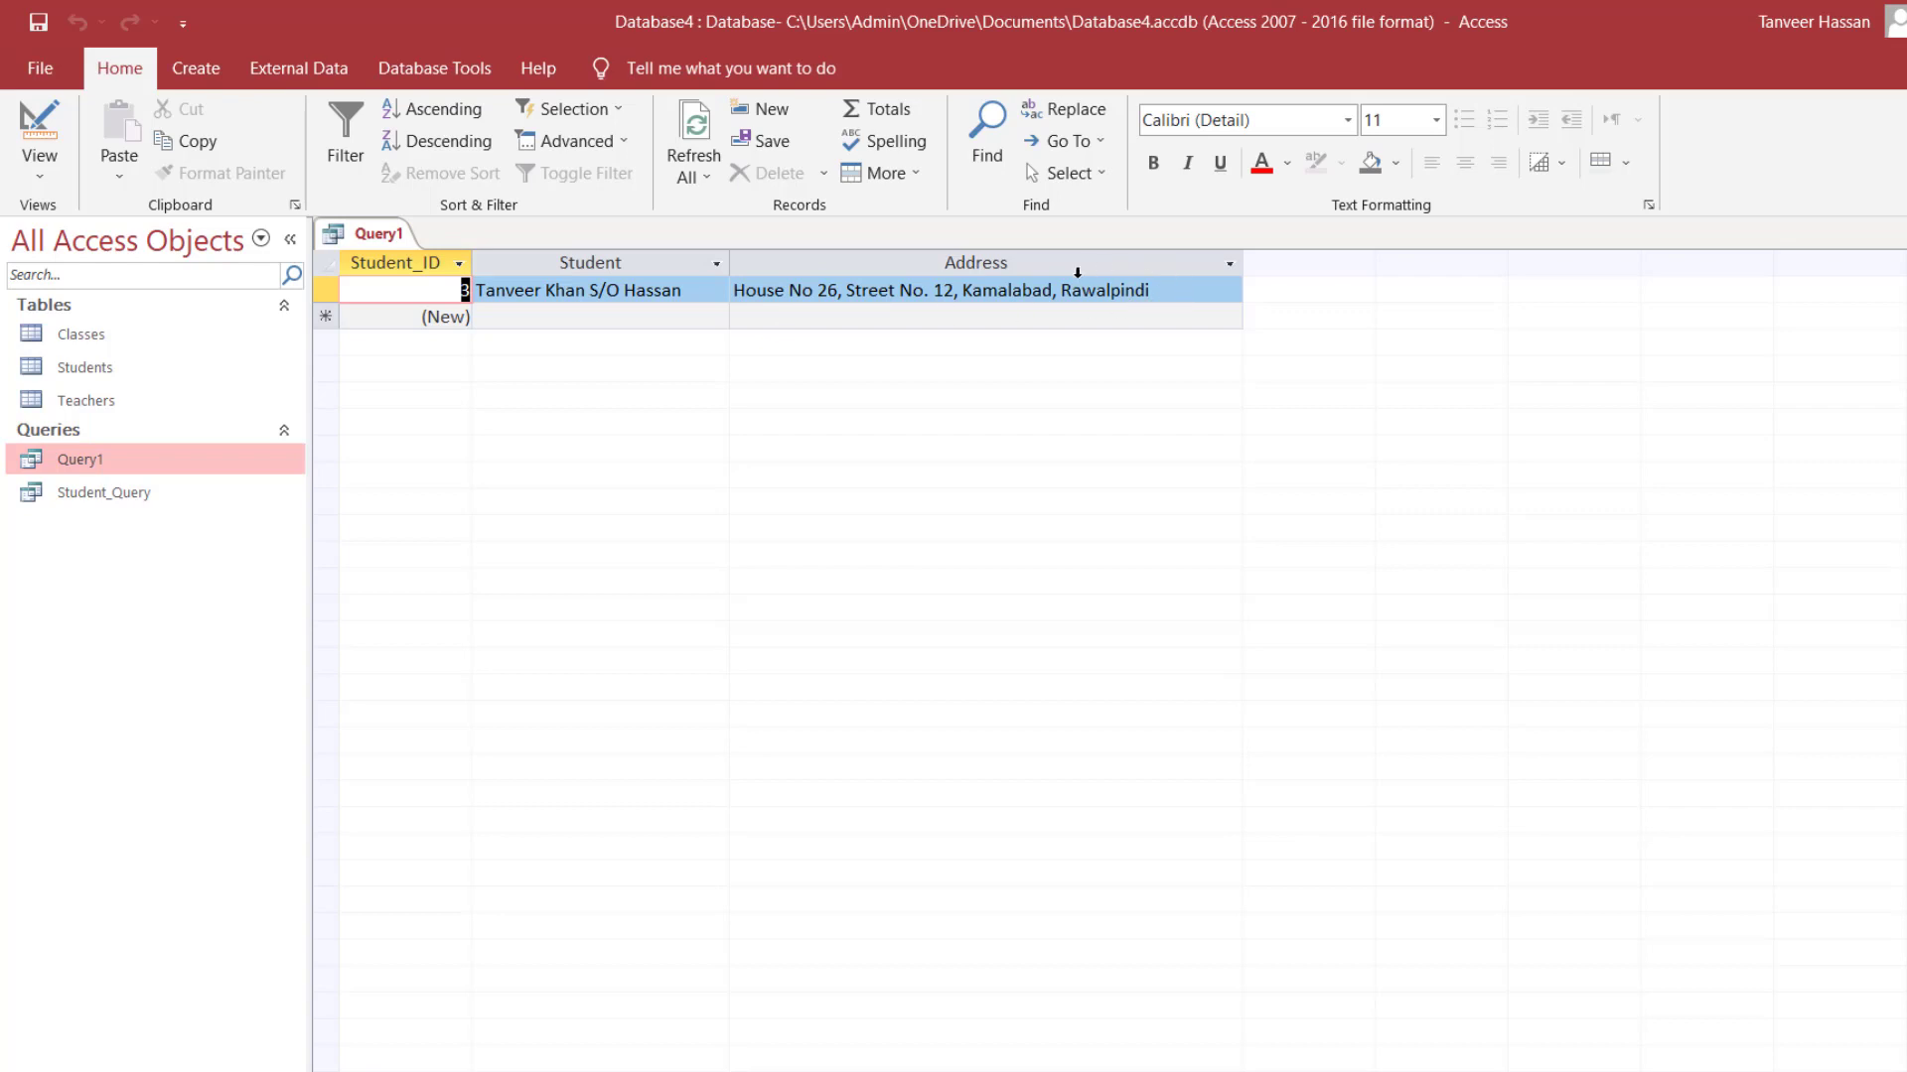
Step: Review the Address expression and source fields in the query design, and return to the results
{"action": "left_click", "coordinate": [40, 121]}
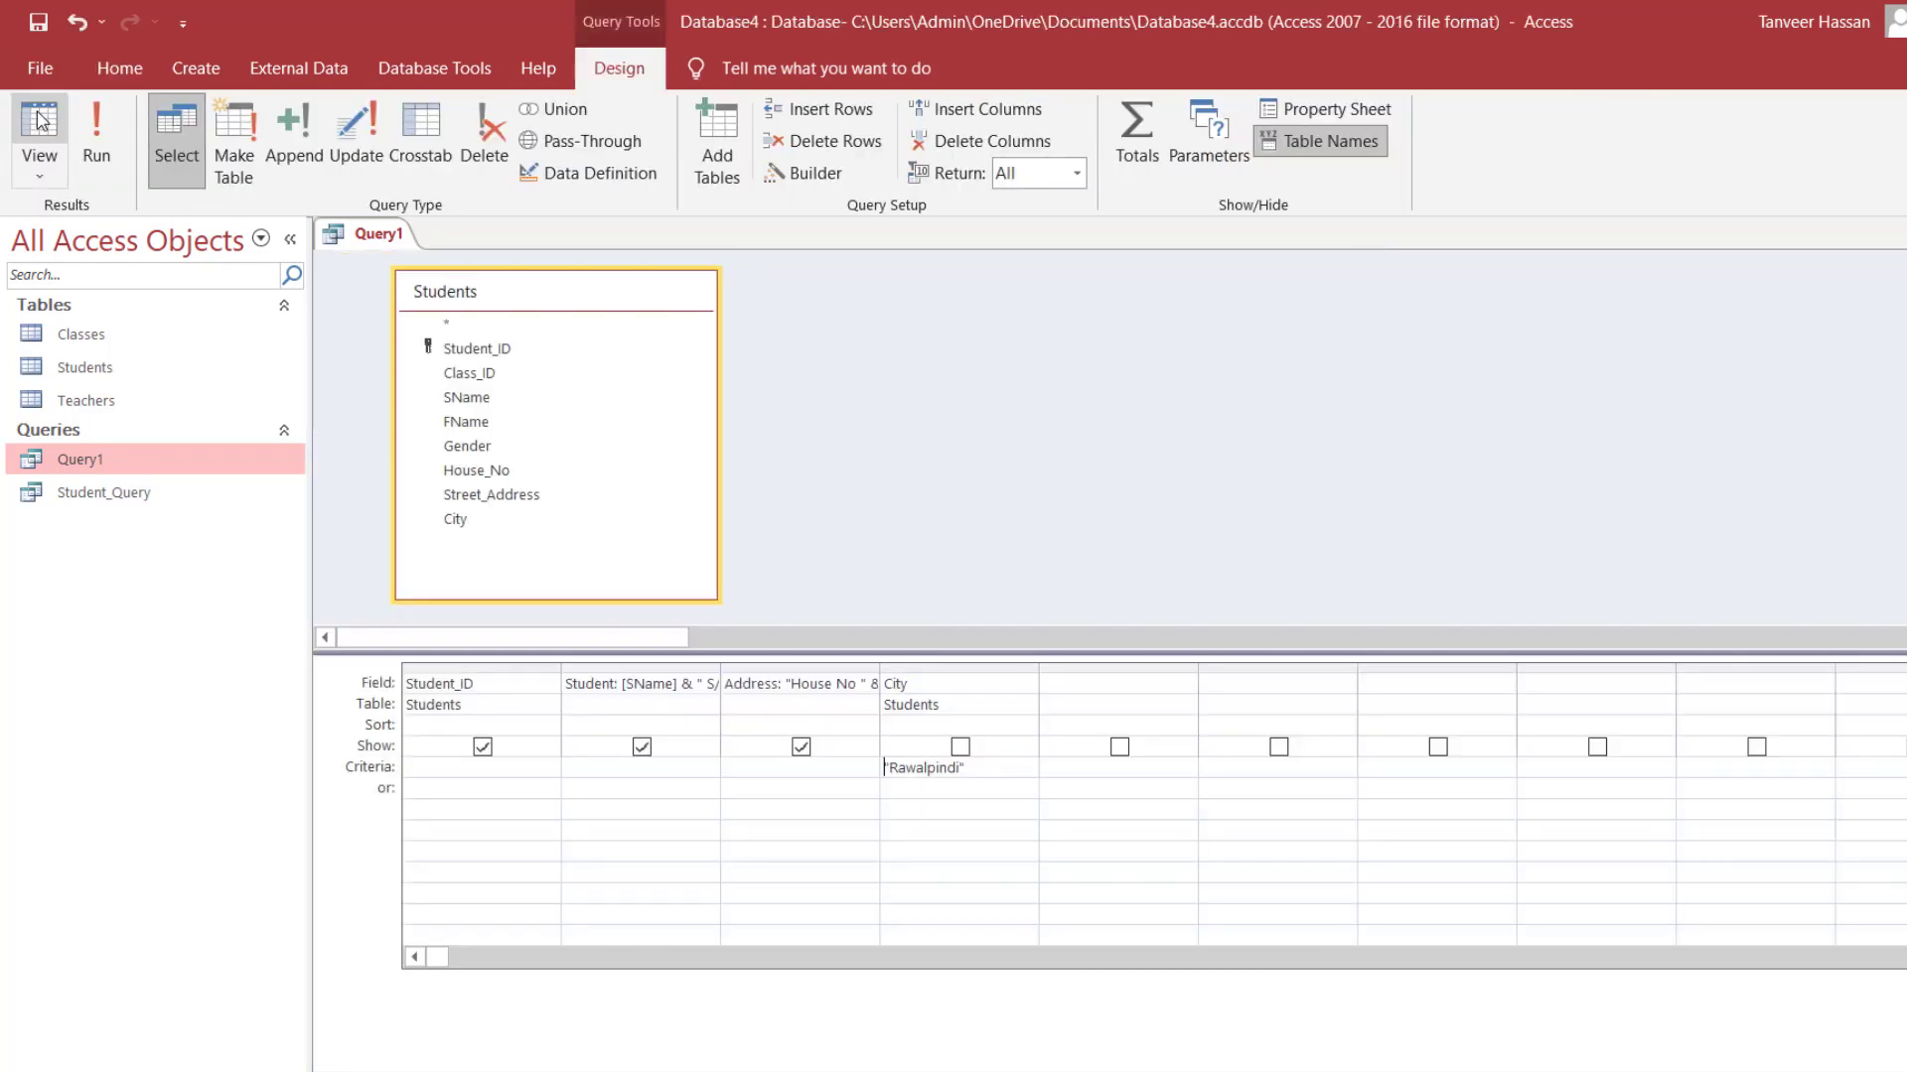
{"action": "left_click", "coordinate": [779, 685]}
{"action": "type", "text": ":"}
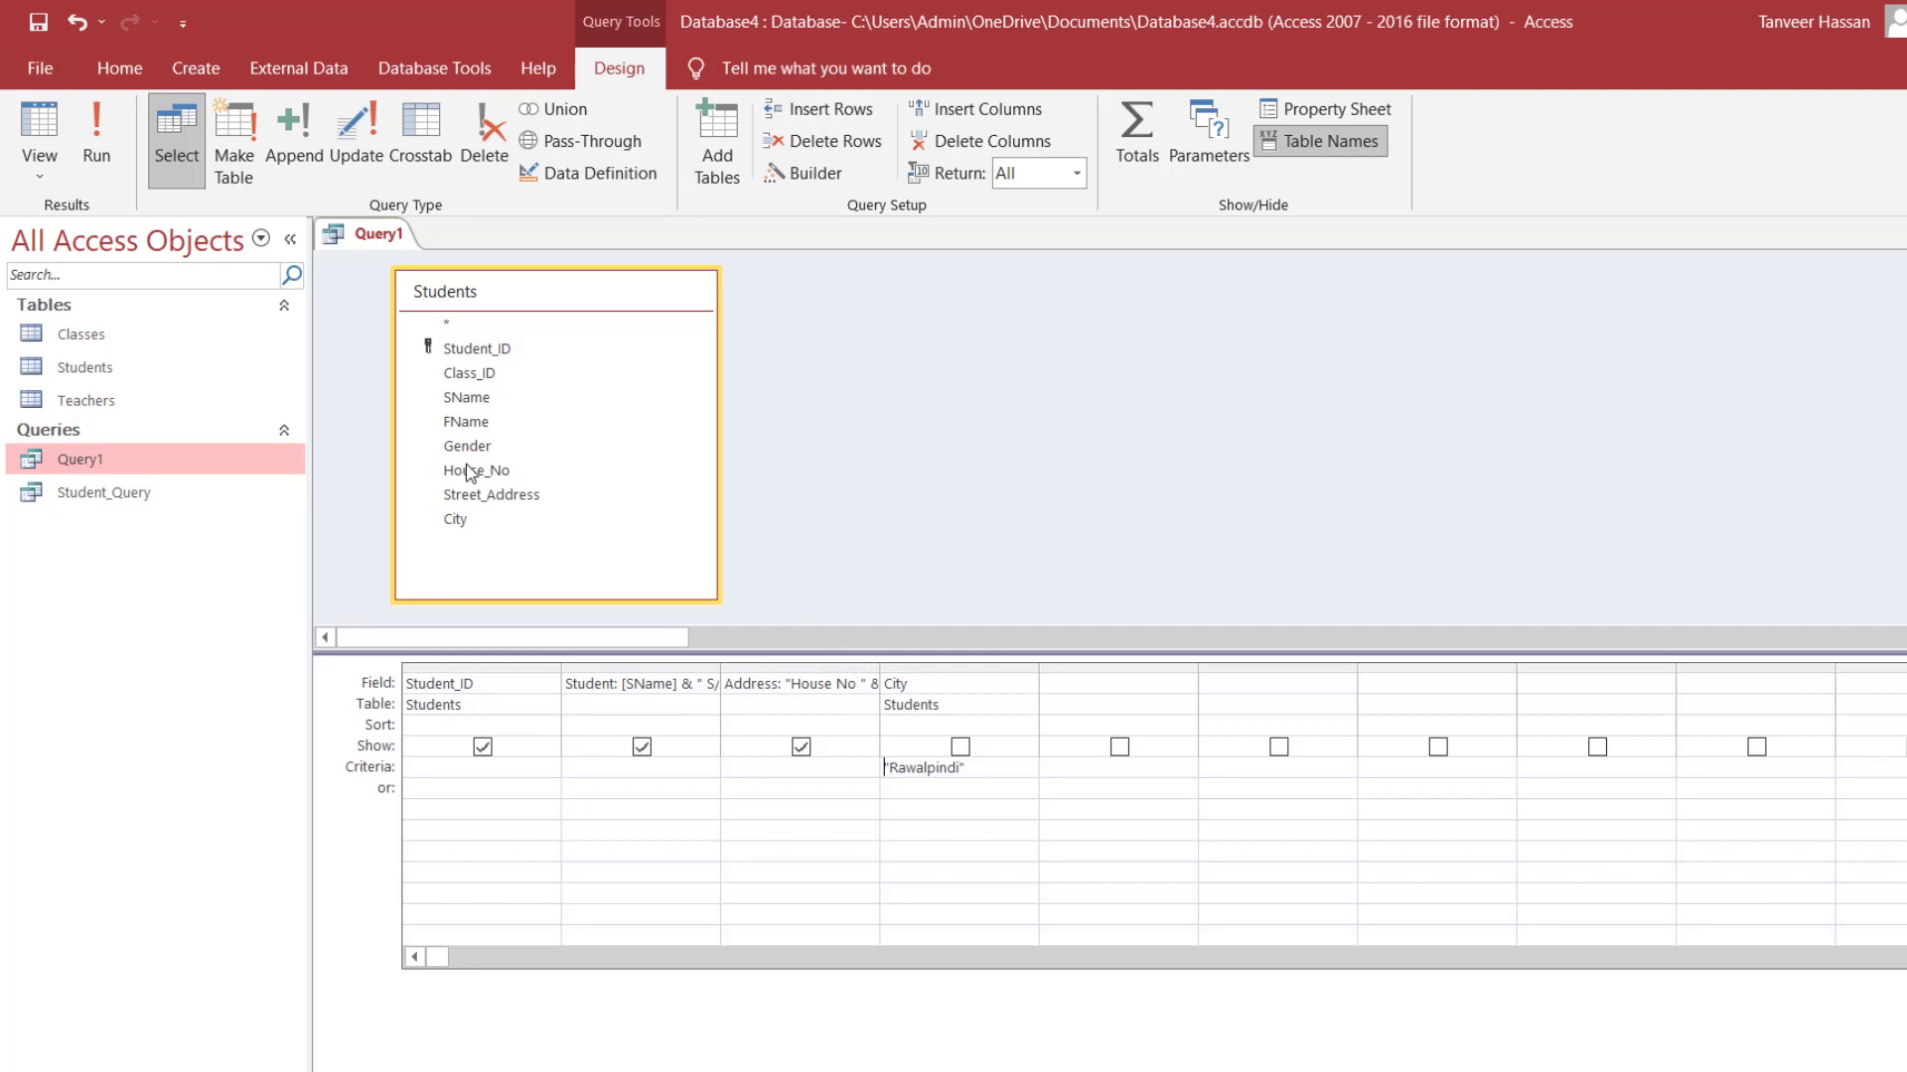
{"action": "left_click", "coordinate": [36, 127]}
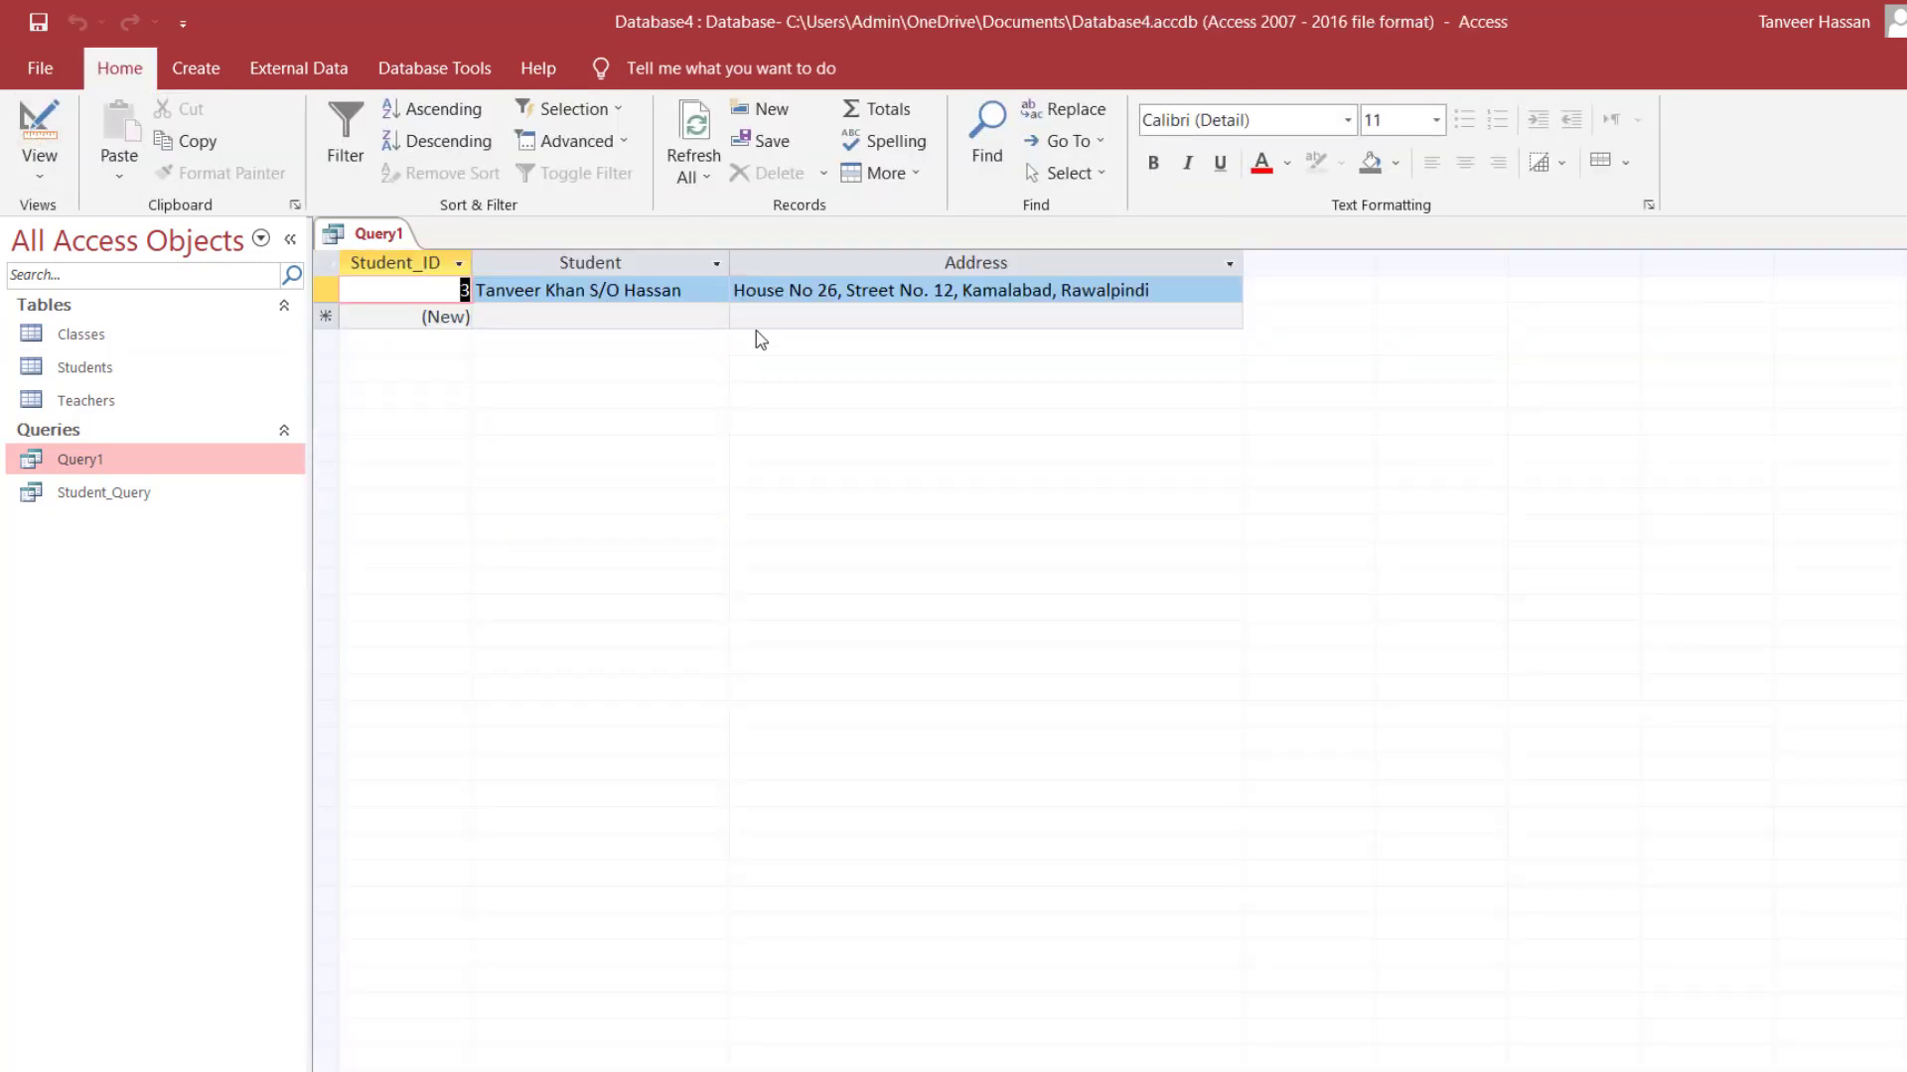